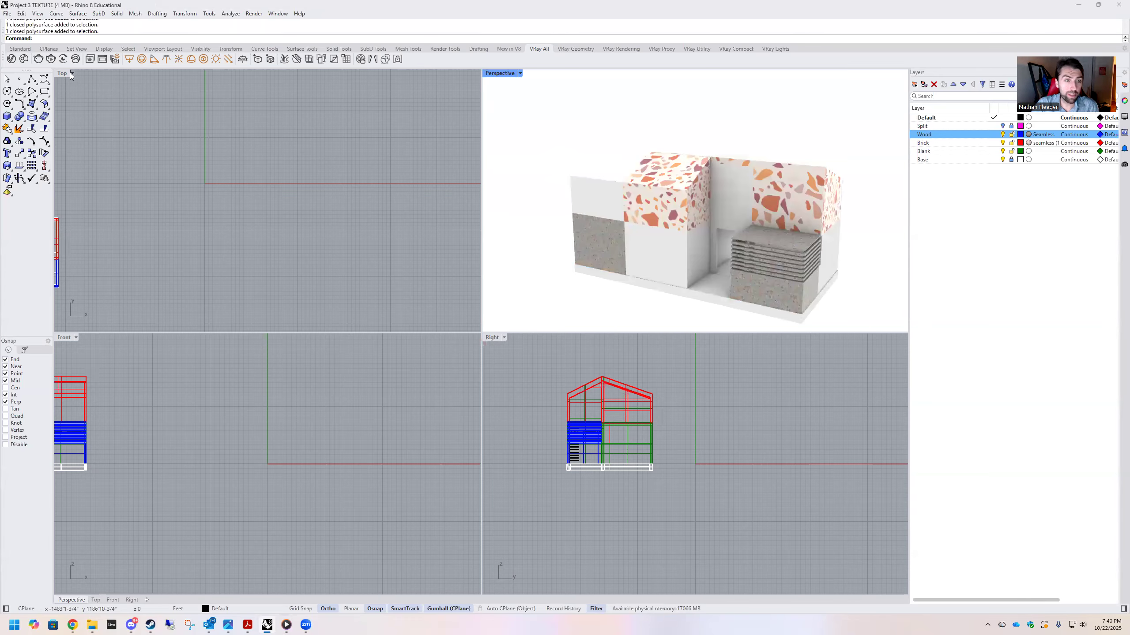
# Bring the house plan into view in the Top viewport and set its display mode to Shaded
pyautogui.doubleClick(61, 73)
pyautogui.doubleClick(62, 73)
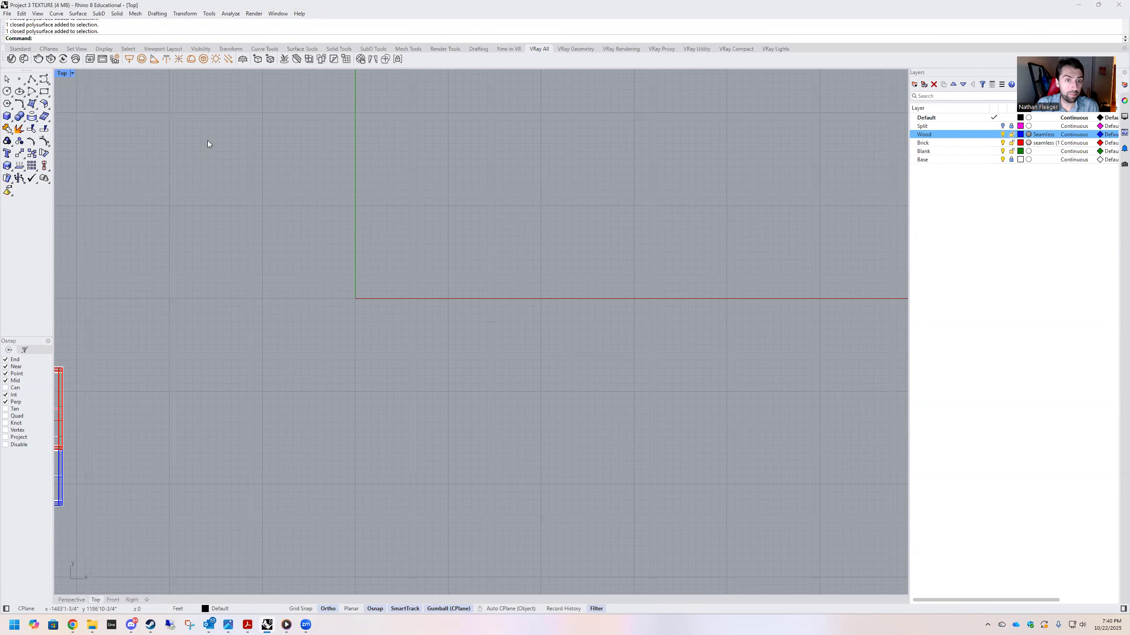
pyautogui.scroll(-2, 209, 172)
pyautogui.scroll(-3, 289, 175)
pyautogui.scroll(4, 203, 193)
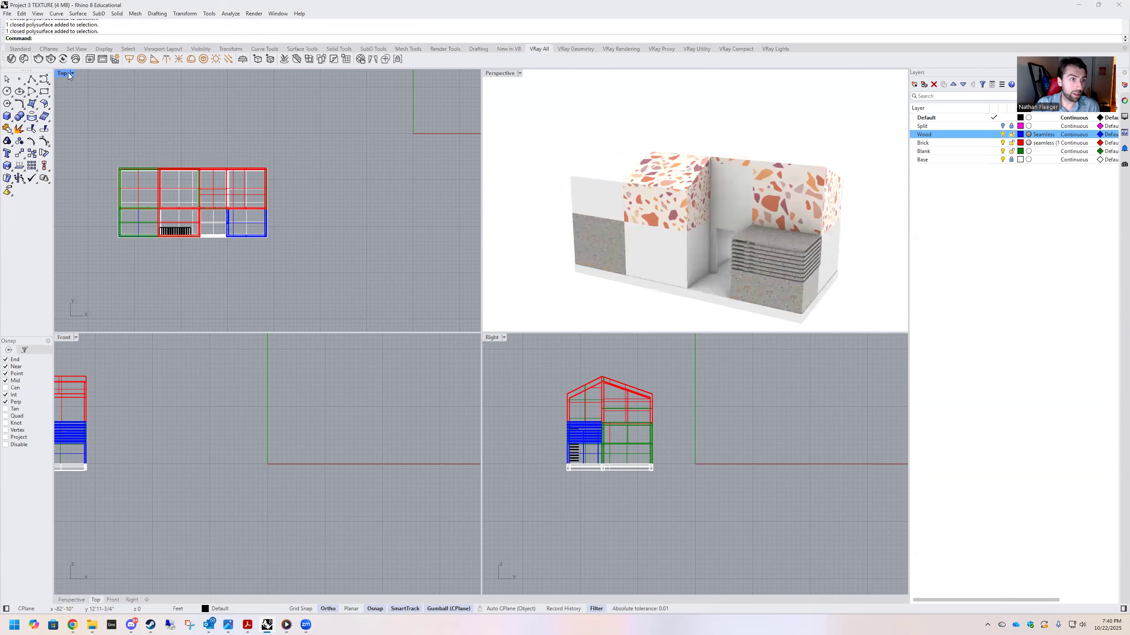
pyautogui.click(71, 73)
pyautogui.click(82, 116)
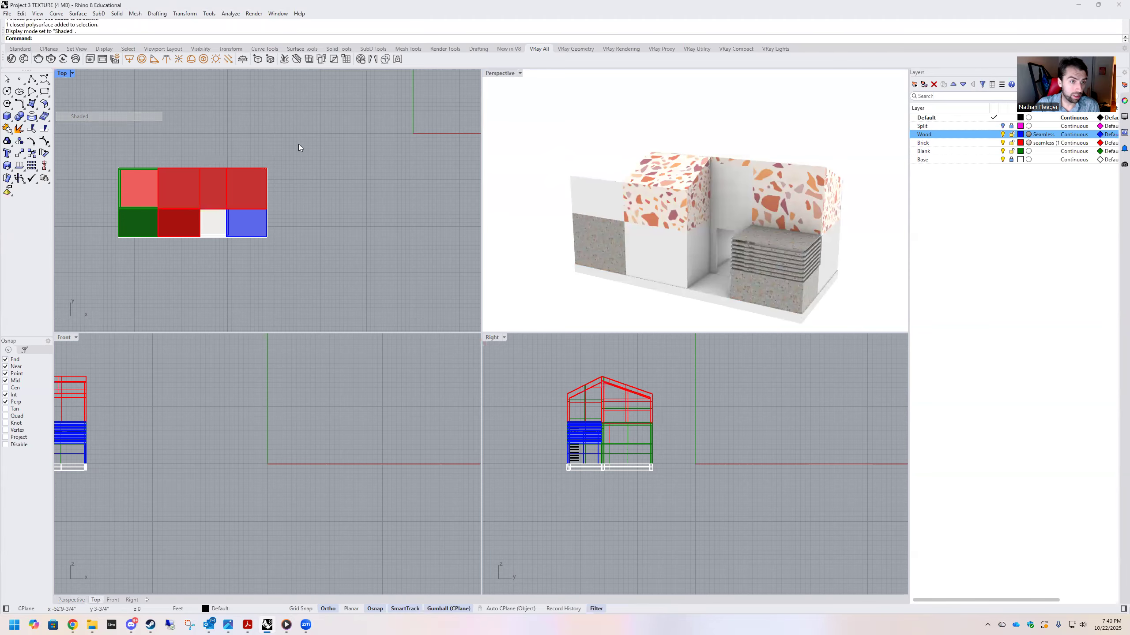
pyautogui.scroll(-1, 239, 195)
pyautogui.scroll(3, 244, 160)
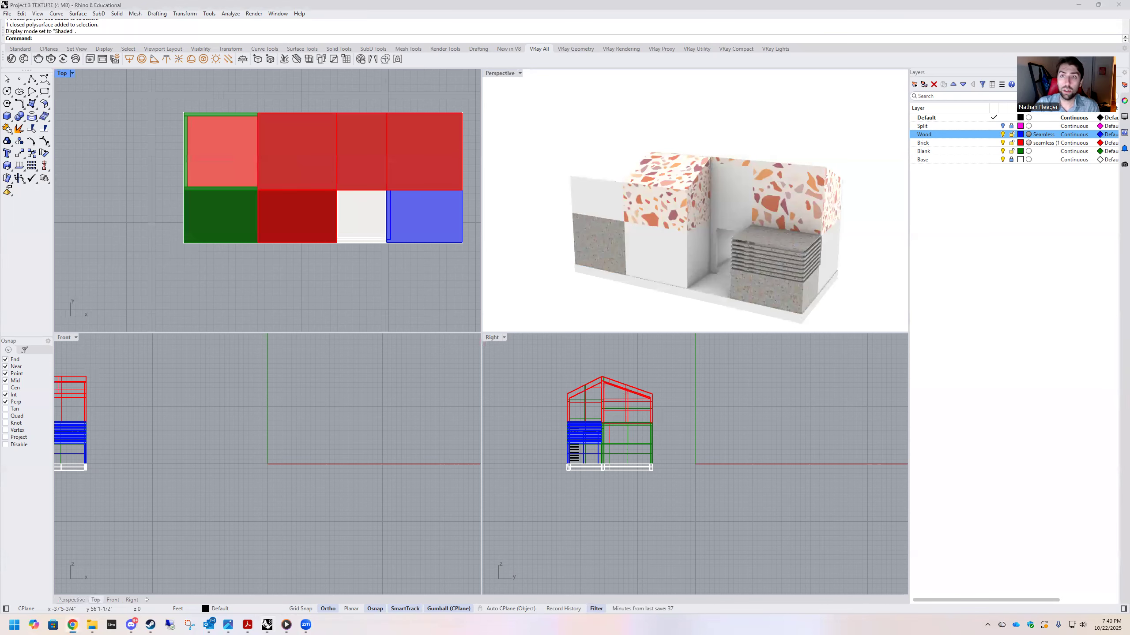
# Look at the reference axonometric drawing in the browser, then return to Rhino and examine the house model from below and the front
pyautogui.hotkey('alt', 'Tab')
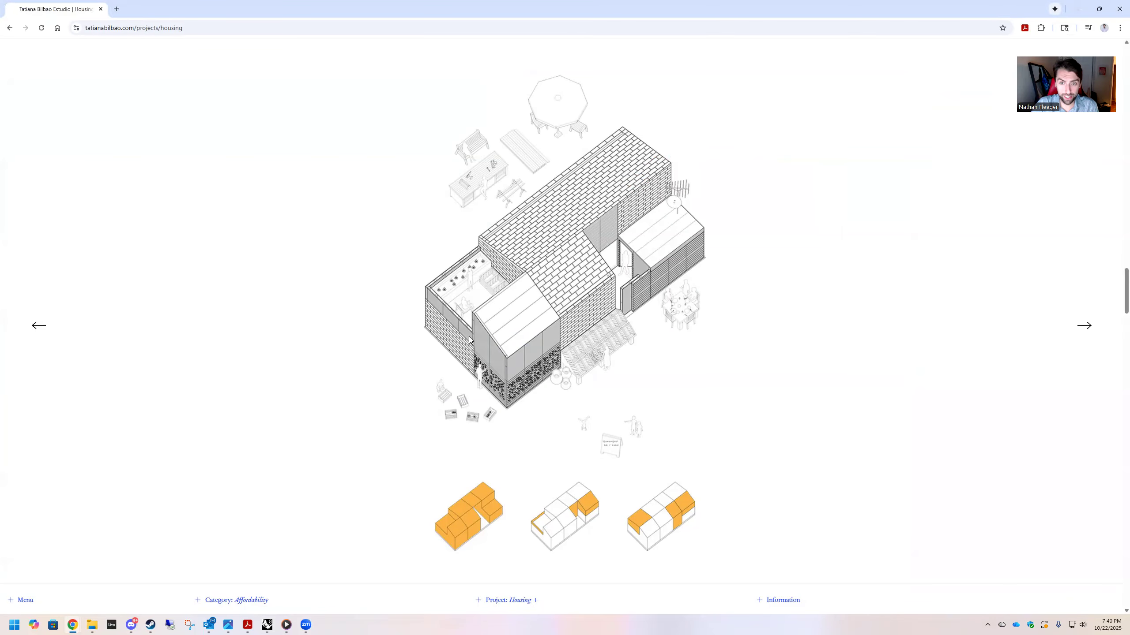
pyautogui.click(1081, 6)
pyautogui.moveTo(602, 291); pyautogui.dragTo(716, 172, button='right')
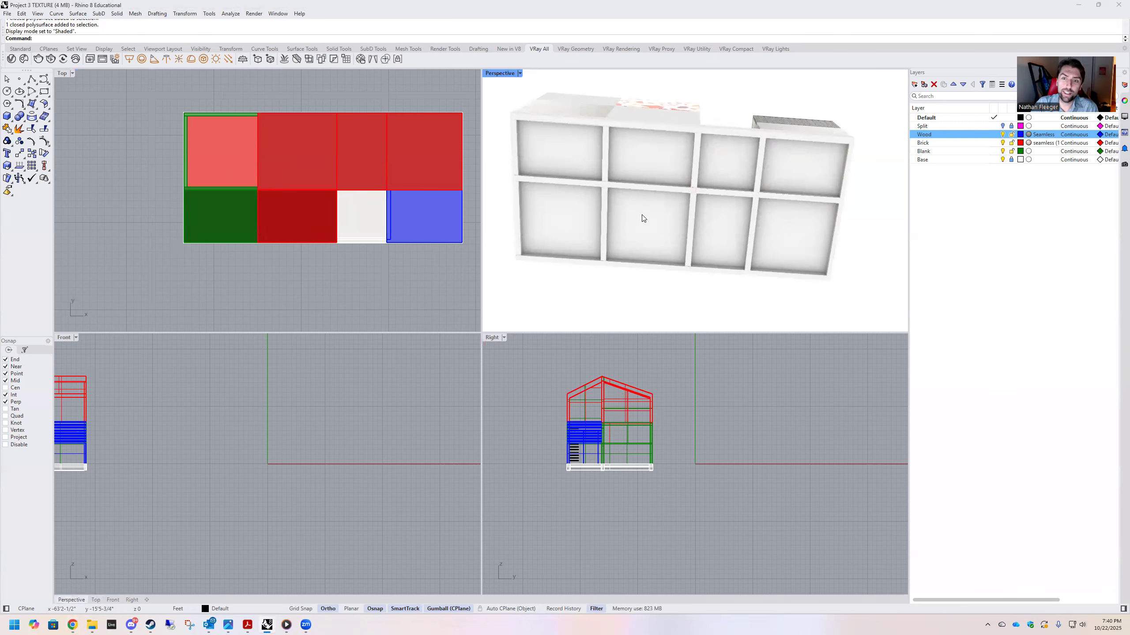
pyautogui.moveTo(794, 229)
pyautogui.mouseDown(button='right')
pyautogui.moveTo(784, 181)
pyautogui.moveTo(761, 157)
pyautogui.moveTo(792, 219)
pyautogui.moveTo(681, 221)
pyautogui.moveTo(745, 239)
pyautogui.moveTo(808, 231)
pyautogui.mouseUp(button='right')
pyautogui.moveTo(696, 241); pyautogui.dragTo(717, 259, button='right')
pyautogui.moveTo(741, 202); pyautogui.dragTo(764, 255, button='right')
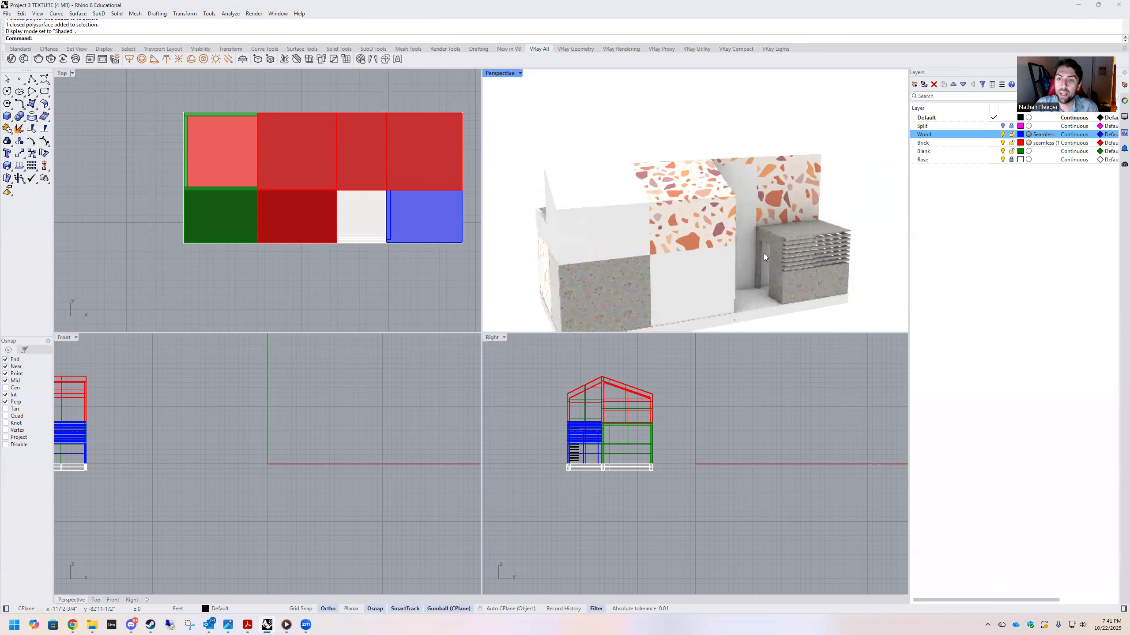
pyautogui.click(775, 278)
pyautogui.press('Escape')
pyautogui.scroll(3, 709, 262)
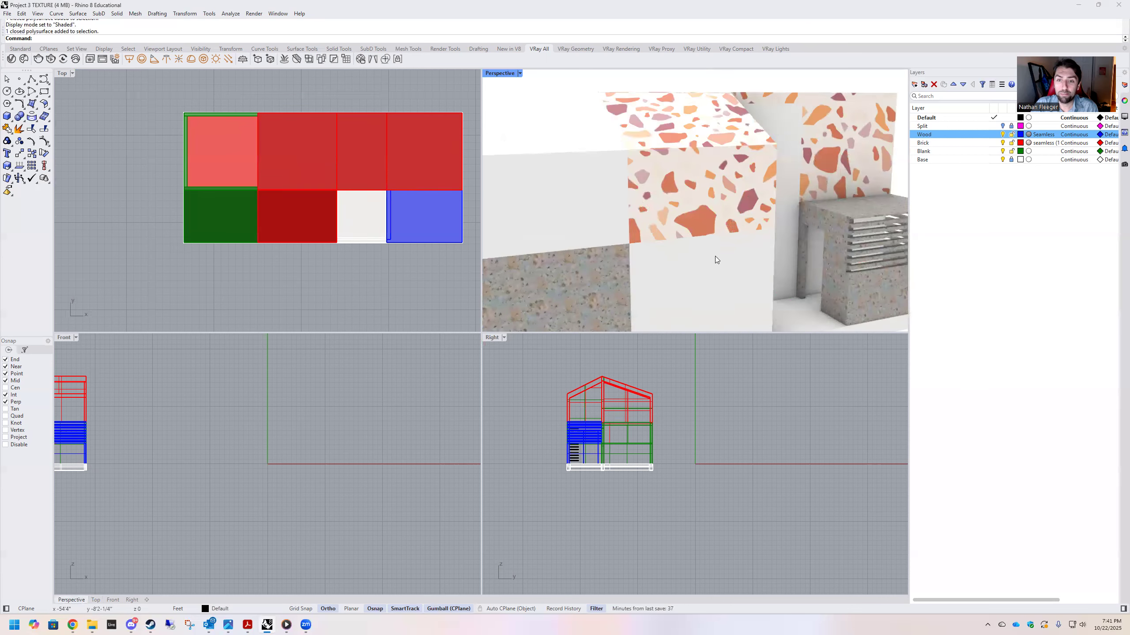
pyautogui.scroll(2, 708, 266)
pyautogui.scroll(-5, 727, 190)
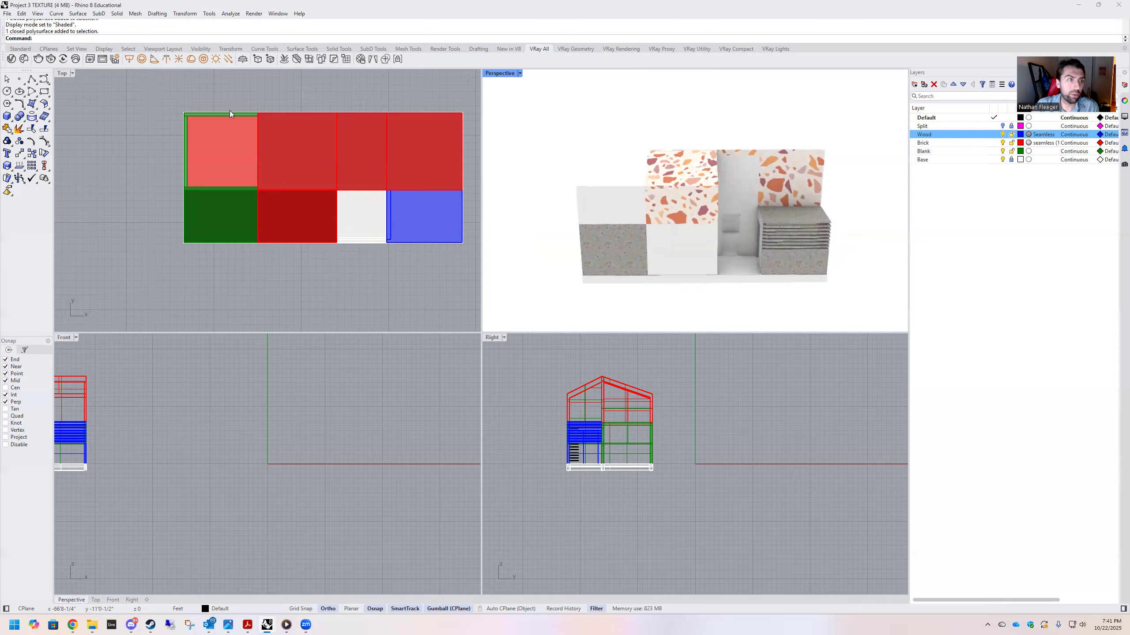
# Draw a straight polyline across the full depth of the house in the Top view, through the middle of the green module
pyautogui.click(31, 78)
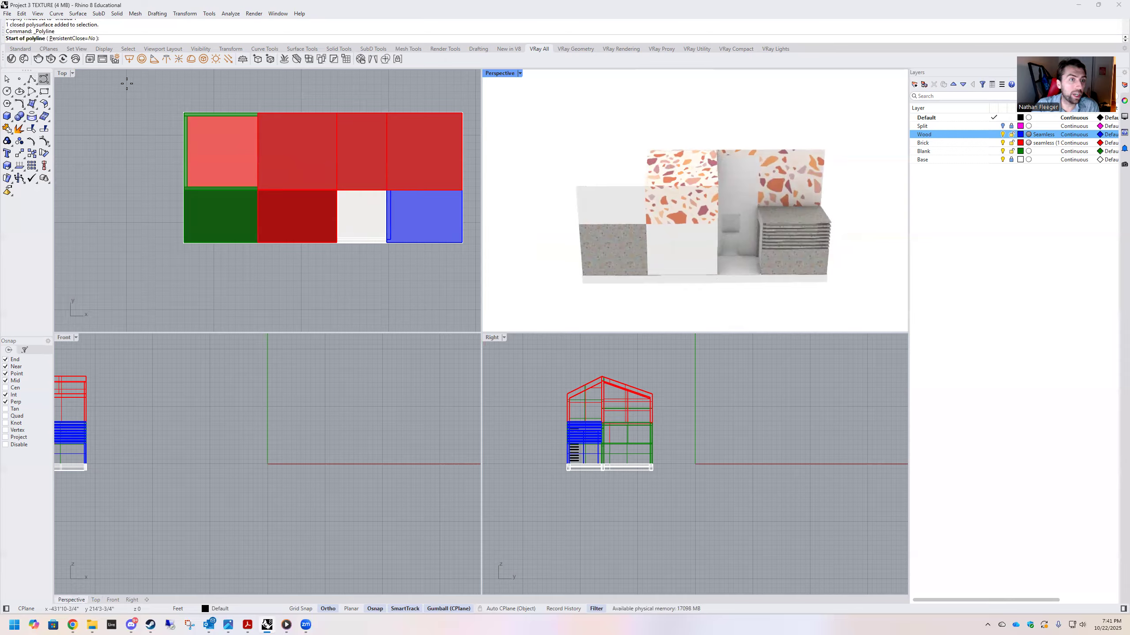
pyautogui.click(223, 87)
pyautogui.press('F8')
pyautogui.click(222, 281)
pyautogui.press('Return')
# Copy the section line and move the copy along X so it crosses the neighbouring red module
pyautogui.click(222, 103)
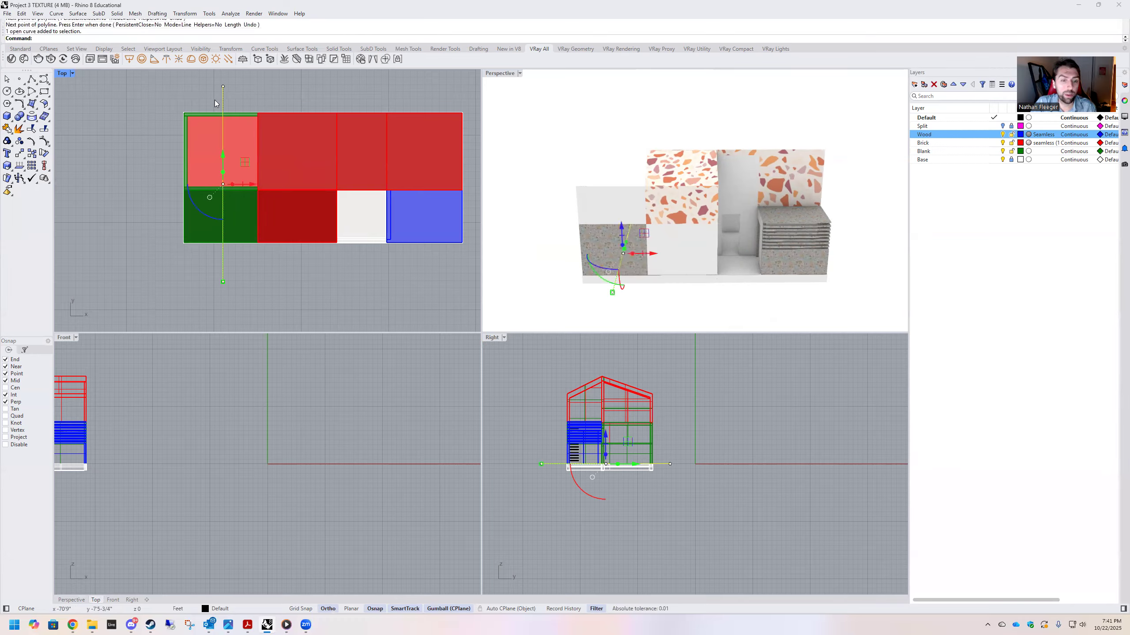
pyautogui.hotkey('ctrl', 'c')
pyautogui.hotkey('ctrl', 'v')
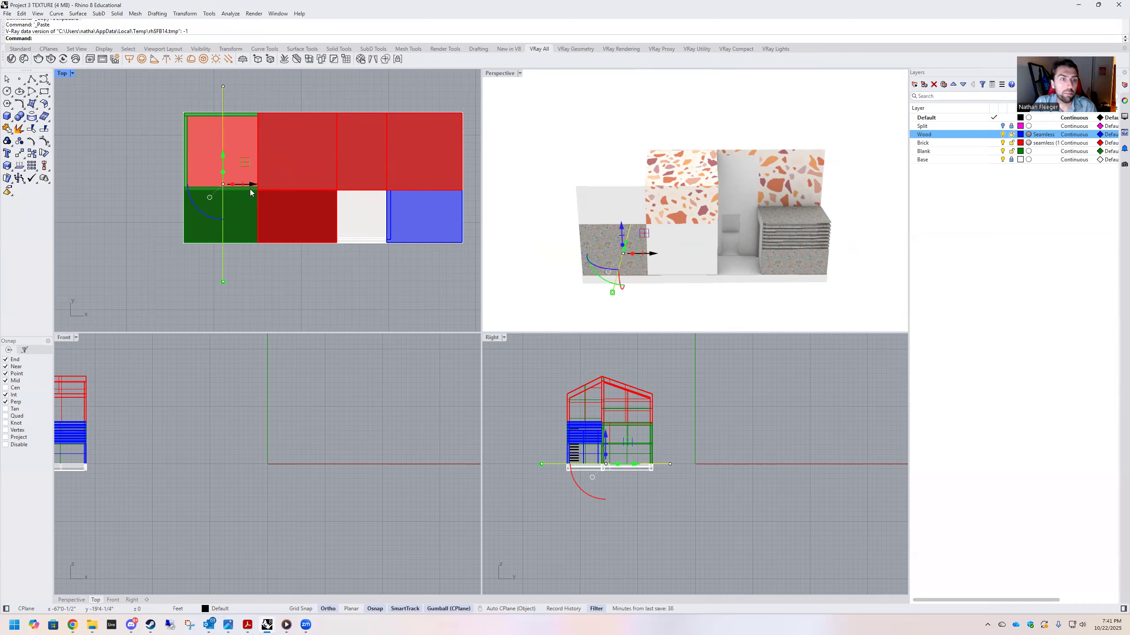
pyautogui.moveTo(248, 190); pyautogui.dragTo(313, 190)
pyautogui.click(349, 277)
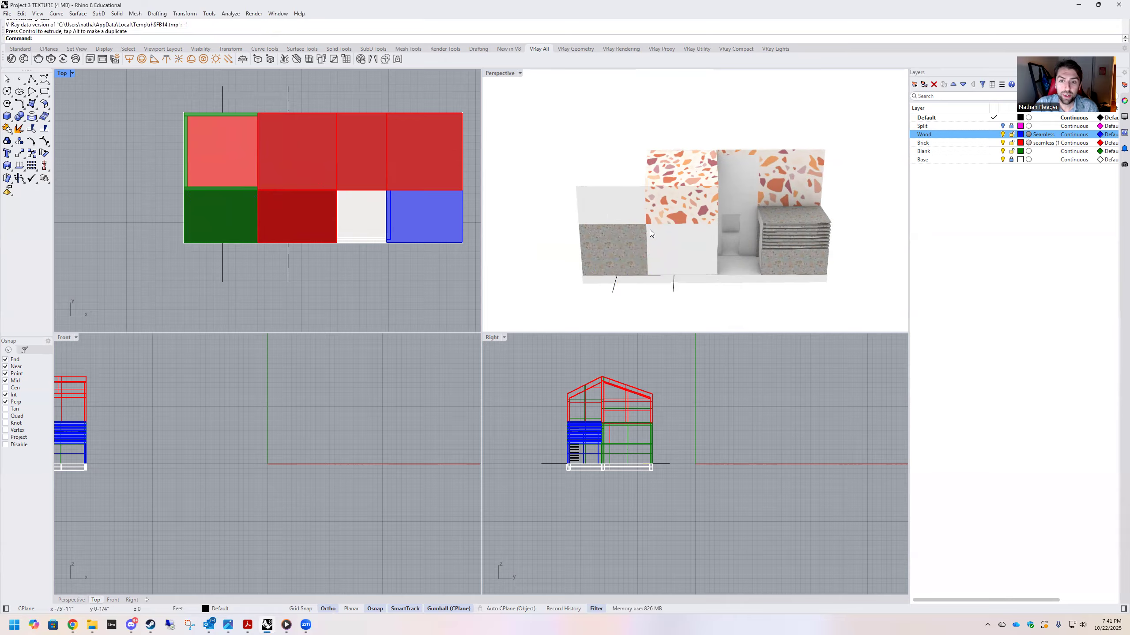
# Select both section lines in the maximized Perspective view and lower them below the house base
pyautogui.doubleClick(496, 76)
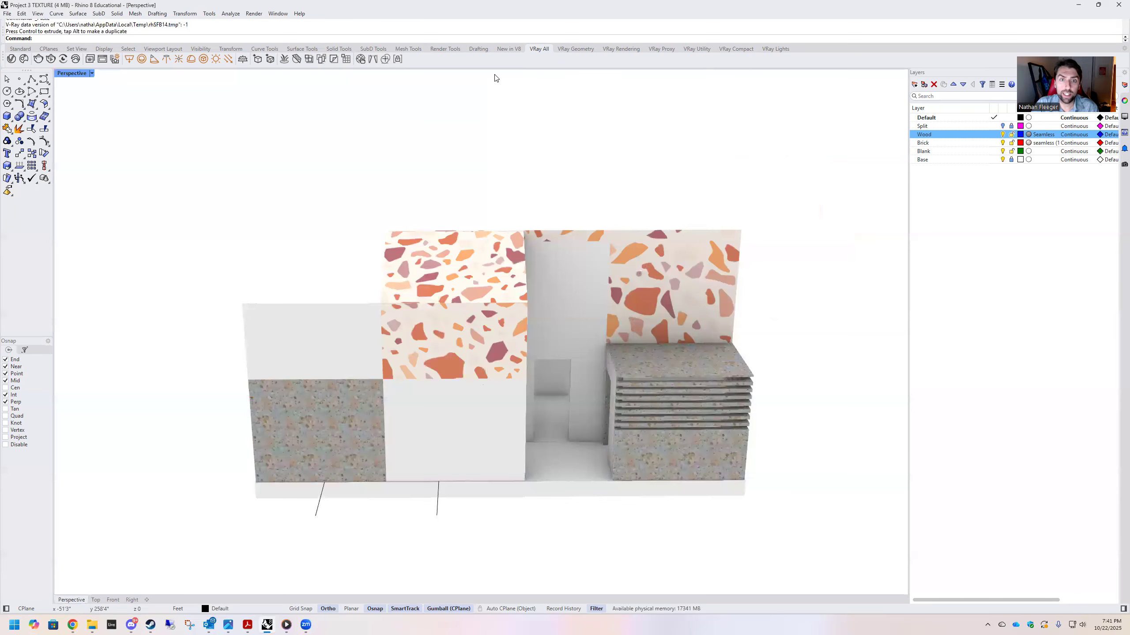
pyautogui.scroll(-7, 541, 329)
pyautogui.scroll(4, 449, 412)
pyautogui.moveTo(476, 411); pyautogui.dragTo(679, 450, button='right')
pyautogui.moveTo(679, 453); pyautogui.dragTo(605, 362)
pyautogui.keyDown('shift'); pyautogui.click(627, 358); pyautogui.keyUp('shift')
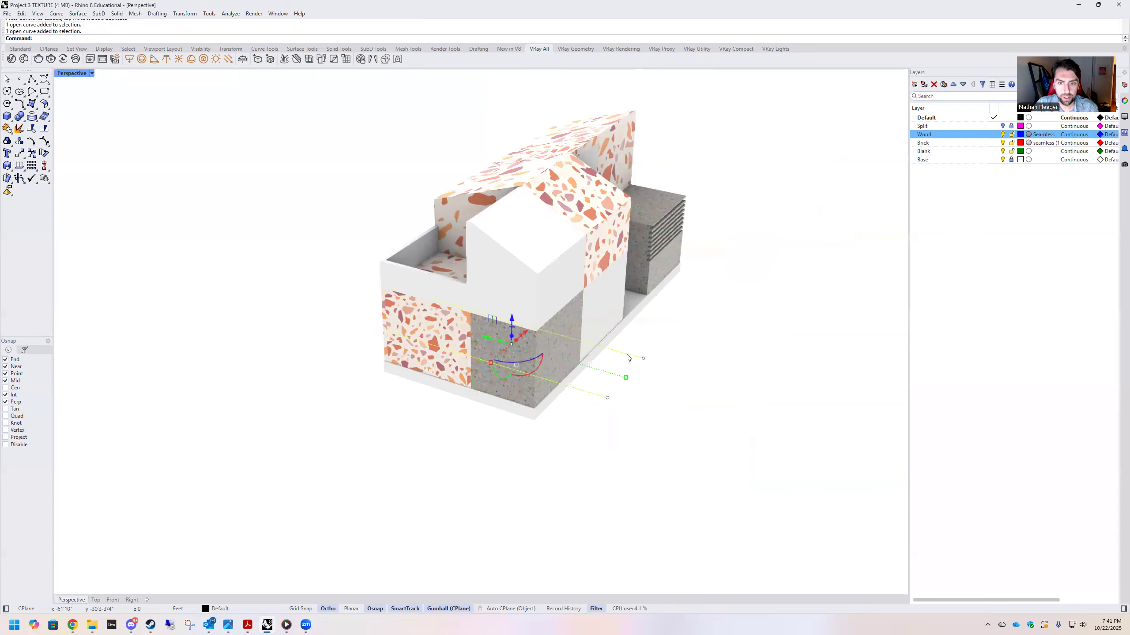
pyautogui.moveTo(512, 321); pyautogui.dragTo(512, 392)
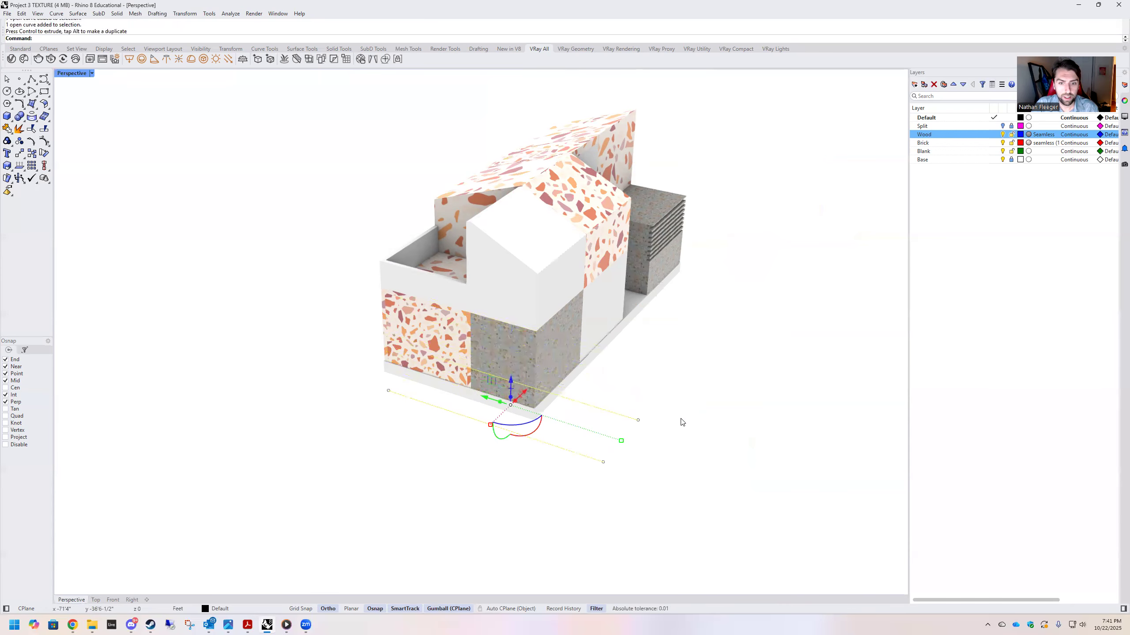
# Extrude both section lines upward about 31 ft with ExtrudeCrv, making vertical cutting planes taller than the house
pyautogui.moveTo(681, 421); pyautogui.dragTo(625, 396, button='right')
pyautogui.write('ExtrudeCrv')
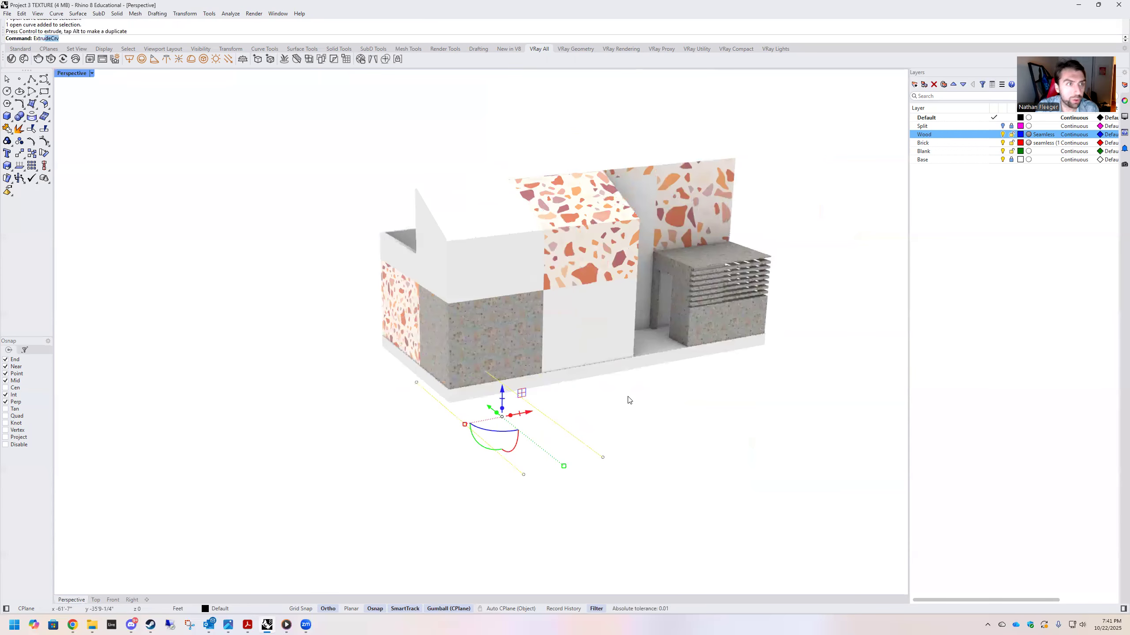
pyautogui.press('Return')
pyautogui.click(504, 128)
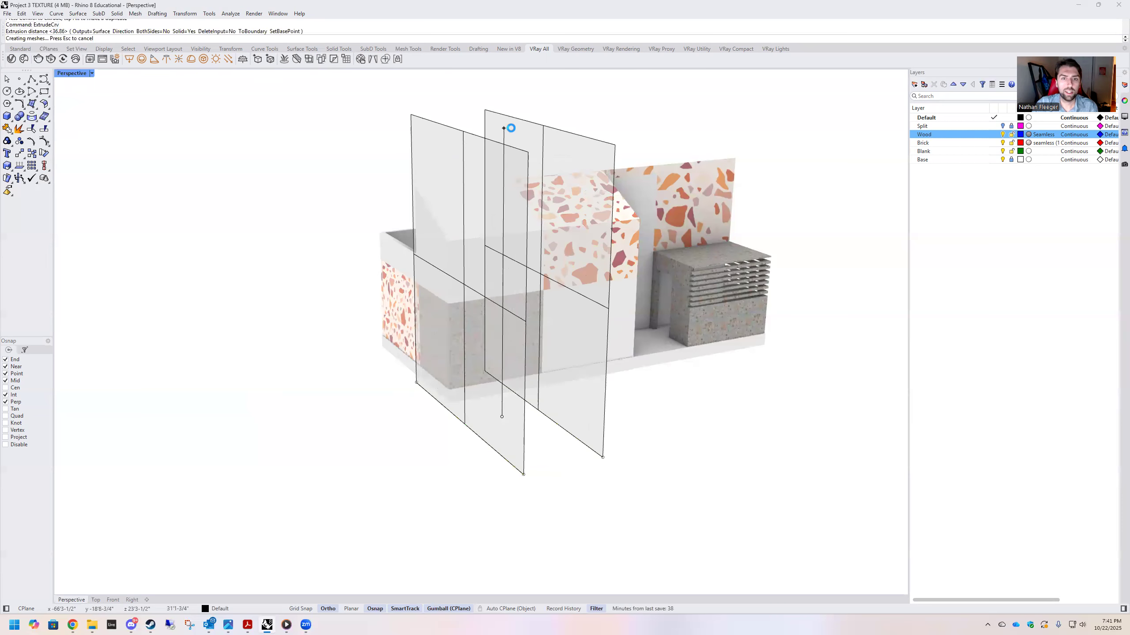
pyautogui.click(693, 371)
pyautogui.moveTo(694, 370); pyautogui.dragTo(663, 416, button='right')
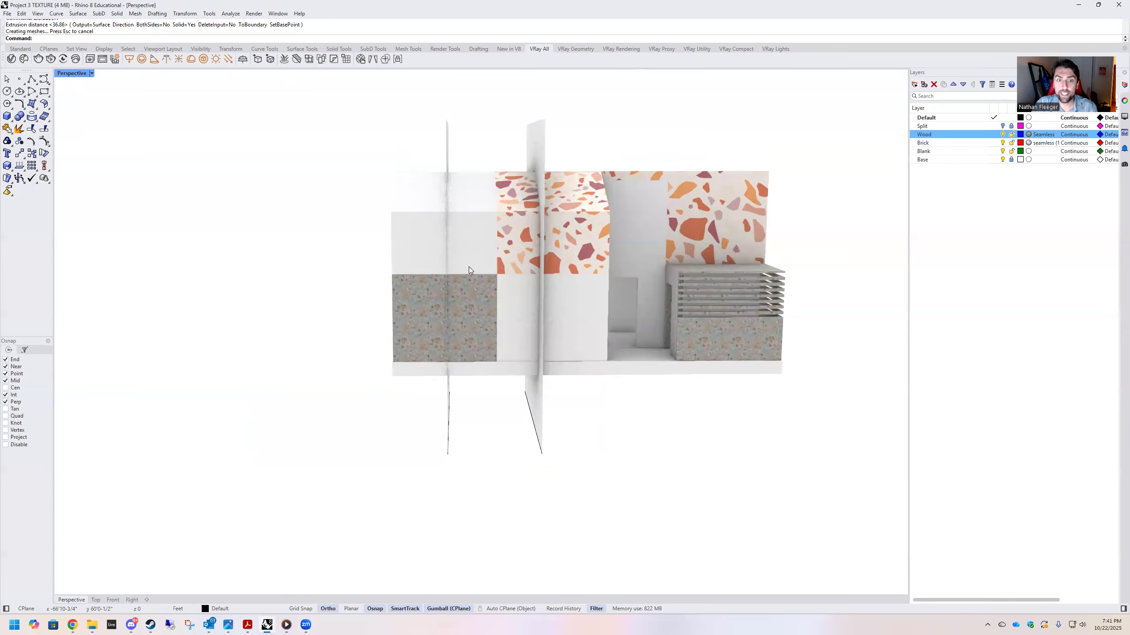
pyautogui.click(426, 258)
pyautogui.press('Return')
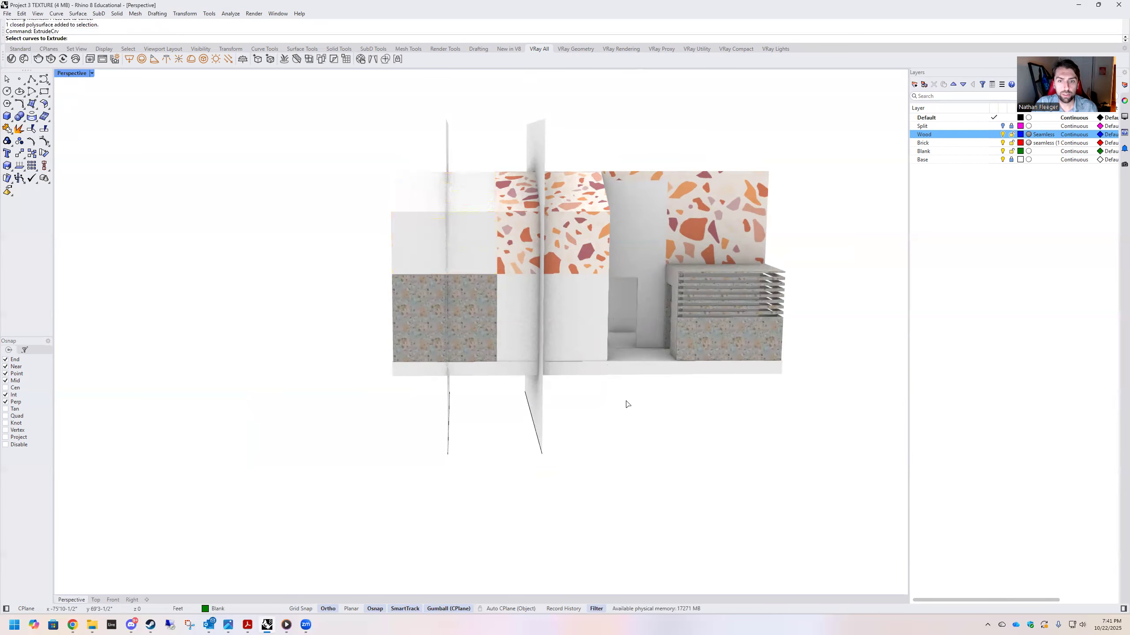
pyautogui.moveTo(610, 431); pyautogui.dragTo(355, 154)
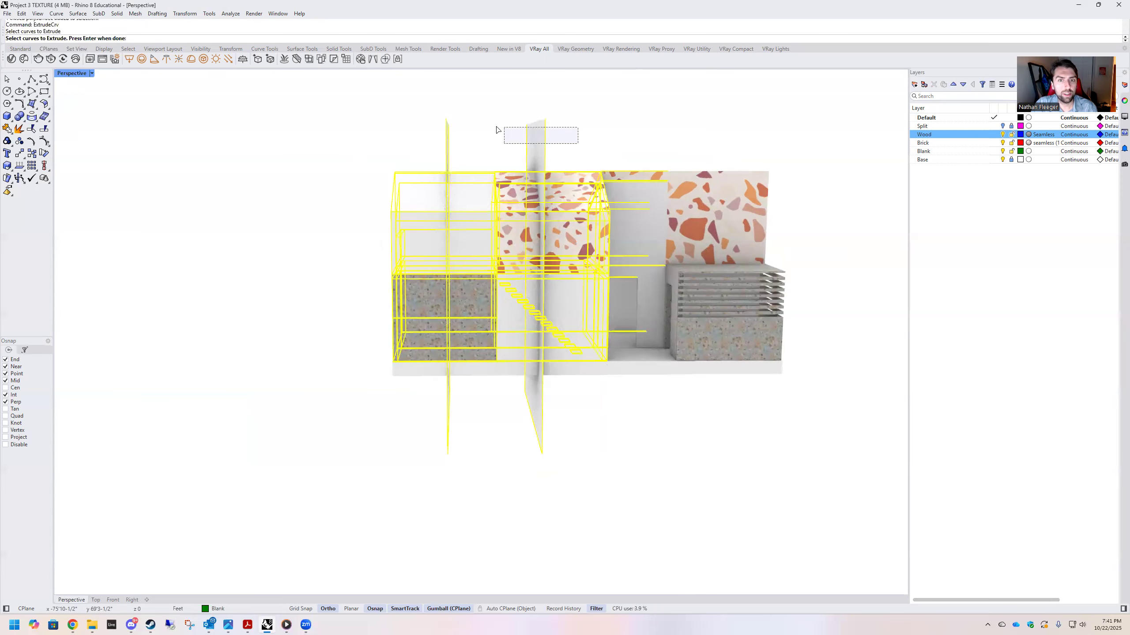
pyautogui.moveTo(629, 158)
pyautogui.mouseDown(button='right')
pyautogui.moveTo(589, 200)
pyautogui.moveTo(638, 151)
pyautogui.moveTo(630, 168)
pyautogui.mouseUp(button='right')
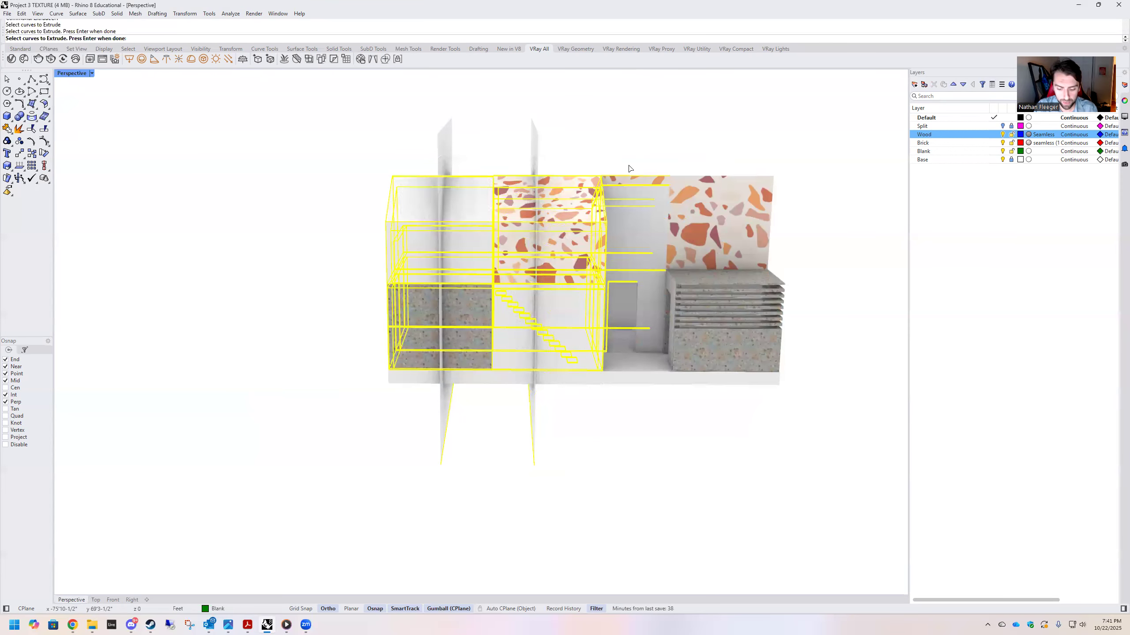
pyautogui.write('t')
pyautogui.press('Return')
pyautogui.moveTo(610, 142); pyautogui.dragTo(401, 115)
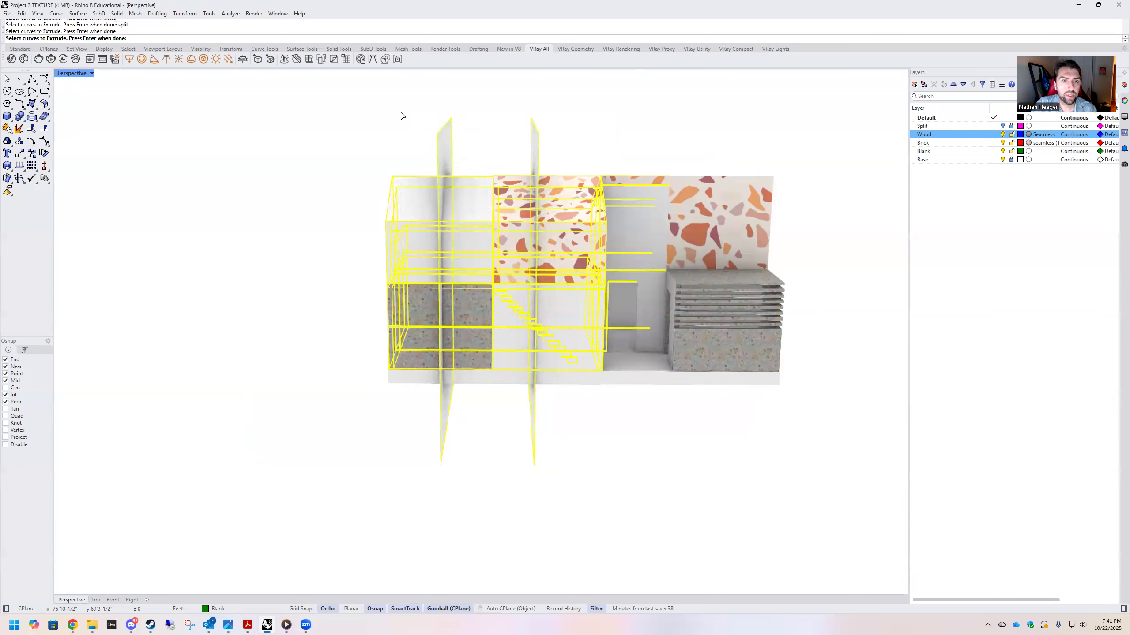
pyautogui.press('Return')
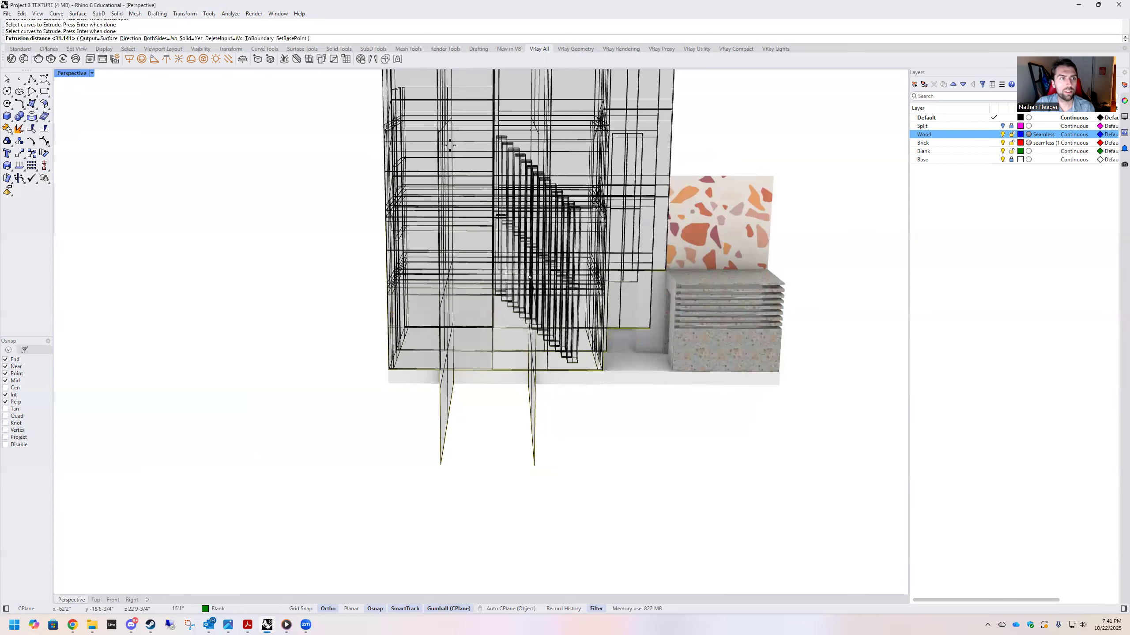
pyautogui.click(449, 145)
# Split the house parts around the two cutting planes using both planes as cutters, and cap the resulting pieces
pyautogui.moveTo(641, 408); pyautogui.dragTo(307, 157)
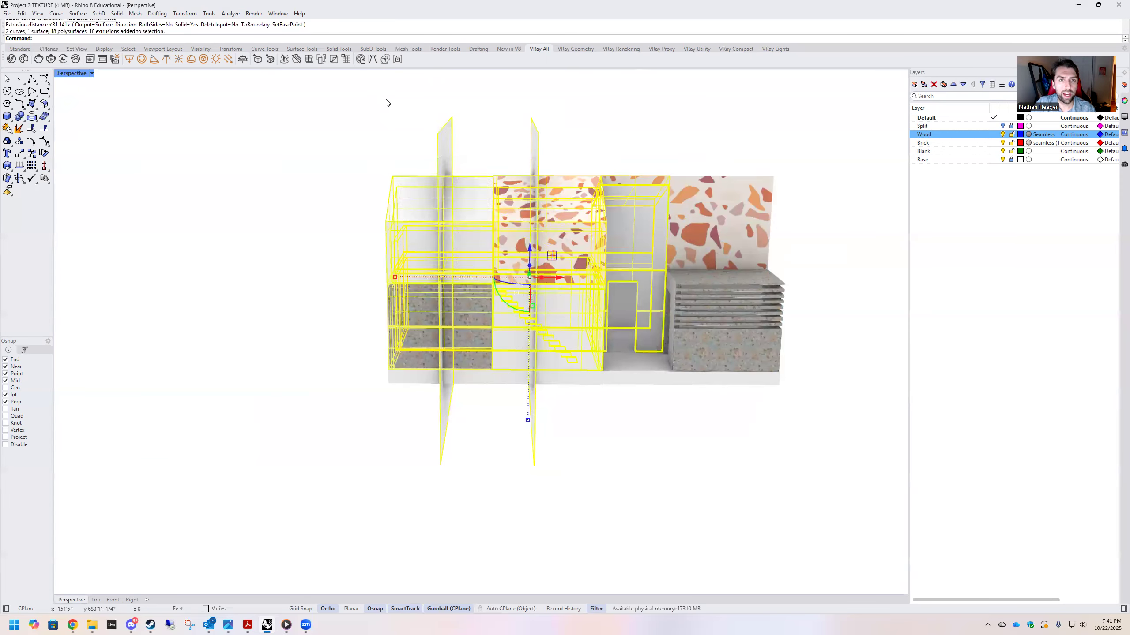
pyautogui.keyDown('ctrl'); pyautogui.moveTo(568, 136); pyautogui.dragTo(367, 98); pyautogui.keyUp('ctrl')
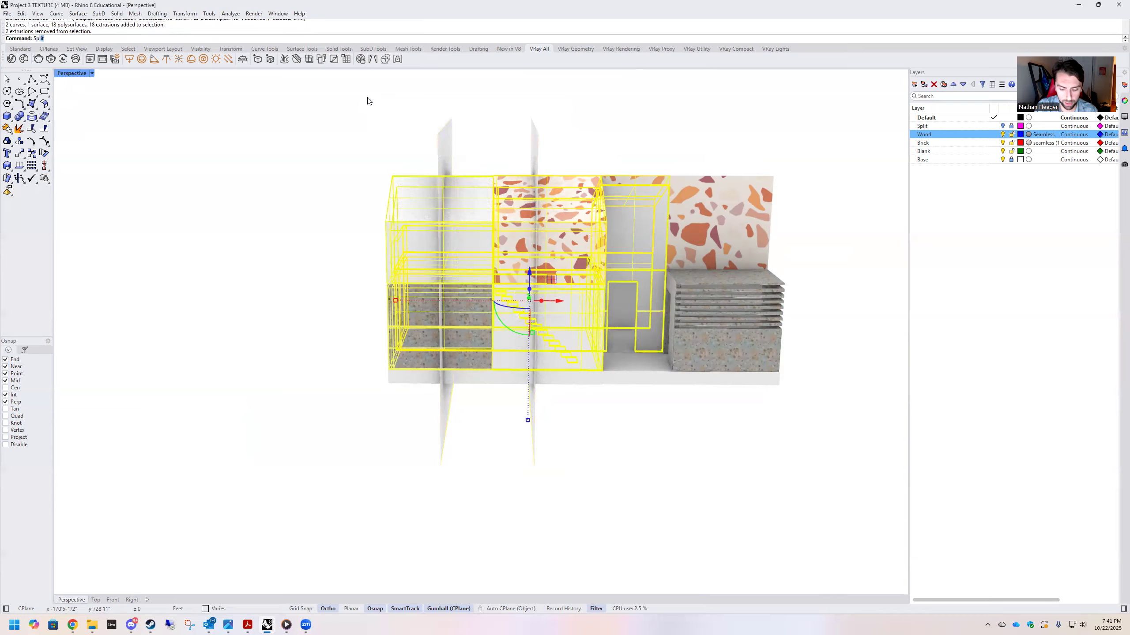
pyautogui.press('Return')
pyautogui.moveTo(568, 144); pyautogui.dragTo(382, 102)
pyautogui.press('Return')
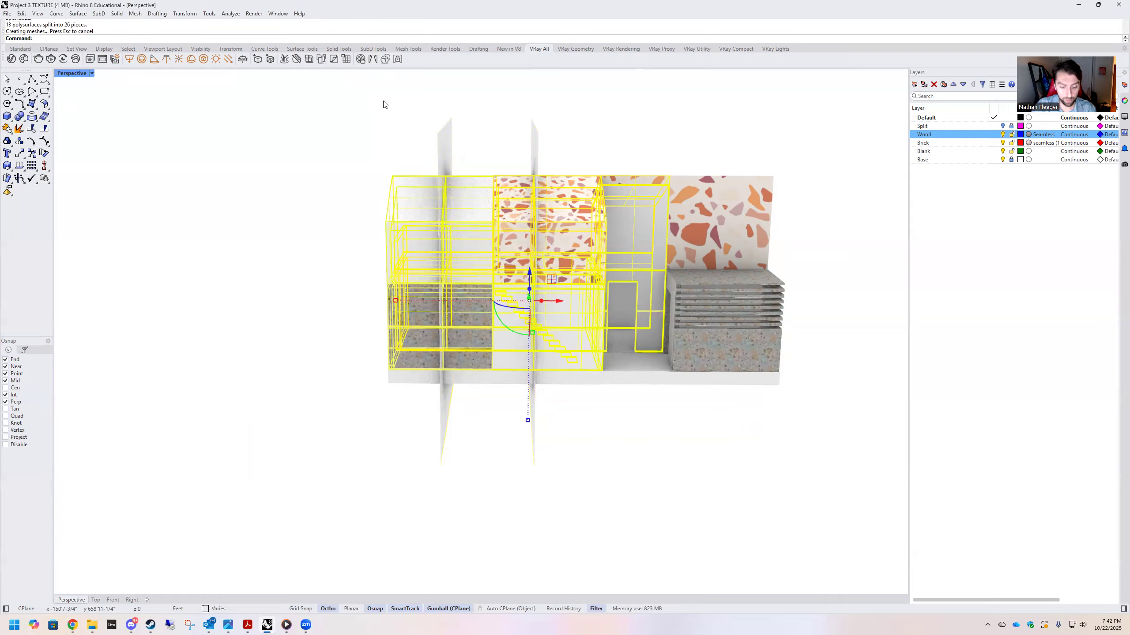
pyautogui.press('Return')
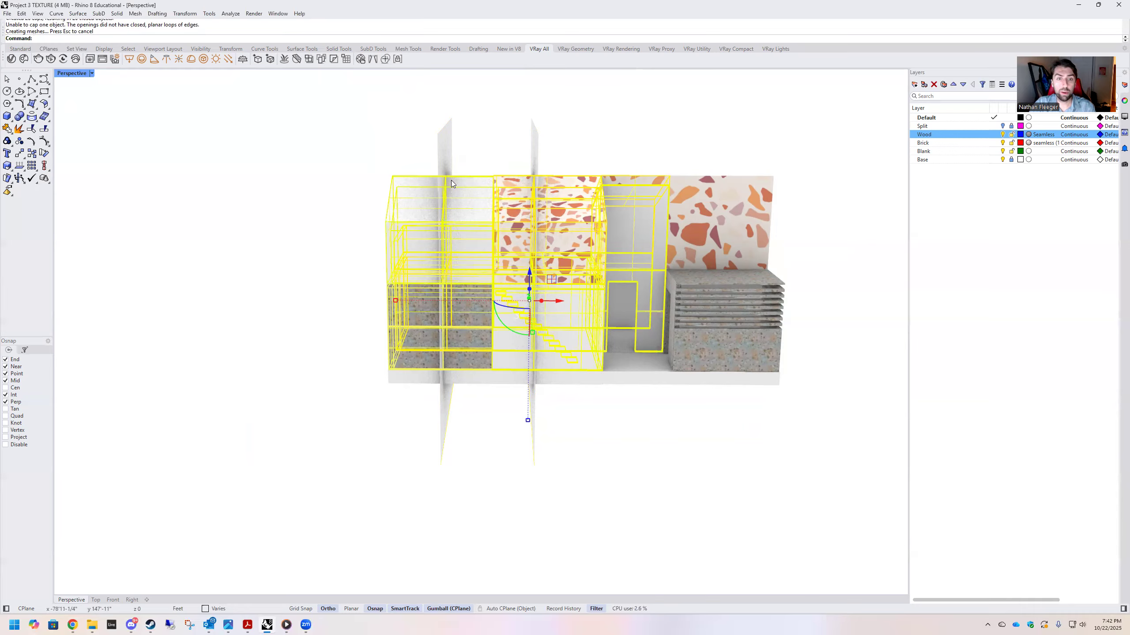
# Group only the house pieces between the two cutting planes and isolate them
pyautogui.keyDown('ctrl'); pyautogui.moveTo(422, 422); pyautogui.dragTo(313, 136); pyautogui.keyUp('ctrl')
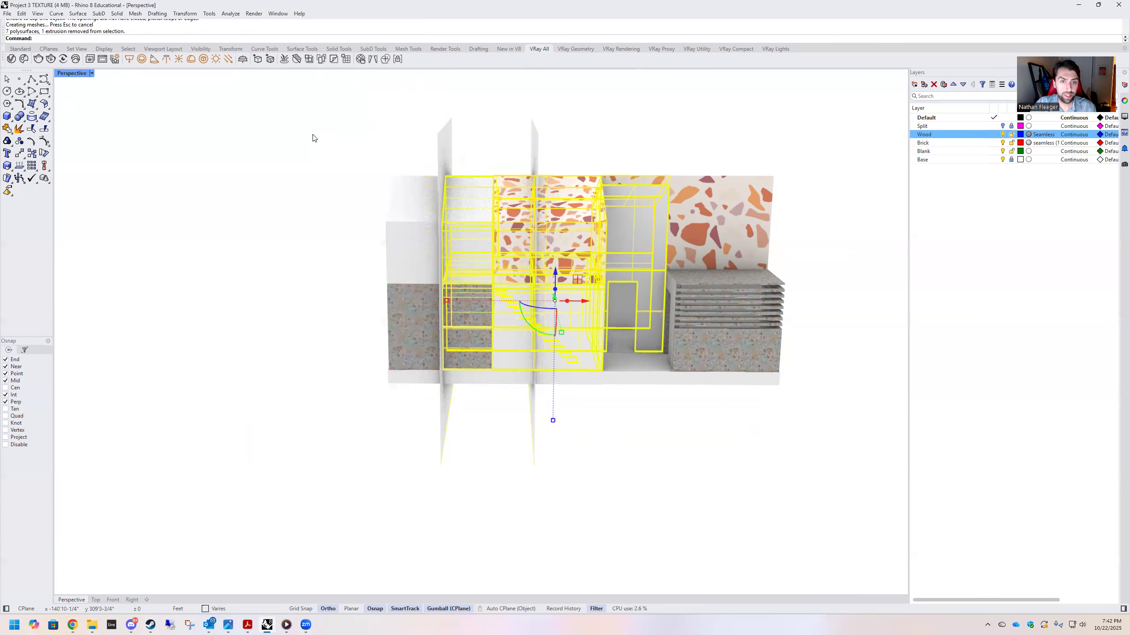
pyautogui.keyDown('ctrl'); pyautogui.moveTo(641, 448); pyautogui.dragTo(551, 146); pyautogui.keyUp('ctrl')
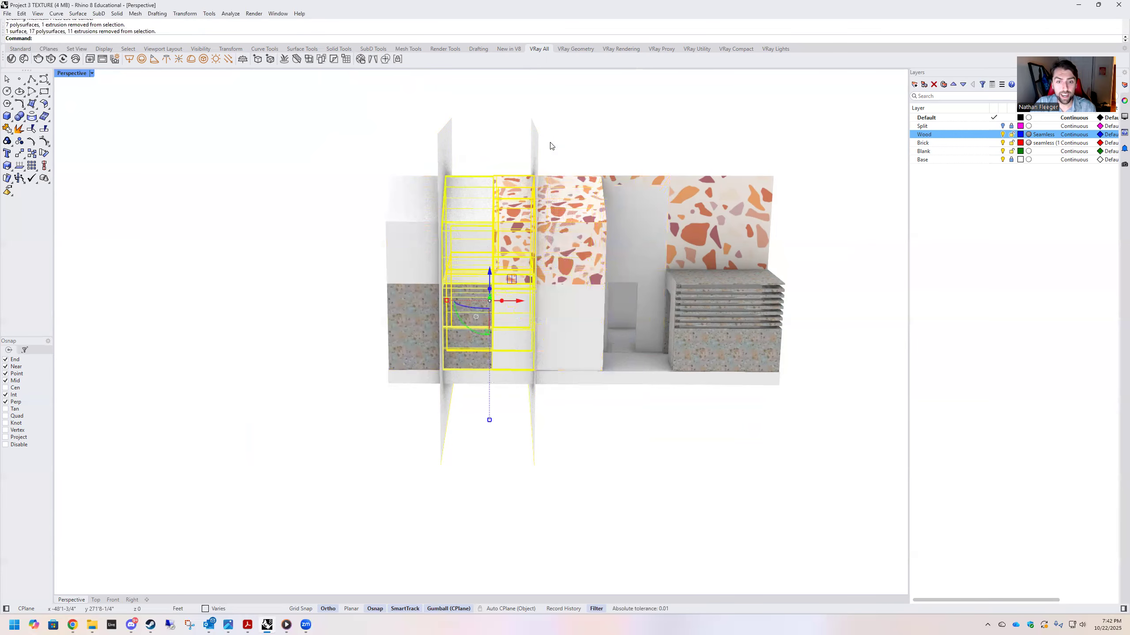
pyautogui.moveTo(585, 251); pyautogui.dragTo(852, 293, button='right')
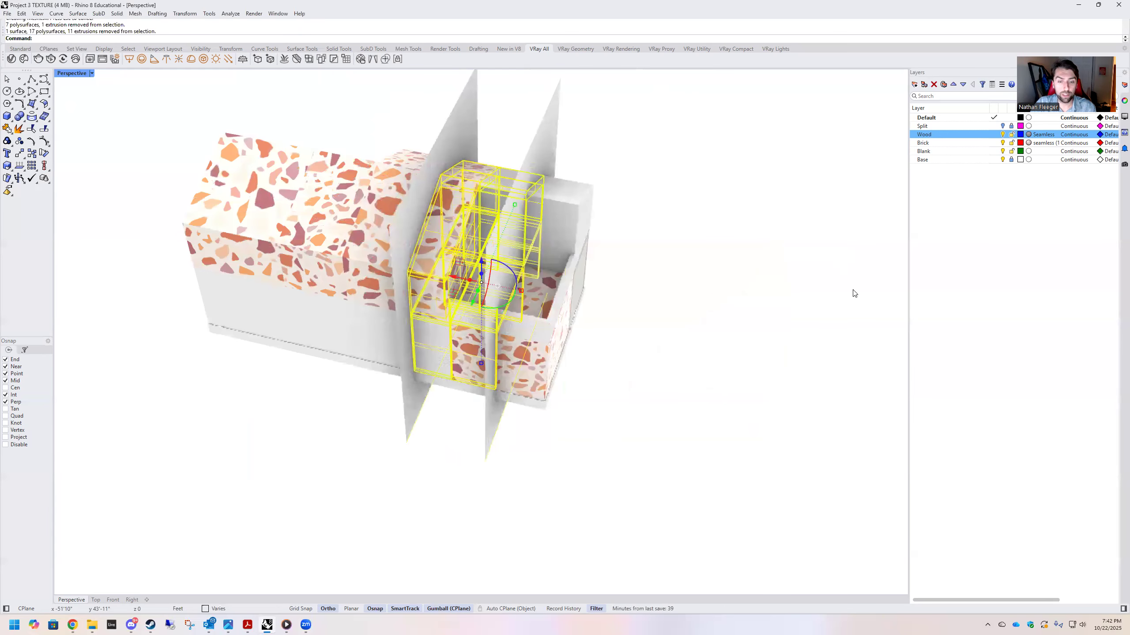
pyautogui.press('Return')
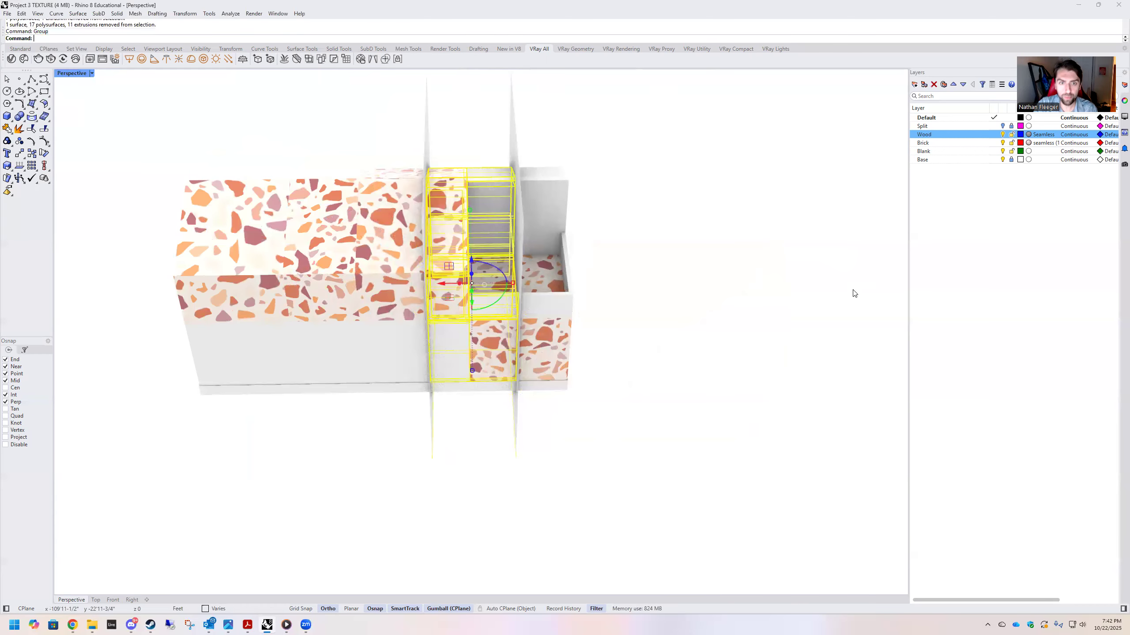
pyautogui.write('Isolate')
pyautogui.press('Return')
# Examine the isolated house slice from several sides, including its cut walls, floors and roof
pyautogui.moveTo(795, 270); pyautogui.dragTo(479, 193, button='right')
pyautogui.press('Escape')
pyautogui.hotkey('ctrl', 'a')
pyautogui.moveTo(575, 234); pyautogui.dragTo(608, 248, button='right')
pyautogui.press('Escape')
pyautogui.scroll(5, 555, 261)
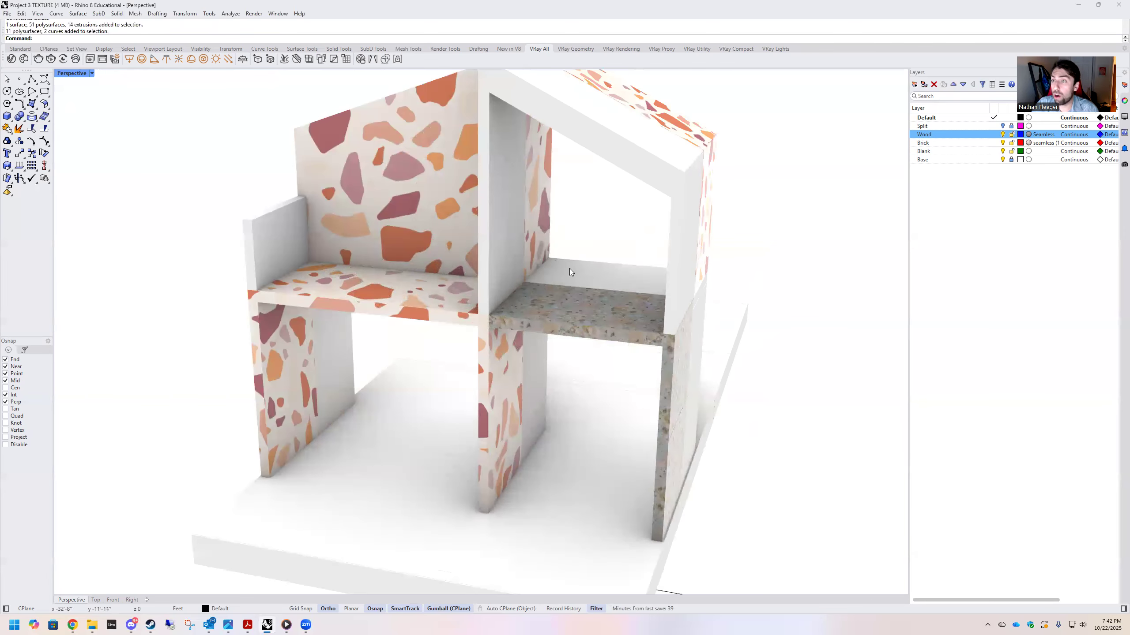
pyautogui.scroll(-5, 569, 268)
pyautogui.scroll(5, 535, 255)
pyautogui.moveTo(535, 255); pyautogui.dragTo(512, 252, button='right')
pyautogui.scroll(-5, 622, 264)
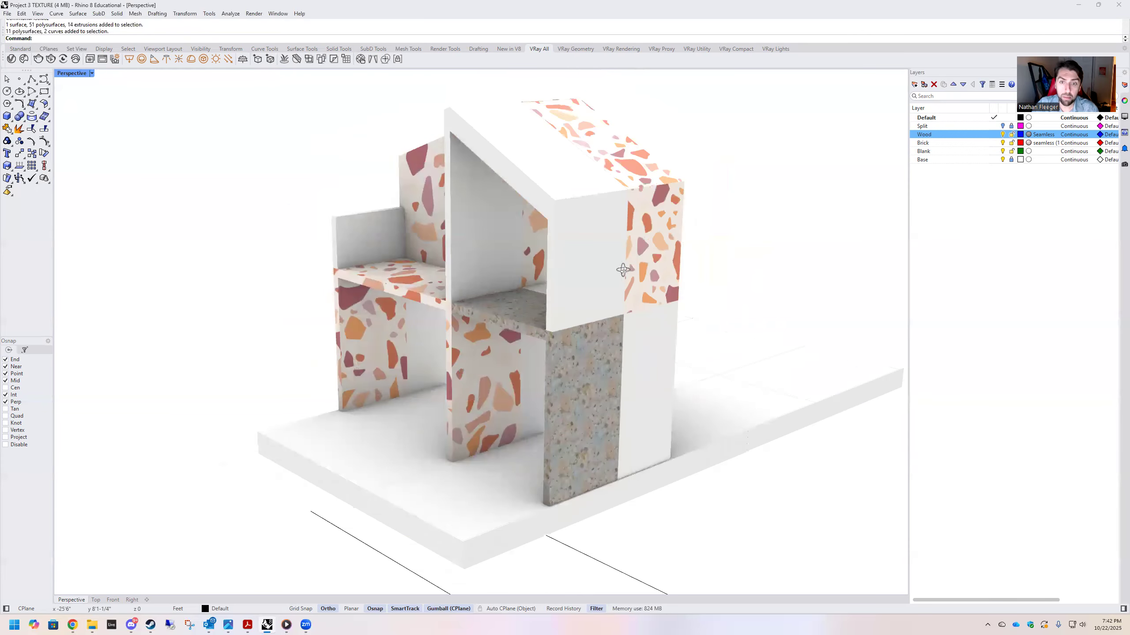
# Show all the hidden house parts and cutting planes again
pyautogui.write('show')
pyautogui.press('Return')
pyautogui.moveTo(844, 306); pyautogui.dragTo(557, 217, button='right')
# Move the cutting plane nearer the louvered volume along the house toward its louvered end
pyautogui.click(546, 228)
pyautogui.scroll(-4, 552, 240)
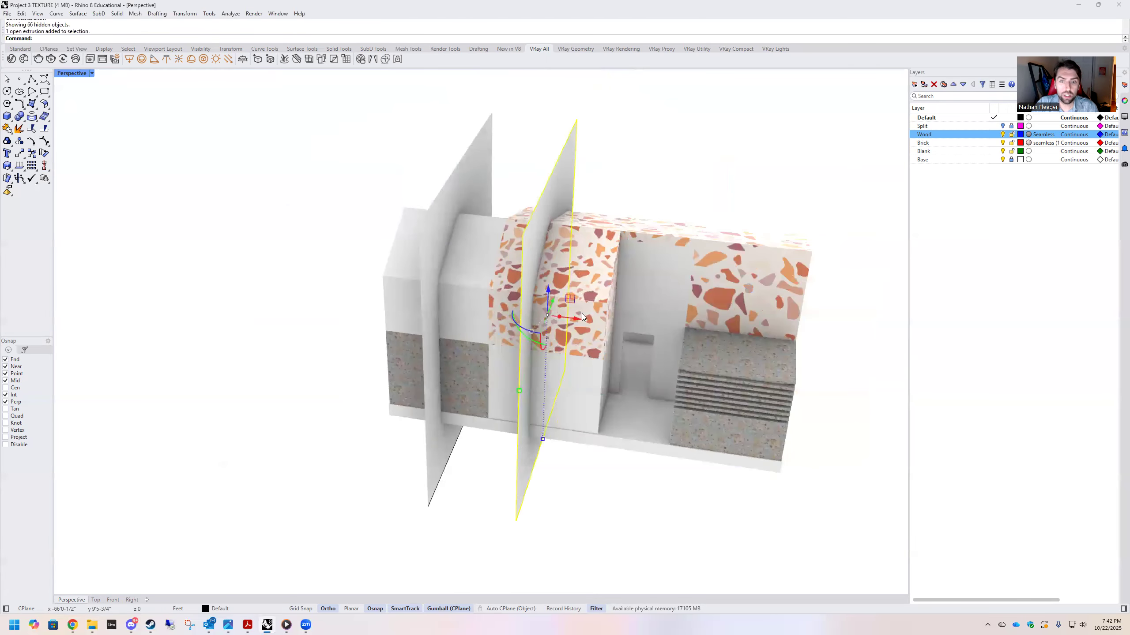
pyautogui.moveTo(573, 306); pyautogui.dragTo(710, 338)
pyautogui.moveTo(752, 392); pyautogui.dragTo(598, 358, button='right')
pyautogui.moveTo(598, 361); pyautogui.dragTo(681, 388)
# Turn off Ortho and rotate the moved cutting plane so it leans diagonally through the louvered end of the house
pyautogui.press('F8')
pyautogui.click(739, 425)
pyautogui.click(609, 342)
pyautogui.moveTo(641, 352); pyautogui.dragTo(679, 342)
pyautogui.moveTo(678, 342); pyautogui.dragTo(719, 356, button='right')
pyautogui.moveTo(436, 387); pyautogui.dragTo(388, 392)
pyautogui.moveTo(389, 393); pyautogui.dragTo(698, 335, button='right')
pyautogui.moveTo(701, 299); pyautogui.dragTo(715, 293)
pyautogui.click(808, 310)
pyautogui.moveTo(769, 377); pyautogui.dragTo(751, 395, button='right')
# Split the house parts around the tilted plane using only that plane as the cutter, and cap the resulting pieces
pyautogui.moveTo(778, 427); pyautogui.dragTo(614, 210)
pyautogui.scroll(2, 683, 199)
pyautogui.keyDown('ctrl'); pyautogui.click(680, 199); pyautogui.keyUp('ctrl')
pyautogui.scroll(2, 762, 191)
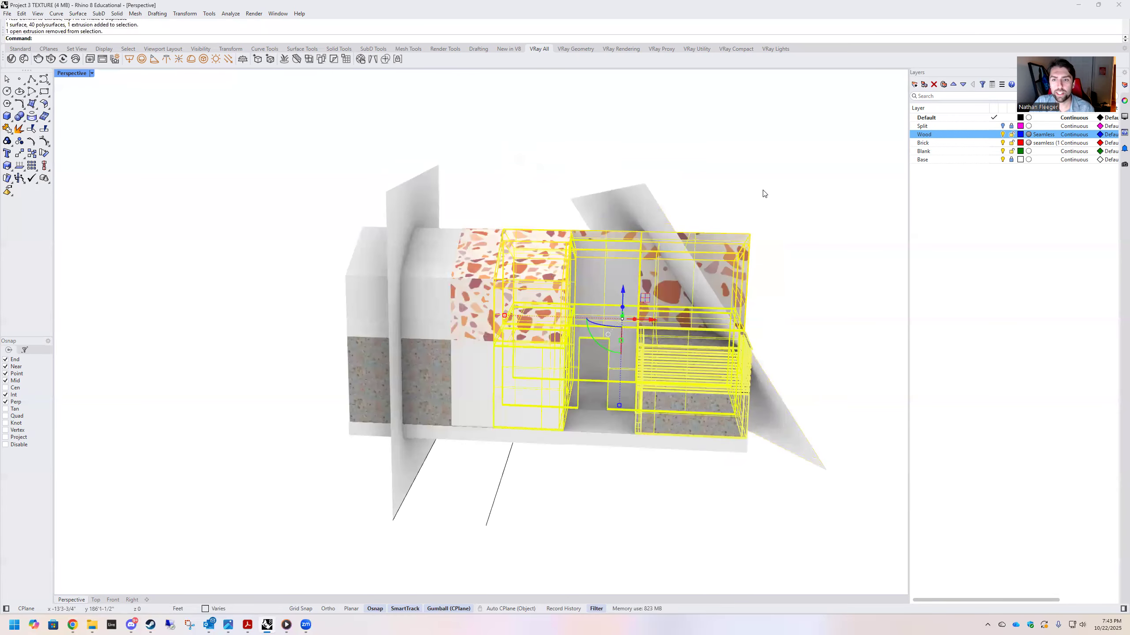
pyautogui.scroll(1, 762, 196)
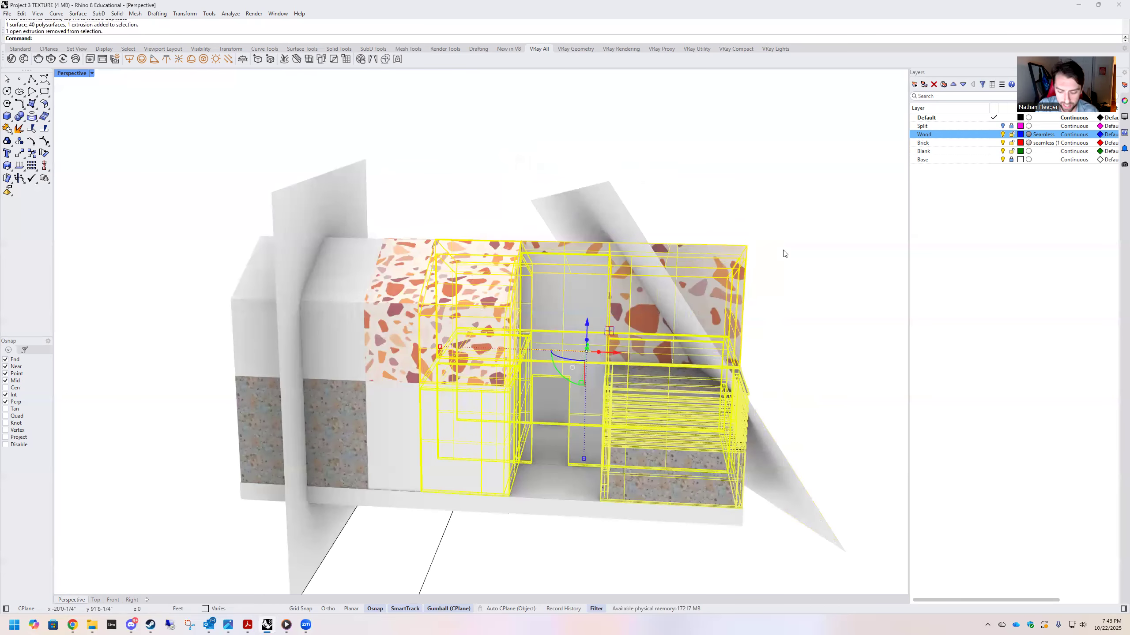
pyautogui.press('Return')
pyautogui.click(619, 210)
pyautogui.press('Return')
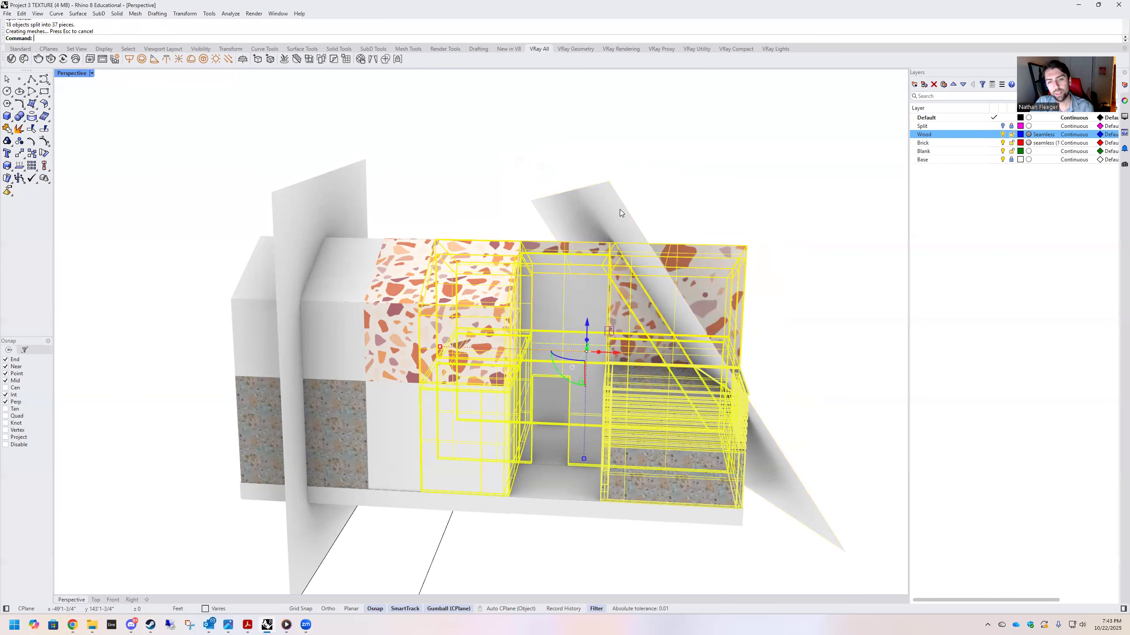
pyautogui.write('cap')
pyautogui.press('Return')
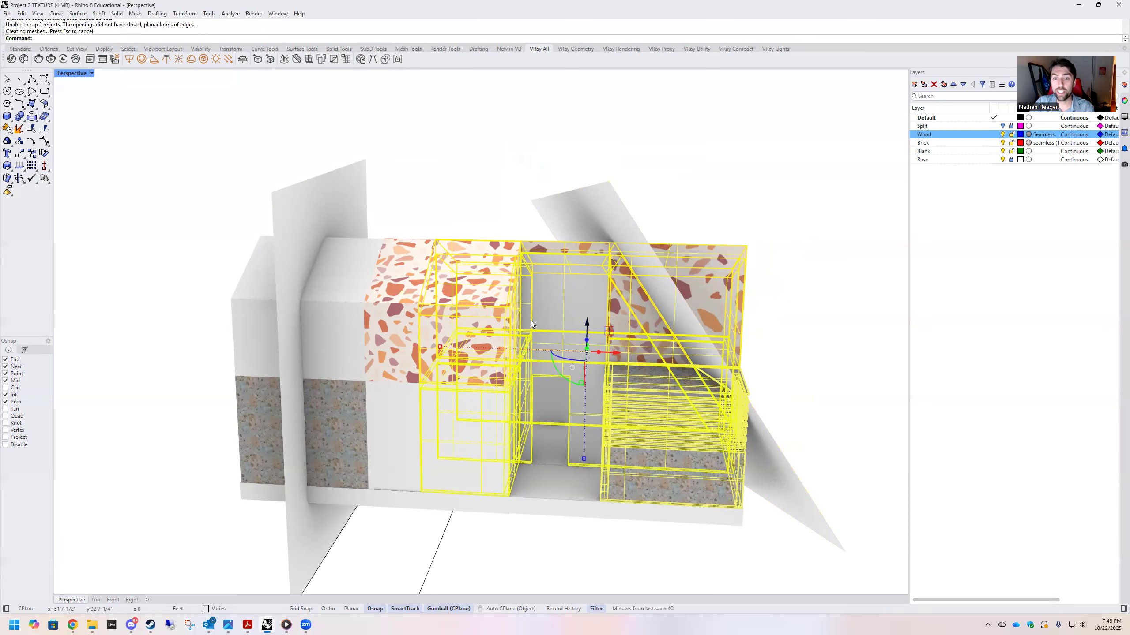
# Group only the upper end pieces cut off by the tilted plane, including the louver ends, and isolate them
pyautogui.moveTo(738, 199)
pyautogui.mouseDown(button='right')
pyautogui.moveTo(700, 206)
pyautogui.moveTo(719, 192)
pyautogui.mouseUp(button='right')
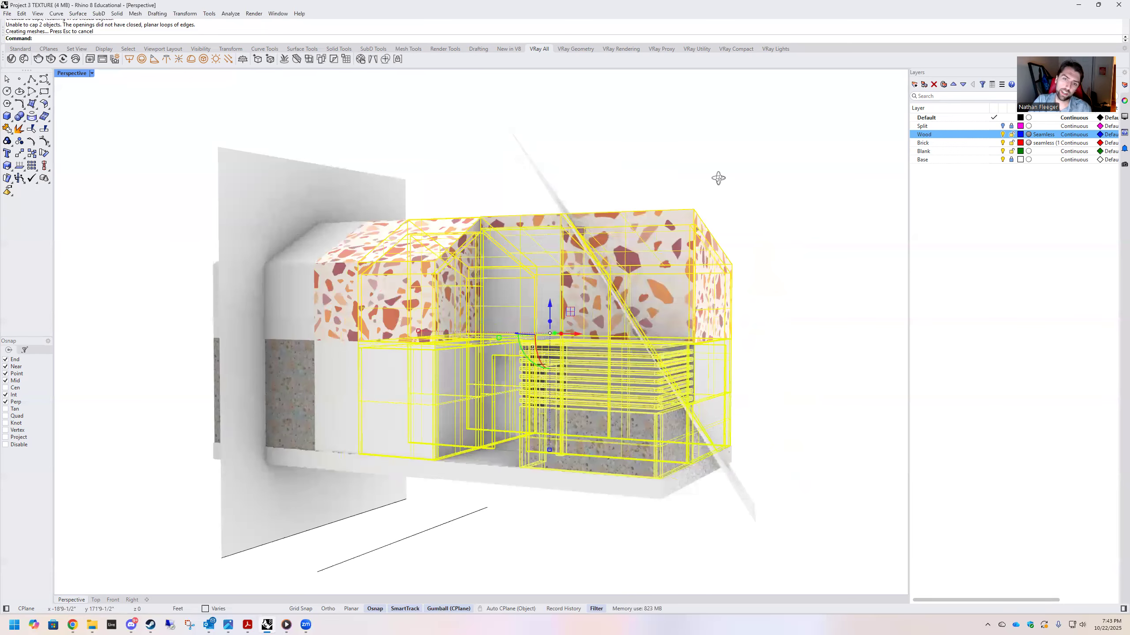
pyautogui.keyDown('ctrl'); pyautogui.click(605, 440); pyautogui.keyUp('ctrl')
pyautogui.keyDown('ctrl'); pyautogui.moveTo(609, 523); pyautogui.dragTo(482, 309); pyautogui.keyUp('ctrl')
pyautogui.keyDown('ctrl'); pyautogui.moveTo(550, 530); pyautogui.dragTo(359, 196); pyautogui.keyUp('ctrl')
pyautogui.moveTo(542, 360)
pyautogui.mouseDown(button='right')
pyautogui.moveTo(538, 342)
pyautogui.moveTo(550, 345)
pyautogui.mouseUp(button='right')
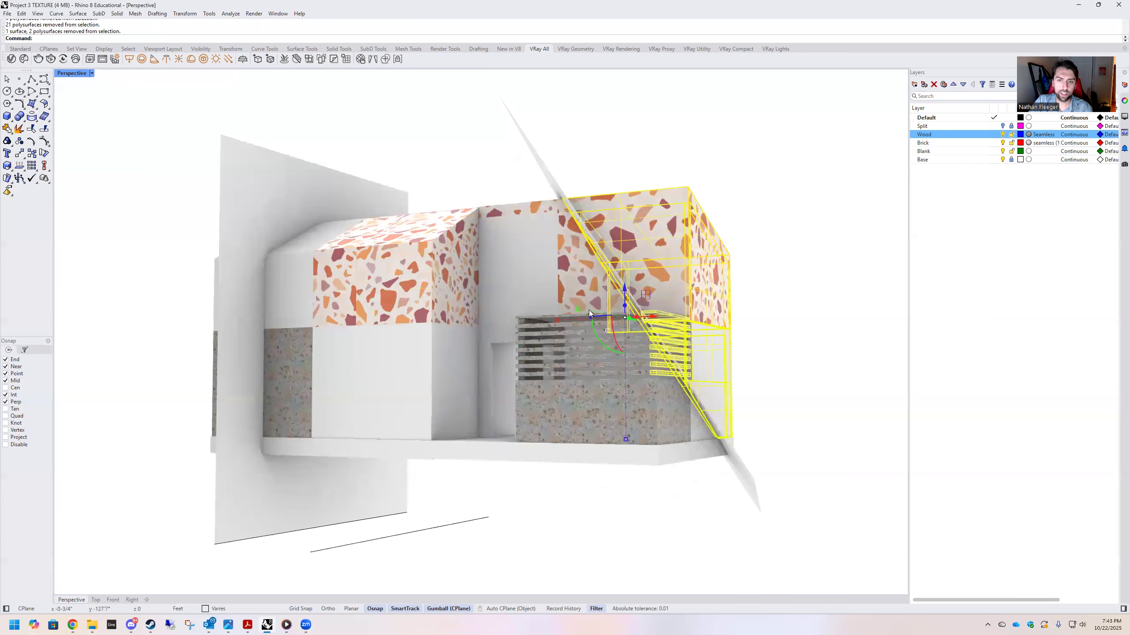
pyautogui.keyDown('ctrl'); pyautogui.click(610, 301); pyautogui.keyUp('ctrl')
pyautogui.keyDown('ctrl'); pyautogui.click(653, 367); pyautogui.keyUp('ctrl')
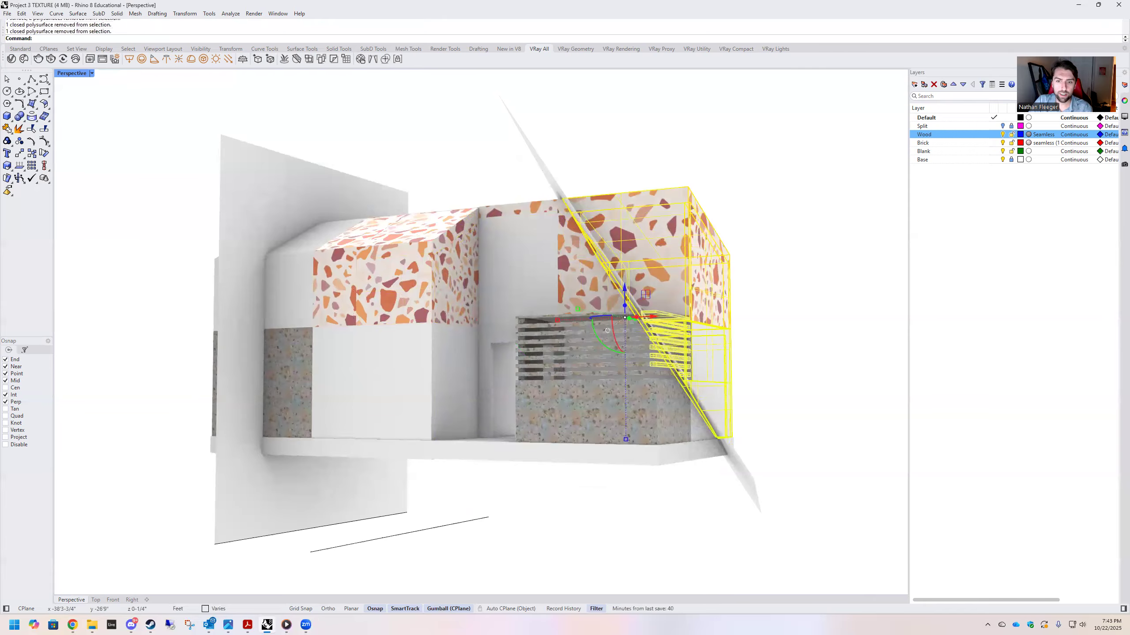
pyautogui.scroll(2, 654, 343)
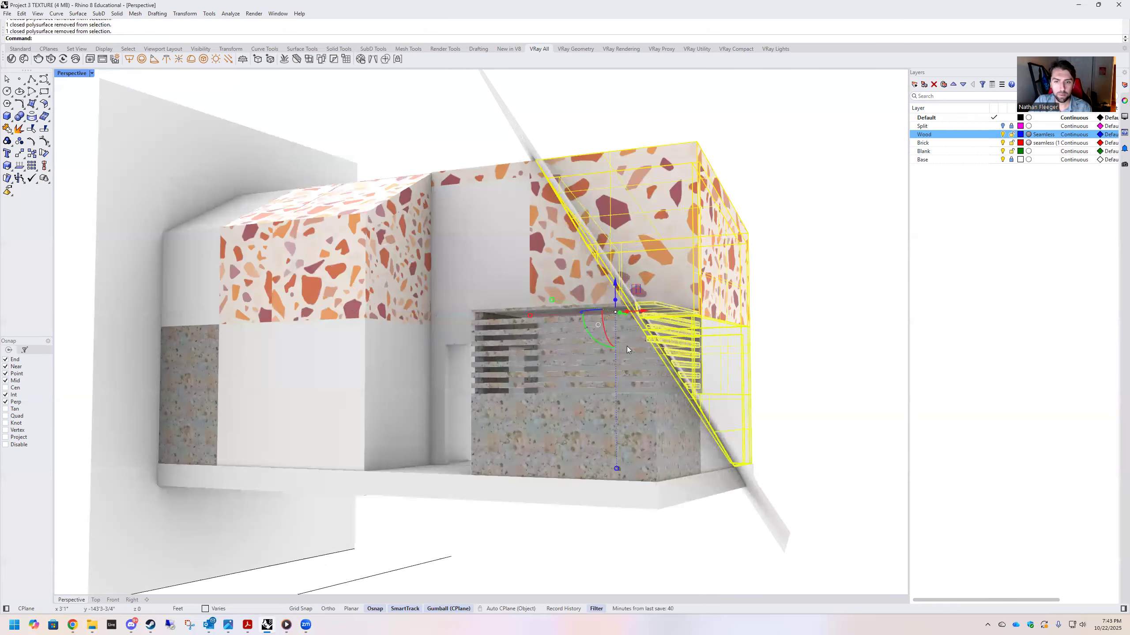
pyautogui.scroll(4, 625, 334)
pyautogui.scroll(2, 626, 329)
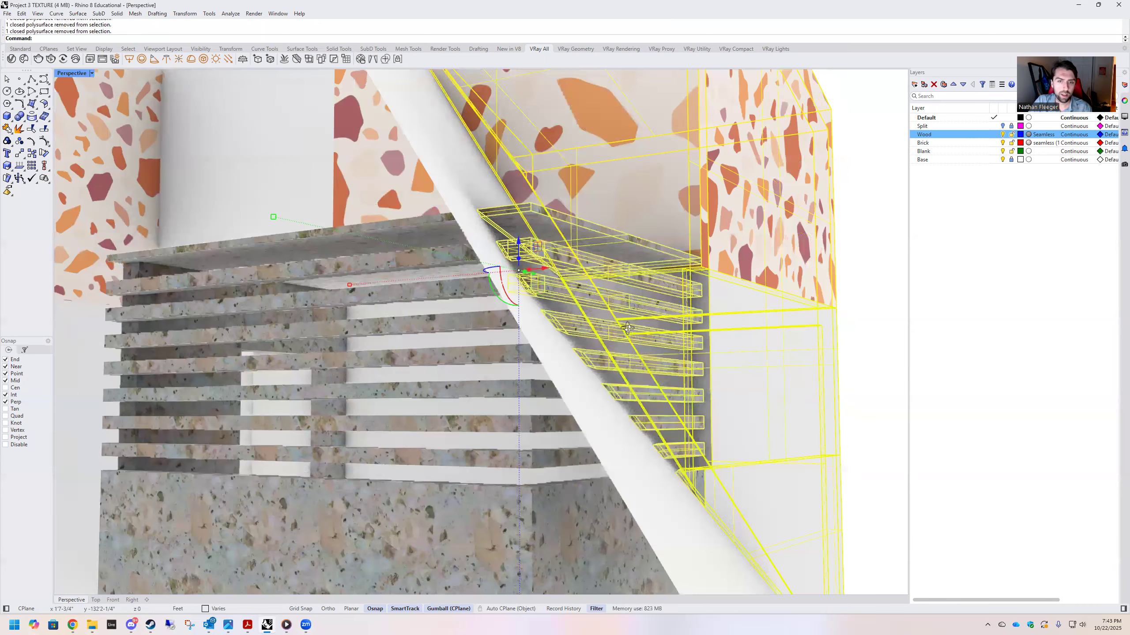
pyautogui.moveTo(542, 249); pyautogui.dragTo(691, 302, button='right')
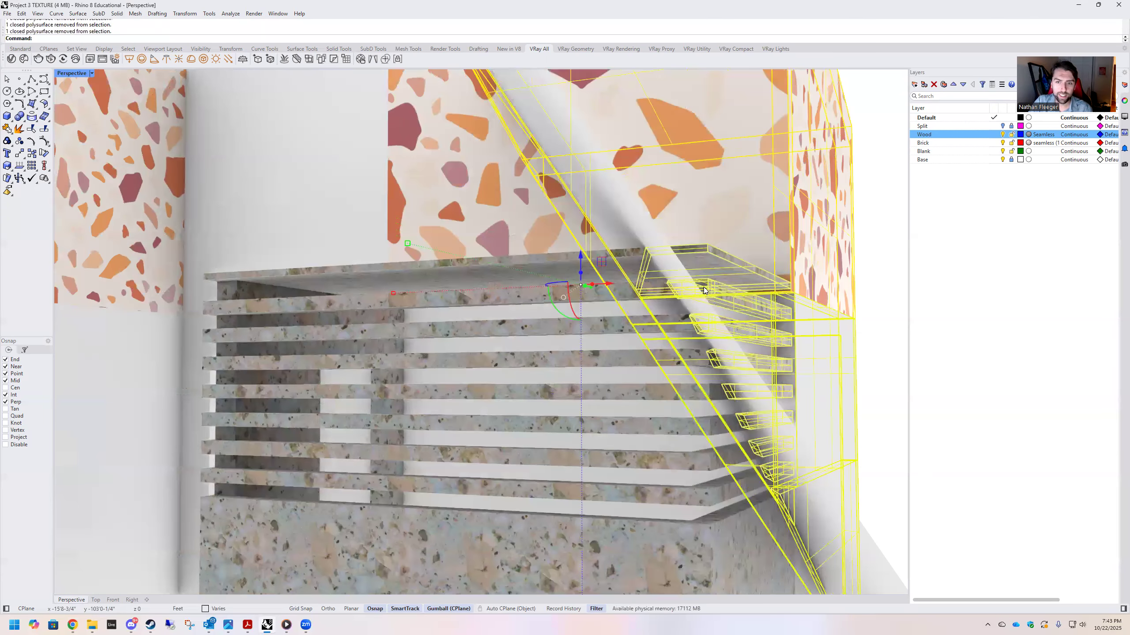
pyautogui.scroll(-3, 711, 285)
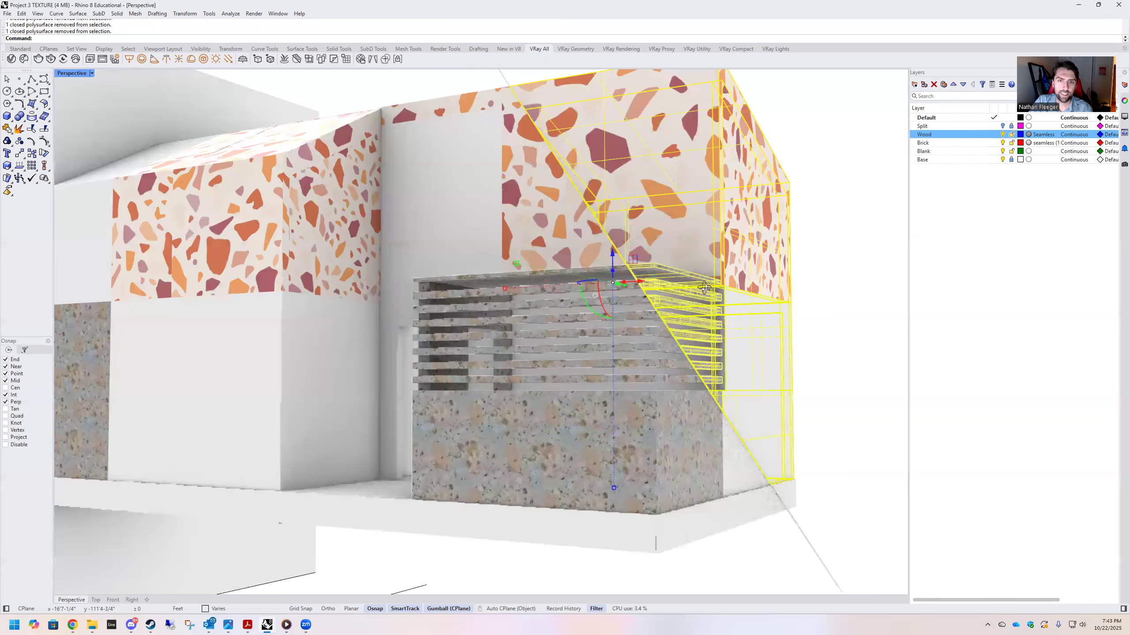
pyautogui.moveTo(711, 285); pyautogui.dragTo(682, 316, button='right')
pyautogui.scroll(-5, 629, 277)
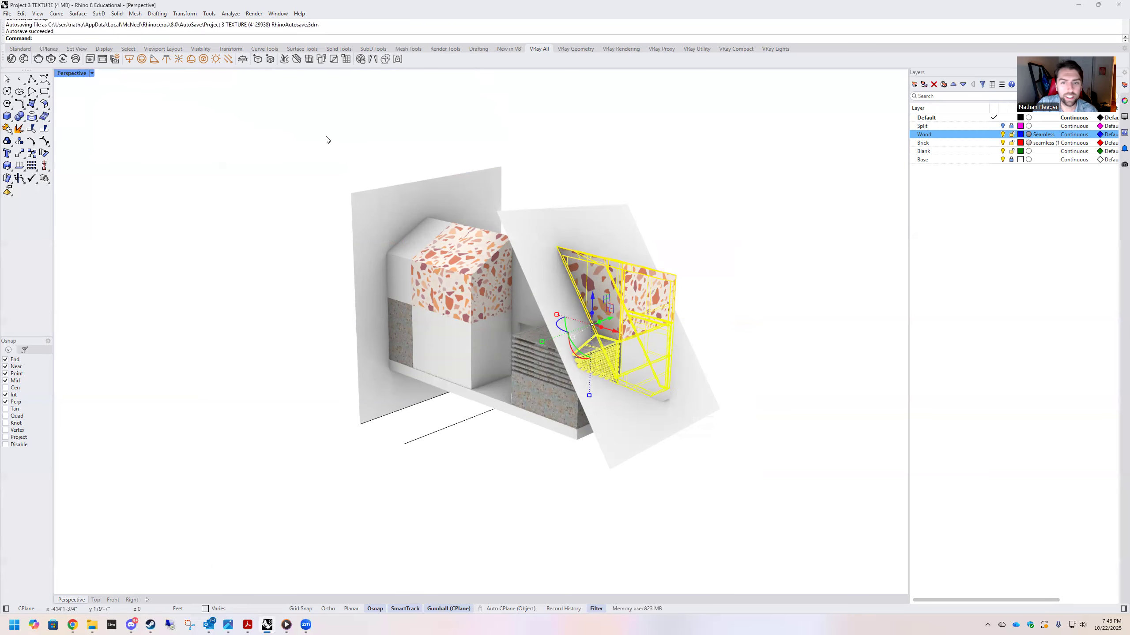
pyautogui.write('isolate')
pyautogui.press('Return')
# Zoom to the isolated diagonal slice and examine its cut walls, roof and louvers from several sides
pyautogui.click(672, 249)
pyautogui.click(663, 274)
pyautogui.moveTo(547, 328); pyautogui.dragTo(598, 245, button='right')
pyautogui.scroll(3, 664, 255)
pyautogui.scroll(3, 600, 316)
pyautogui.moveTo(339, 295); pyautogui.dragTo(314, 328, button='right')
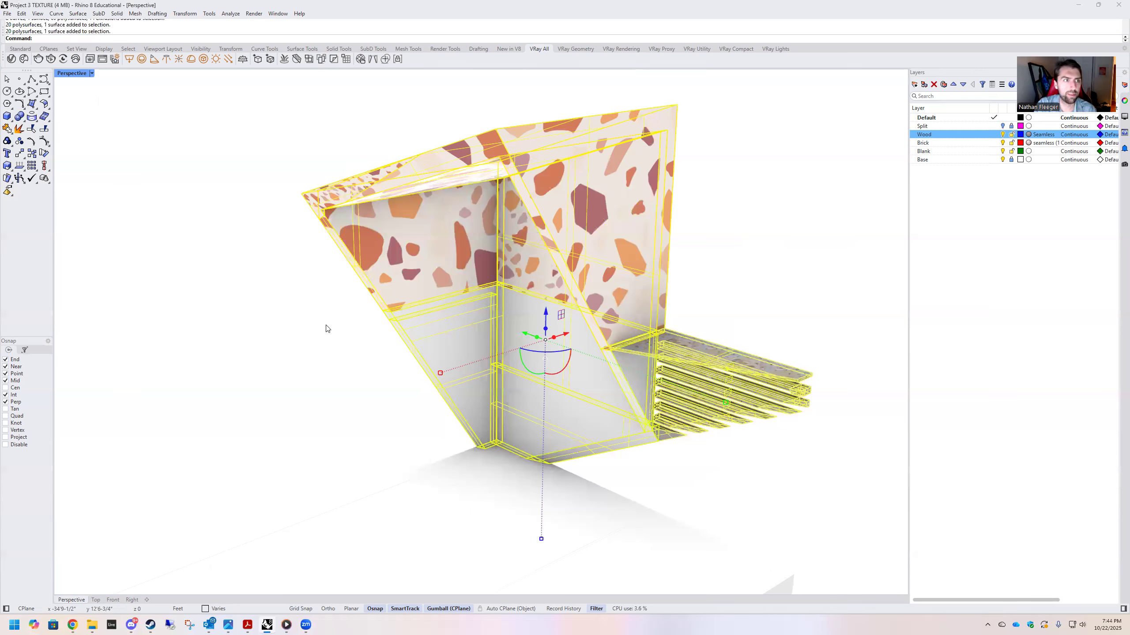
pyautogui.write('zs')
pyautogui.press('Return')
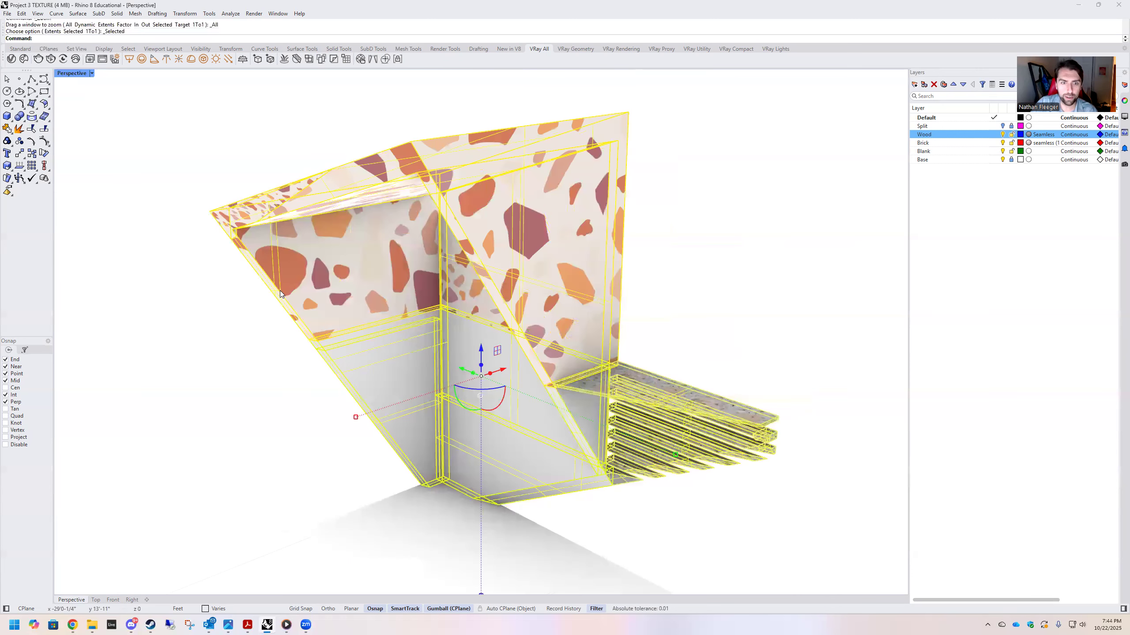
pyautogui.moveTo(280, 293); pyautogui.dragTo(349, 275, button='right')
pyautogui.press('Escape')
pyautogui.moveTo(468, 240); pyautogui.dragTo(495, 222, button='right')
pyautogui.scroll(-3, 496, 222)
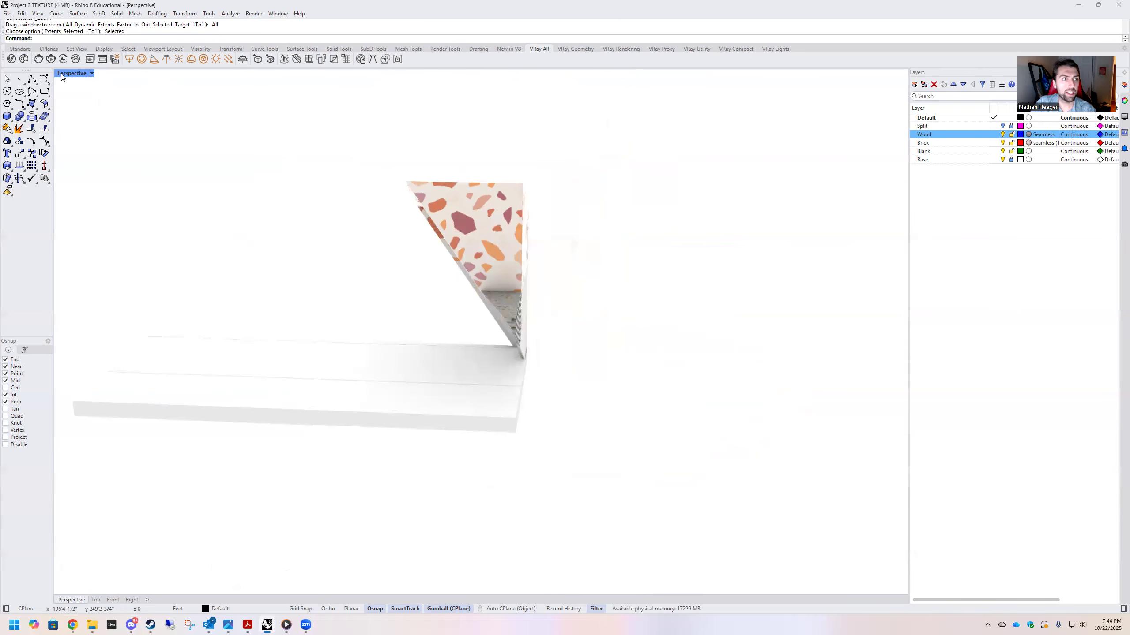
# Show all hidden objects again to bring back the whole house with its cutting planes
pyautogui.write('Show')
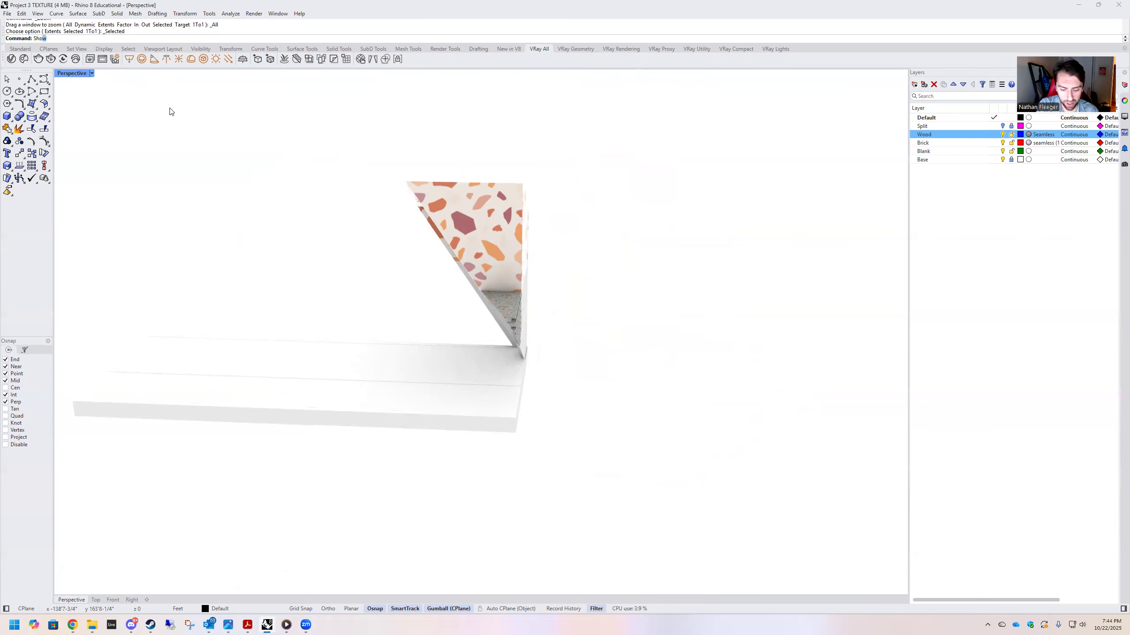
pyautogui.press('Return')
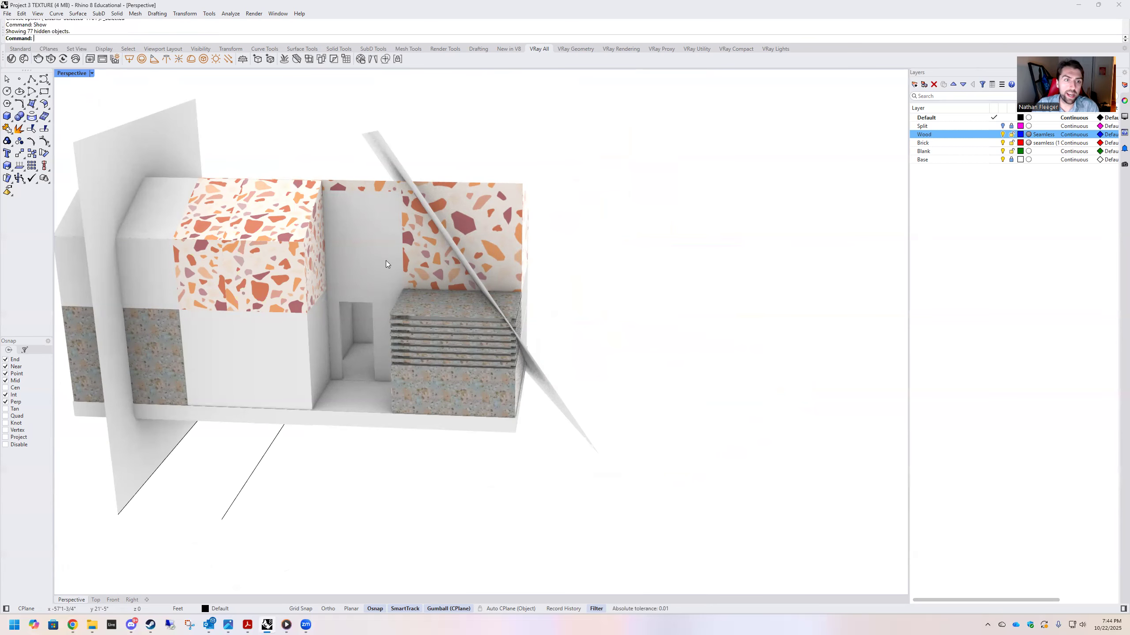
pyautogui.moveTo(442, 195); pyautogui.dragTo(327, 274, button='right')
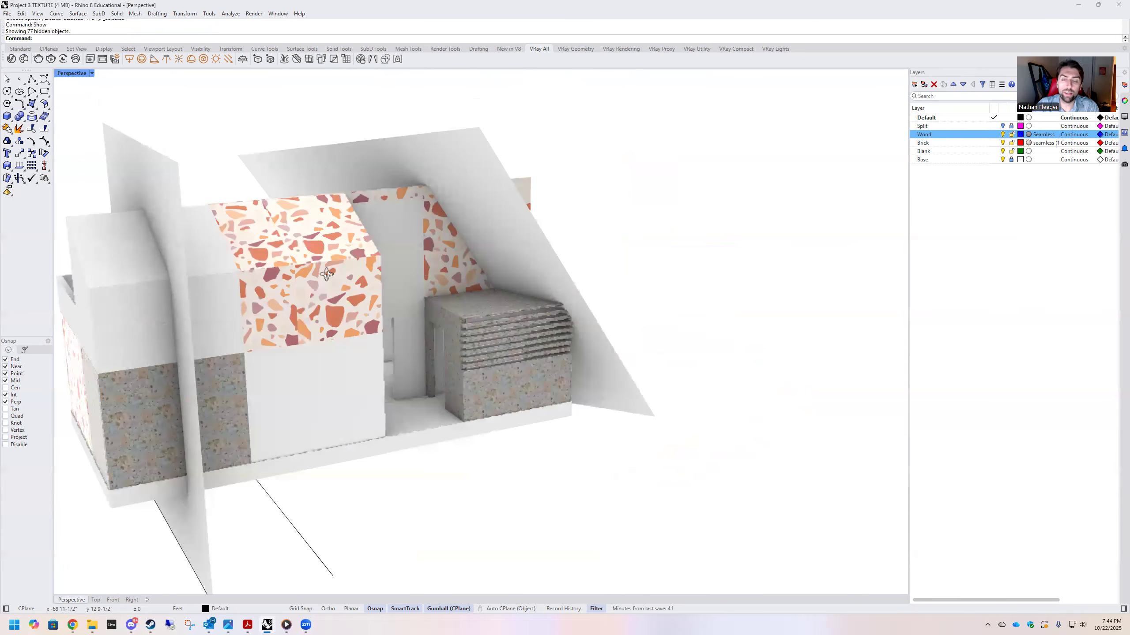
pyautogui.scroll(-3, 383, 249)
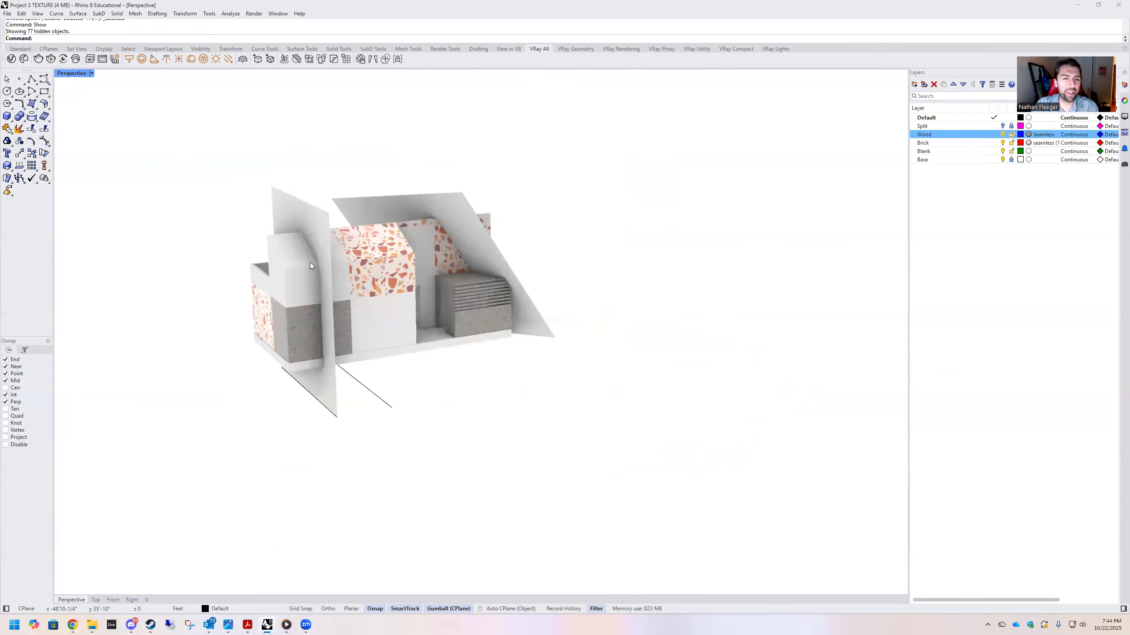
pyautogui.scroll(3, 310, 262)
pyautogui.moveTo(416, 287); pyautogui.dragTo(430, 275, button='right')
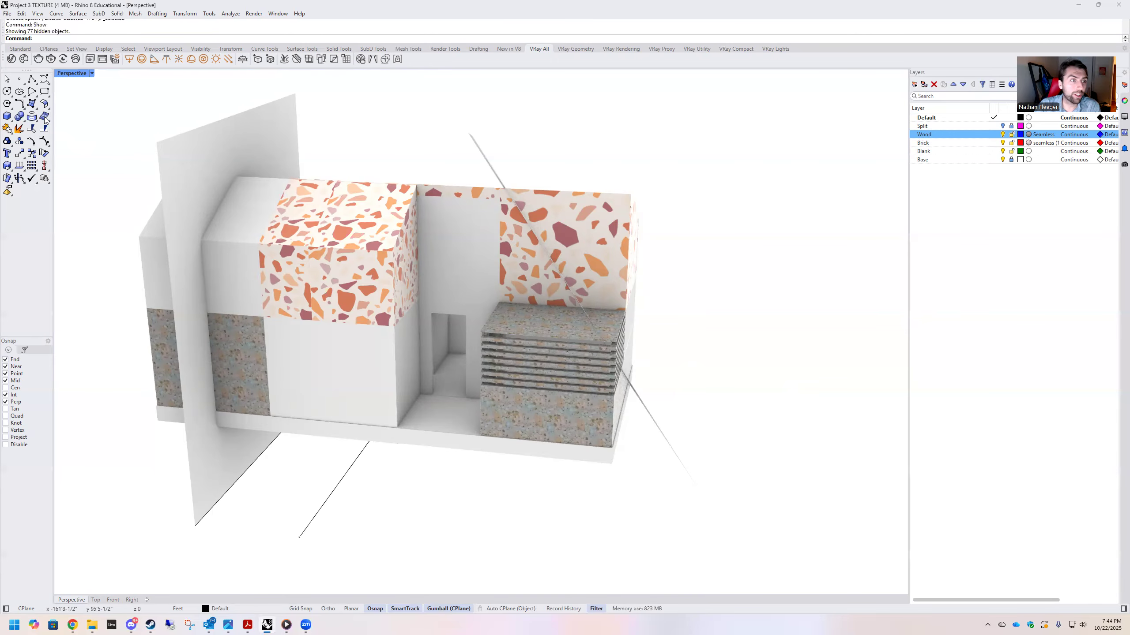
pyautogui.click(32, 79)
pyautogui.scroll(-10, 362, 365)
pyautogui.moveTo(362, 289); pyautogui.dragTo(358, 214, button='right')
pyautogui.scroll(5, 287, 347)
pyautogui.click(258, 396)
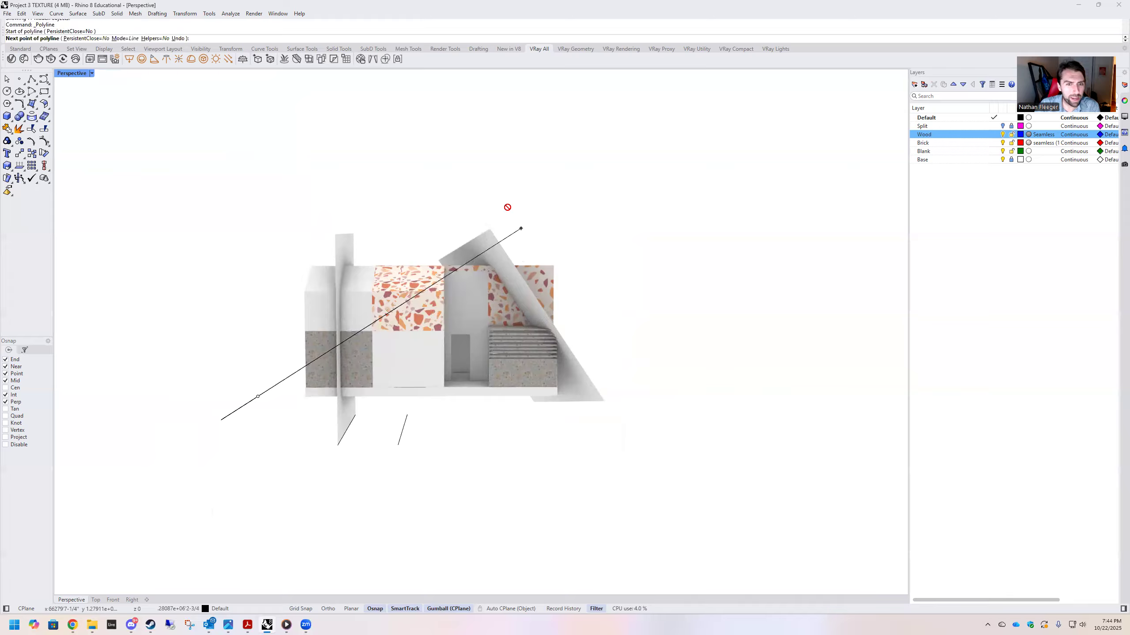
pyautogui.press('Escape')
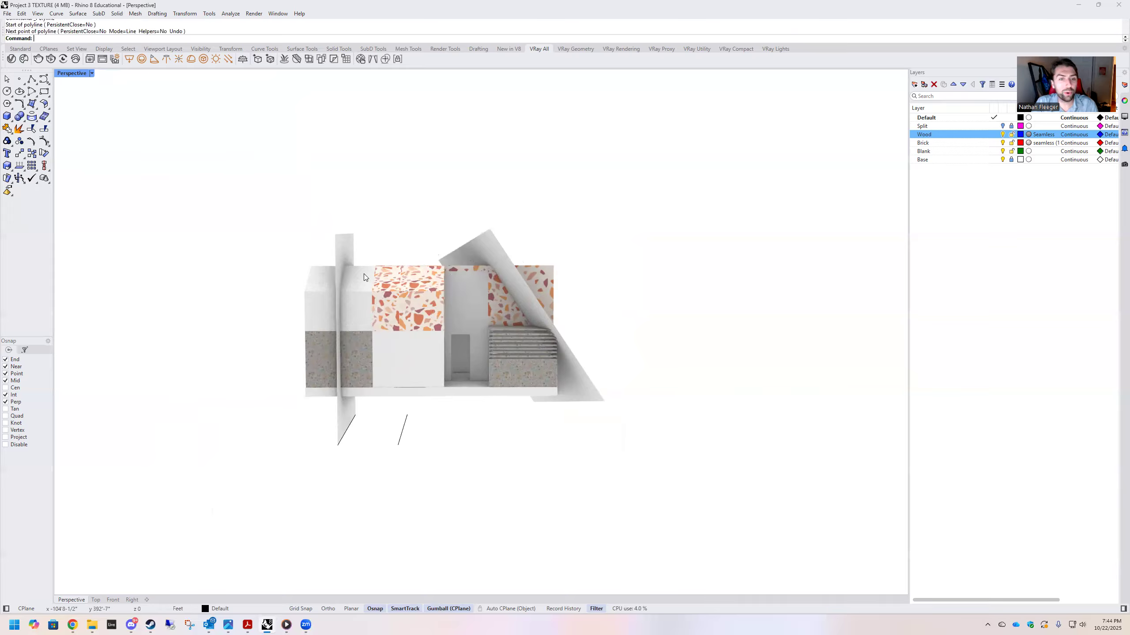
# Duplicate the vertical cutting plane by copy and paste, and move the duplicate along the house toward its middle
pyautogui.moveTo(353, 305); pyautogui.dragTo(423, 458, button='right')
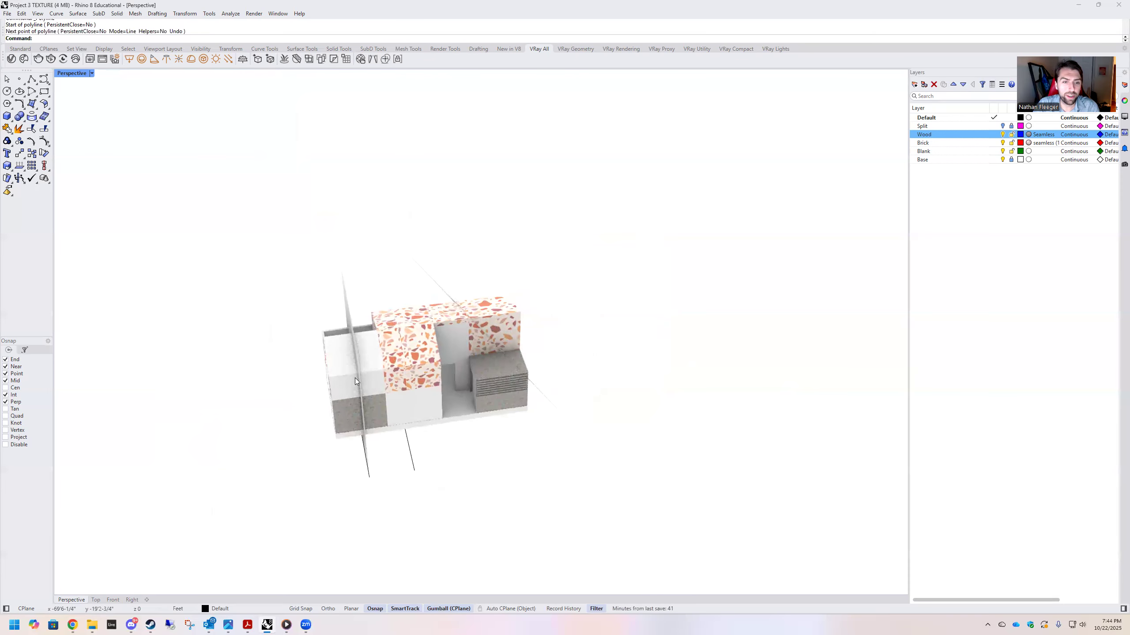
pyautogui.click(348, 310)
pyautogui.moveTo(348, 310); pyautogui.dragTo(373, 370, button='right')
pyautogui.hotkey('ctrl', 'c')
pyautogui.hotkey('ctrl', 'v')
pyautogui.moveTo(372, 371); pyautogui.dragTo(439, 356)
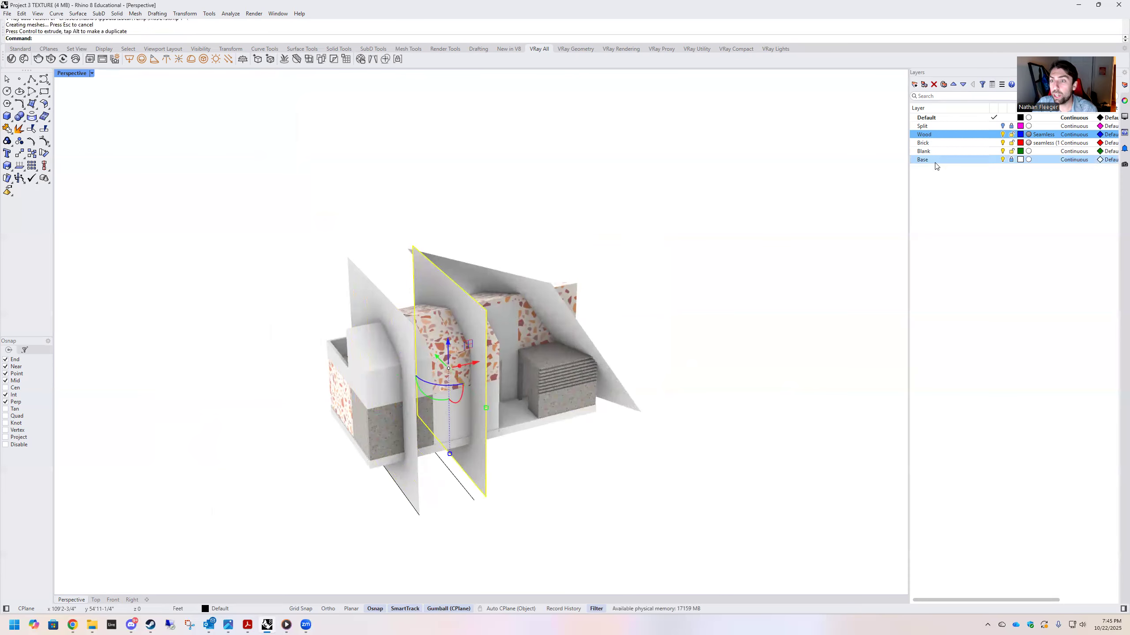
# Create a new layer named "cutting planes"
pyautogui.click(914, 84)
pyautogui.write('cutting pla')
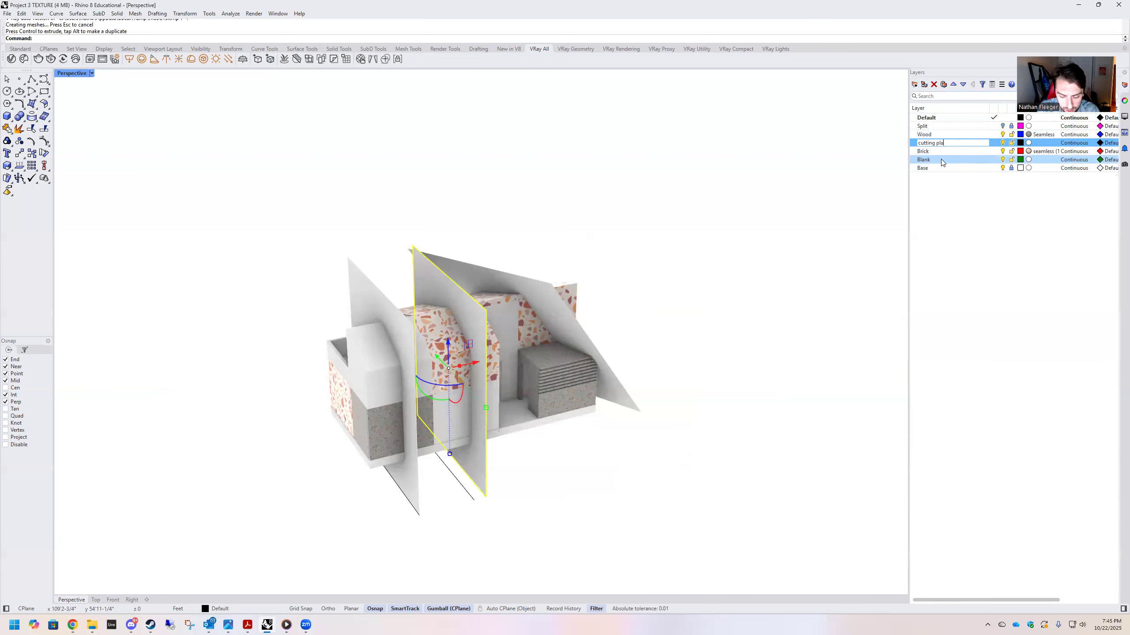
pyautogui.write('nes')
pyautogui.click(1047, 280)
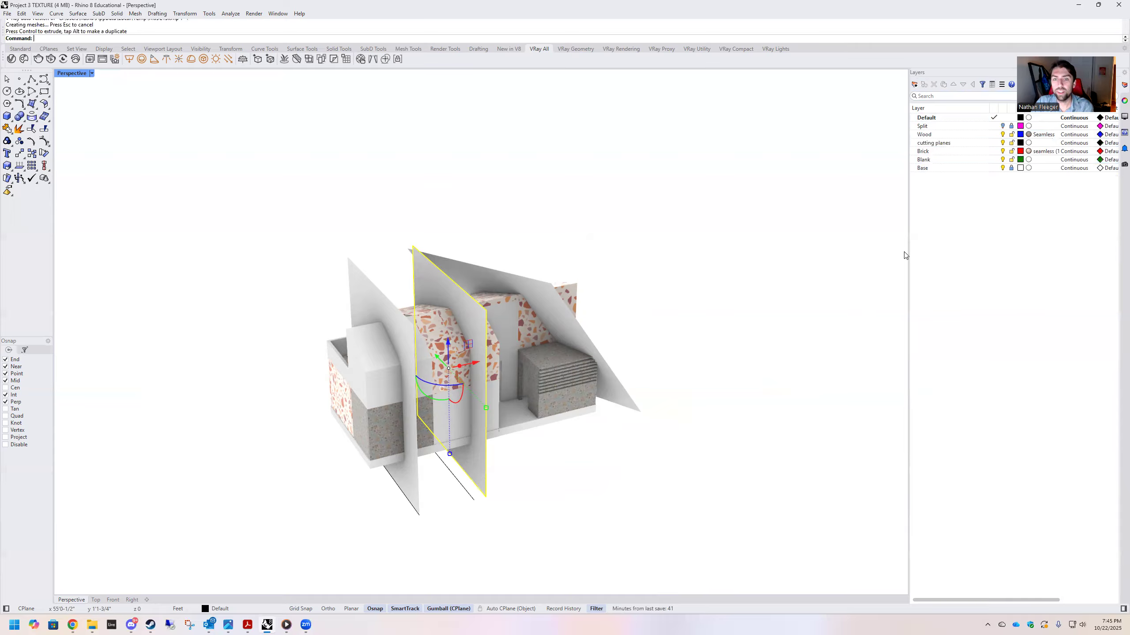
# Tilt the duplicated cutting plane diagonally across the middle of the house and shift it toward the blank end
pyautogui.moveTo(423, 290)
pyautogui.mouseDown(button='right')
pyautogui.moveTo(452, 330)
pyautogui.moveTo(412, 310)
pyautogui.mouseUp(button='right')
pyautogui.scroll(3, 437, 389)
pyautogui.moveTo(389, 410); pyautogui.dragTo(365, 416)
pyautogui.moveTo(497, 330); pyautogui.dragTo(408, 421, button='right')
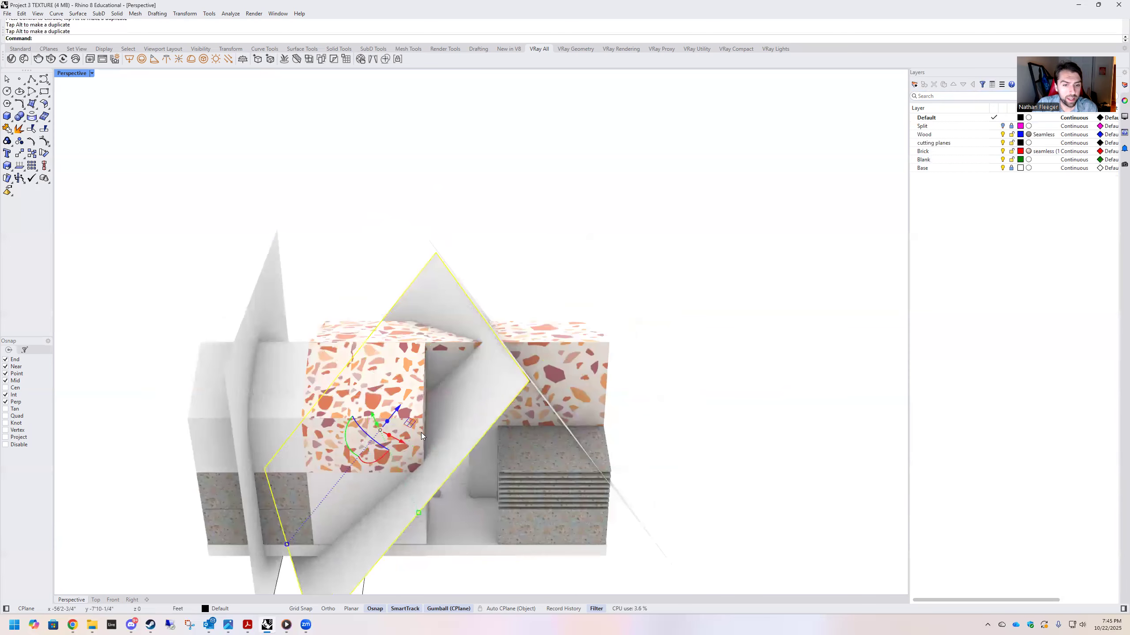
pyautogui.moveTo(408, 426); pyautogui.dragTo(379, 400)
pyautogui.moveTo(516, 459); pyautogui.dragTo(468, 423, button='right')
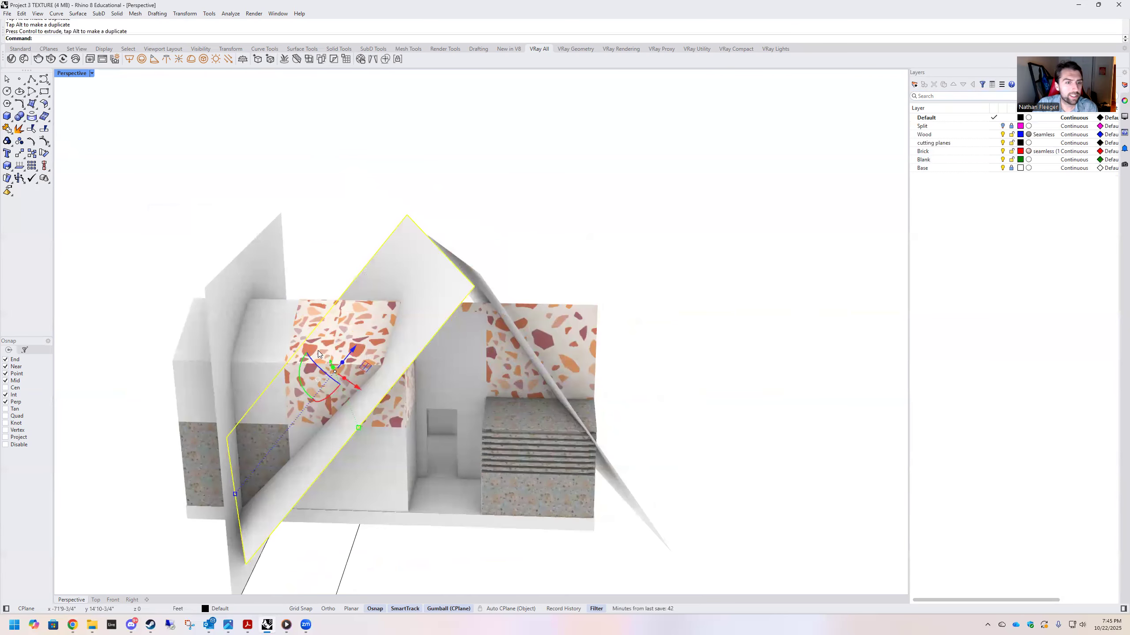
# Rotate the duplicated plane by 90 degrees, then reposition and enlarge it until it extends well beyond the house
pyautogui.click(316, 365)
pyautogui.write('90')
pyautogui.press('Return')
pyautogui.moveTo(380, 349); pyautogui.dragTo(292, 453, button='right')
pyautogui.moveTo(274, 475); pyautogui.dragTo(208, 558)
pyautogui.scroll(-5, 279, 384)
pyautogui.moveTo(400, 407); pyautogui.dragTo(528, 493)
pyautogui.moveTo(387, 278); pyautogui.dragTo(421, 350, button='right')
pyautogui.moveTo(451, 411); pyautogui.dragTo(422, 428, button='right')
# Try further adjustments to the enlarged slanted plane, and undo the last two changes
pyautogui.moveTo(624, 469); pyautogui.dragTo(581, 454)
pyautogui.moveTo(629, 452); pyautogui.dragTo(521, 497, button='right')
pyautogui.moveTo(503, 507); pyautogui.dragTo(510, 487)
pyautogui.moveTo(370, 423); pyautogui.dragTo(588, 307, button='right')
pyautogui.hotkey('ctrl', 'z')
pyautogui.hotkey('ctrl', 'z')
# Paste the copied vertical cutting plane in place and clear the selection
pyautogui.scroll(-5, 529, 307)
pyautogui.hotkey('ctrl', 'v')
pyautogui.press('Escape')
# Split the house parts with the large slanted plane as cutter, leaving the other cutting planes out of the selection
pyautogui.scroll(2, 451, 381)
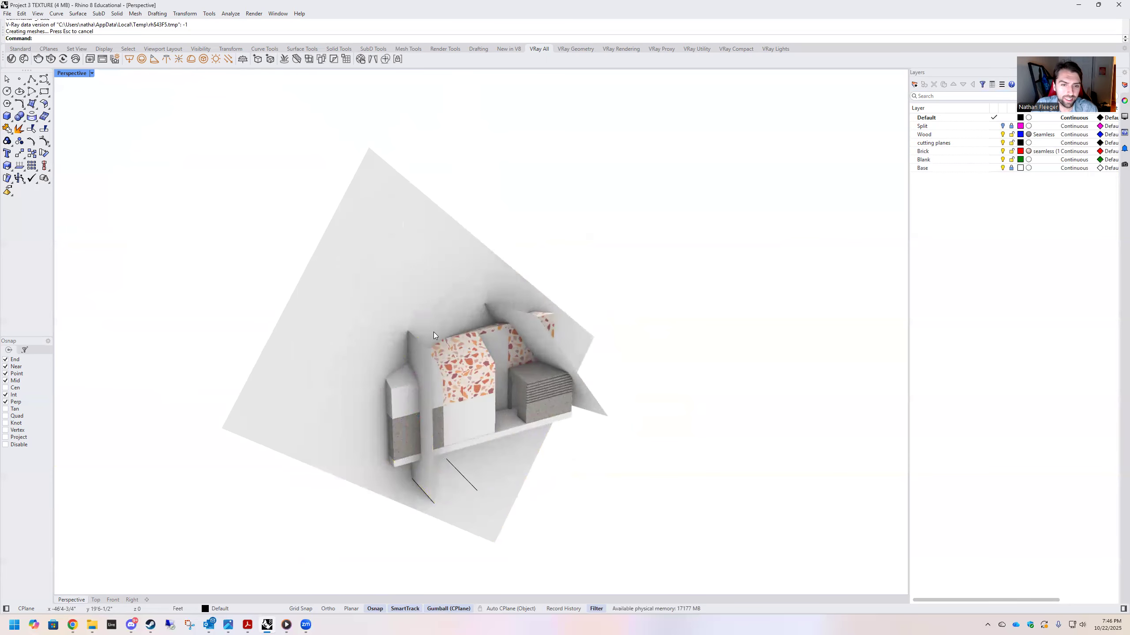
pyautogui.moveTo(263, 291); pyautogui.dragTo(692, 540)
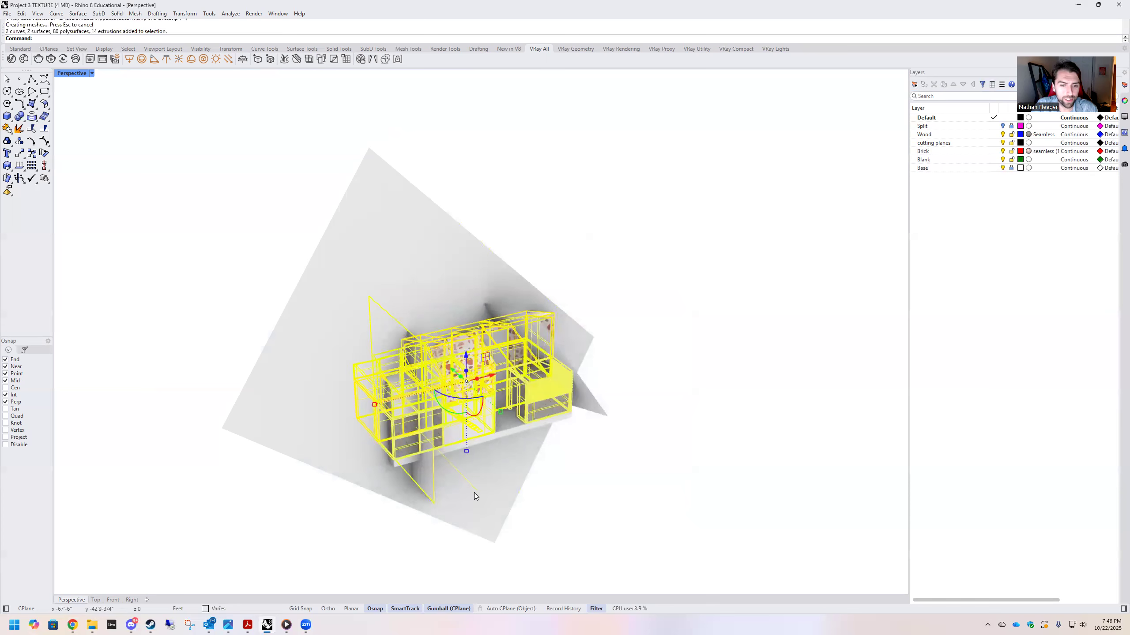
pyautogui.keyDown('ctrl'); pyautogui.click(431, 482); pyautogui.keyUp('ctrl')
pyautogui.keyDown('ctrl'); pyautogui.click(459, 474); pyautogui.keyUp('ctrl')
pyautogui.keyDown('ctrl'); pyautogui.click(435, 479); pyautogui.keyUp('ctrl')
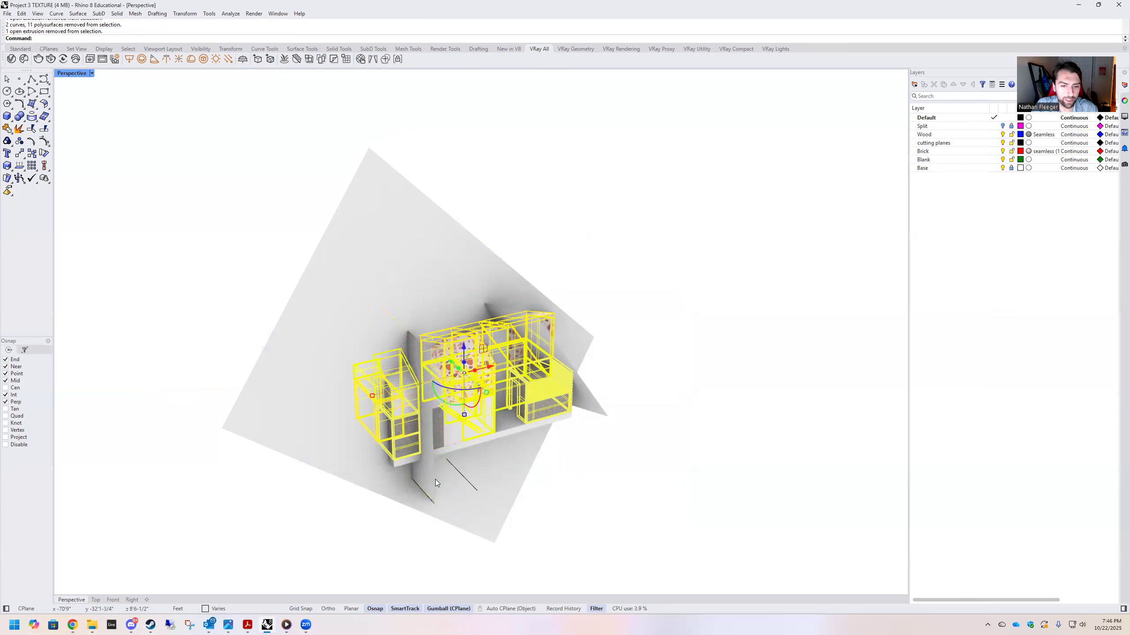
pyautogui.scroll(3, 461, 341)
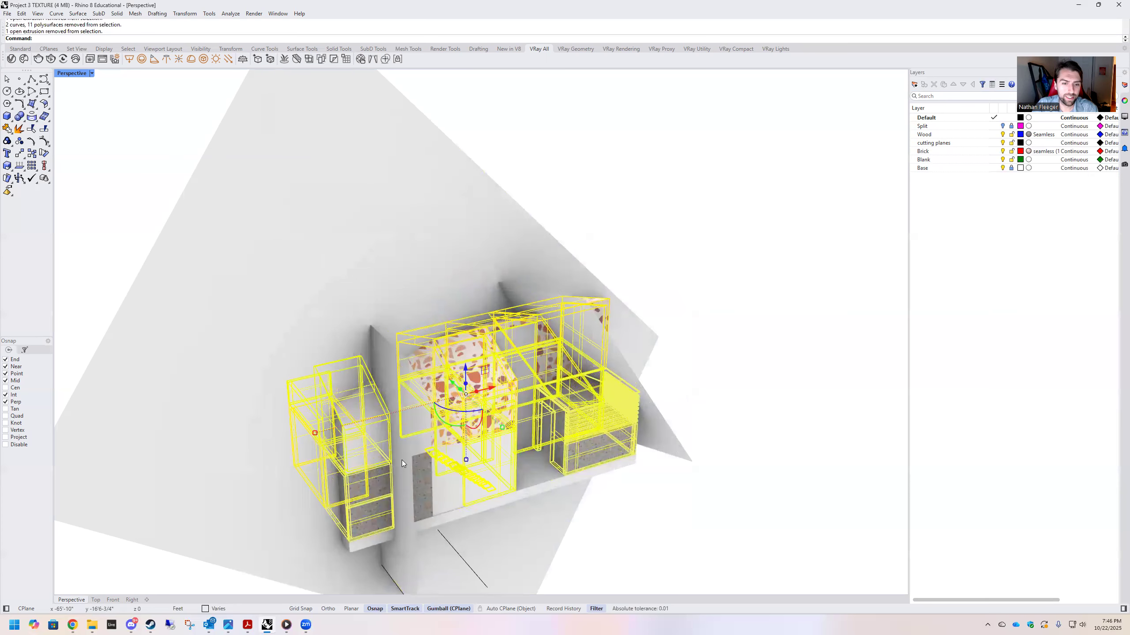
pyautogui.scroll(-3, 471, 387)
pyautogui.keyDown('shift'); pyautogui.moveTo(168, 197); pyautogui.dragTo(731, 596); pyautogui.keyUp('shift')
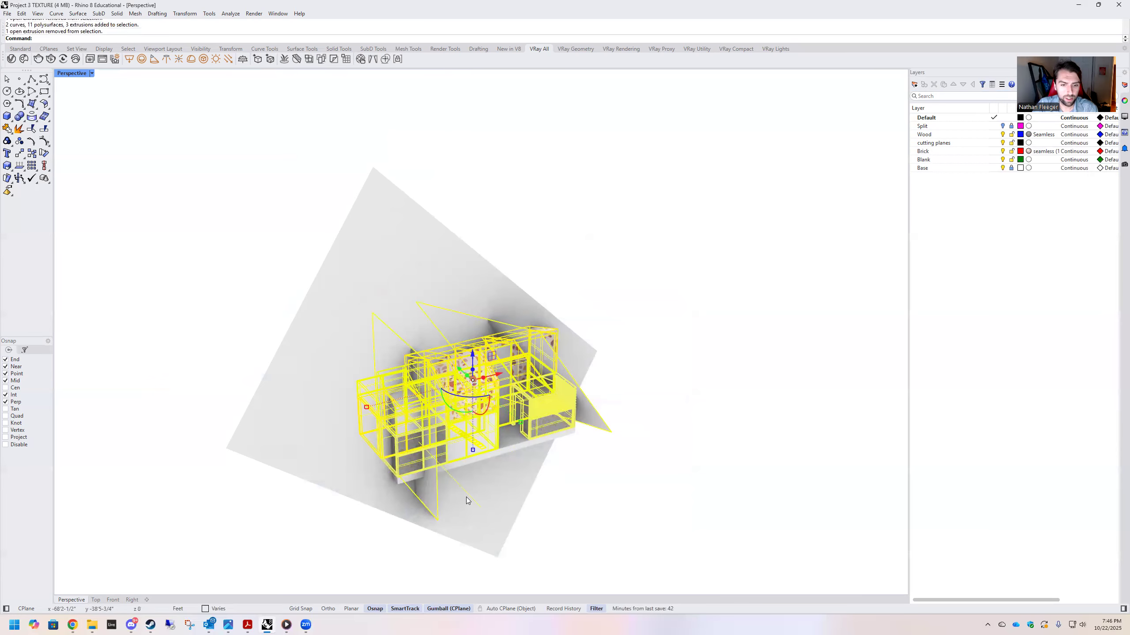
pyautogui.keyDown('ctrl'); pyautogui.click(466, 494); pyautogui.keyUp('ctrl')
pyautogui.moveTo(455, 511); pyautogui.dragTo(465, 398, button='right')
pyautogui.keyDown('shift'); pyautogui.click(427, 485); pyautogui.keyUp('shift')
pyautogui.keyDown('ctrl'); pyautogui.click(368, 406); pyautogui.keyUp('ctrl')
pyautogui.keyDown('ctrl'); pyautogui.click(538, 403); pyautogui.keyUp('ctrl')
pyautogui.write('split')
pyautogui.press('Return')
pyautogui.click(376, 242)
pyautogui.press('Return')
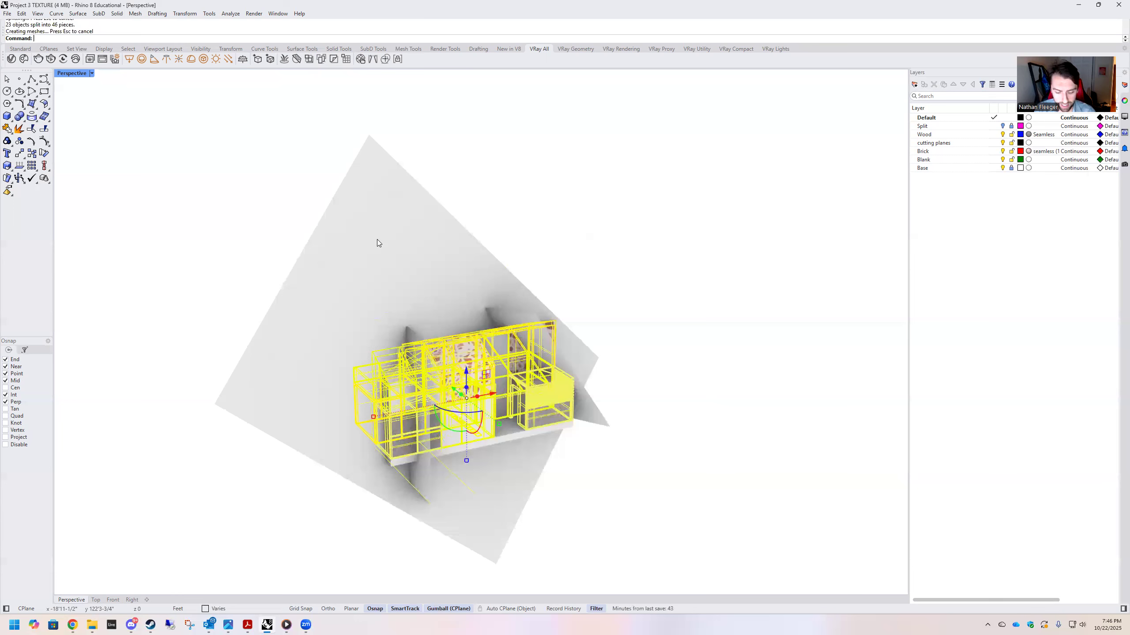
# Cap the open split pieces, then ungroup the existing group of house parts and curves
pyautogui.press('Return')
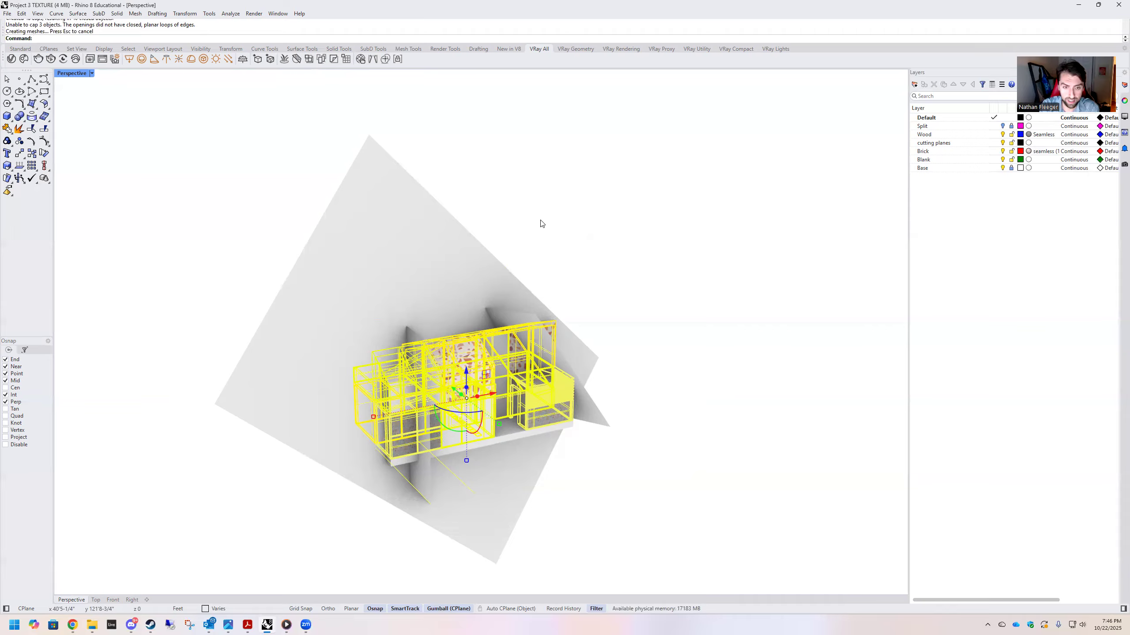
pyautogui.moveTo(519, 265); pyautogui.dragTo(579, 265, button='right')
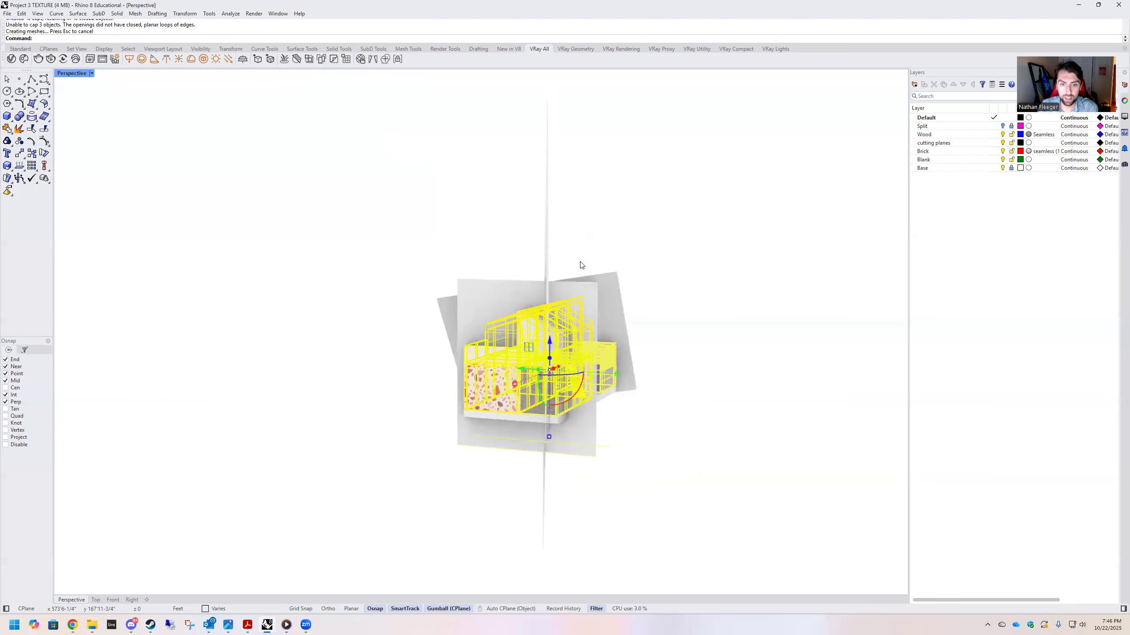
pyautogui.keyDown('ctrl'); pyautogui.moveTo(532, 486); pyautogui.dragTo(416, 226); pyautogui.keyUp('ctrl')
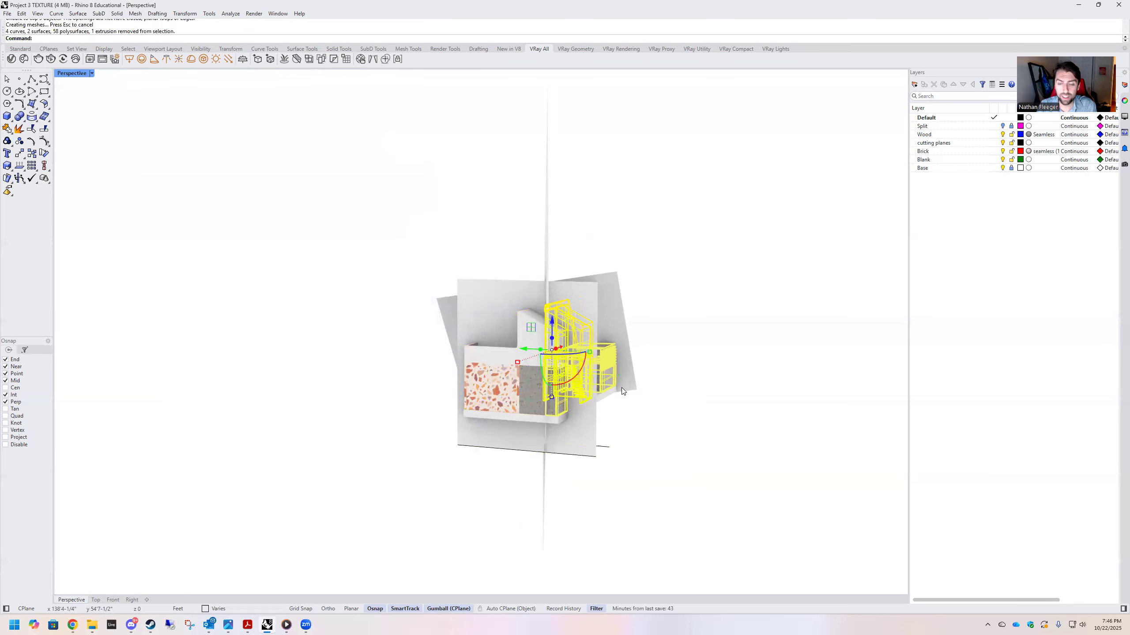
pyautogui.keyDown('shift'); pyautogui.click(606, 448); pyautogui.keyUp('shift')
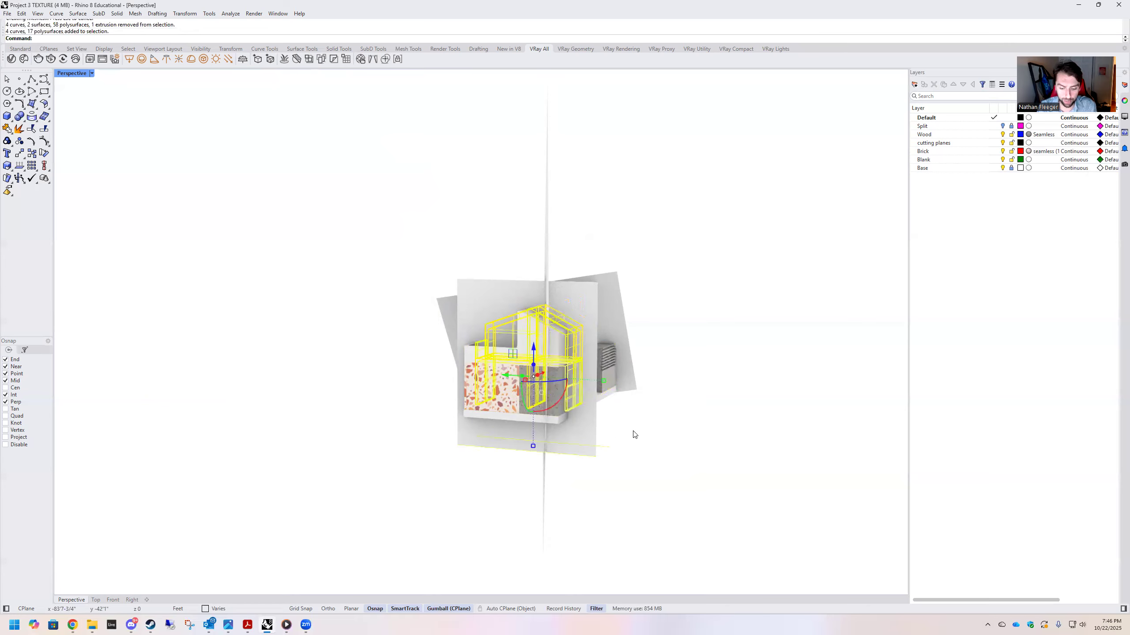
pyautogui.press('Return')
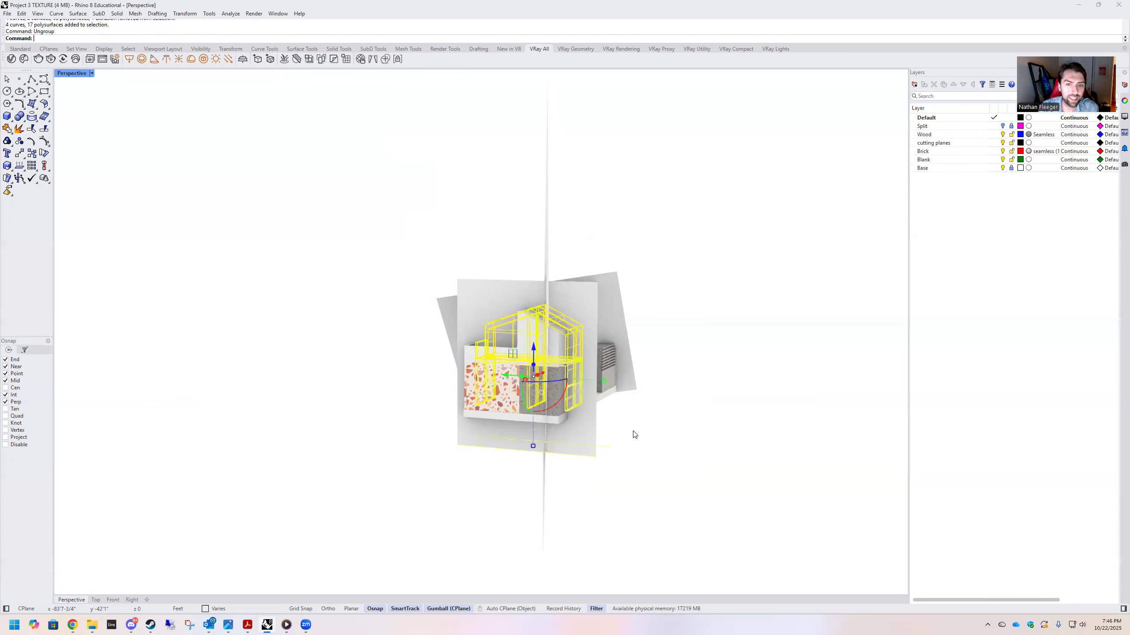
pyautogui.press('Escape')
# Select the house parts on one side of the large slanted plane, leaving the cutting planes and the parts beyond it out
pyautogui.moveTo(702, 538); pyautogui.dragTo(547, 221)
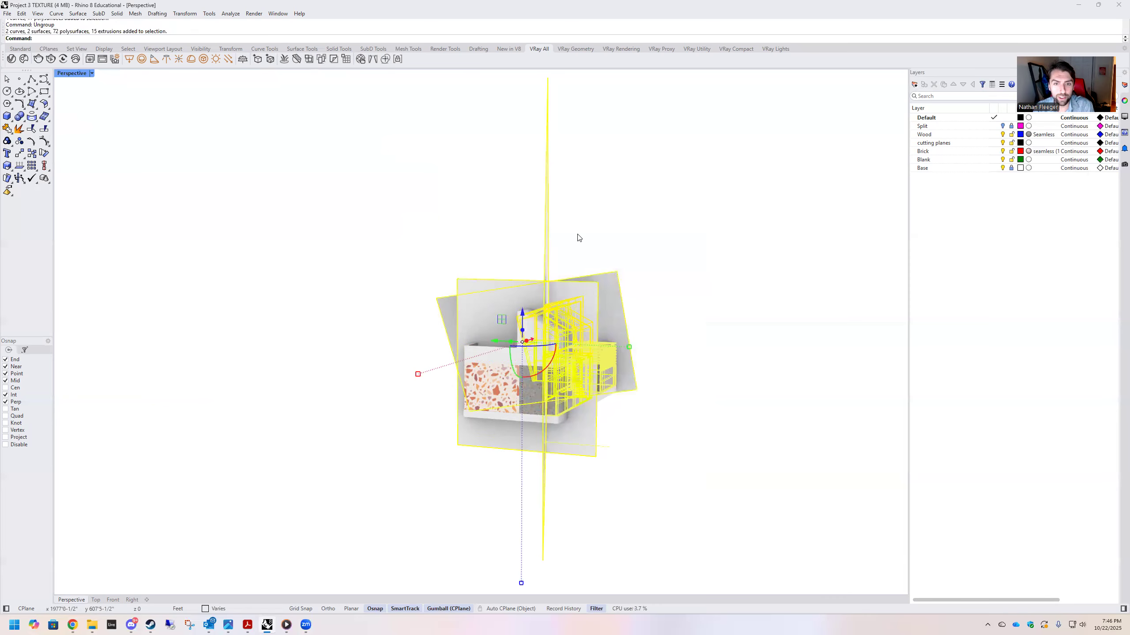
pyautogui.keyDown('ctrl'); pyautogui.click(547, 219); pyautogui.keyUp('ctrl')
pyautogui.keyDown('ctrl'); pyautogui.moveTo(512, 491); pyautogui.dragTo(424, 251); pyautogui.keyUp('ctrl')
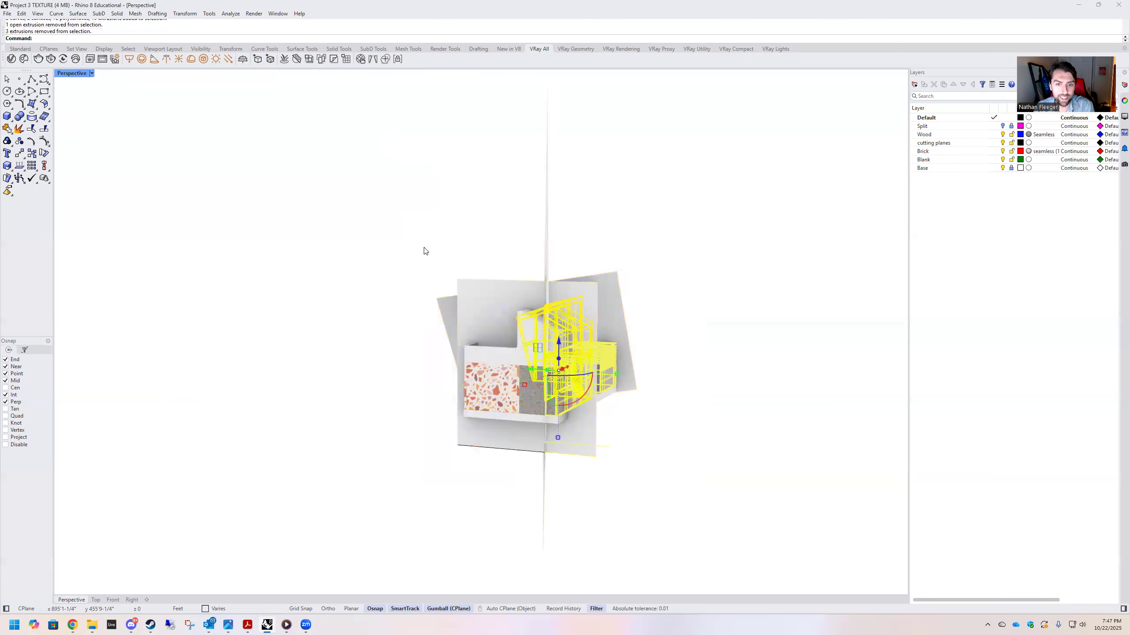
pyautogui.scroll(5, 541, 319)
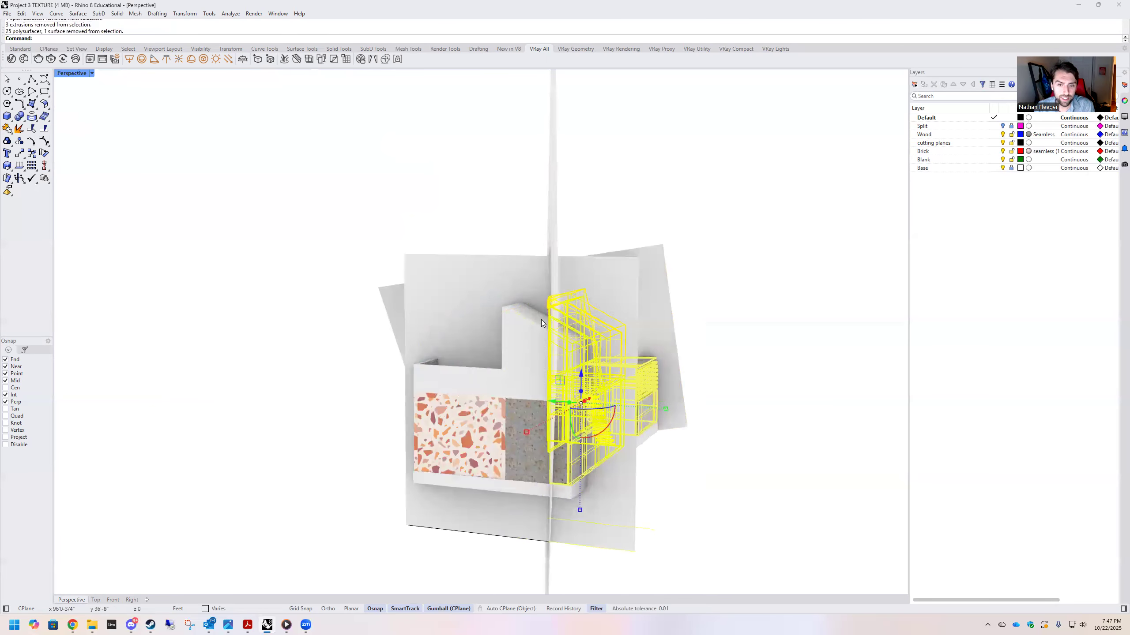
pyautogui.moveTo(480, 346); pyautogui.dragTo(407, 297, button='right')
pyautogui.moveTo(426, 336); pyautogui.dragTo(385, 367, button='right')
pyautogui.moveTo(385, 423); pyautogui.dragTo(446, 346, button='right')
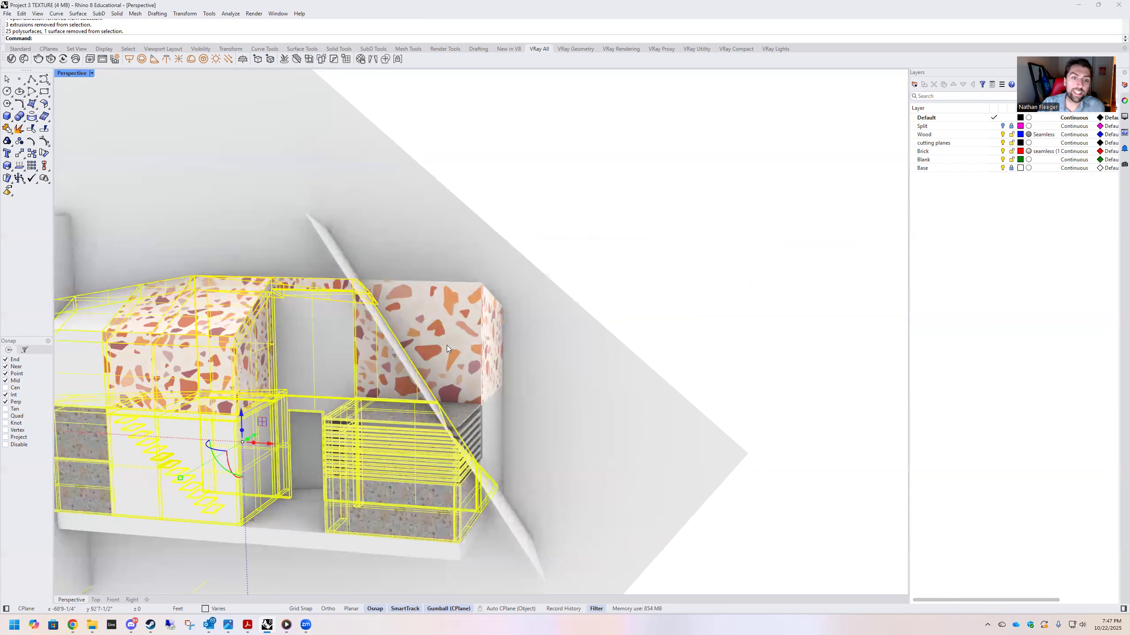
# Correct the selection of individual wall pieces along the slanted cut, then group the selected slice
pyautogui.keyDown('shift'); pyautogui.click(441, 307); pyautogui.keyUp('shift')
pyautogui.keyDown('ctrl'); pyautogui.click(424, 338); pyautogui.keyUp('ctrl')
pyautogui.moveTo(424, 341)
pyautogui.mouseDown(button='right')
pyautogui.moveTo(370, 389)
pyautogui.moveTo(288, 424)
pyautogui.moveTo(349, 369)
pyautogui.moveTo(461, 326)
pyautogui.moveTo(408, 358)
pyautogui.moveTo(430, 331)
pyautogui.mouseUp(button='right')
pyautogui.scroll(-4, 651, 384)
pyautogui.keyDown('shift'); pyautogui.moveTo(307, 349); pyautogui.dragTo(536, 364, button='right'); pyautogui.keyUp('shift')
pyautogui.keyDown('ctrl'); pyautogui.click(539, 370); pyautogui.keyUp('ctrl')
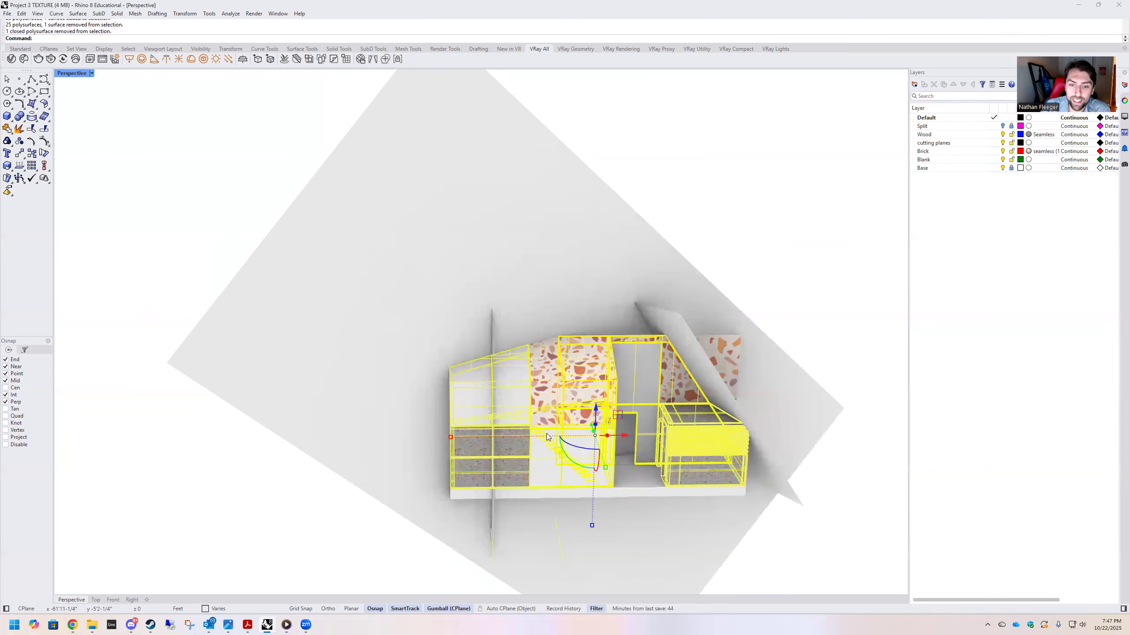
pyautogui.scroll(5, 546, 445)
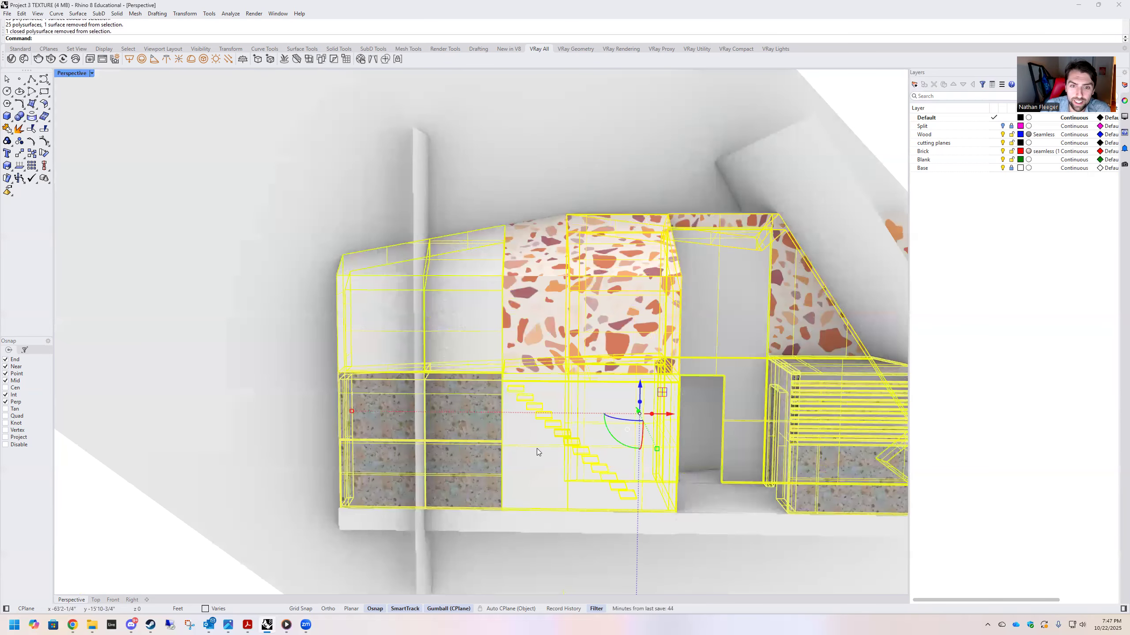
pyautogui.keyDown('shift'); pyautogui.click(520, 280); pyautogui.keyUp('shift')
pyautogui.moveTo(552, 288); pyautogui.dragTo(577, 280, button='right')
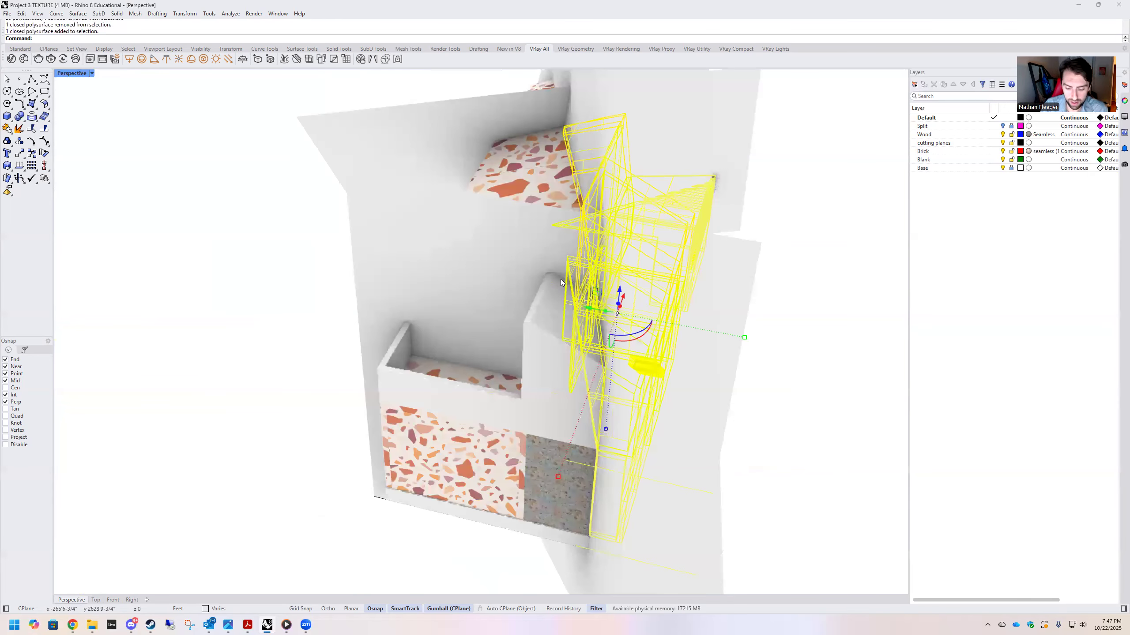
pyautogui.write('g')
pyautogui.press('Return')
pyautogui.click(722, 398)
# Examine the slices around the cutting planes to see which pieces belong together
pyautogui.scroll(-2, 721, 391)
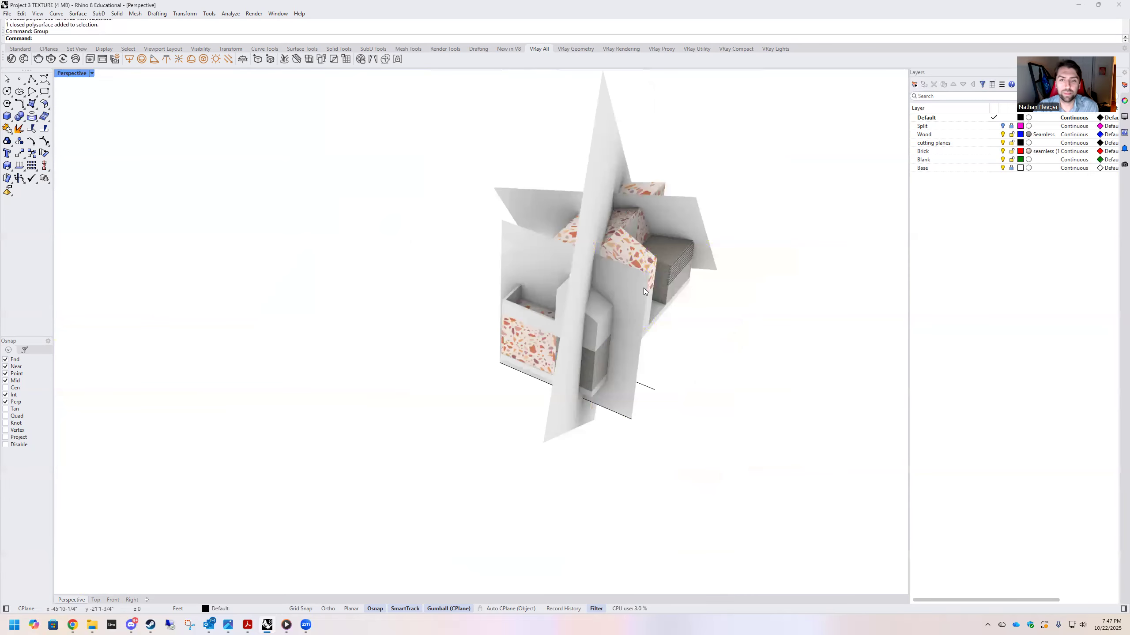
pyautogui.scroll(2, 644, 287)
pyautogui.click(626, 242)
pyautogui.moveTo(574, 338); pyautogui.dragTo(506, 189, button='right')
pyautogui.click(503, 186)
pyautogui.moveTo(605, 239); pyautogui.dragTo(494, 336, button='right')
pyautogui.click(493, 336)
pyautogui.click(530, 309)
# Group the end slice beyond the vertical cutting plane, keeping the already grouped front slice out of the selection
pyautogui.moveTo(688, 412); pyautogui.dragTo(622, 391, button='right')
pyautogui.moveTo(610, 474); pyautogui.dragTo(478, 179)
pyautogui.keyDown('ctrl'); pyautogui.click(458, 218); pyautogui.keyUp('ctrl')
pyautogui.moveTo(626, 204); pyautogui.dragTo(518, 205, button='right')
pyautogui.write('Group')
pyautogui.press('Return')
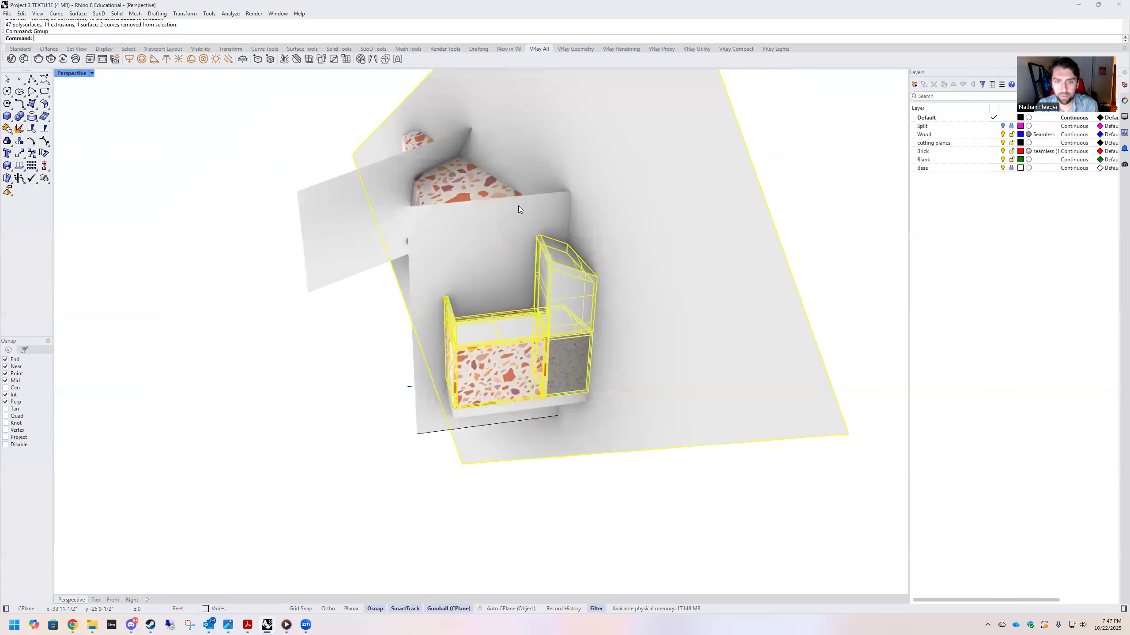
# Group the middle slice between the vertical and tilted cutting planes, removing the pieces beyond the tilted plane from the selection
pyautogui.click(232, 346)
pyautogui.moveTo(232, 346); pyautogui.dragTo(336, 379, button='right')
pyautogui.scroll(-3, 335, 379)
pyautogui.moveTo(265, 251); pyautogui.dragTo(318, 375)
pyautogui.scroll(5, 409, 445)
pyautogui.keyDown('ctrl'); pyautogui.click(244, 328); pyautogui.keyUp('ctrl')
pyautogui.keyDown('ctrl'); pyautogui.click(236, 320); pyautogui.keyUp('ctrl')
pyautogui.keyDown('ctrl'); pyautogui.click(206, 304); pyautogui.keyUp('ctrl')
pyautogui.keyDown('ctrl'); pyautogui.click(244, 288); pyautogui.keyUp('ctrl')
pyautogui.keyDown('ctrl'); pyautogui.click(227, 235); pyautogui.keyUp('ctrl')
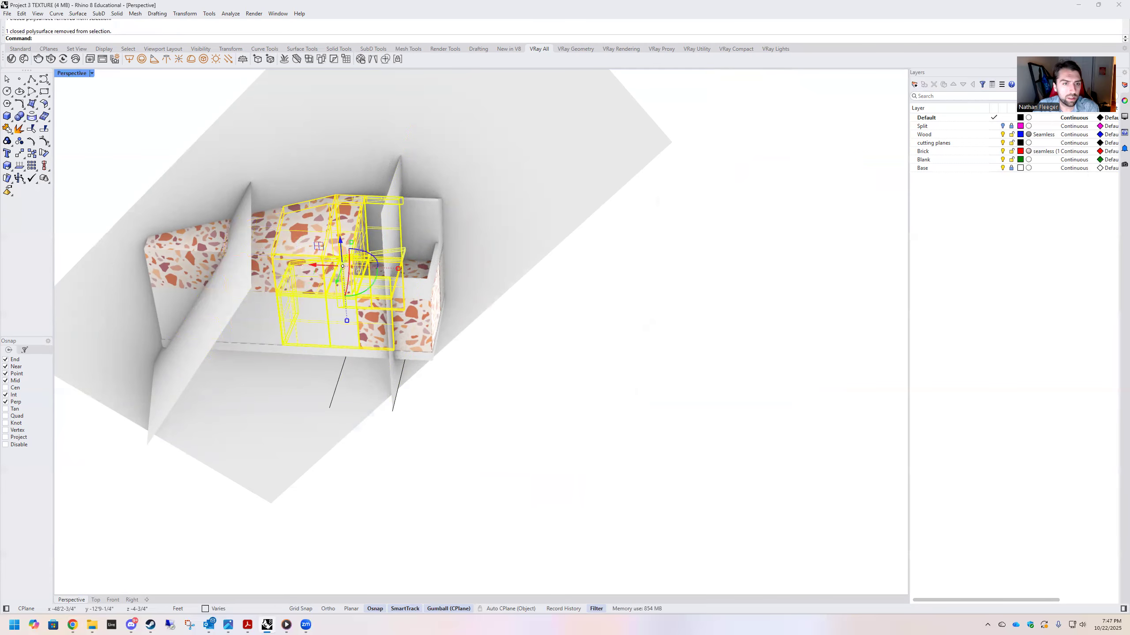
pyautogui.moveTo(227, 235); pyautogui.dragTo(413, 404, button='right')
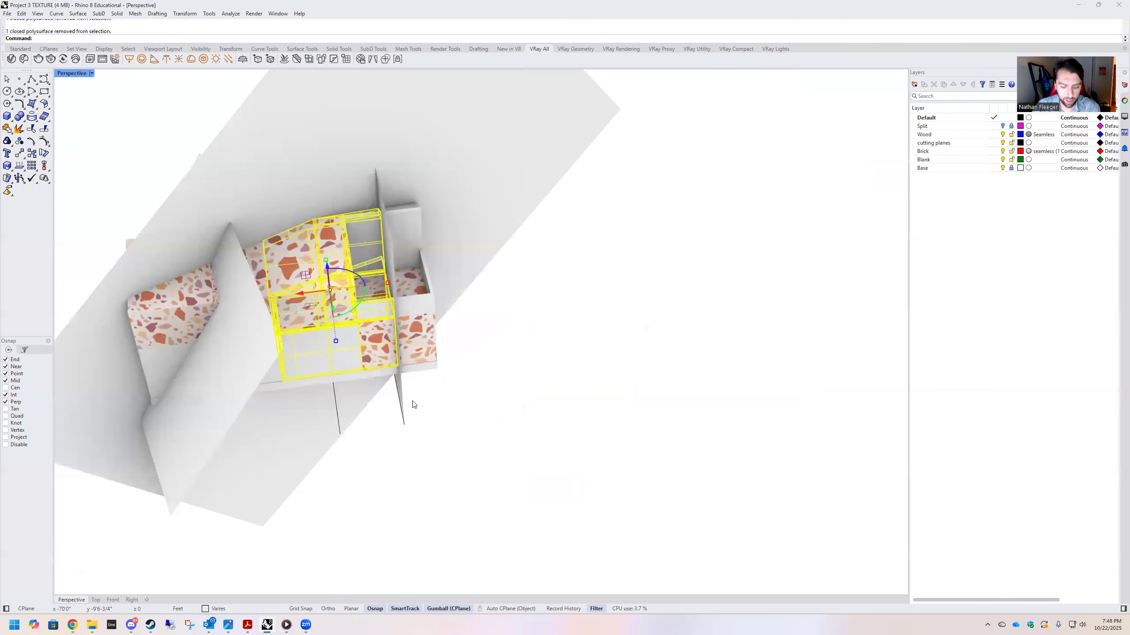
pyautogui.press('Return')
pyautogui.press('Escape')
# Isolate the end slice group that contains the large slanted plane, and ungroup it
pyautogui.moveTo(433, 403); pyautogui.dragTo(468, 306, button='right')
pyautogui.click(467, 306)
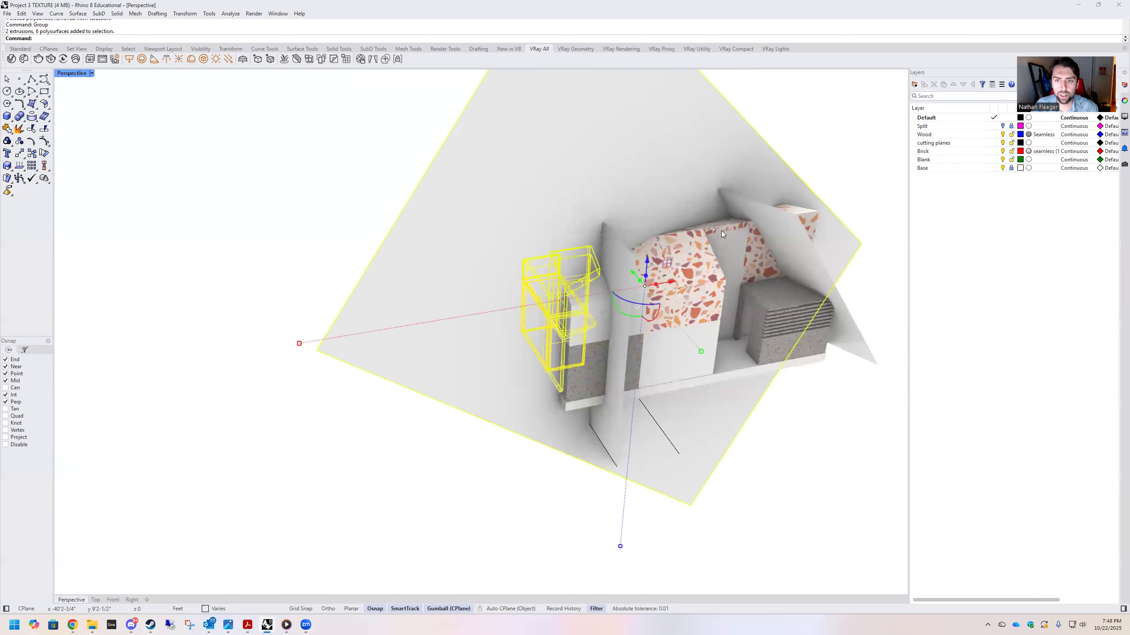
pyautogui.click(478, 200)
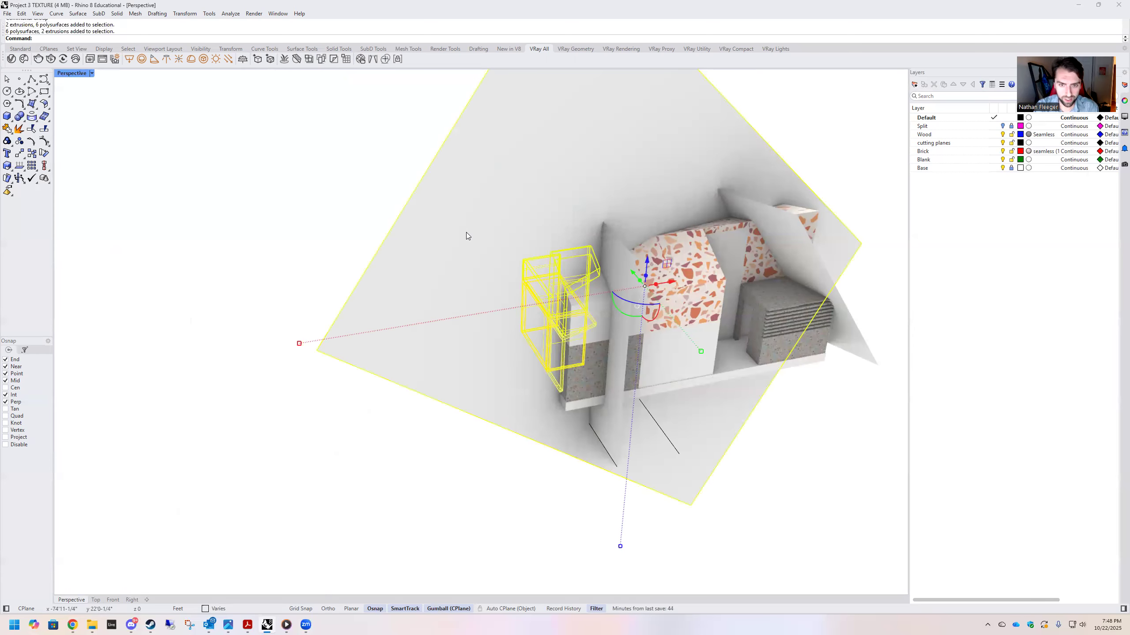
pyautogui.write('Isolate')
pyautogui.press('Return')
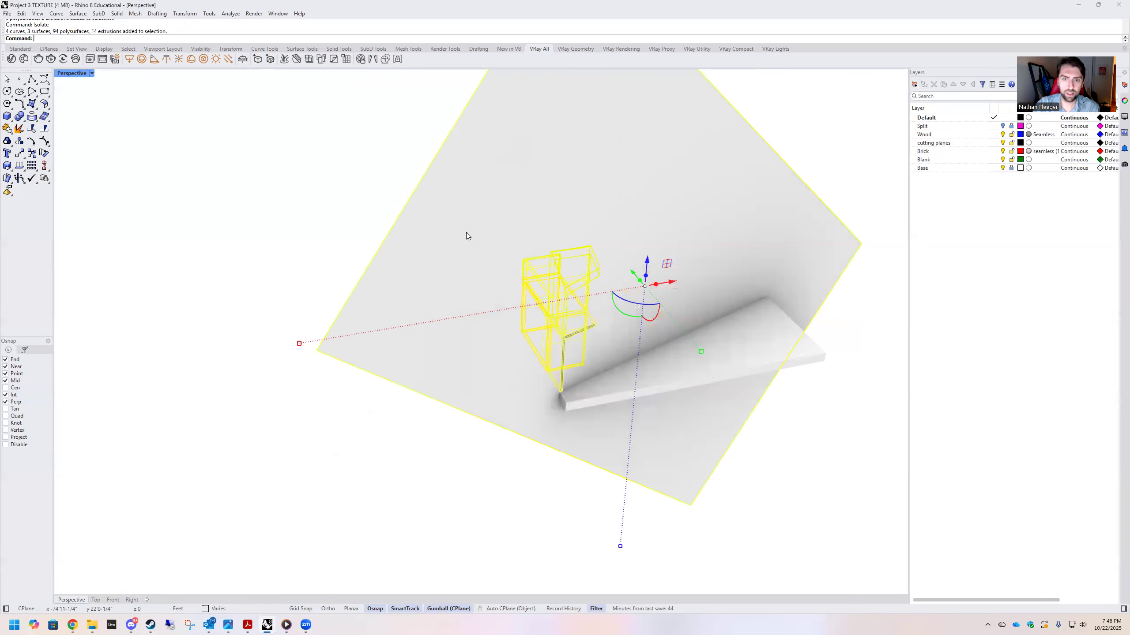
pyautogui.write('Ungroup')
pyautogui.press('Return')
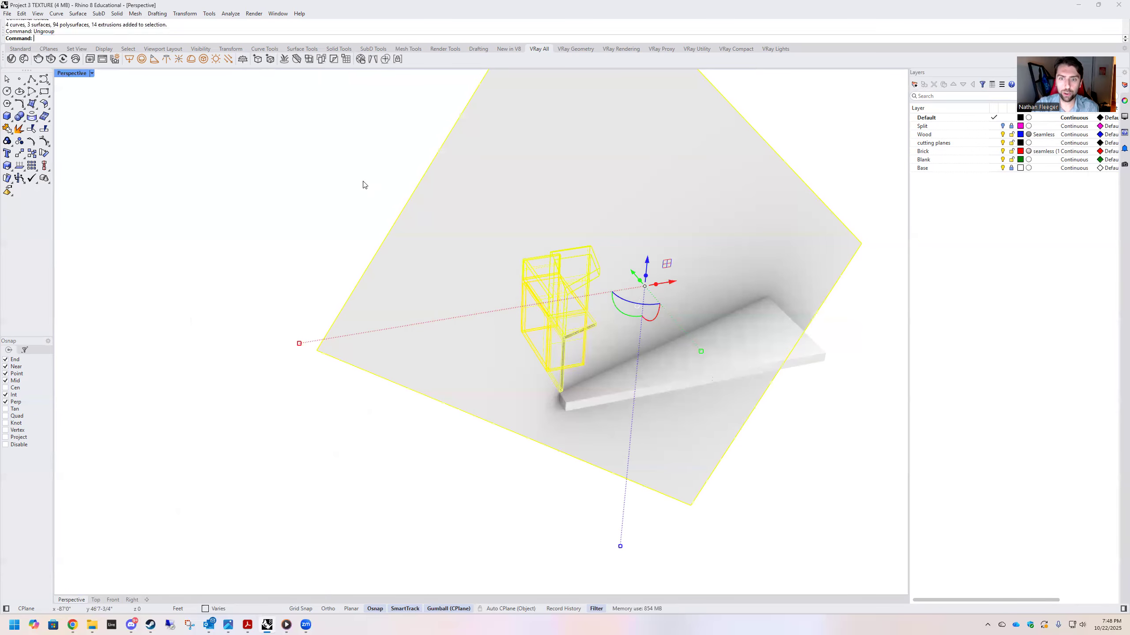
# Move the large slanted plane to the "cutting planes" layer and turn that layer off
pyautogui.click(415, 220)
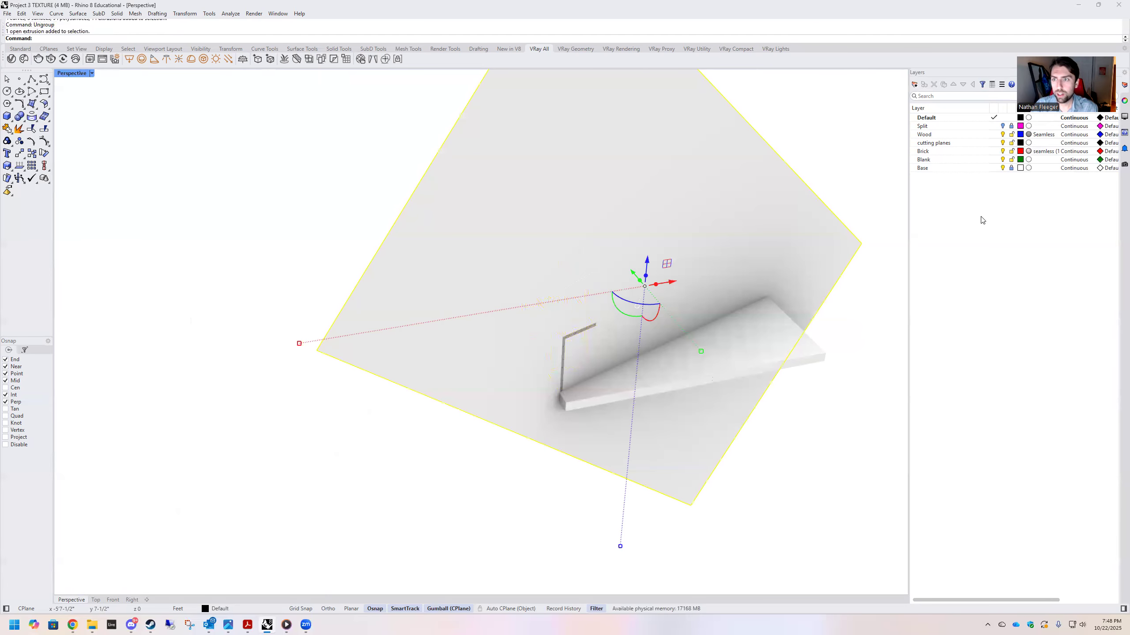
pyautogui.rightClick(942, 143)
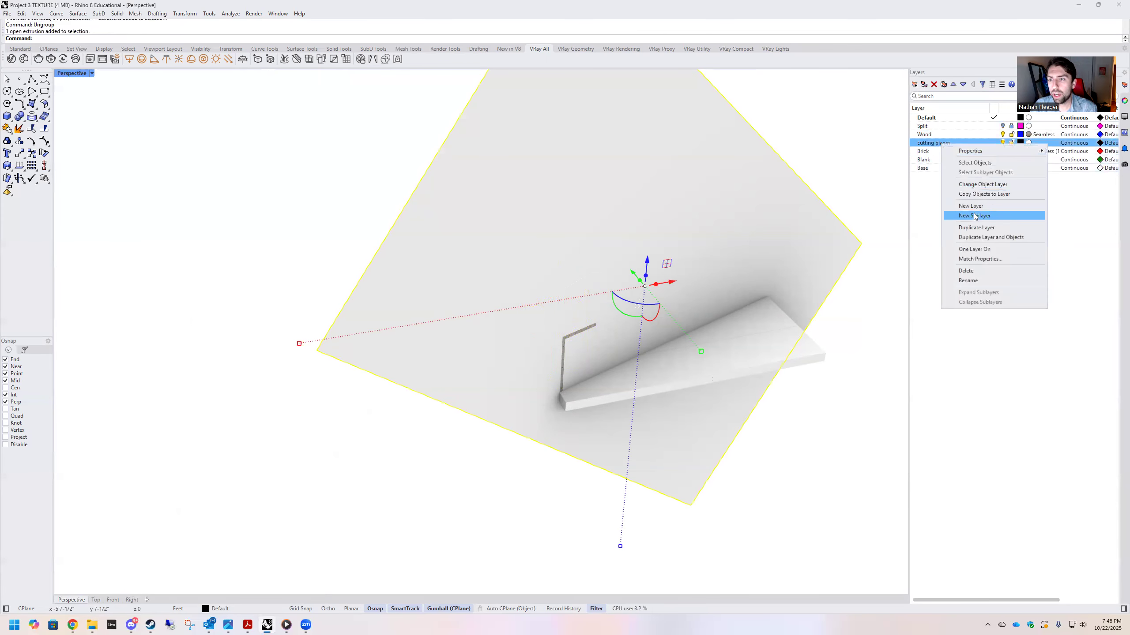
pyautogui.click(978, 184)
pyautogui.click(1003, 143)
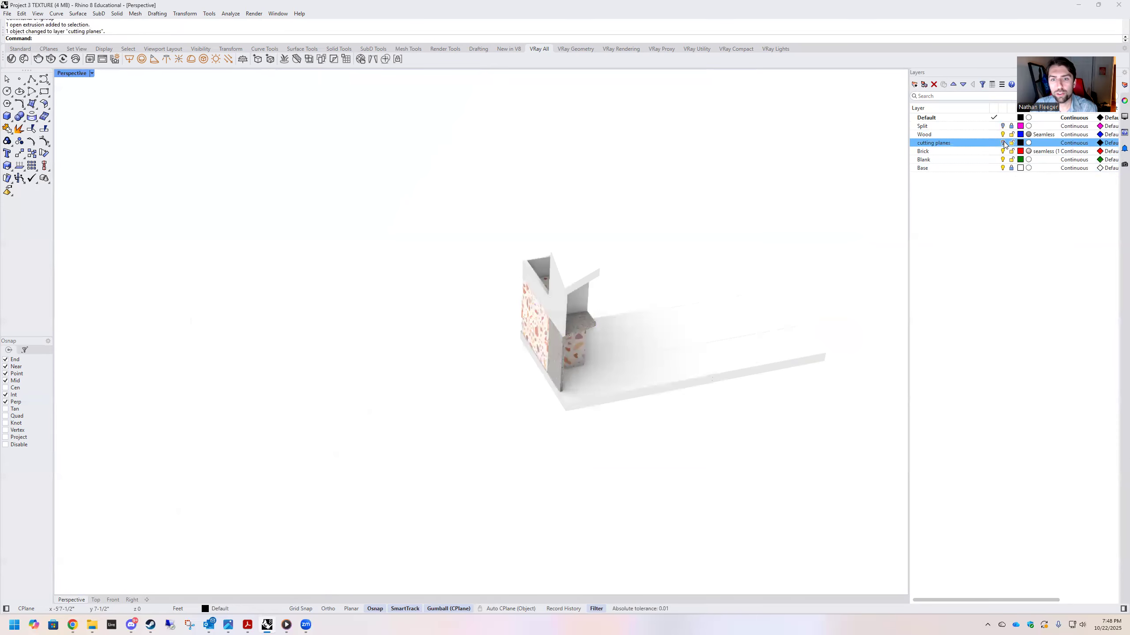
# Group the end slice pieces again without the slanted plane, and show all the hidden objects
pyautogui.moveTo(462, 167); pyautogui.dragTo(644, 466)
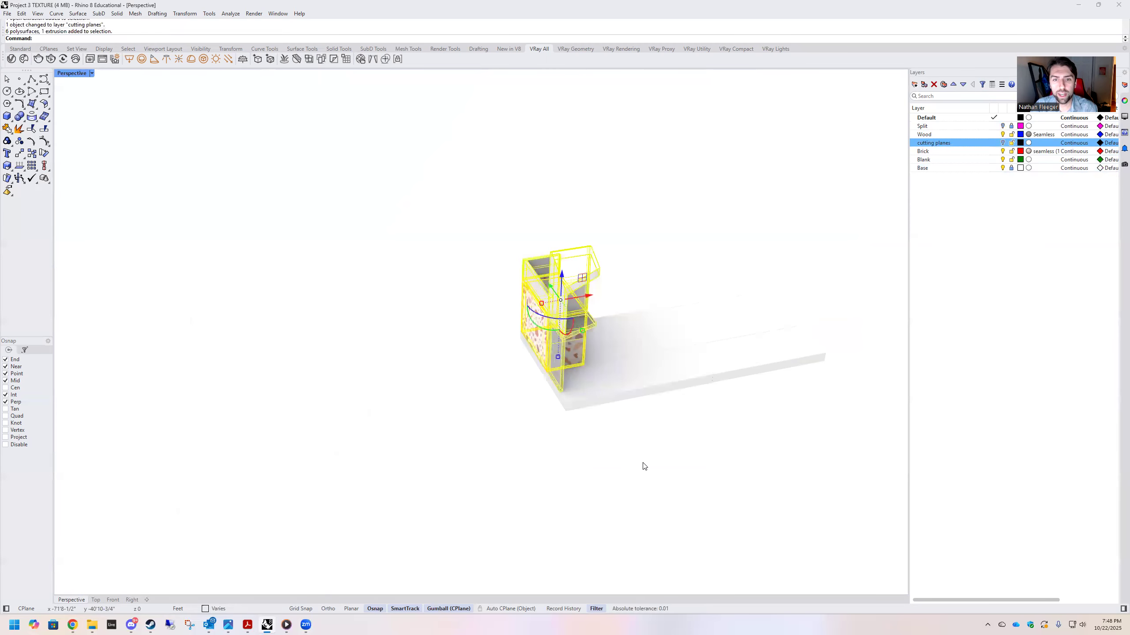
pyautogui.press('Return')
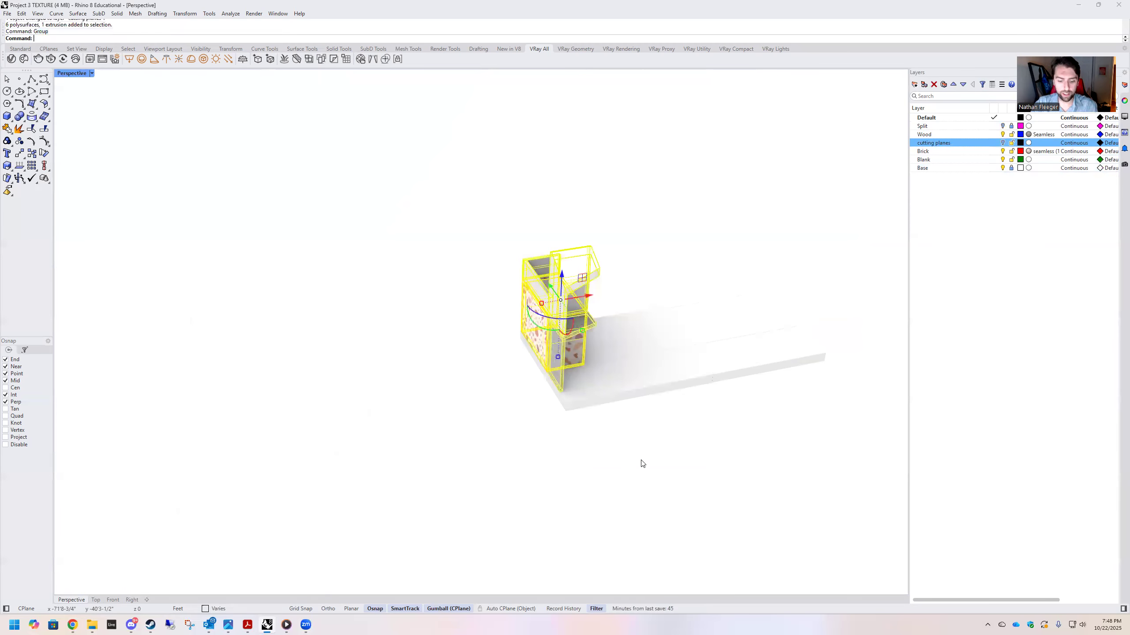
pyautogui.press('Return')
# Examine the front, middle and far end slices to check that each is grouped correctly
pyautogui.click(507, 380)
pyautogui.click(545, 350)
pyautogui.click(592, 383)
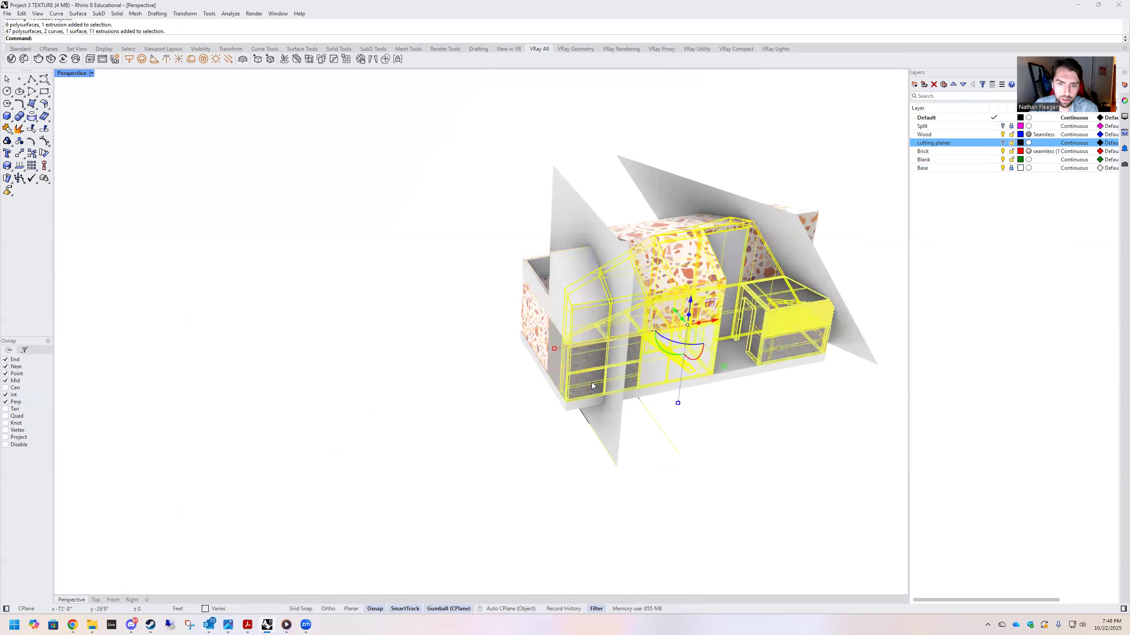
pyautogui.moveTo(573, 380); pyautogui.dragTo(497, 372, button='right')
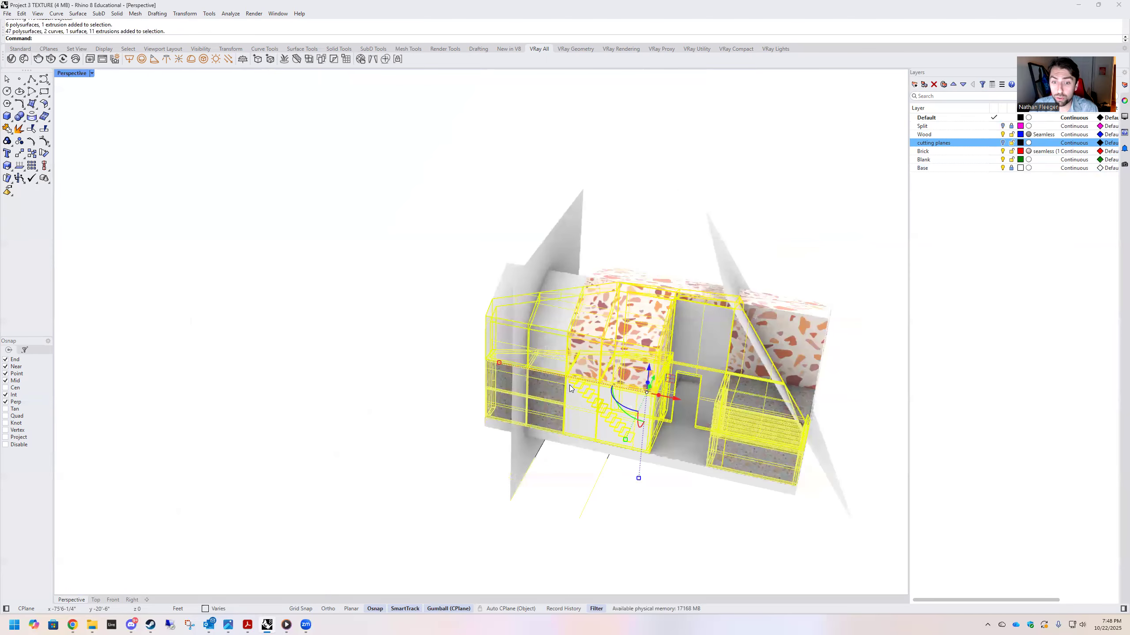
pyautogui.click(622, 325)
pyautogui.moveTo(622, 325); pyautogui.dragTo(718, 293, button='right')
pyautogui.click(751, 343)
pyautogui.moveTo(751, 343); pyautogui.dragTo(721, 433, button='right')
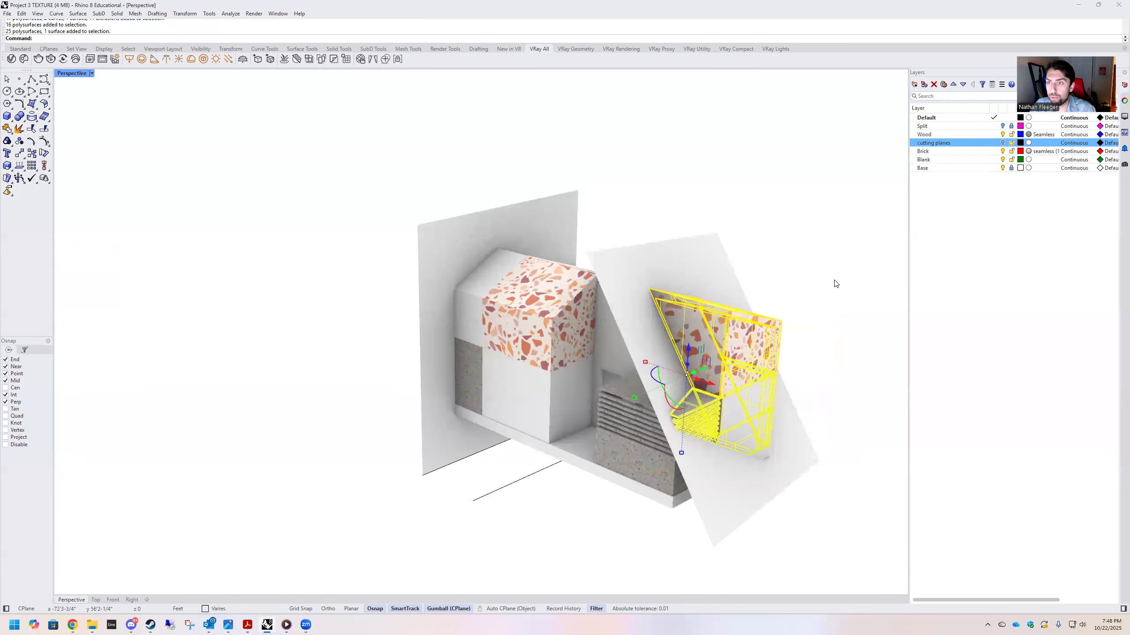
pyautogui.moveTo(717, 349); pyautogui.dragTo(768, 355, button='right')
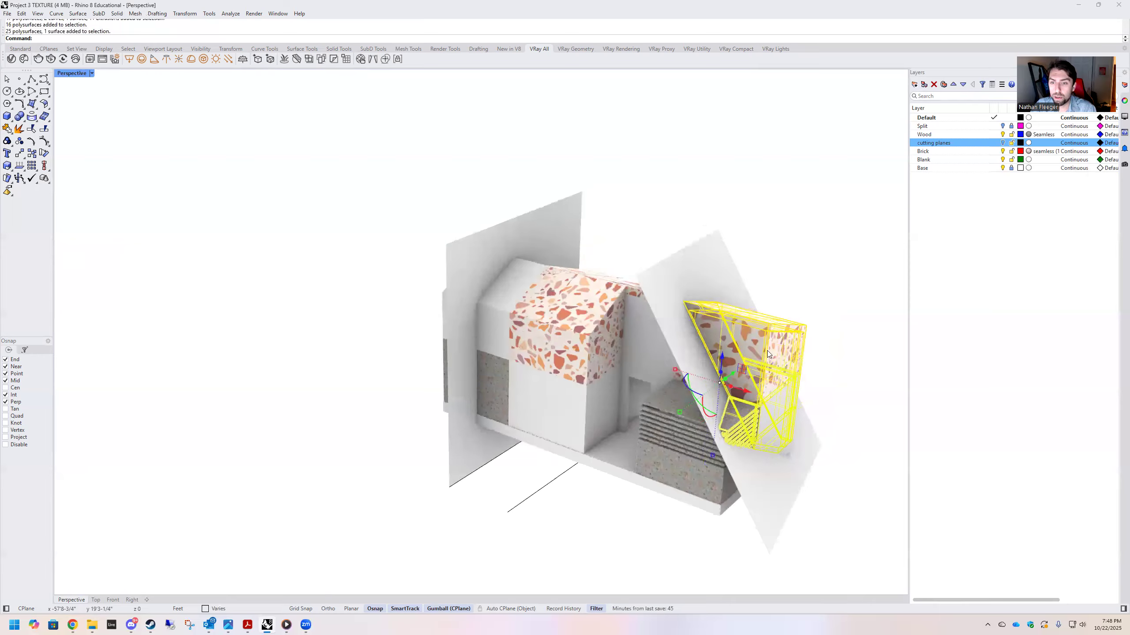
pyautogui.moveTo(451, 293); pyautogui.dragTo(522, 319, button='right')
# Isolate the front slice group together with the vertical cutting plane
pyautogui.click(659, 321)
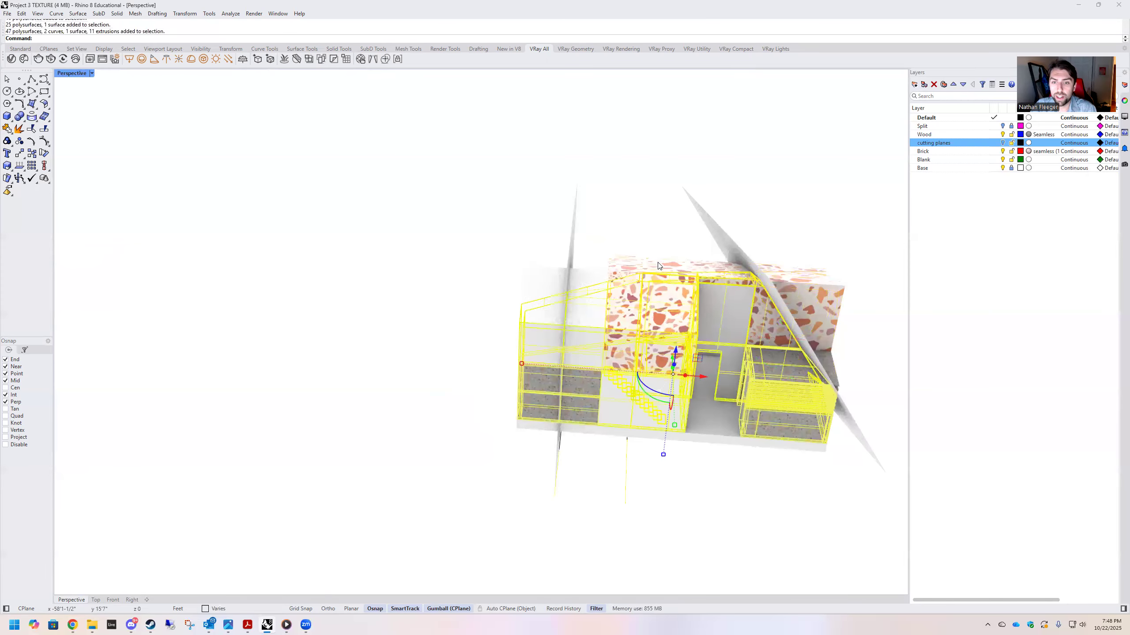
pyautogui.click(712, 283)
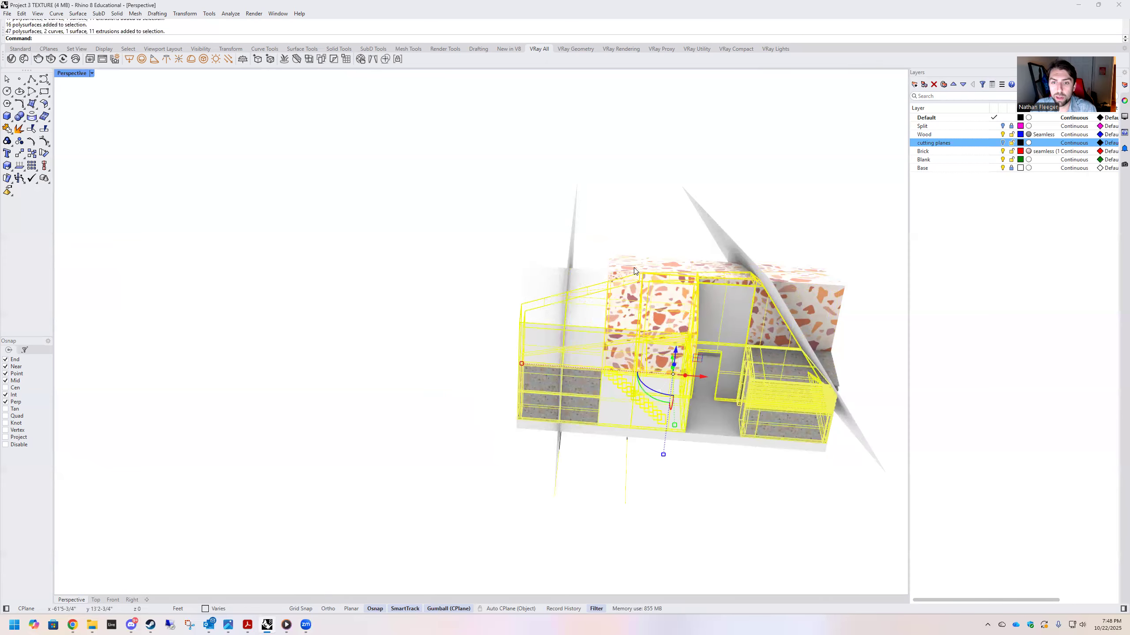
pyautogui.moveTo(662, 276); pyautogui.dragTo(599, 269, button='right')
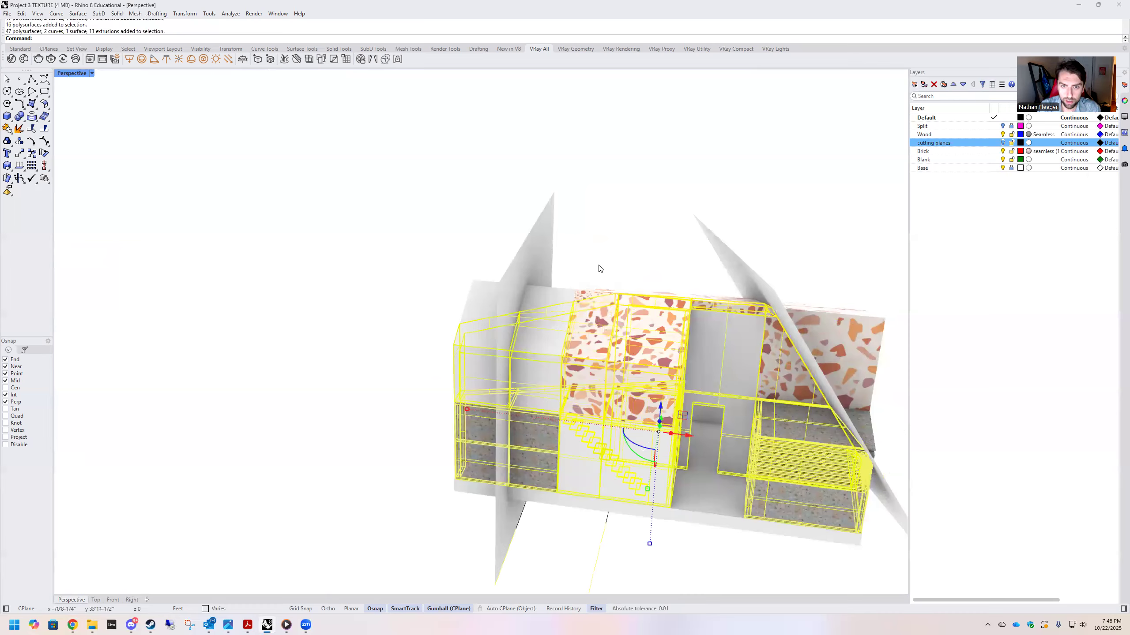
pyautogui.keyDown('shift'); pyautogui.click(536, 239); pyautogui.keyUp('shift')
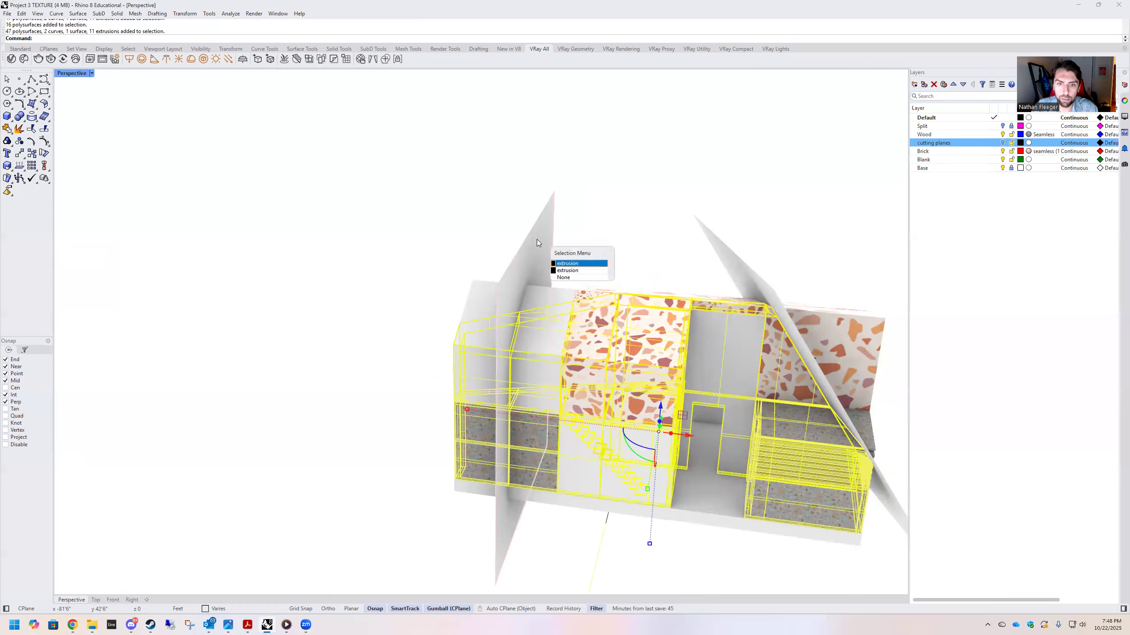
pyautogui.click(572, 265)
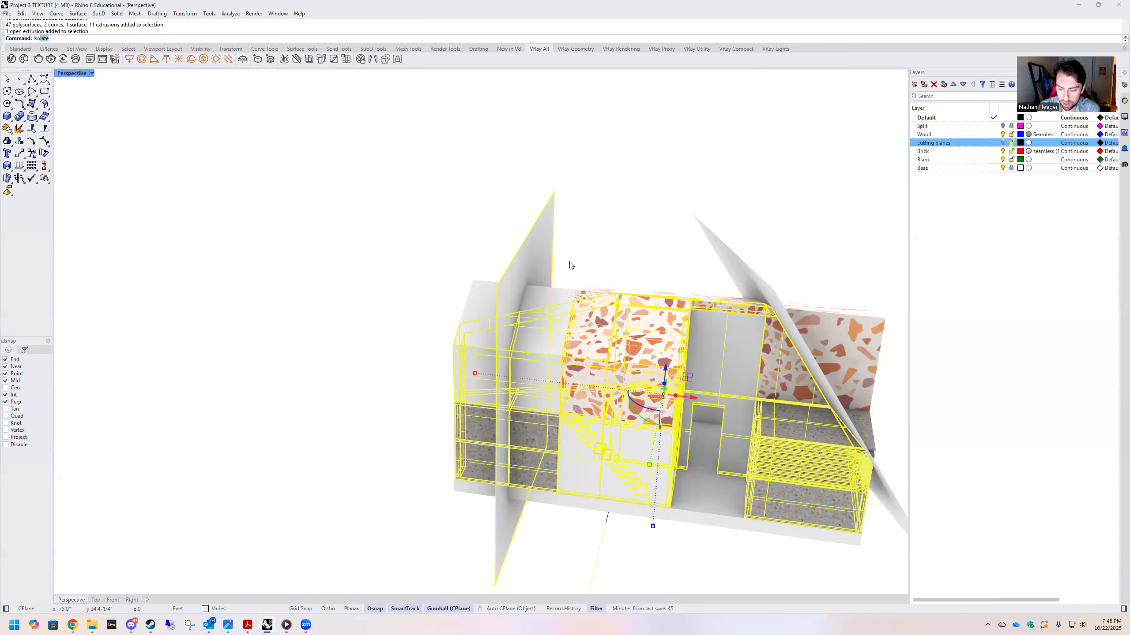
pyautogui.write('Iso')
pyautogui.press('Return')
pyautogui.moveTo(497, 229); pyautogui.dragTo(546, 275, button='right')
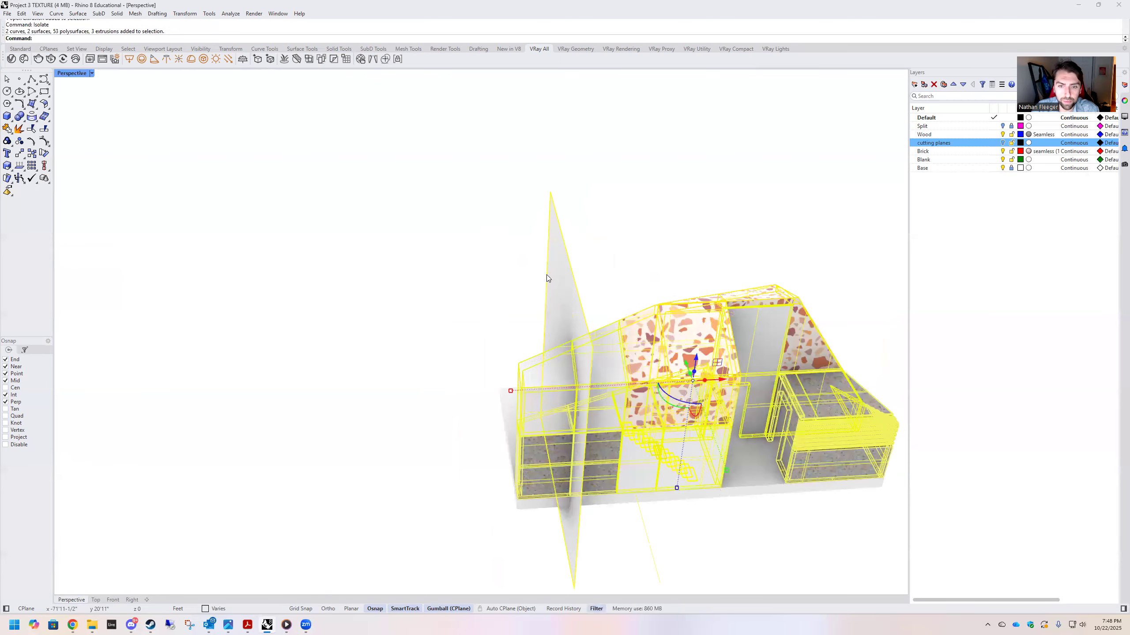
# Rotate the vertical cutting plane about its vertical axis and tilt it so it crosses the front slice diagonally
pyautogui.click(589, 352)
pyautogui.moveTo(587, 389); pyautogui.dragTo(654, 399)
pyautogui.moveTo(654, 399); pyautogui.dragTo(698, 422, button='right')
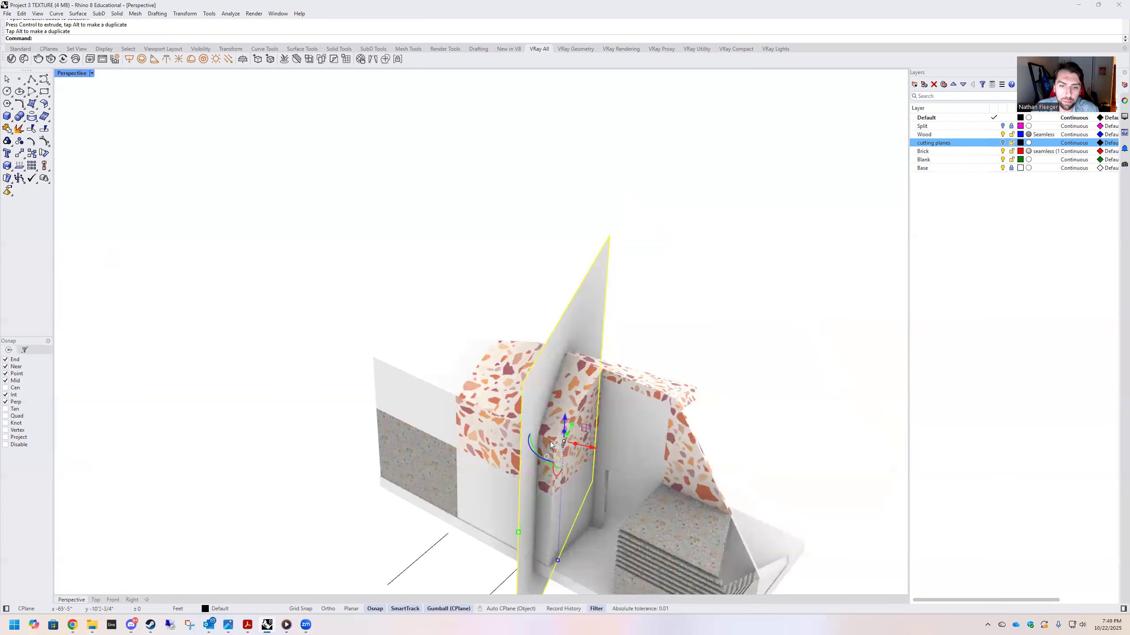
pyautogui.scroll(-2, 511, 449)
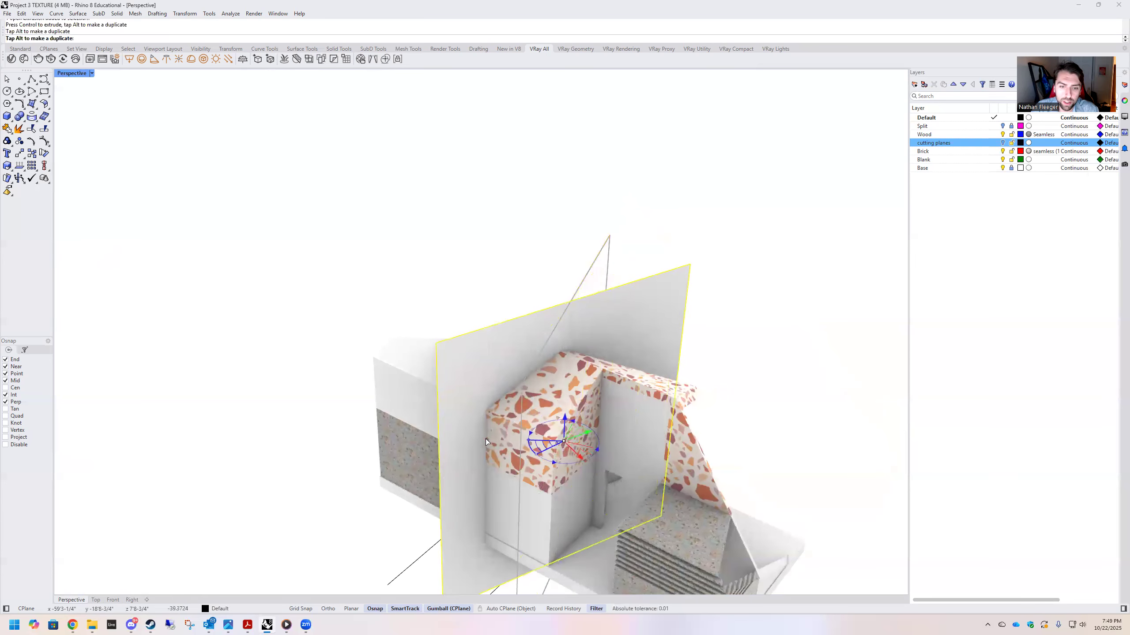
pyautogui.scroll(-3, 524, 324)
pyautogui.moveTo(524, 324); pyautogui.dragTo(568, 330, button='right')
pyautogui.scroll(-5, 571, 300)
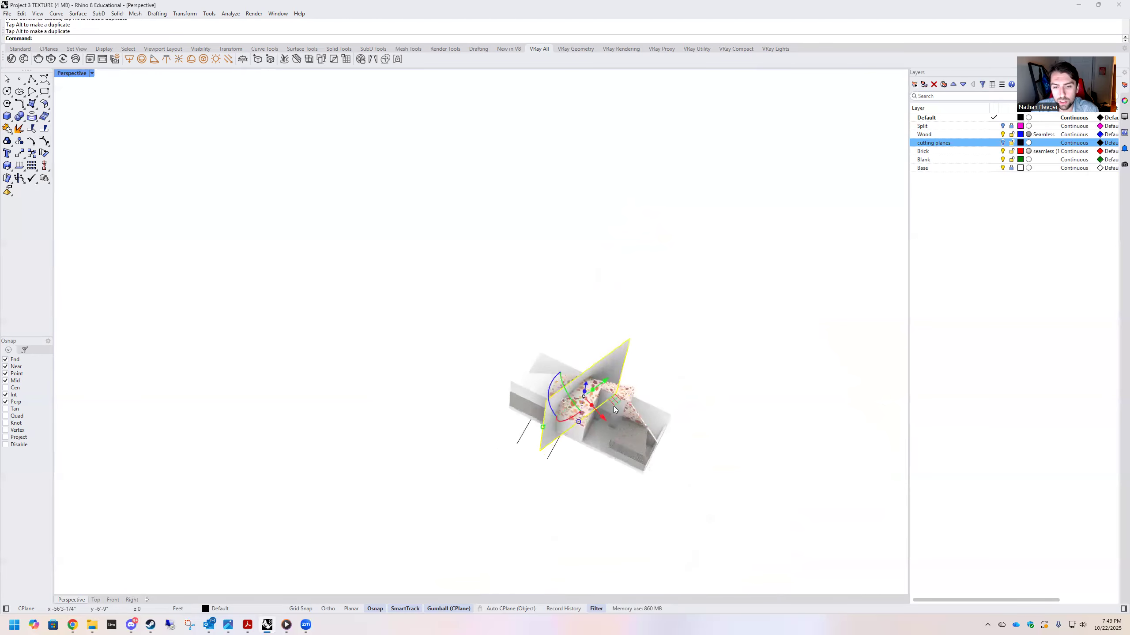
pyautogui.scroll(8, 602, 431)
pyautogui.moveTo(514, 422); pyautogui.dragTo(550, 307, button='right')
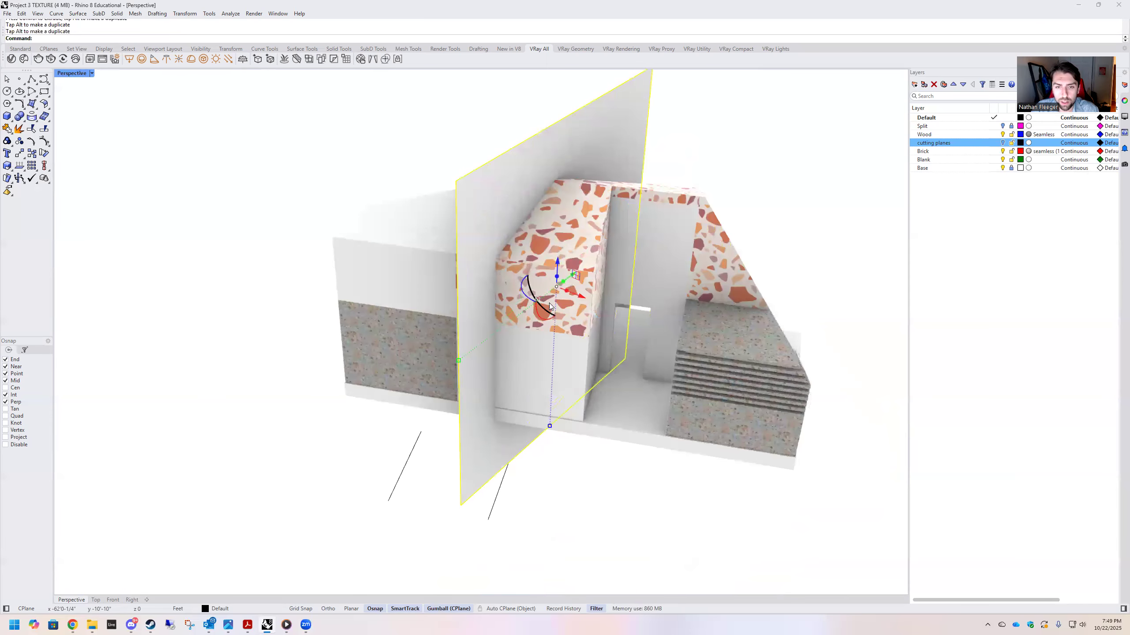
pyautogui.moveTo(545, 312); pyautogui.dragTo(555, 315)
# Ungroup the front slice and clear the two loose lines beside the house from view
pyautogui.scroll(-5, 690, 455)
pyautogui.moveTo(663, 464); pyautogui.dragTo(698, 446, button='right')
pyautogui.click(698, 446)
pyautogui.moveTo(602, 458); pyautogui.dragTo(560, 413)
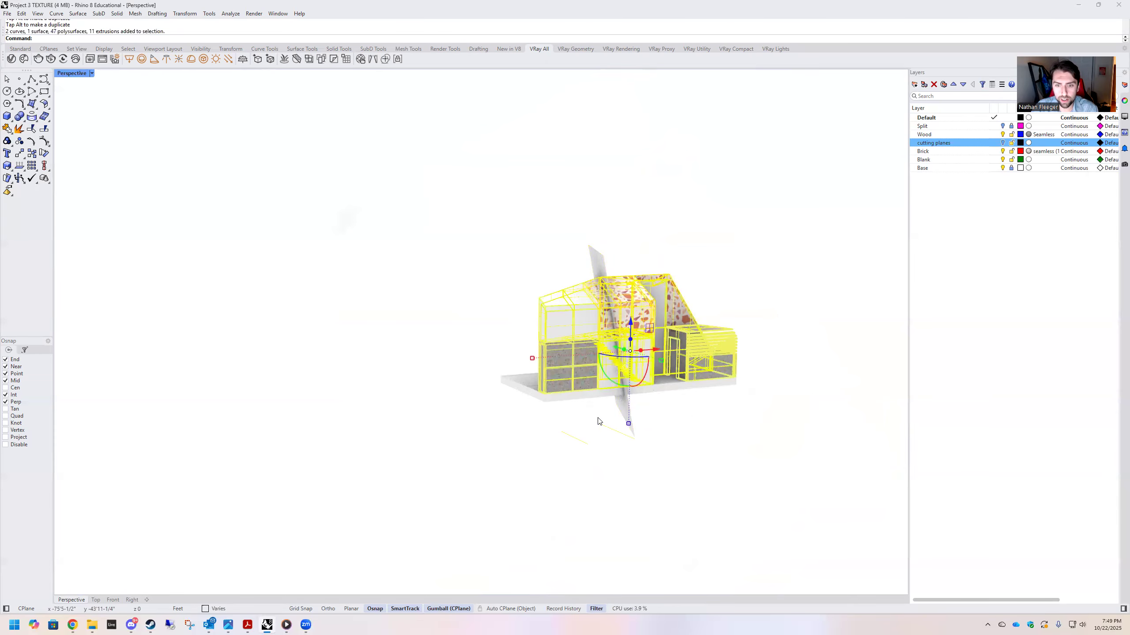
pyautogui.write('Ungroup')
pyautogui.press('Return')
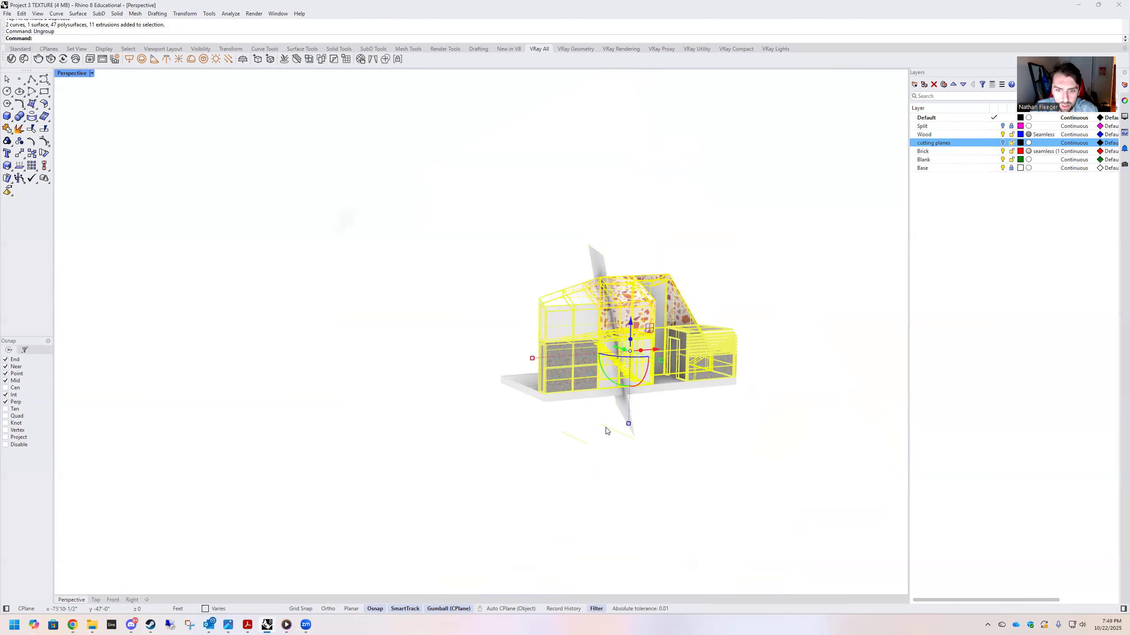
pyautogui.click(607, 430)
pyautogui.click(625, 502)
pyautogui.moveTo(625, 502); pyautogui.dragTo(505, 309)
pyautogui.press('Delete')
# Split the main house pieces of the front slice with the tilted plane, leaving out the separate concrete volume
pyautogui.moveTo(660, 474); pyautogui.dragTo(467, 270)
pyautogui.scroll(3, 594, 255)
pyautogui.keyDown('ctrl'); pyautogui.click(689, 346); pyautogui.keyUp('ctrl')
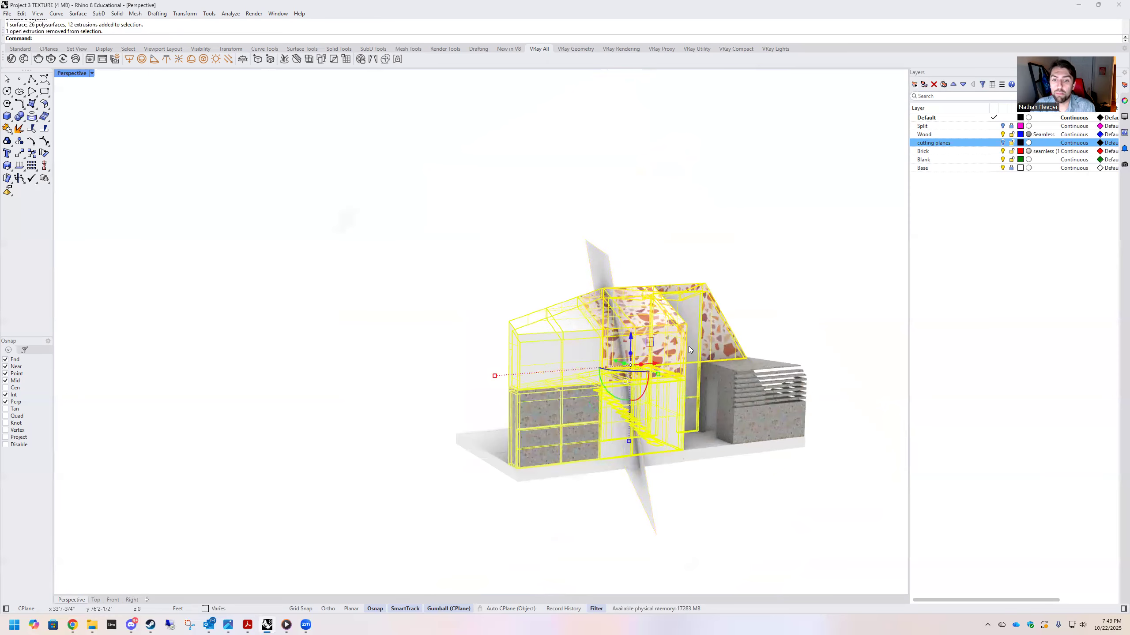
pyautogui.moveTo(738, 341)
pyautogui.mouseDown(button='right')
pyautogui.moveTo(725, 326)
pyautogui.moveTo(620, 372)
pyautogui.moveTo(571, 313)
pyautogui.moveTo(584, 297)
pyautogui.moveTo(635, 328)
pyautogui.moveTo(729, 343)
pyautogui.mouseUp(button='right')
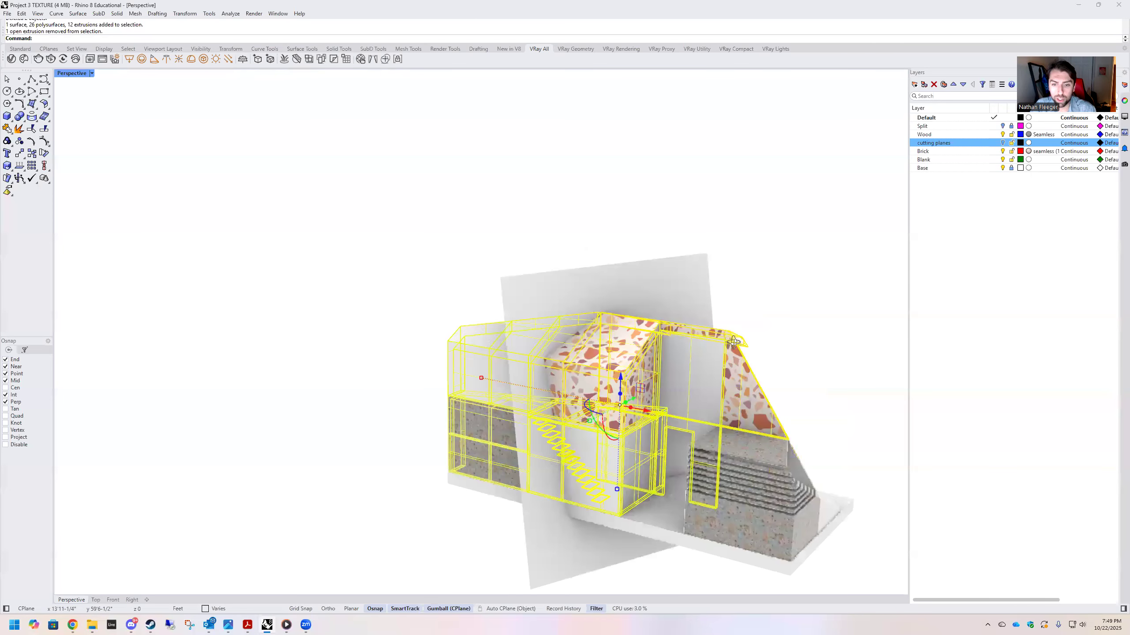
pyautogui.write('split')
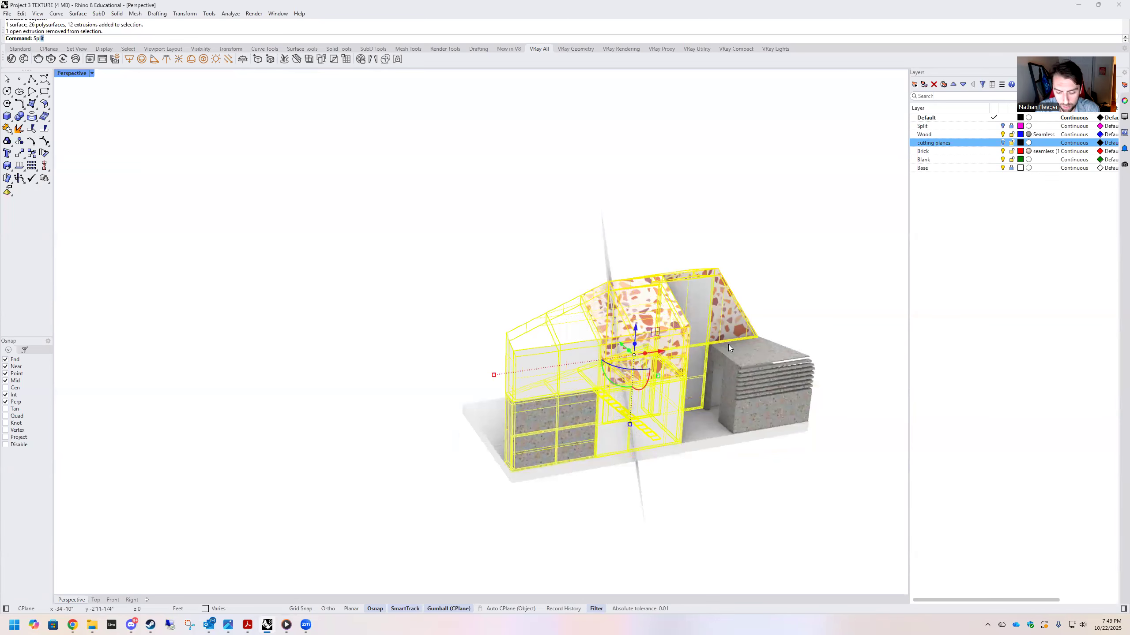
pyautogui.press('Return')
pyautogui.click(606, 248)
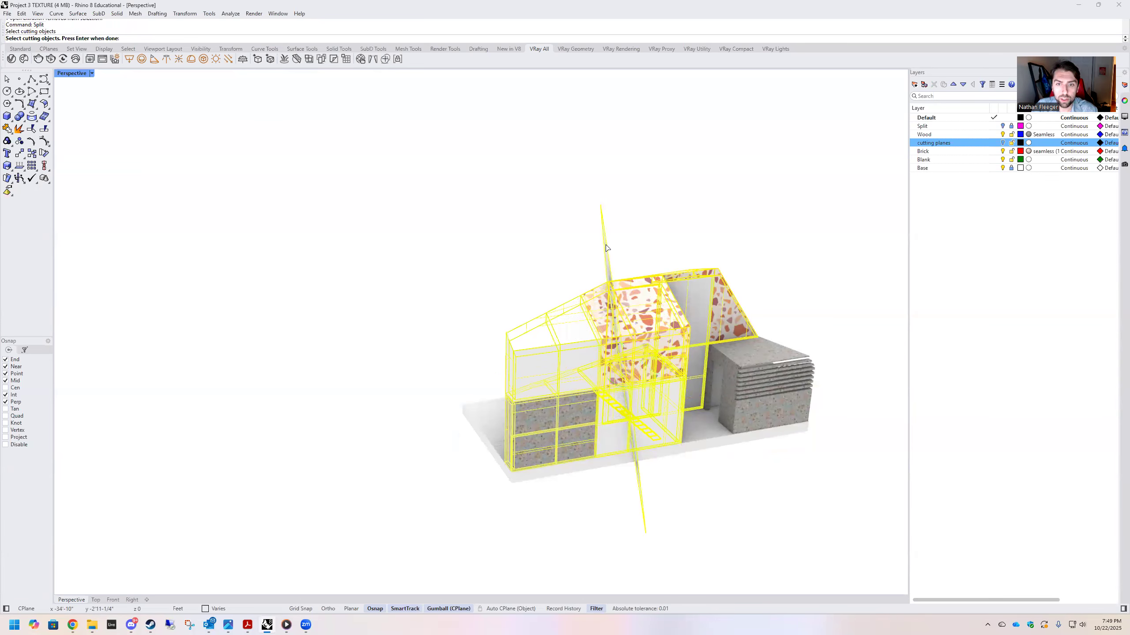
pyautogui.press('Return')
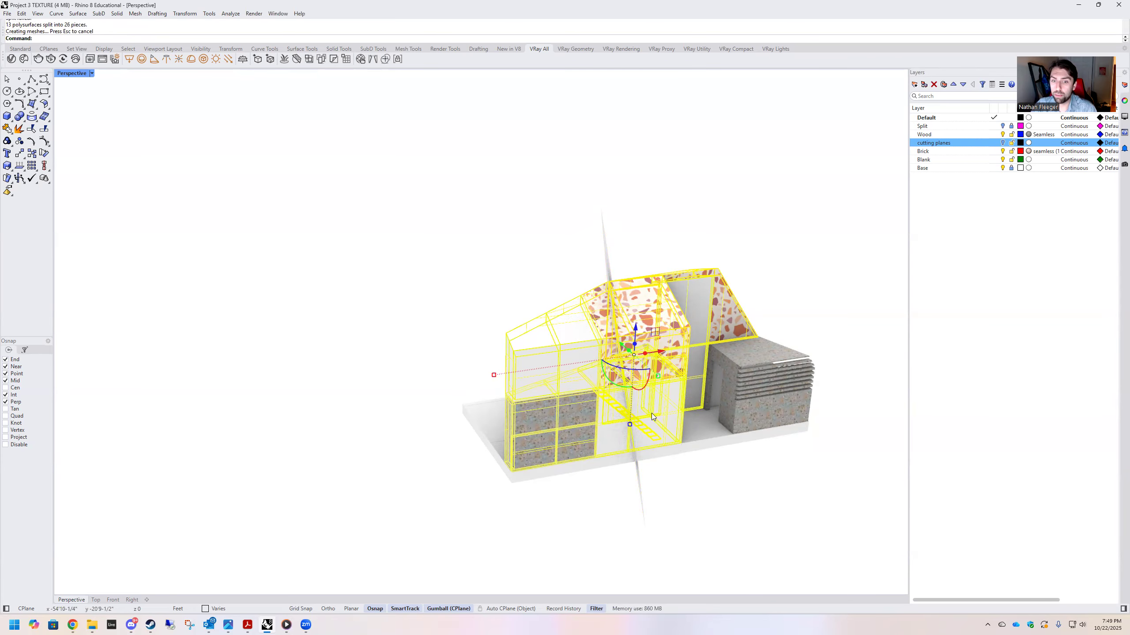
# Group only the split pieces on the concrete-wall side of the tilted plane, leaving out everything beyond the cut
pyautogui.scroll(3, 652, 416)
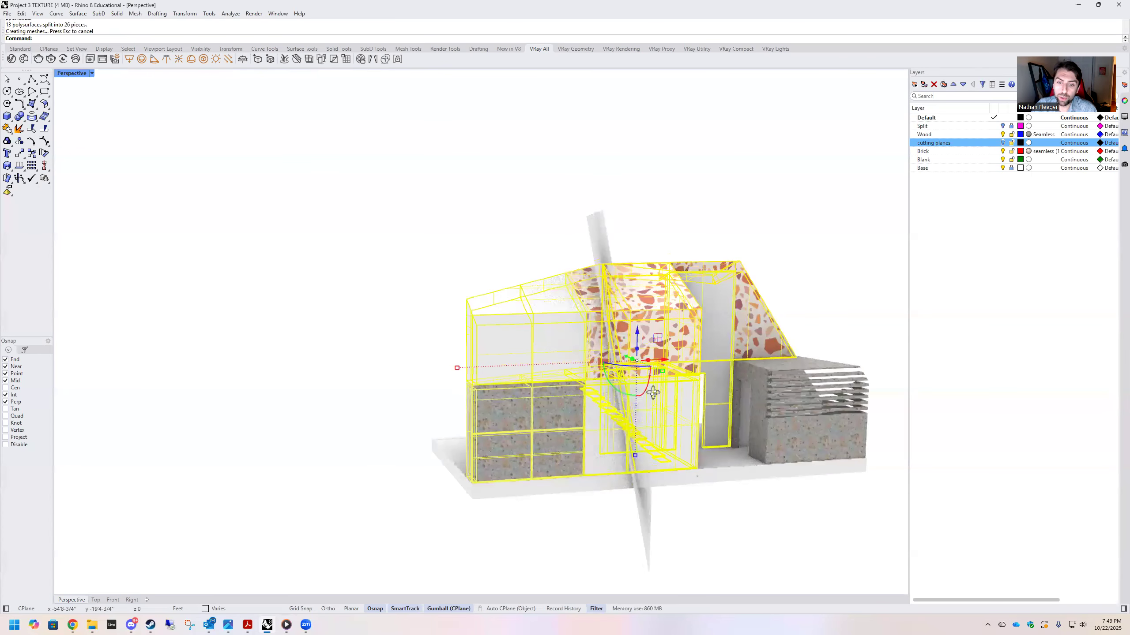
pyautogui.moveTo(653, 392); pyautogui.dragTo(668, 394, button='right')
pyautogui.keyDown('ctrl'); pyautogui.moveTo(776, 542); pyautogui.dragTo(666, 243); pyautogui.keyUp('ctrl')
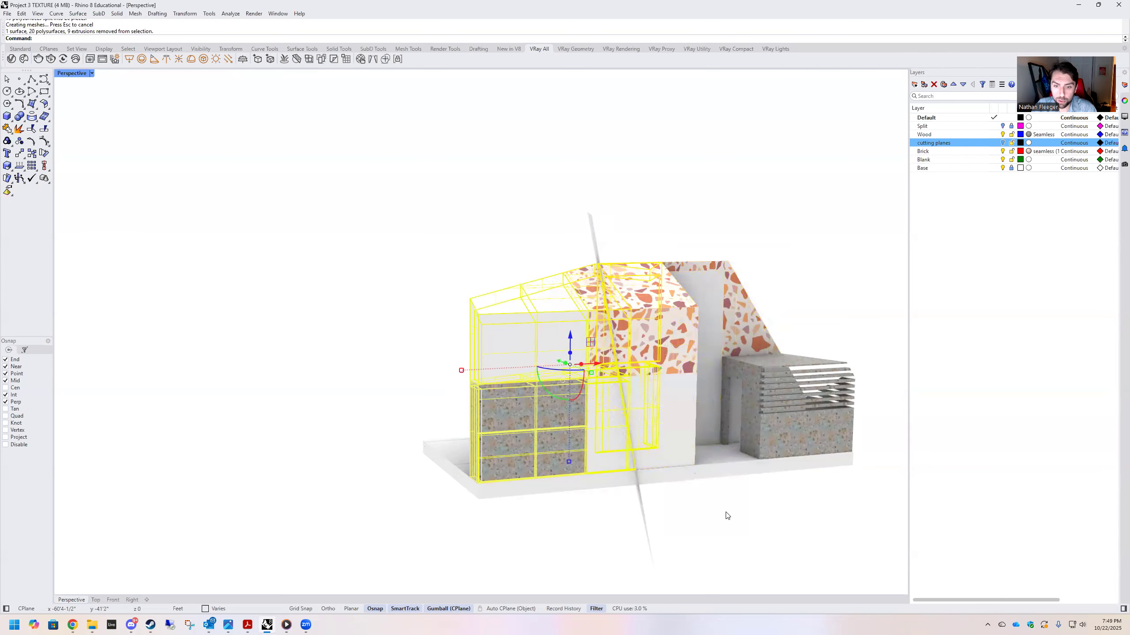
pyautogui.keyDown('ctrl'); pyautogui.moveTo(684, 505); pyautogui.dragTo(655, 248); pyautogui.keyUp('ctrl')
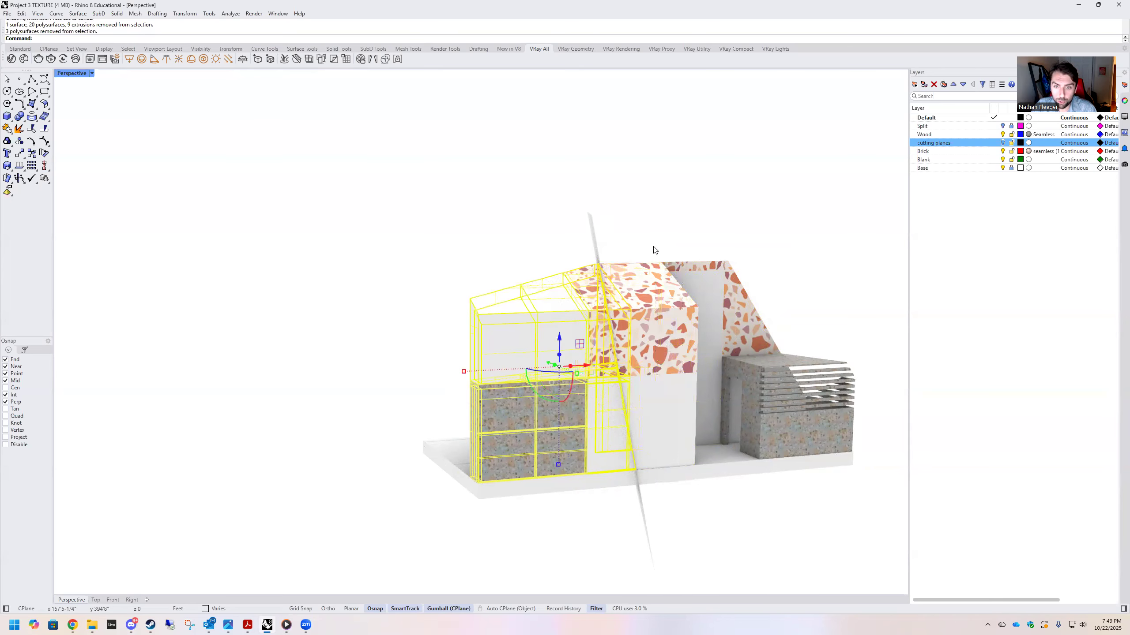
pyautogui.keyDown('ctrl'); pyautogui.click(630, 308); pyautogui.keyUp('ctrl')
pyautogui.scroll(2, 652, 383)
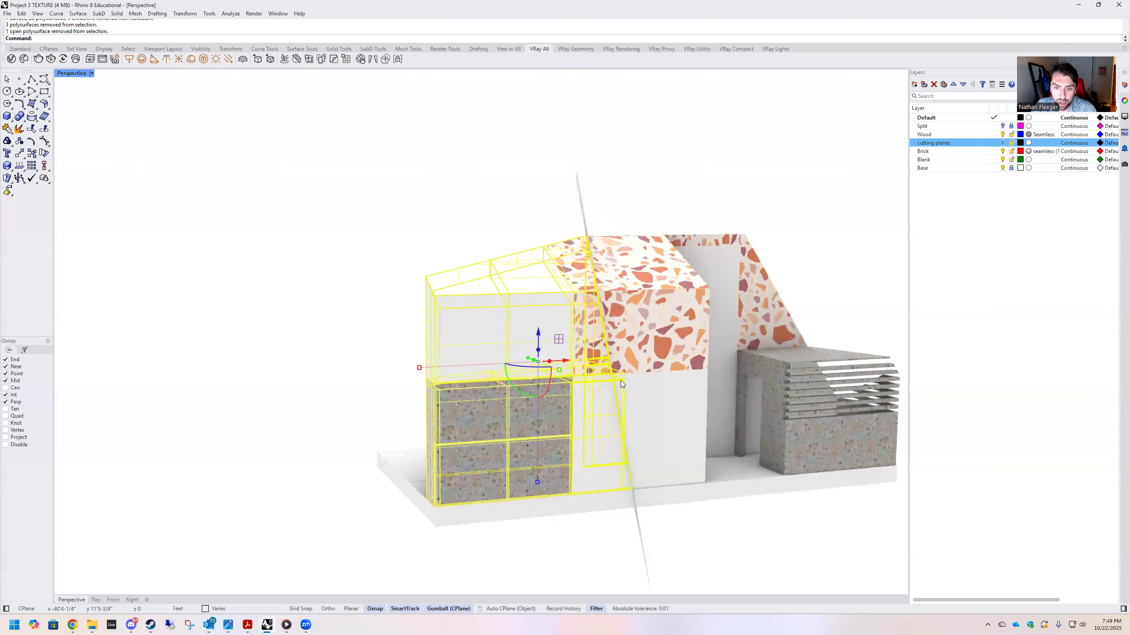
pyautogui.keyDown('ctrl'); pyautogui.click(619, 375); pyautogui.keyUp('ctrl')
pyautogui.moveTo(674, 366); pyautogui.dragTo(822, 396, button='right')
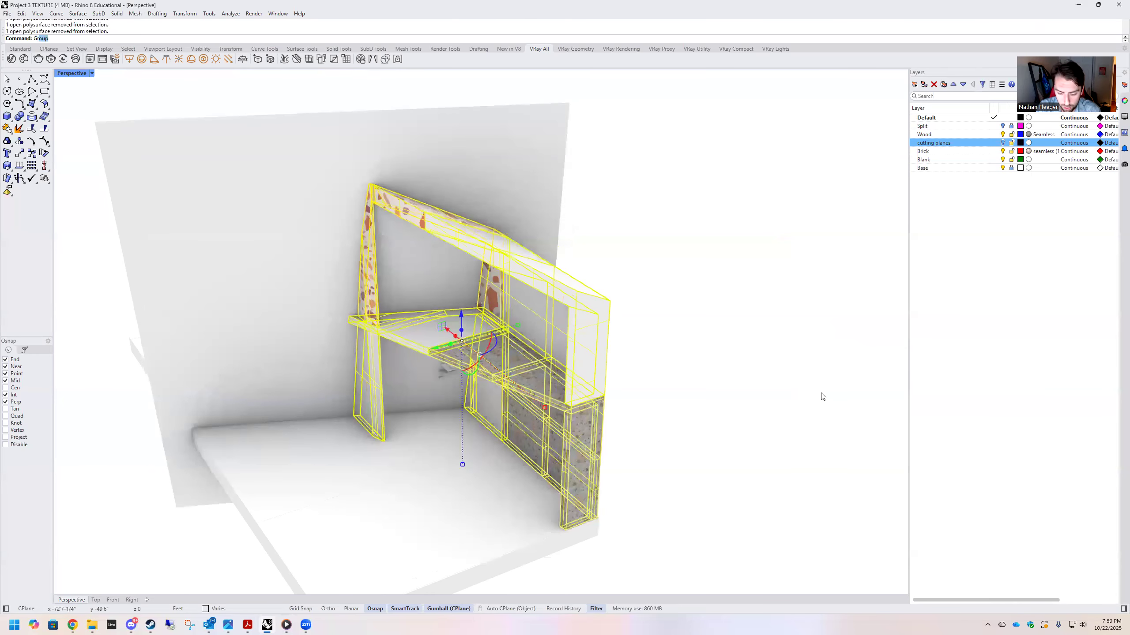
pyautogui.press('Return')
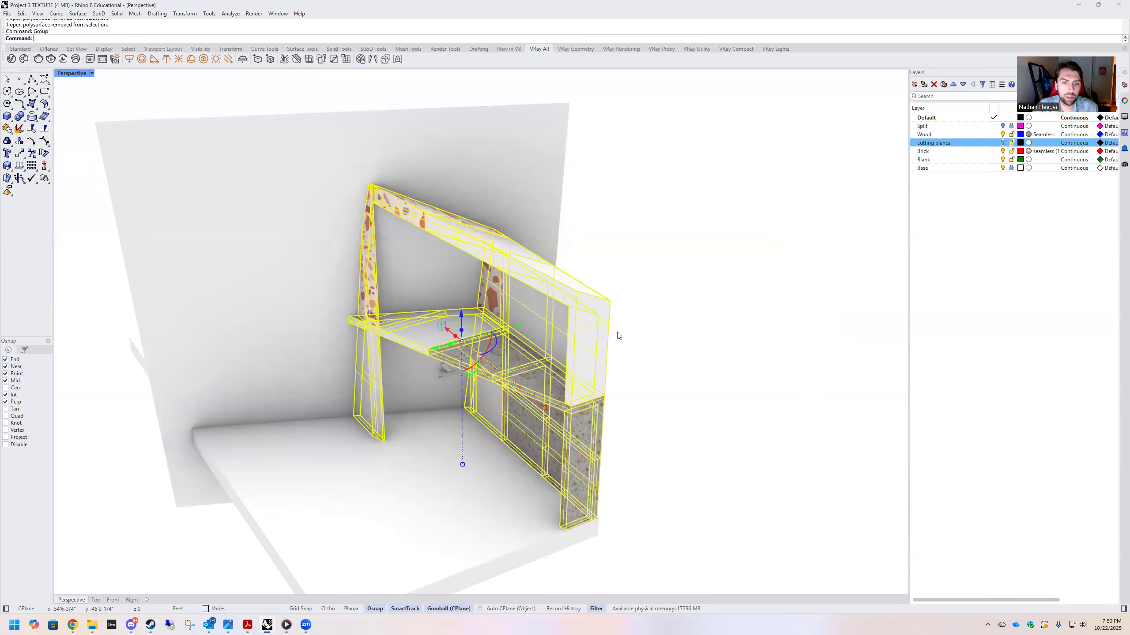
# Examine the new group from its cut side and check the staircase treads inside it
pyautogui.moveTo(679, 332); pyautogui.dragTo(734, 335, button='right')
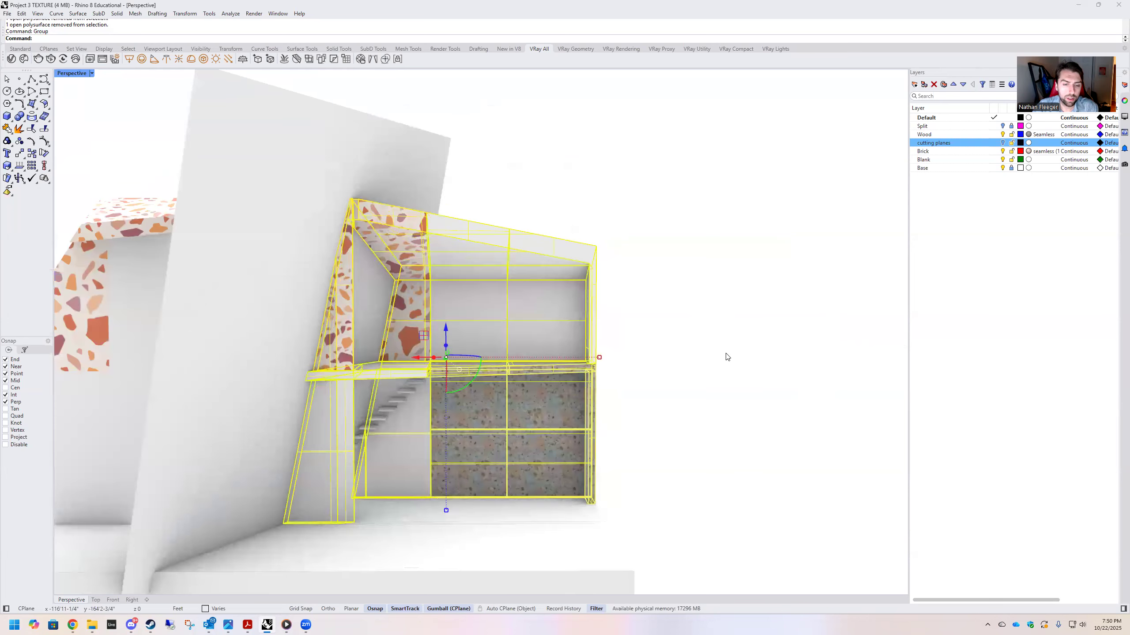
pyautogui.click(725, 354)
pyautogui.click(409, 395)
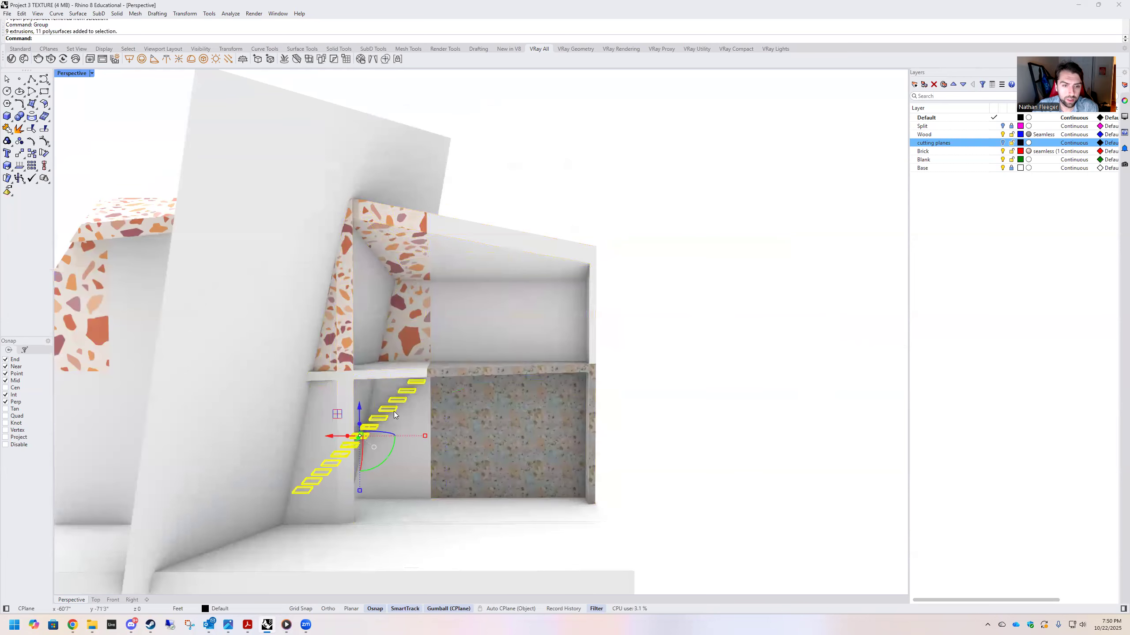
pyautogui.scroll(5, 394, 414)
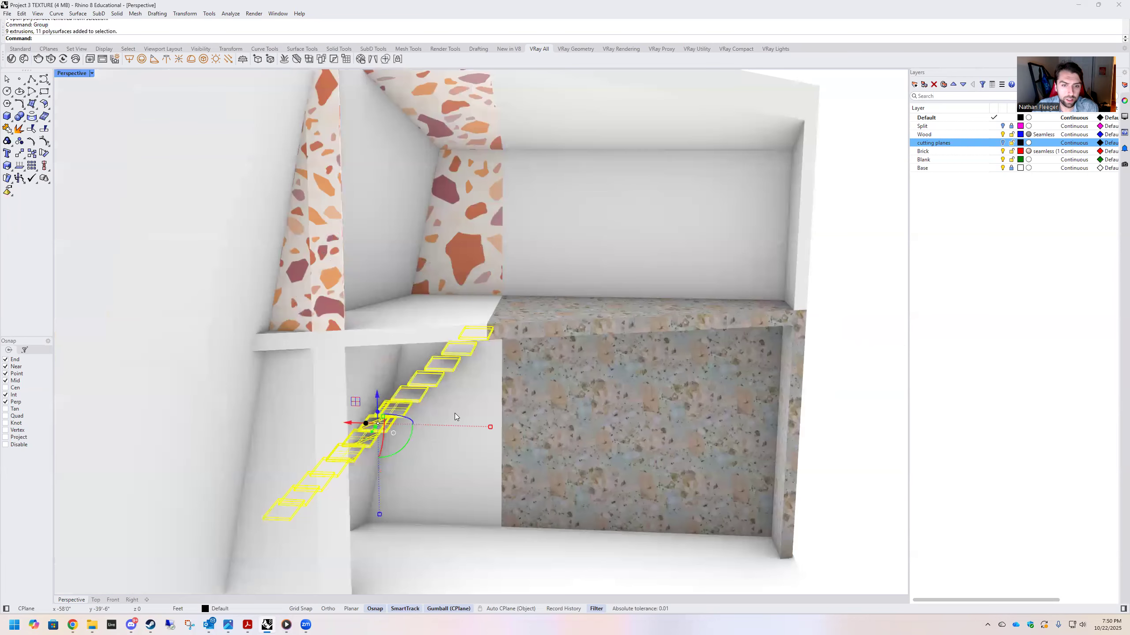
pyautogui.scroll(-6, 455, 414)
pyautogui.click(708, 308)
pyautogui.moveTo(708, 308); pyautogui.dragTo(477, 332, button='right')
# Hide the tilted cutting plane
pyautogui.moveTo(636, 356); pyautogui.dragTo(609, 229, button='right')
pyautogui.click(609, 229)
pyautogui.write('hide')
pyautogui.press('Return')
# Group the remaining front slice pieces on the louvered-volume side of the cut
pyautogui.scroll(-2, 578, 353)
pyautogui.moveTo(578, 356); pyautogui.dragTo(623, 338, button='right')
pyautogui.moveTo(504, 196); pyautogui.dragTo(771, 467)
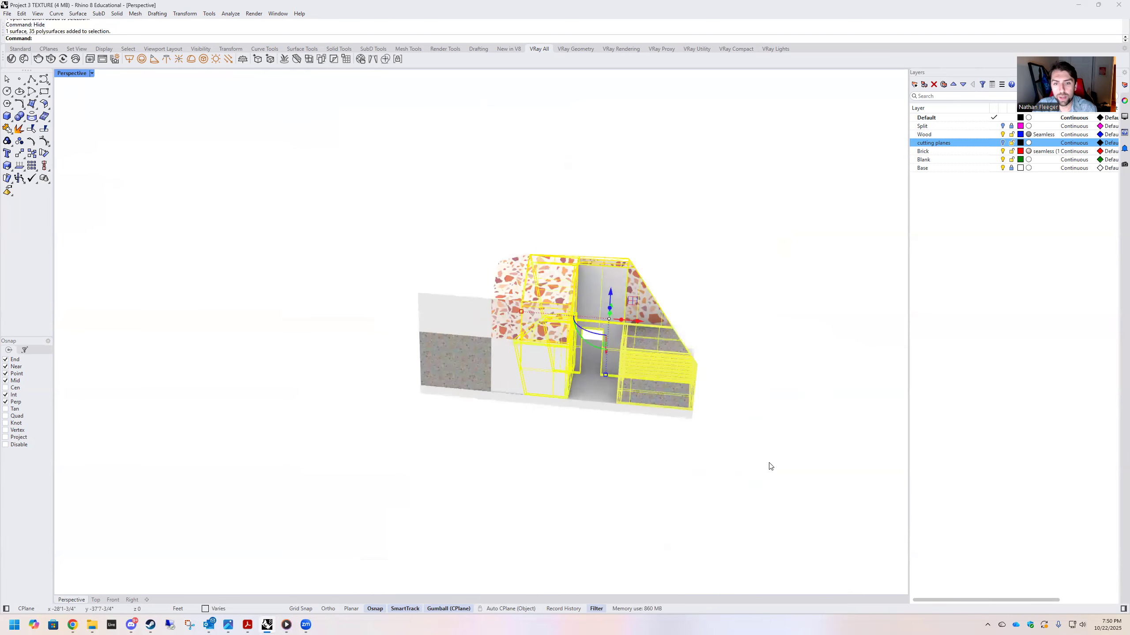
pyautogui.scroll(3, 496, 316)
pyautogui.moveTo(570, 363); pyautogui.dragTo(525, 367, button='right')
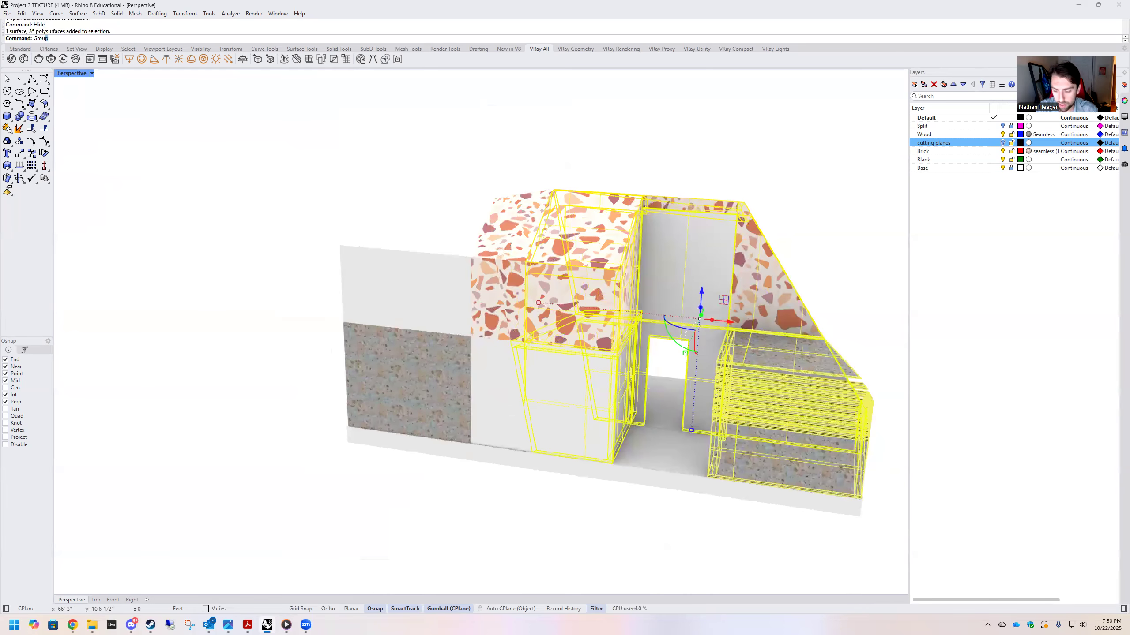
pyautogui.hotkey('ctrl', 'g')
pyautogui.press('Escape')
# Show all the hidden objects and move the three cutting planes to the "cutting planes" layer
pyautogui.moveTo(586, 321); pyautogui.dragTo(585, 395, button='right')
pyautogui.moveTo(694, 222); pyautogui.dragTo(526, 255, button='right')
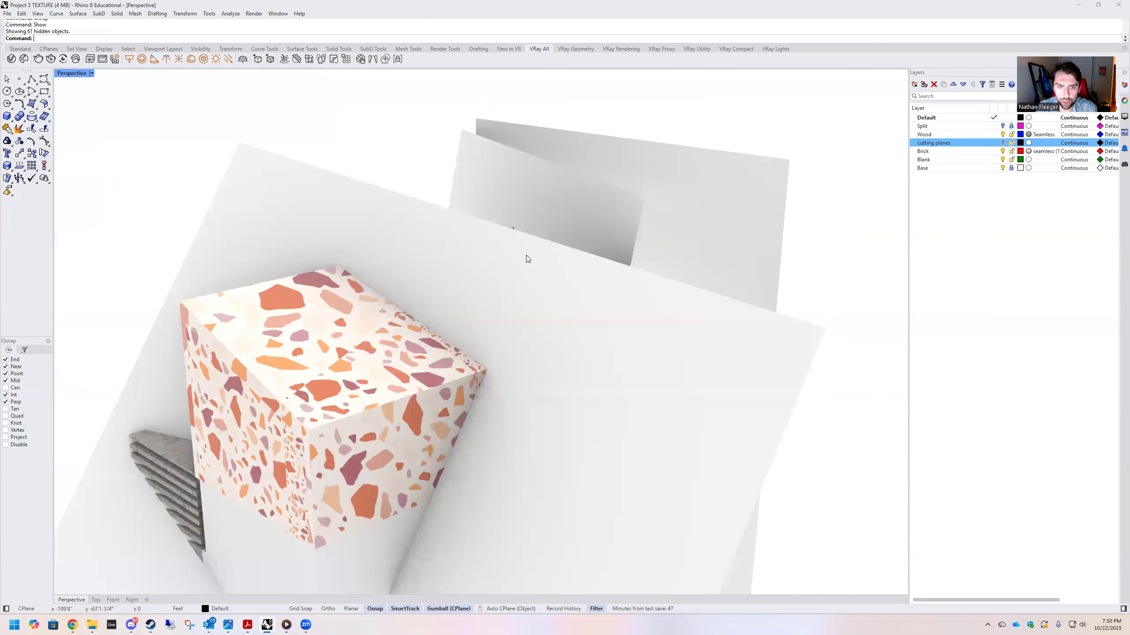
pyautogui.hotkey('ctrl', 'alt', 'h')
pyautogui.click(577, 290)
pyautogui.keyDown('shift'); pyautogui.click(654, 192); pyautogui.keyUp('shift')
pyautogui.keyDown('shift'); pyautogui.click(786, 209); pyautogui.keyUp('shift')
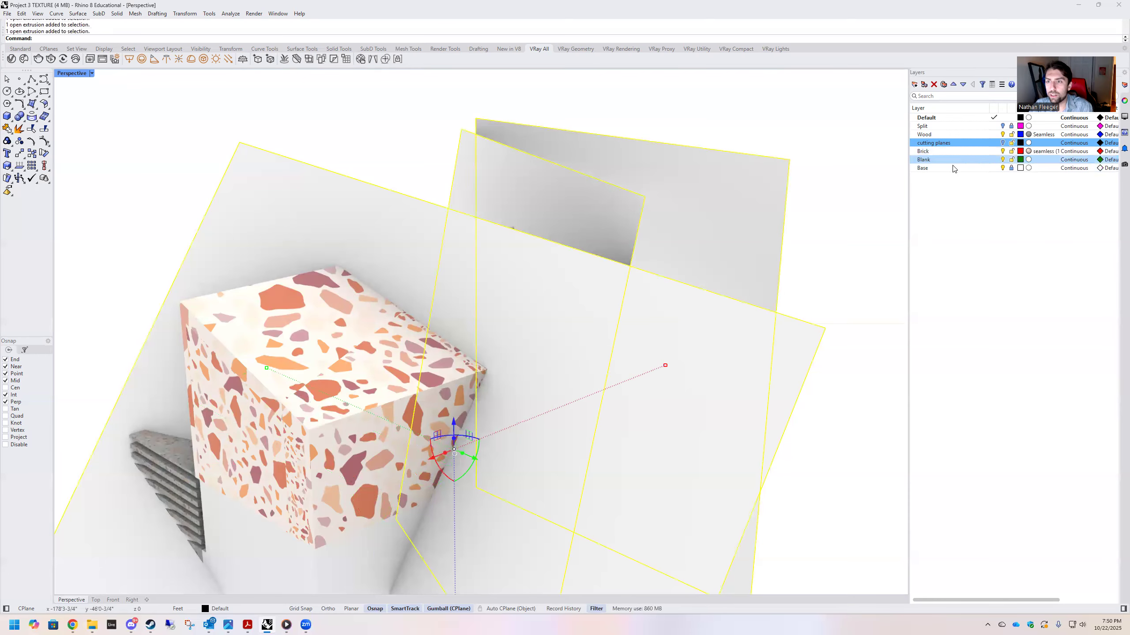
pyautogui.rightClick(944, 146)
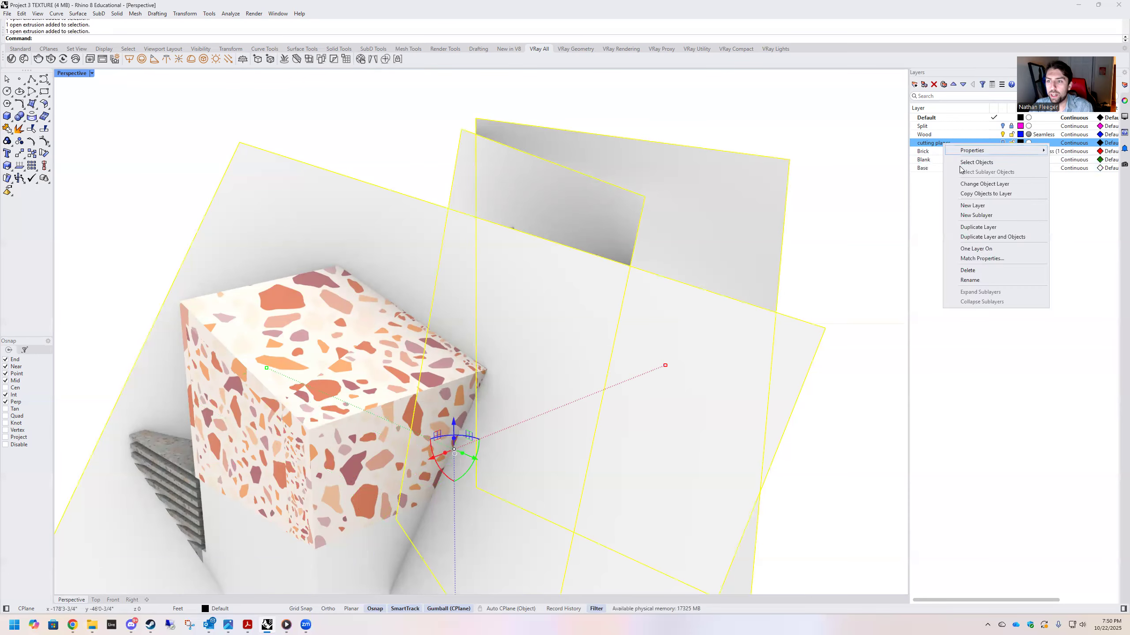
pyautogui.click(982, 184)
# Select the slice groups one after another around the house to check that each is grouped as one piece
pyautogui.scroll(5, 556, 239)
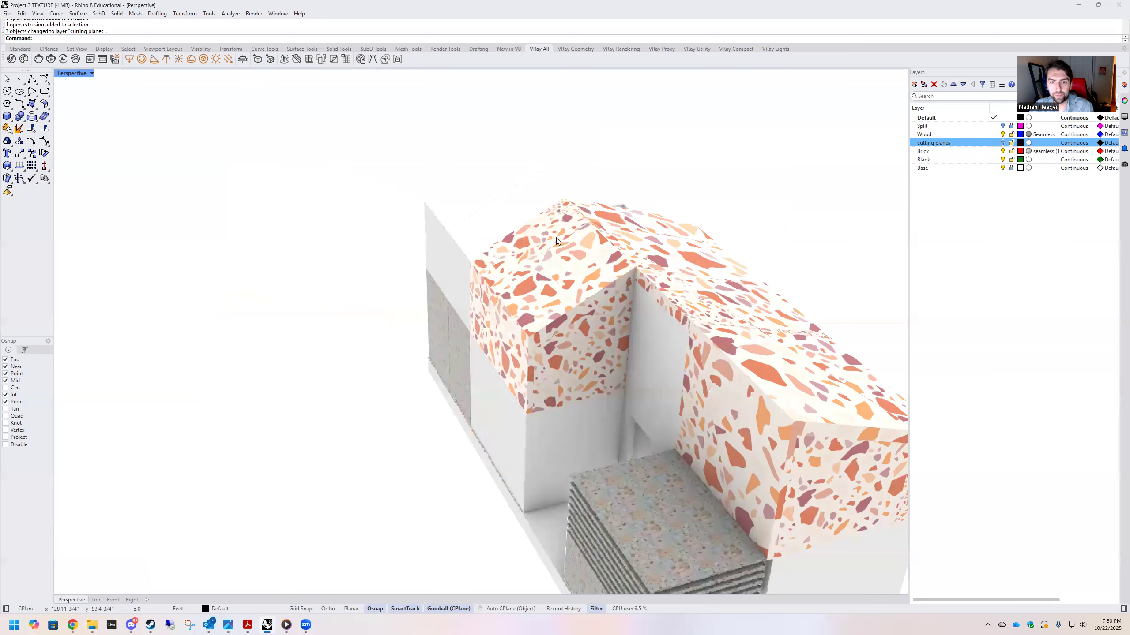
pyautogui.click(429, 310)
pyautogui.moveTo(429, 310); pyautogui.dragTo(538, 275, button='right')
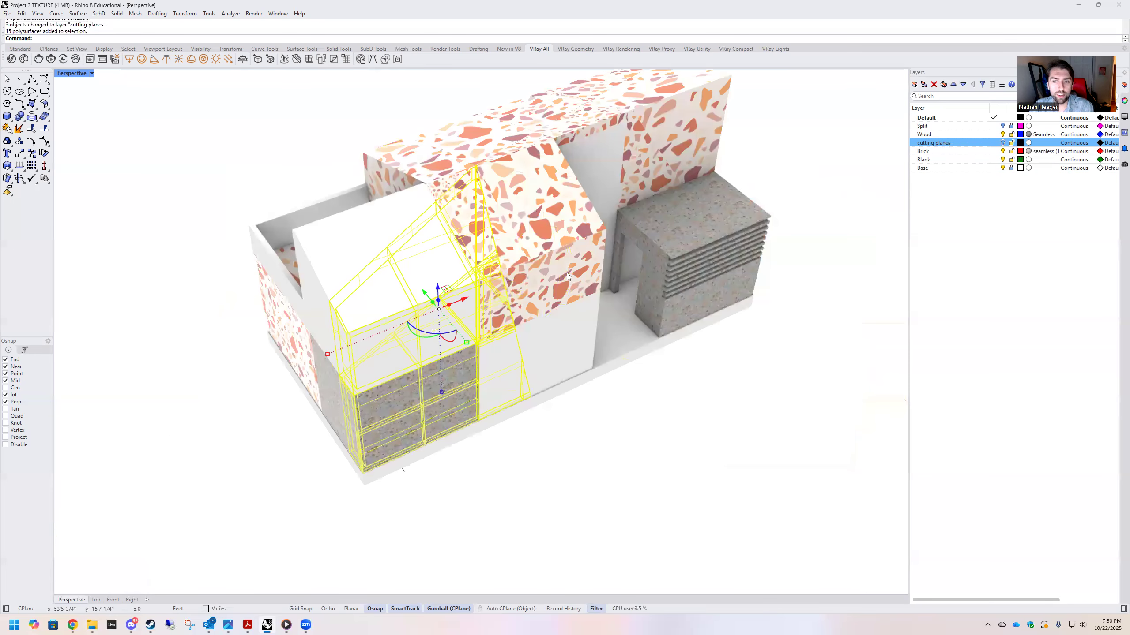
pyautogui.keyDown('shift'); pyautogui.click(728, 187); pyautogui.keyUp('shift')
pyautogui.moveTo(445, 259); pyautogui.dragTo(558, 257, button='right')
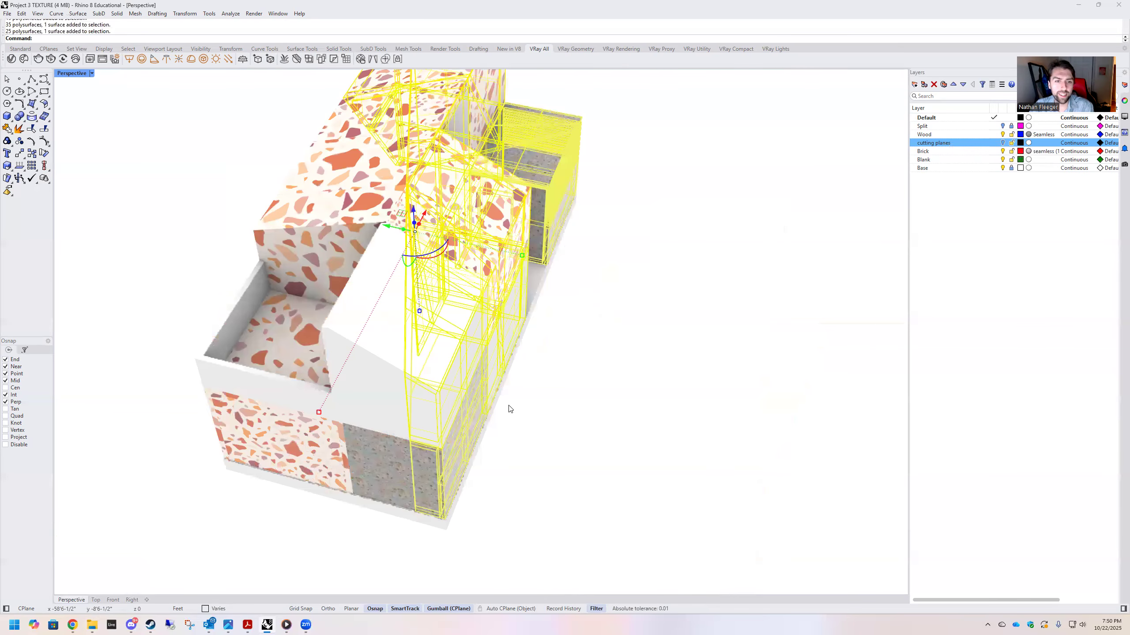
pyautogui.keyDown('shift'); pyautogui.click(388, 413); pyautogui.keyUp('shift')
pyautogui.moveTo(388, 413); pyautogui.dragTo(484, 372, button='right')
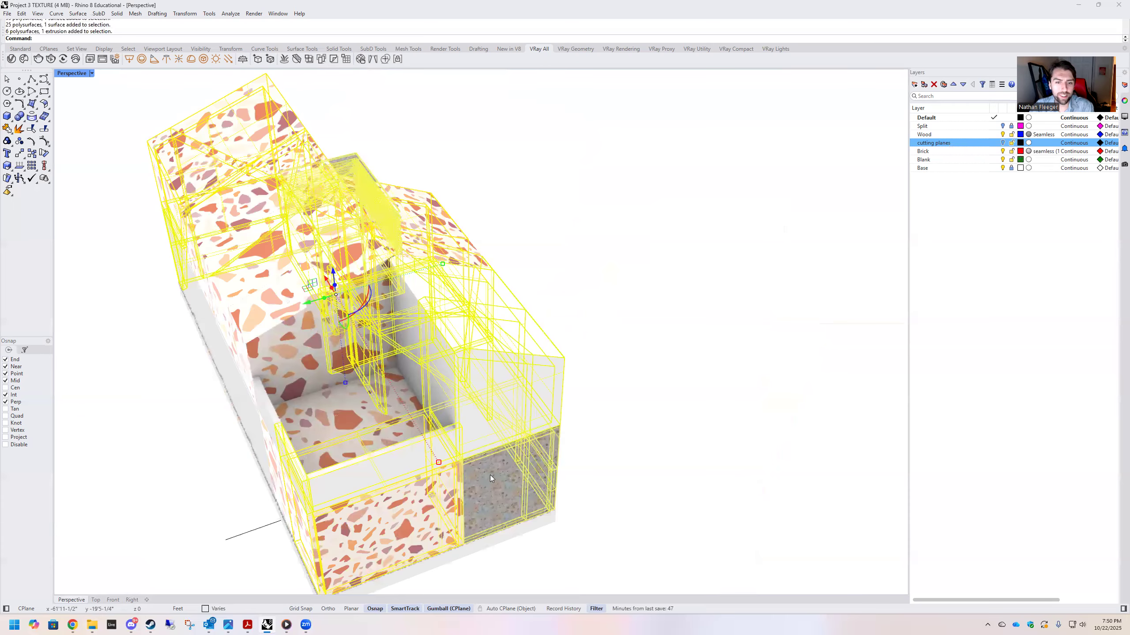
pyautogui.keyDown('shift'); pyautogui.click(479, 493); pyautogui.keyUp('shift')
pyautogui.moveTo(479, 493); pyautogui.dragTo(467, 376, button='right')
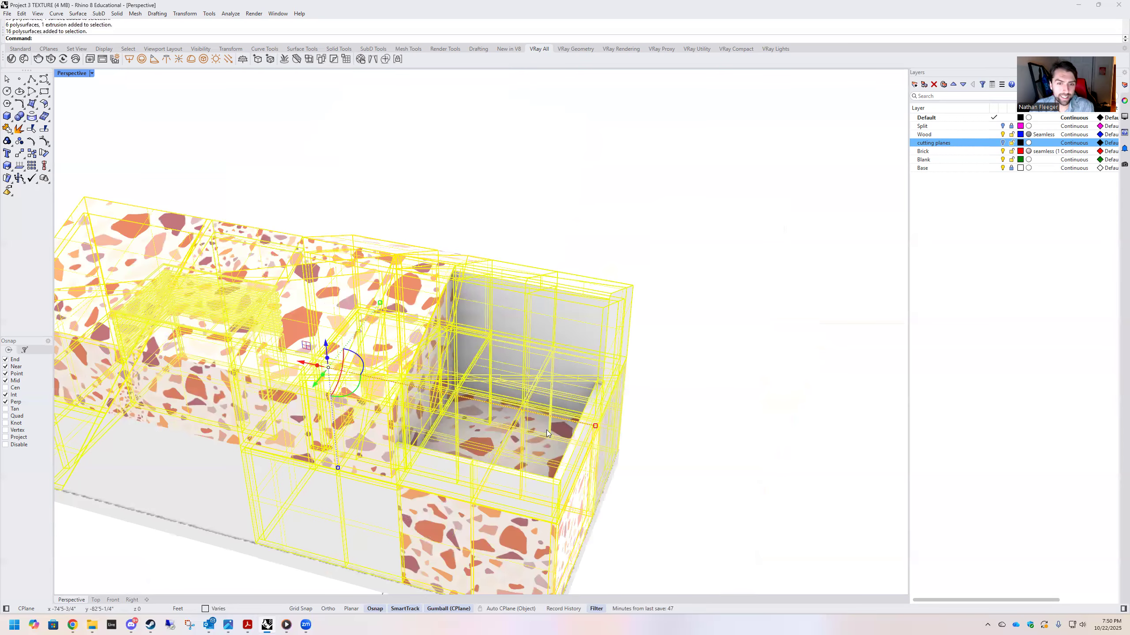
# Group the loose middle slice pieces at the back of the house, excluding the neighbouring end slice group
pyautogui.scroll(-4, 317, 168)
pyautogui.moveTo(316, 169); pyautogui.dragTo(556, 441)
pyautogui.keyDown('ctrl'); pyautogui.click(432, 236); pyautogui.keyUp('ctrl')
pyautogui.scroll(7, 387, 330)
pyautogui.moveTo(417, 359); pyautogui.dragTo(256, 206, button='right')
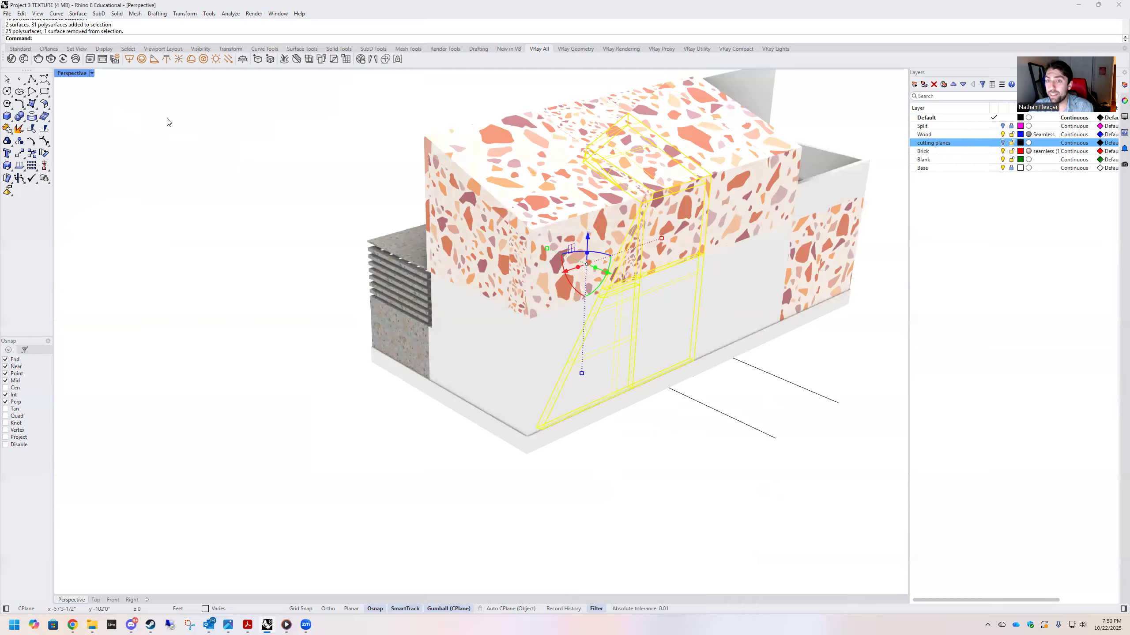
pyautogui.write('Group')
pyautogui.press('Return')
# Check the end slice group and delete the two leftover lines beside the house's base
pyautogui.moveTo(439, 325); pyautogui.dragTo(373, 270, button='right')
pyautogui.moveTo(413, 204); pyautogui.dragTo(480, 351, button='right')
pyautogui.click(479, 350)
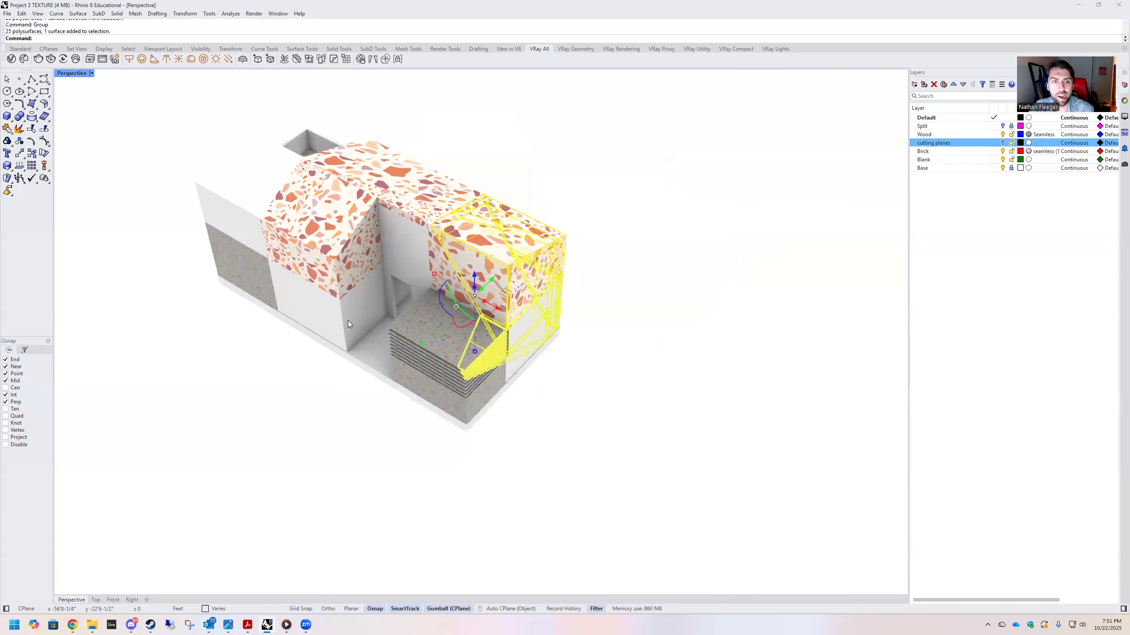
pyautogui.moveTo(326, 352); pyautogui.dragTo(302, 284, button='right')
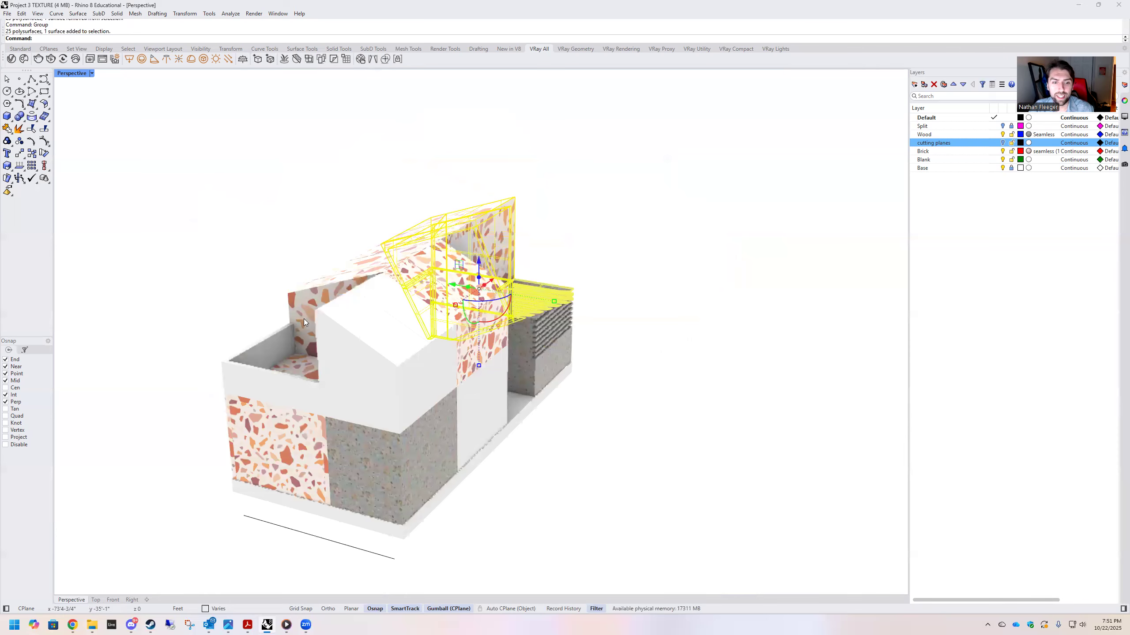
pyautogui.click(342, 483)
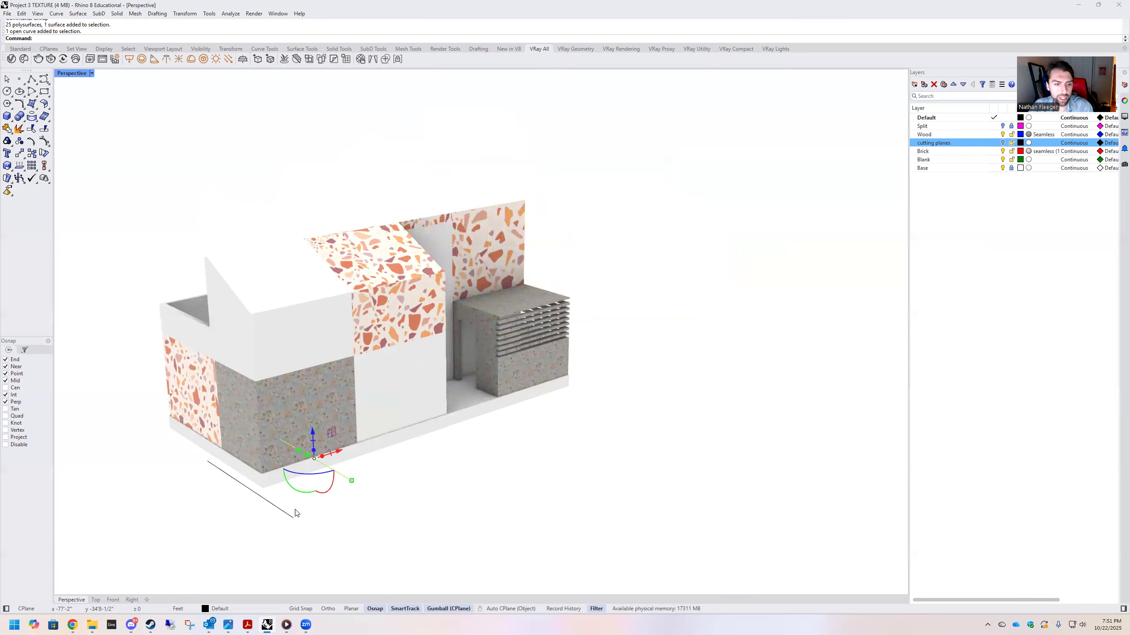
pyautogui.keyDown('shift'); pyautogui.click(281, 515); pyautogui.keyUp('shift')
pyautogui.press('Delete')
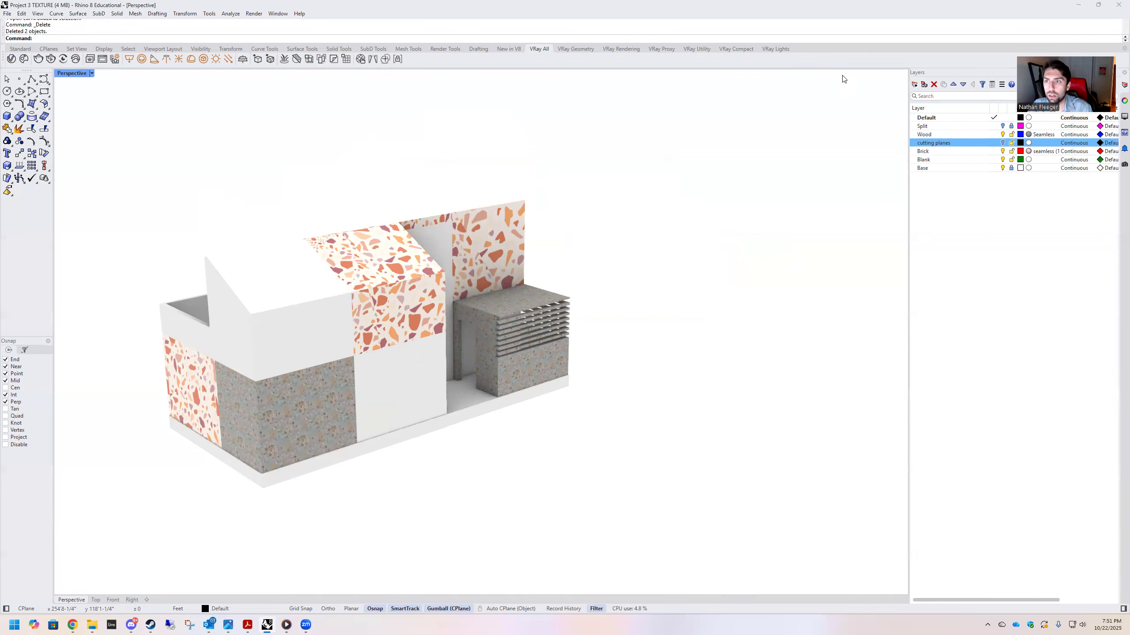
# Move the end slice group with the patterned upper volume horizontally away from the house, clear of the base
pyautogui.moveTo(842, 75); pyautogui.dragTo(663, 282, button='right')
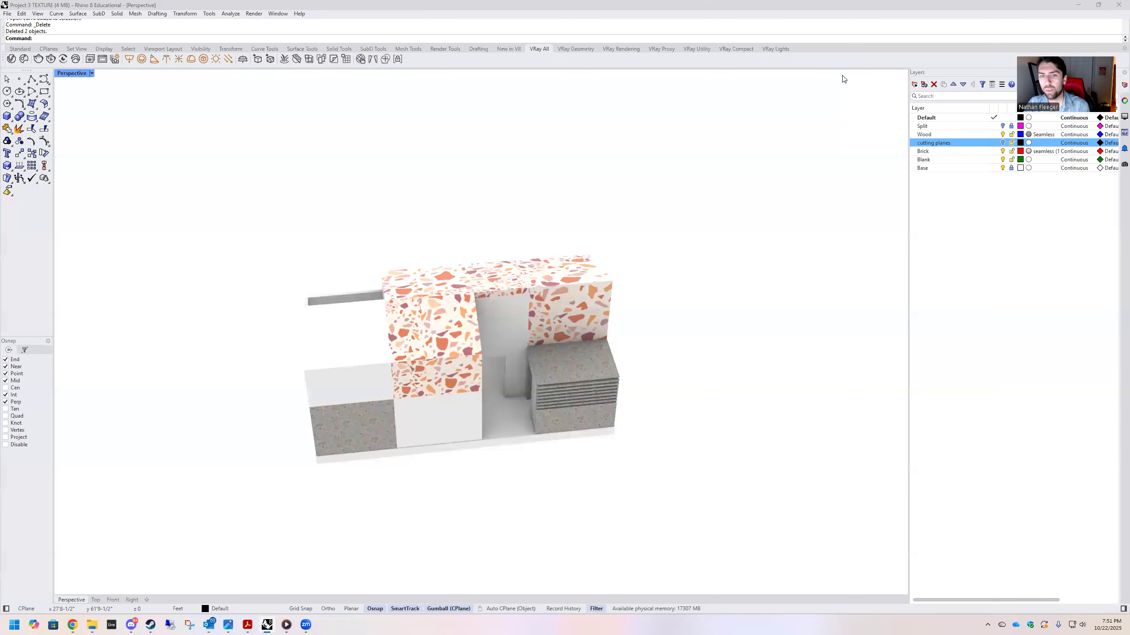
pyautogui.scroll(-6, 662, 283)
pyautogui.click(622, 310)
pyautogui.click(658, 330)
pyautogui.scroll(6, 660, 327)
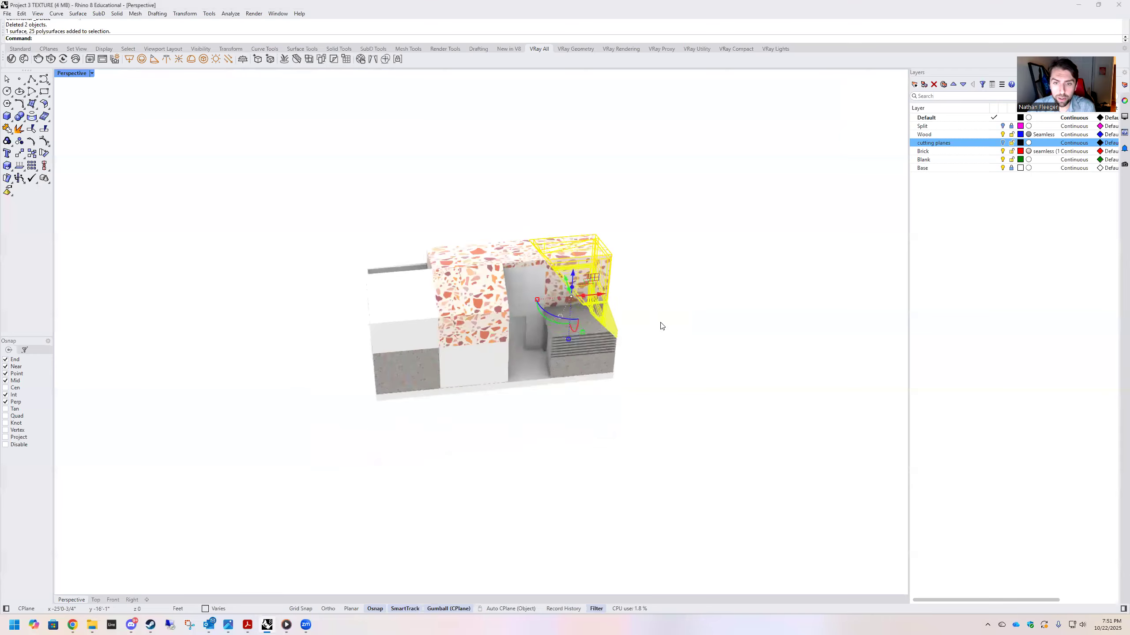
pyautogui.moveTo(563, 288); pyautogui.dragTo(751, 272)
# Pull the front slice with the louvred block forward off the base and move the slanted back wall slice away behind it
pyautogui.click(592, 366)
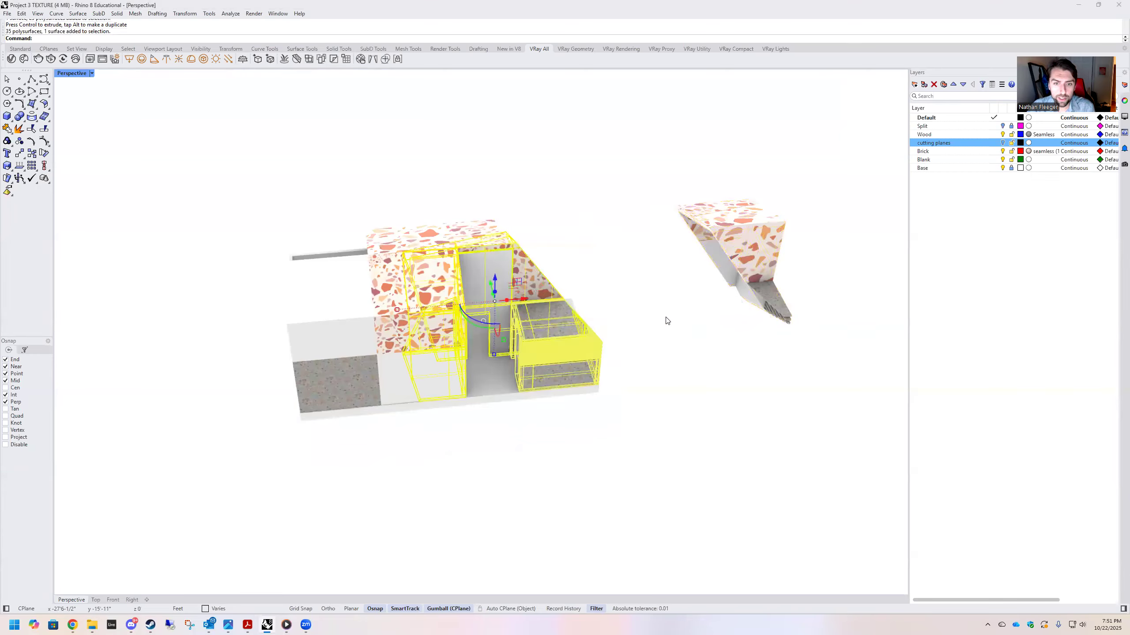
pyautogui.moveTo(642, 301); pyautogui.dragTo(493, 356, button='right')
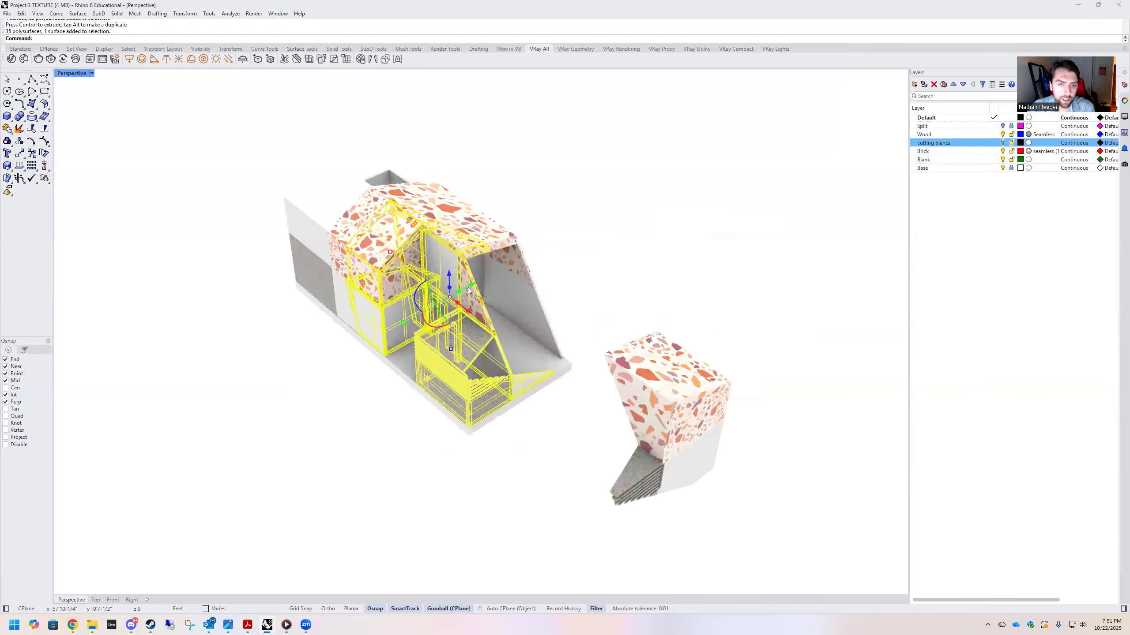
pyautogui.moveTo(468, 287); pyautogui.dragTo(306, 396)
pyautogui.click(515, 236)
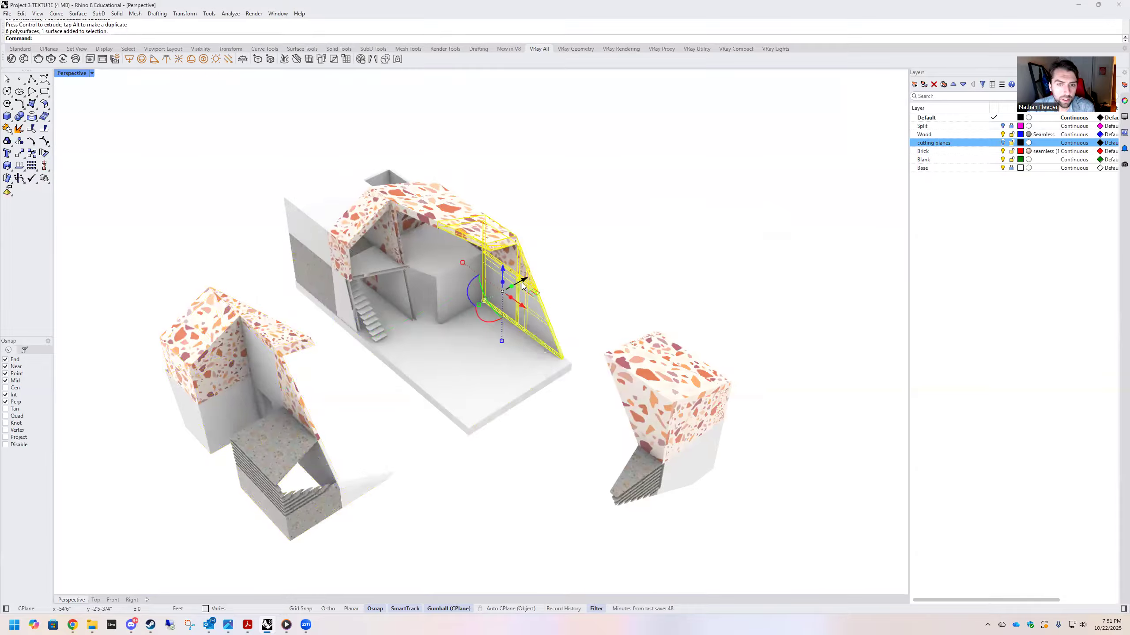
pyautogui.moveTo(523, 285); pyautogui.dragTo(658, 243)
# Move the two remaining rear slice groups away from the base, spreading them out behind the house
pyautogui.click(458, 245)
pyautogui.moveTo(439, 263); pyautogui.dragTo(278, 115)
pyautogui.click(347, 229)
pyautogui.click(347, 229)
pyautogui.moveTo(376, 198); pyautogui.dragTo(458, 130)
pyautogui.click(449, 242)
# Group the remaining fragment on the base together with its staircase
pyautogui.click(349, 317)
pyautogui.keyDown('shift'); pyautogui.click(371, 312); pyautogui.keyUp('shift')
pyautogui.scroll(5, 377, 306)
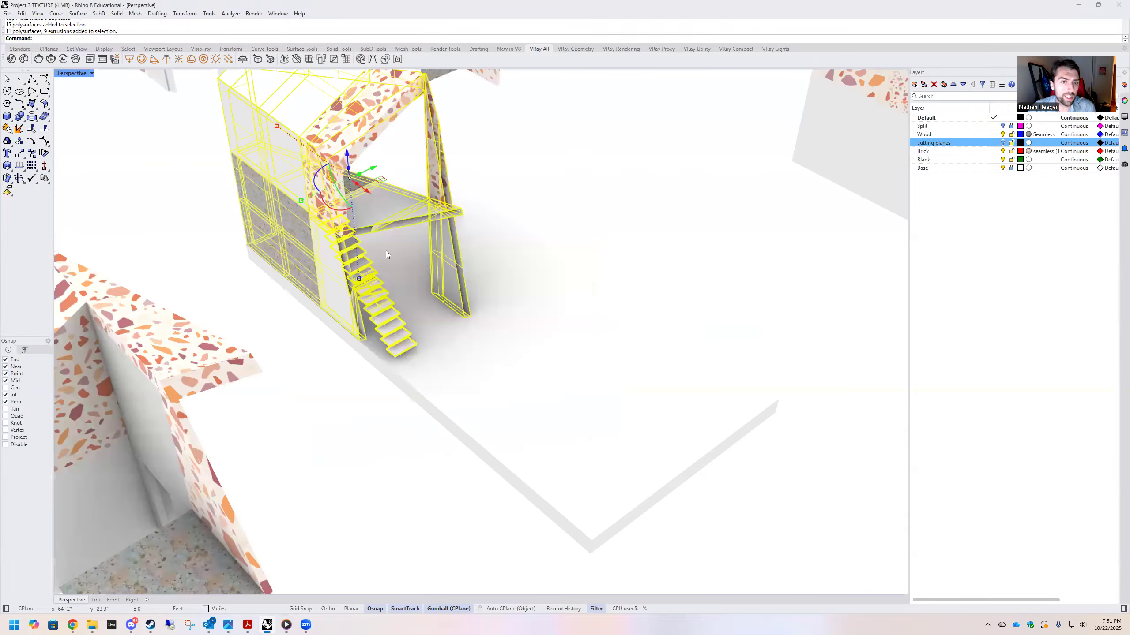
pyautogui.scroll(-4, 169, 196)
pyautogui.write('Group')
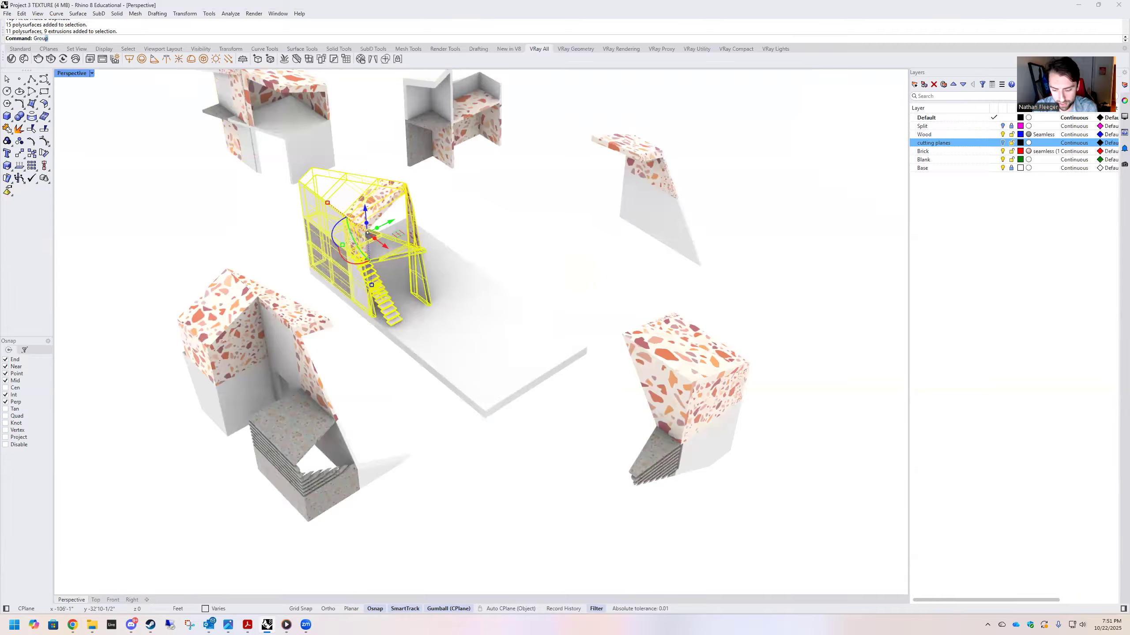
pyautogui.press('Return')
pyautogui.click(203, 233)
# Move the thin slanted back wall slice closer to the base, in front of the rear fragments
pyautogui.moveTo(398, 223); pyautogui.dragTo(353, 204, button='right')
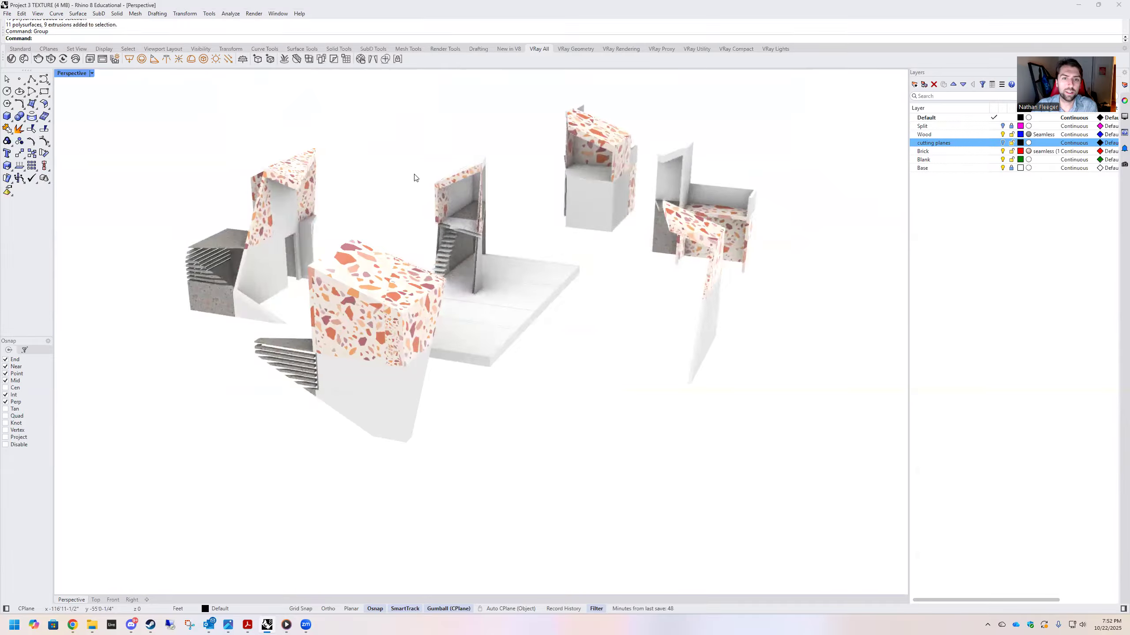
pyautogui.scroll(-2, 556, 195)
pyautogui.scroll(2, 566, 205)
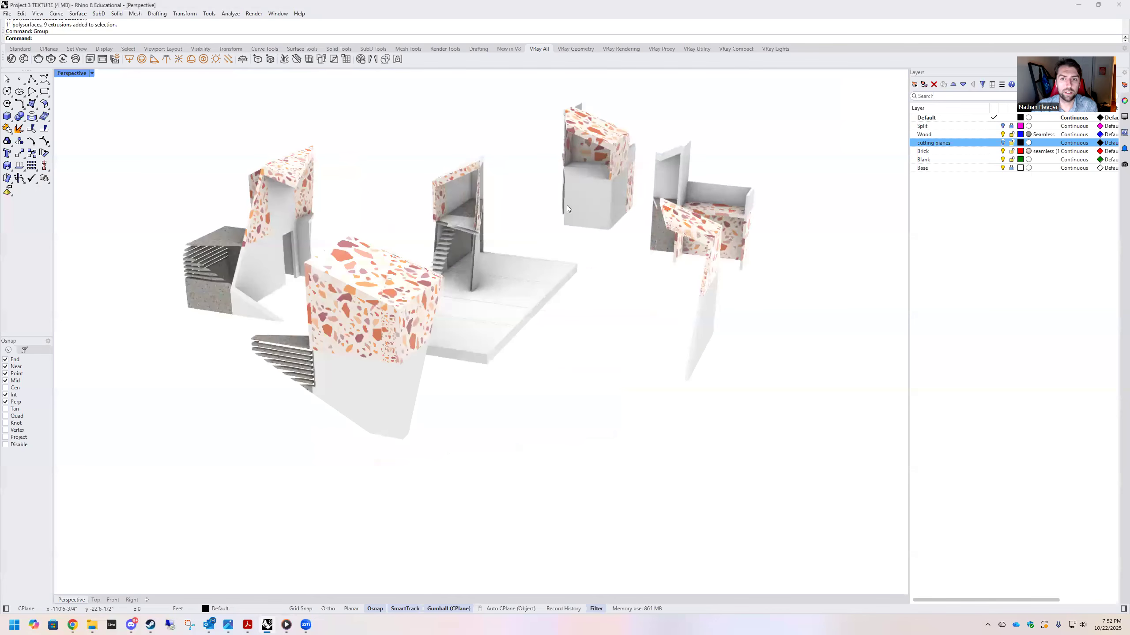
pyautogui.click(701, 293)
pyautogui.moveTo(703, 290); pyautogui.dragTo(592, 275)
pyautogui.click(669, 336)
pyautogui.scroll(-2, 673, 332)
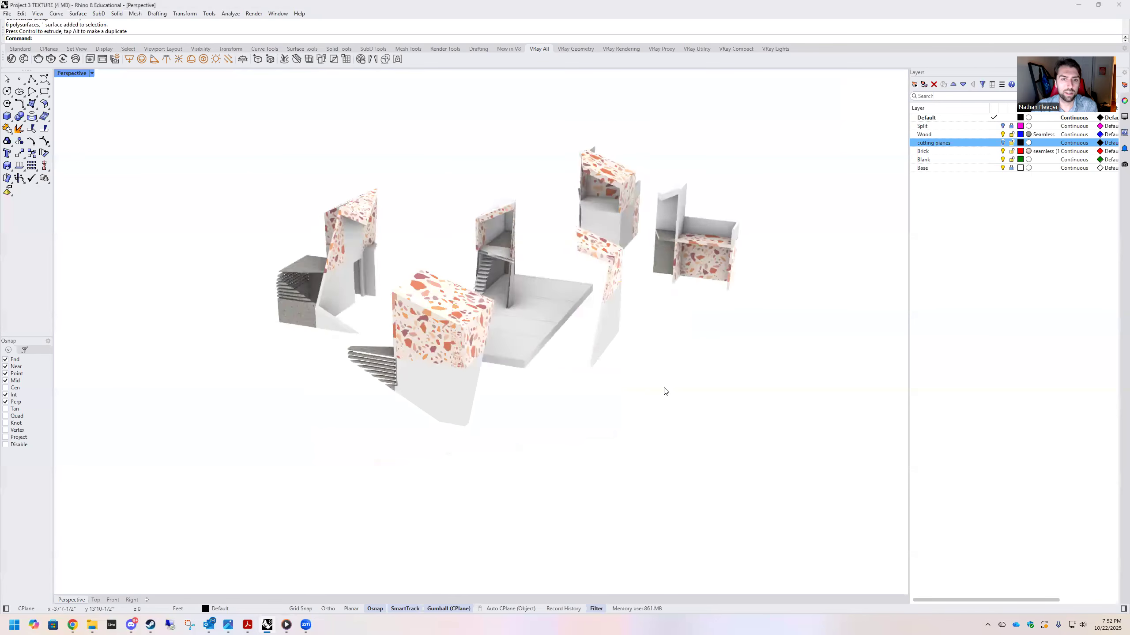
# Examine the separated house fragments from several sides
pyautogui.scroll(-3, 666, 391)
pyautogui.scroll(5, 658, 365)
pyautogui.scroll(-3, 527, 224)
pyautogui.scroll(5, 600, 345)
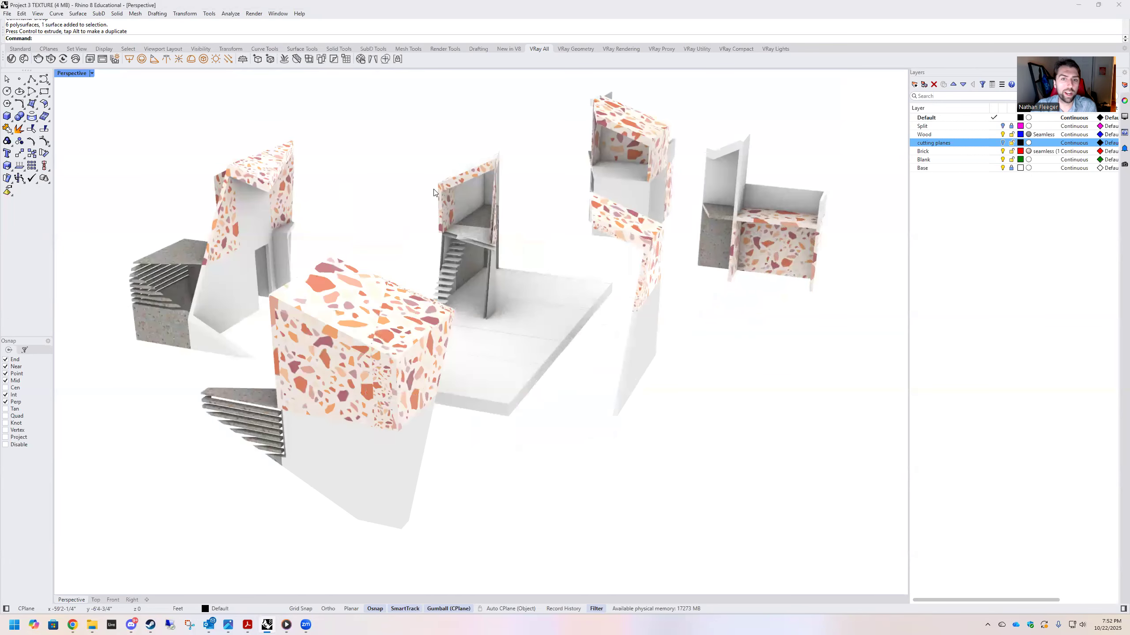
pyautogui.scroll(-2, 614, 267)
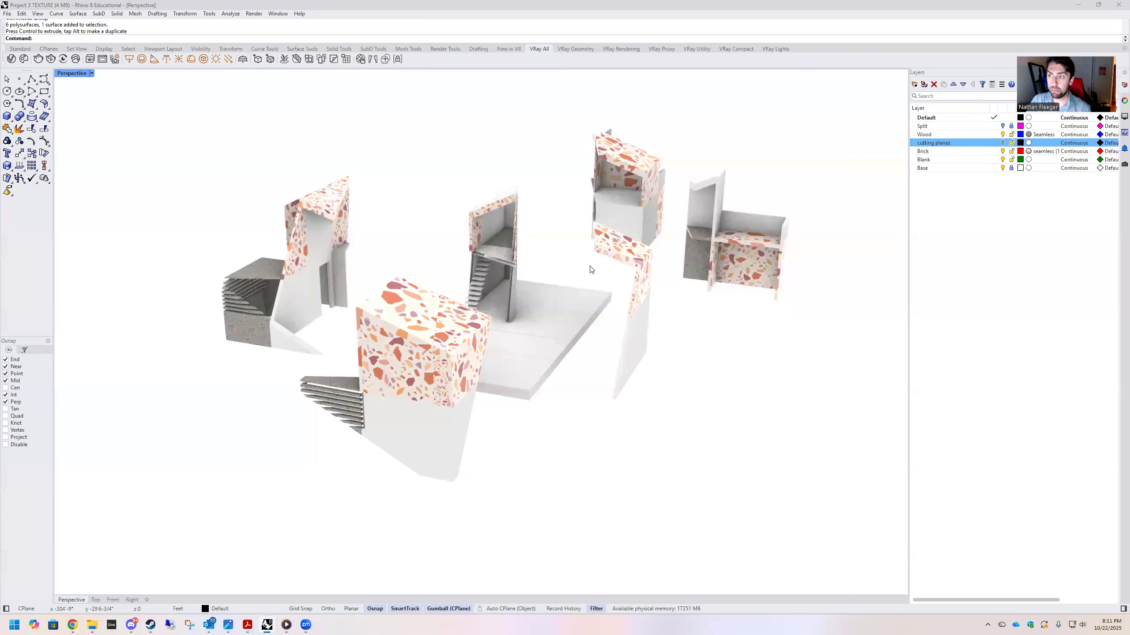
pyautogui.moveTo(537, 255); pyautogui.dragTo(661, 254, button='right')
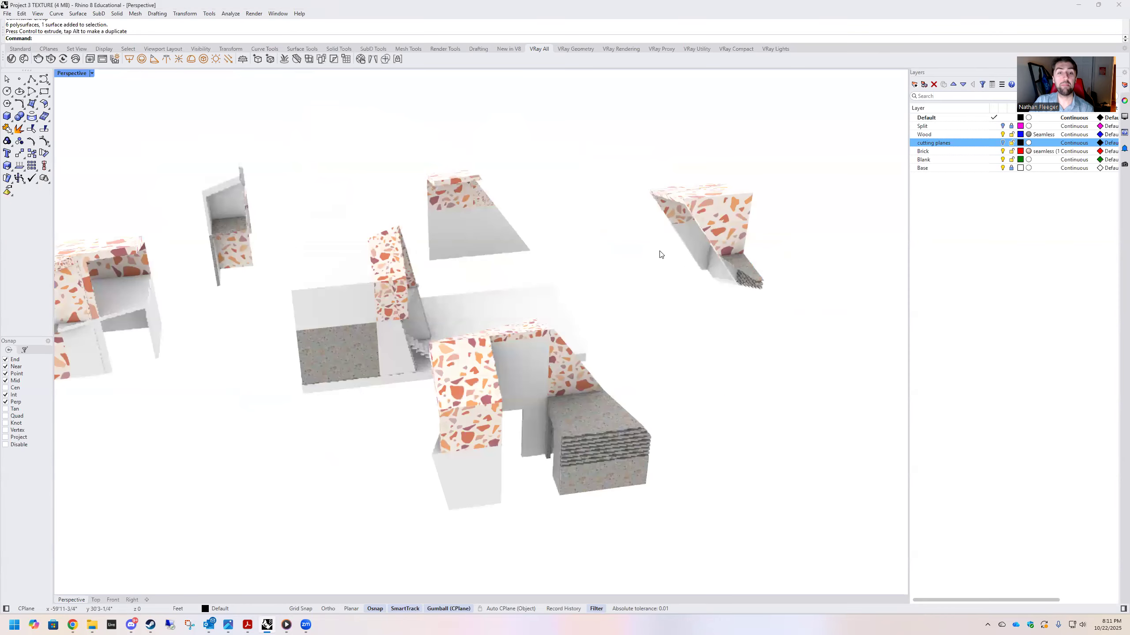
pyautogui.scroll(-6, 678, 262)
pyautogui.scroll(6, 454, 266)
pyautogui.moveTo(547, 327); pyautogui.dragTo(566, 320, button='right')
pyautogui.scroll(-2, 565, 323)
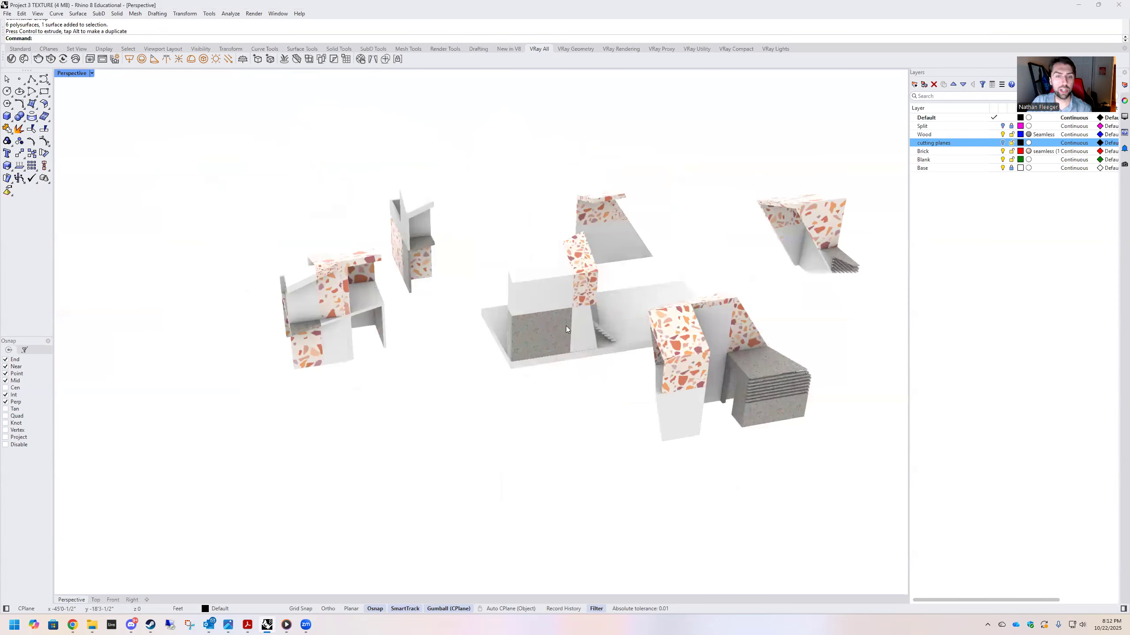
# Switch to the Project 3 Transform document in the browser and read the Step 4 transformation options
pyautogui.moveTo(305, 625)
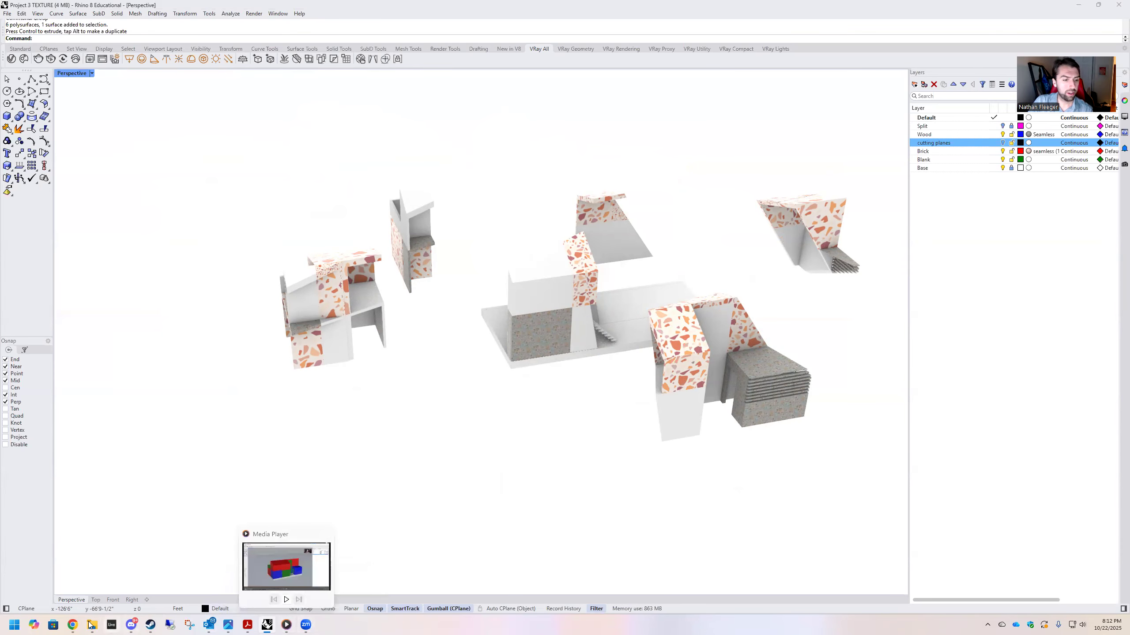
pyautogui.moveTo(73, 625)
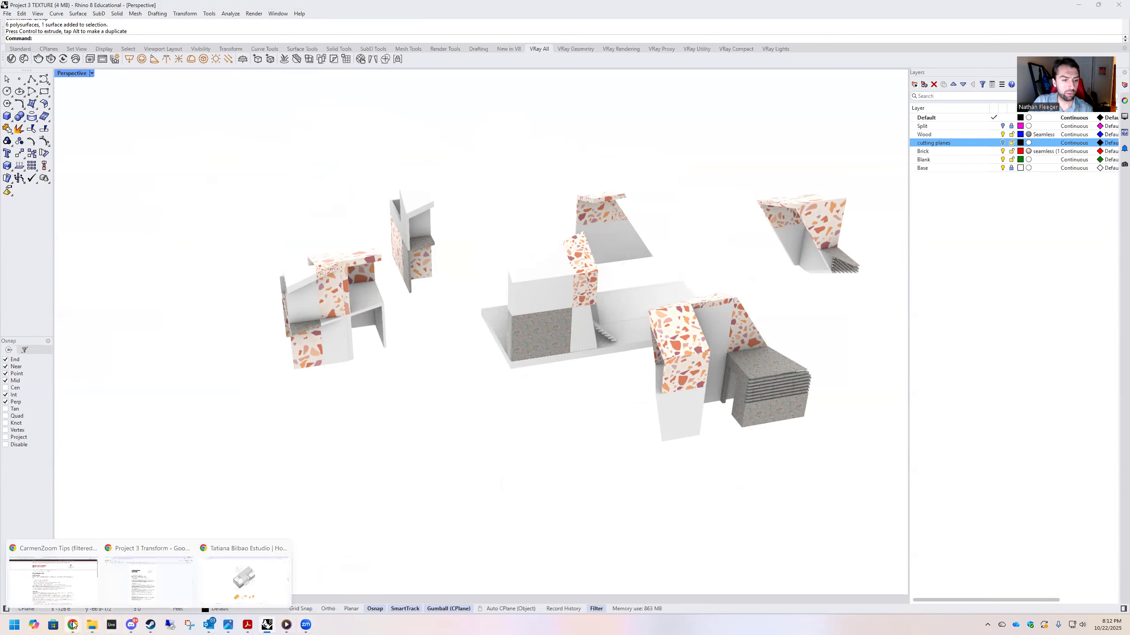
pyautogui.click(133, 581)
pyautogui.scroll(-5, 573, 335)
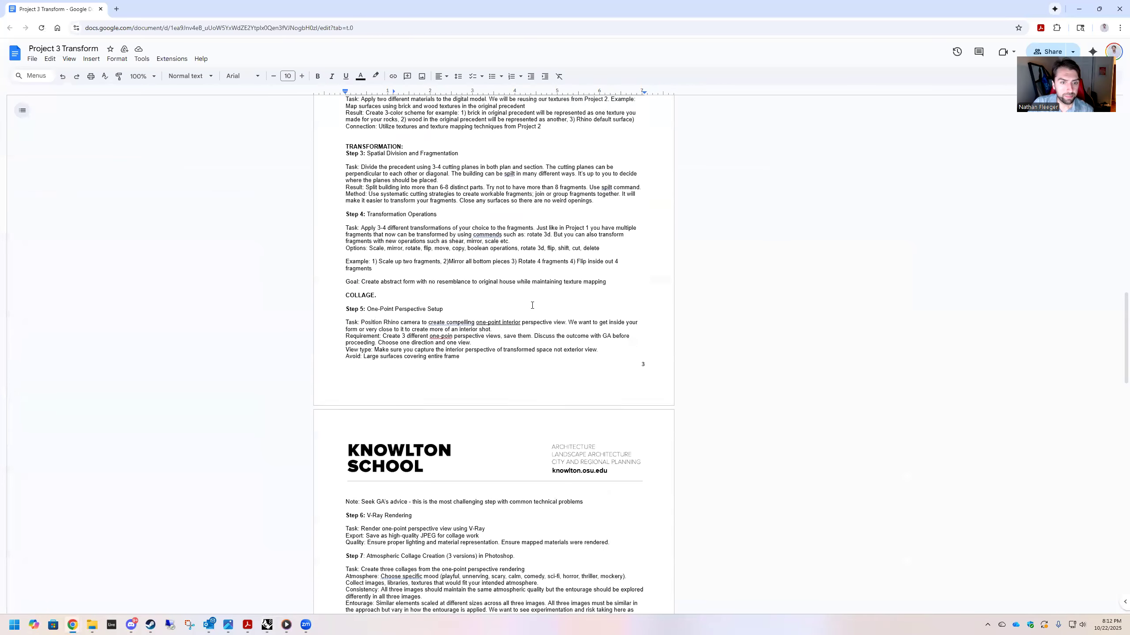
pyautogui.scroll(2, 621, 406)
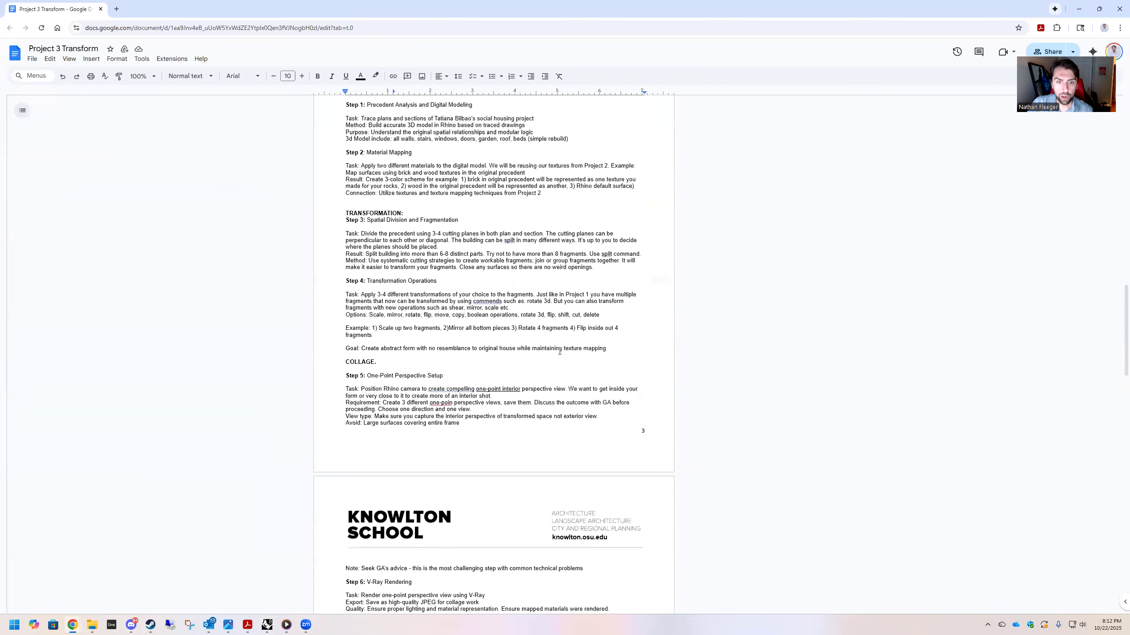
pyautogui.scroll(1, 550, 350)
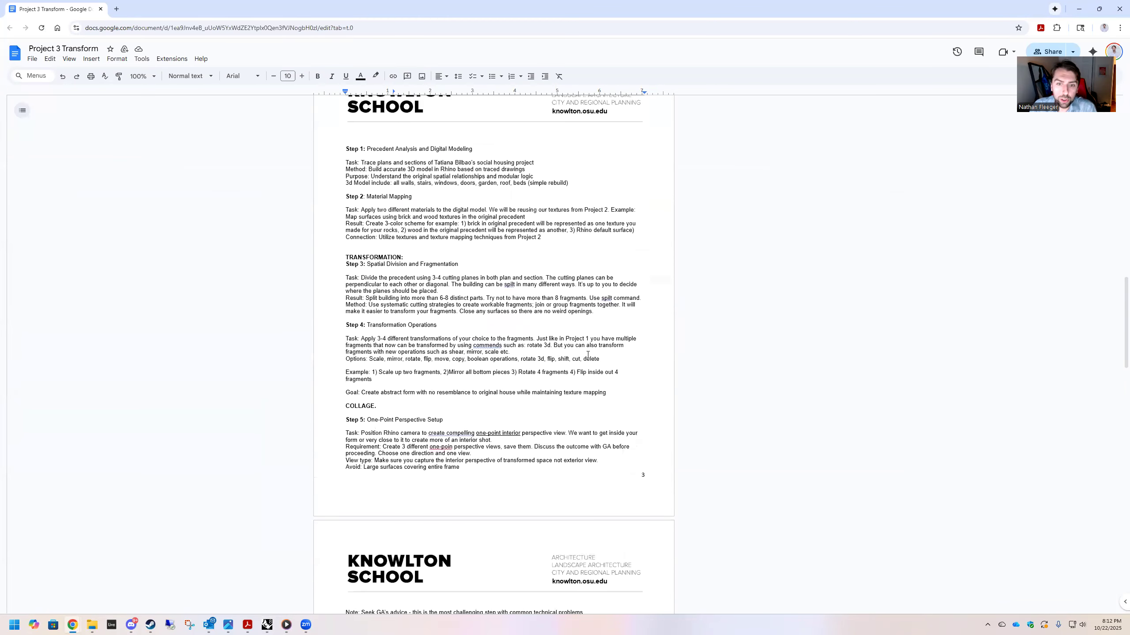
pyautogui.moveTo(370, 359); pyautogui.dragTo(394, 360)
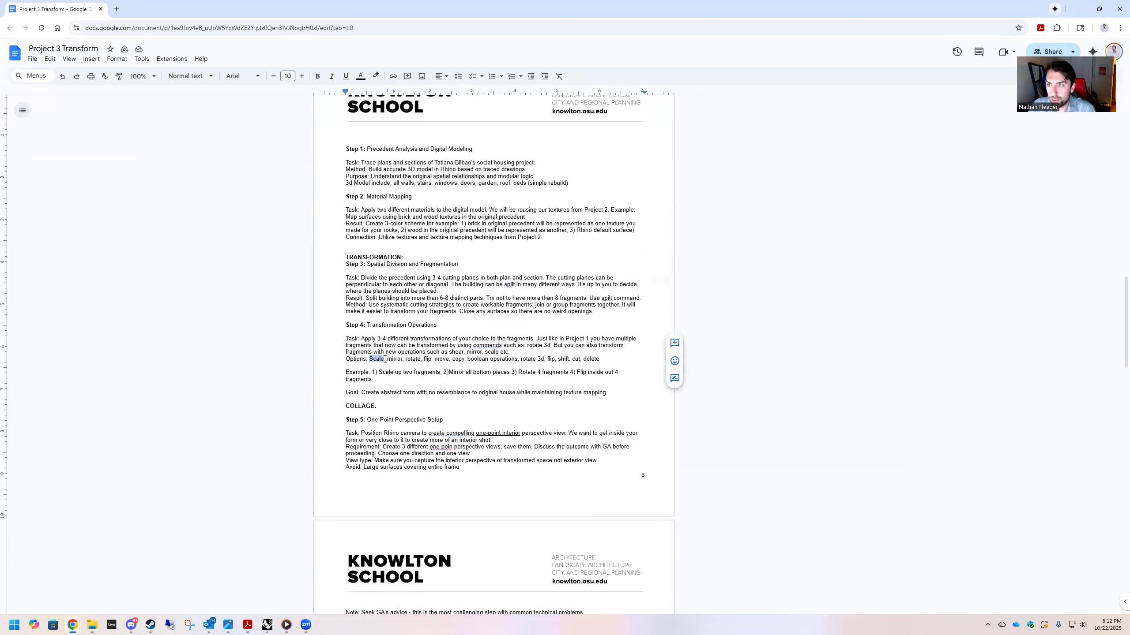
pyautogui.moveTo(403, 359); pyautogui.dragTo(445, 356)
pyautogui.click(450, 351)
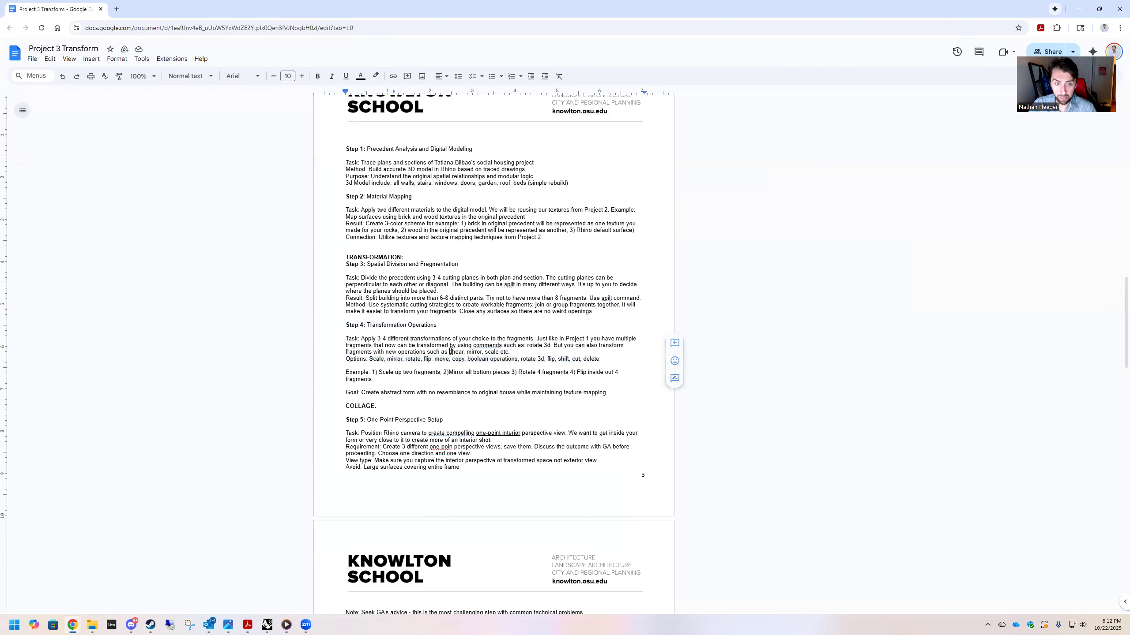
# Switch back to Rhino and inspect the fragment on the base and the surrounding separated pieces
pyautogui.click(1092, 9)
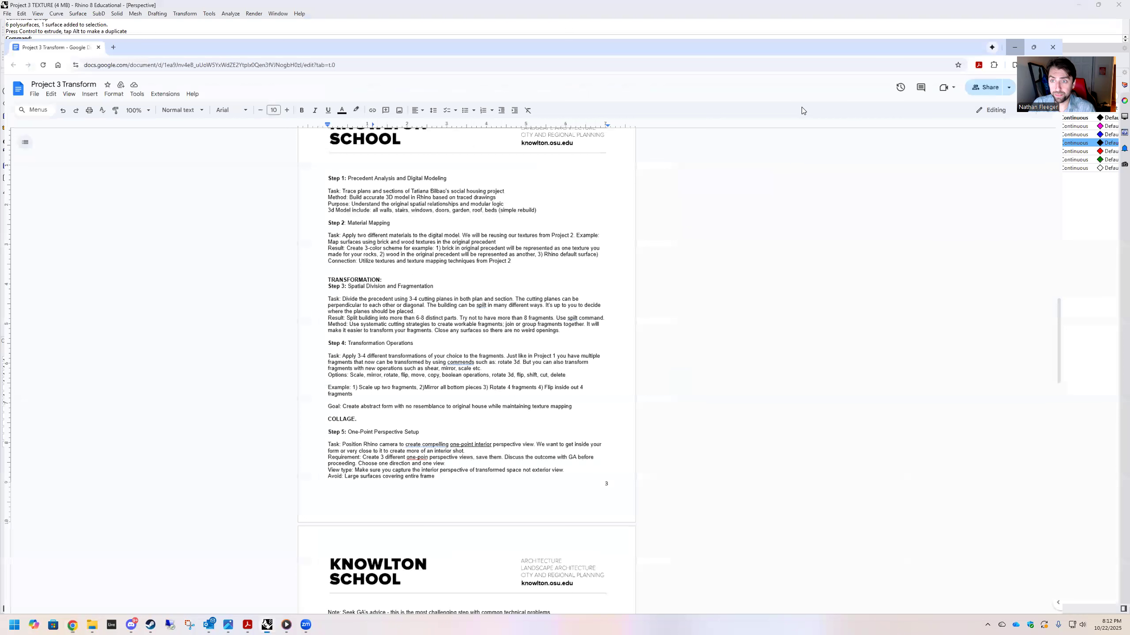
pyautogui.click(573, 339)
pyautogui.scroll(6, 690, 337)
pyautogui.moveTo(690, 337); pyautogui.dragTo(628, 375, button='right')
pyautogui.scroll(-8, 618, 293)
pyautogui.press('Escape')
pyautogui.scroll(2, 574, 340)
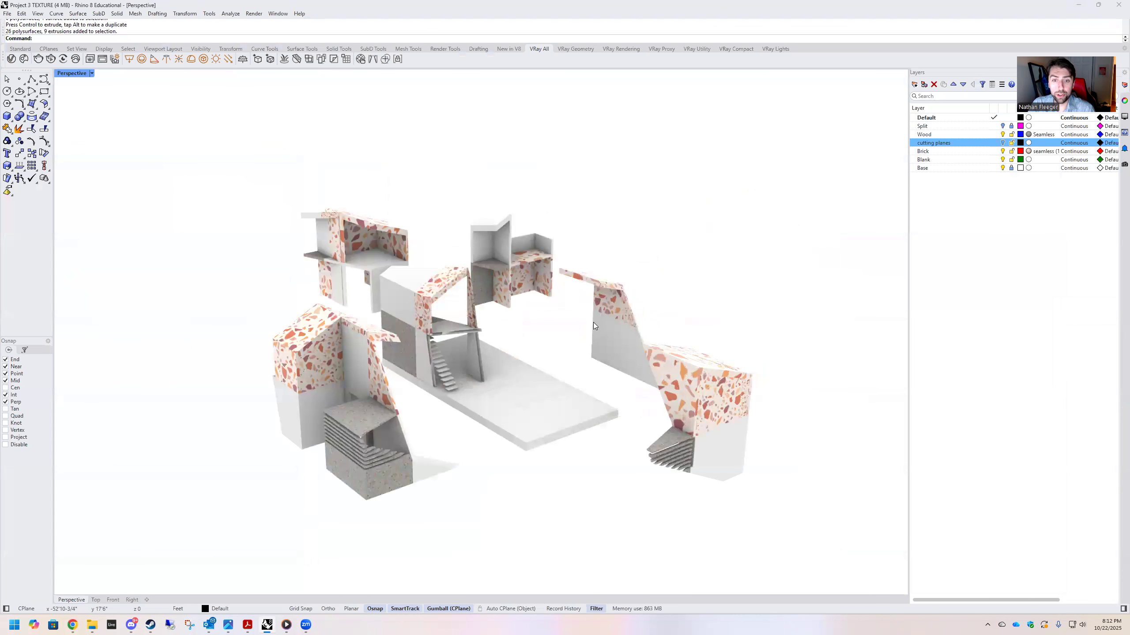
# Save the model as a new file named Project 3 PIECES in the Project 3 NEW folder
pyautogui.click(7, 14)
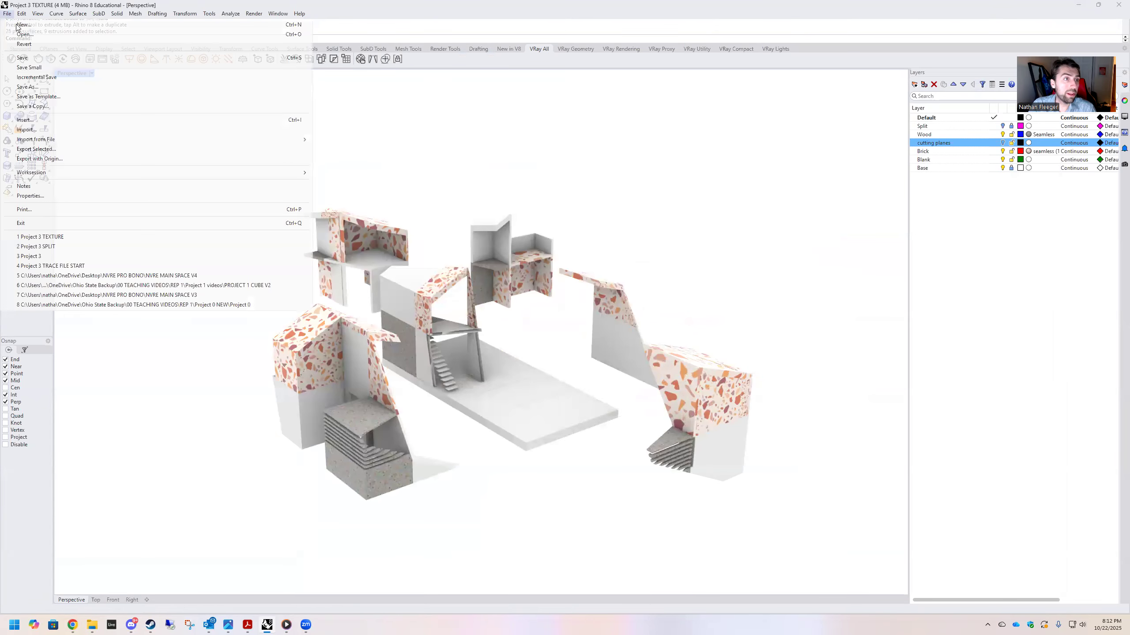
pyautogui.click(27, 87)
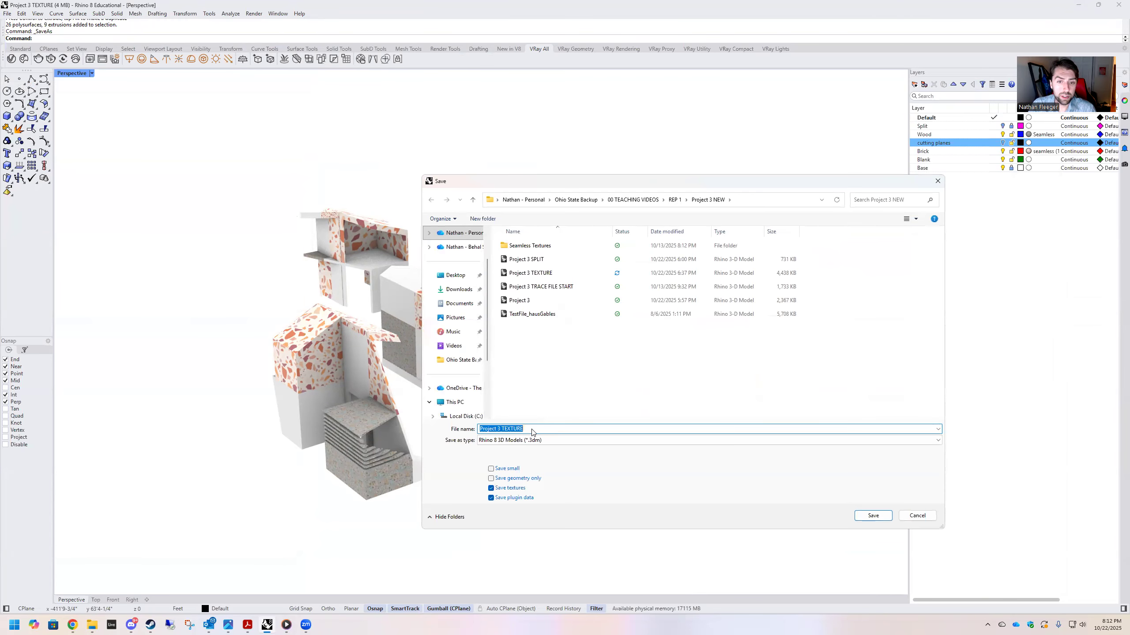
pyautogui.click(545, 428)
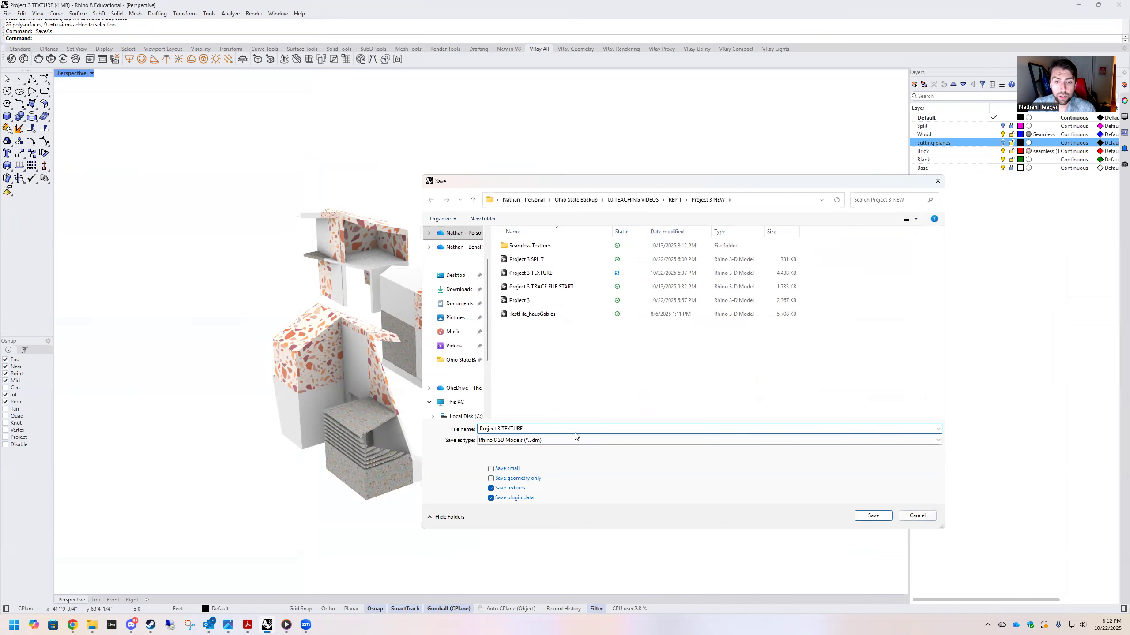
pyautogui.press('BackSpace')
pyautogui.press('BackSpace')
pyautogui.press('BackSpace')
pyautogui.press('BackSpace')
pyautogui.press('BackSpace')
pyautogui.press('BackSpace')
pyautogui.press('BackSpace')
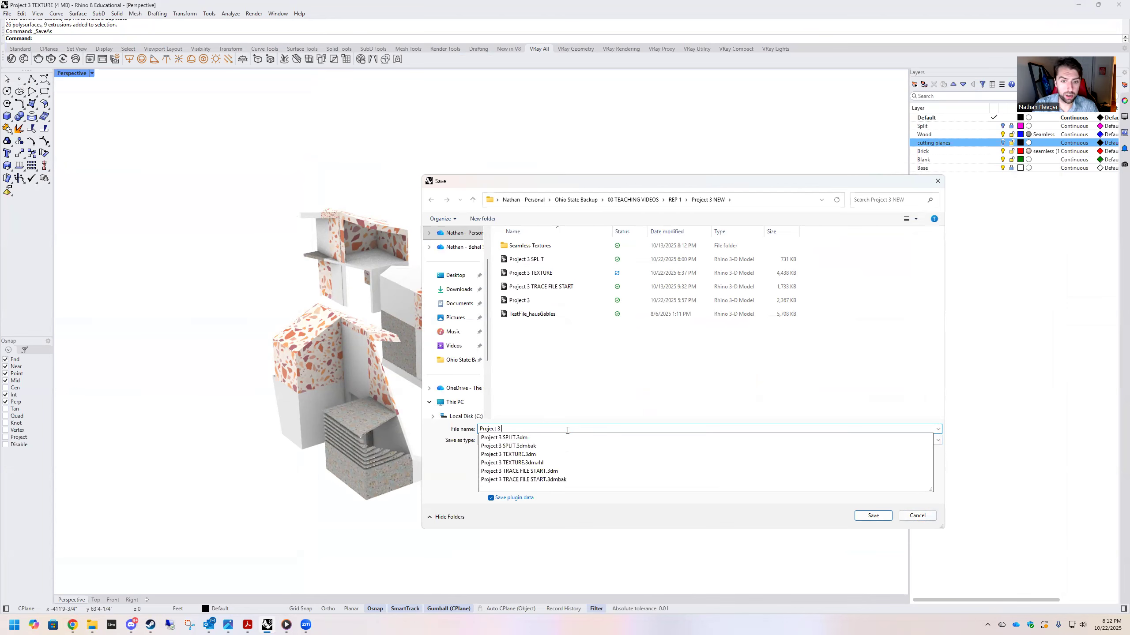
pyautogui.write('Pieces')
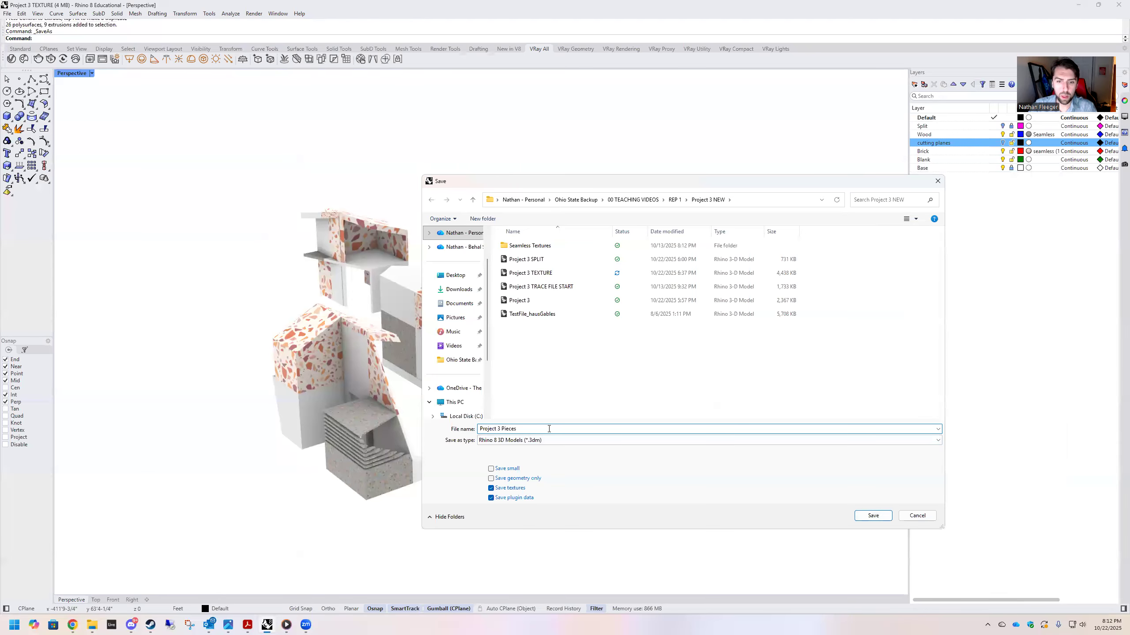
pyautogui.press('BackSpace')
pyautogui.press('BackSpace')
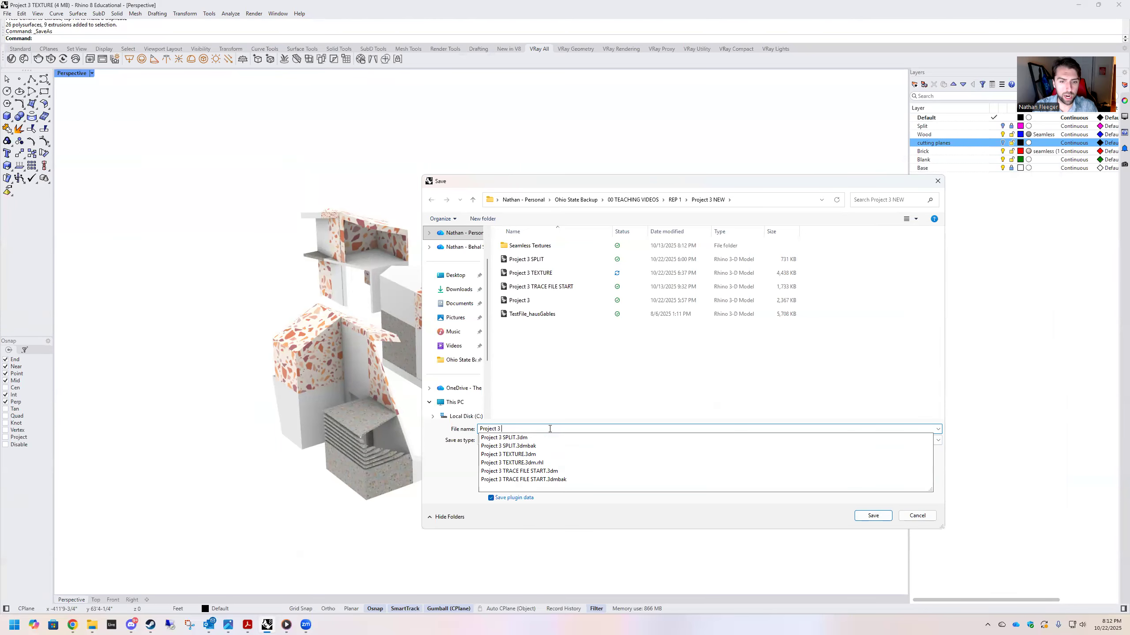
pyautogui.write('IECES')
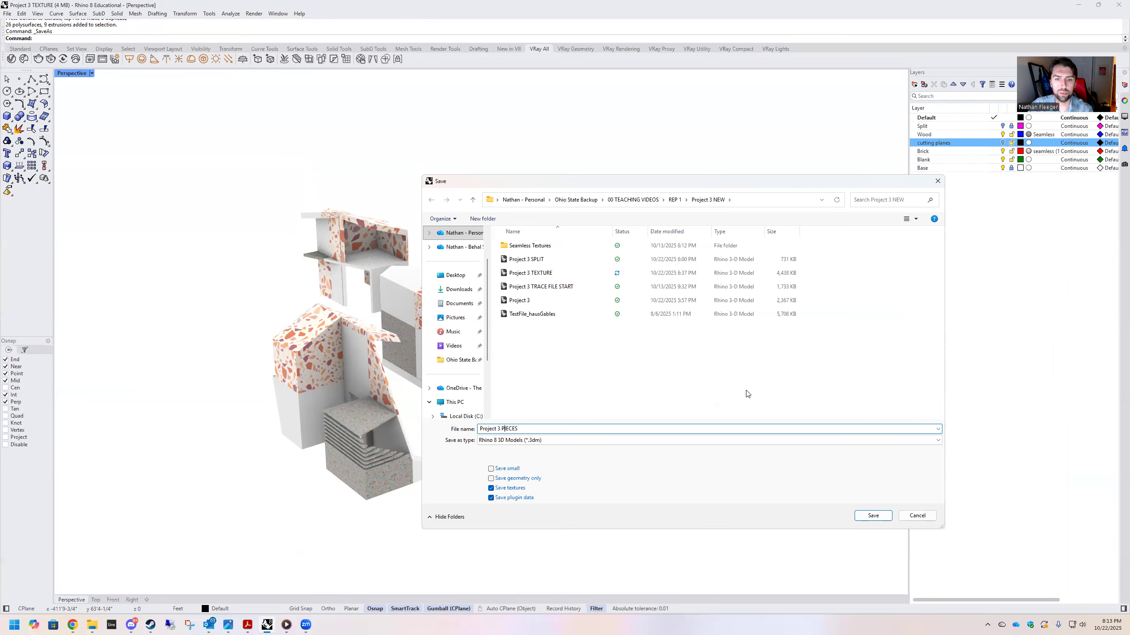
pyautogui.click(872, 516)
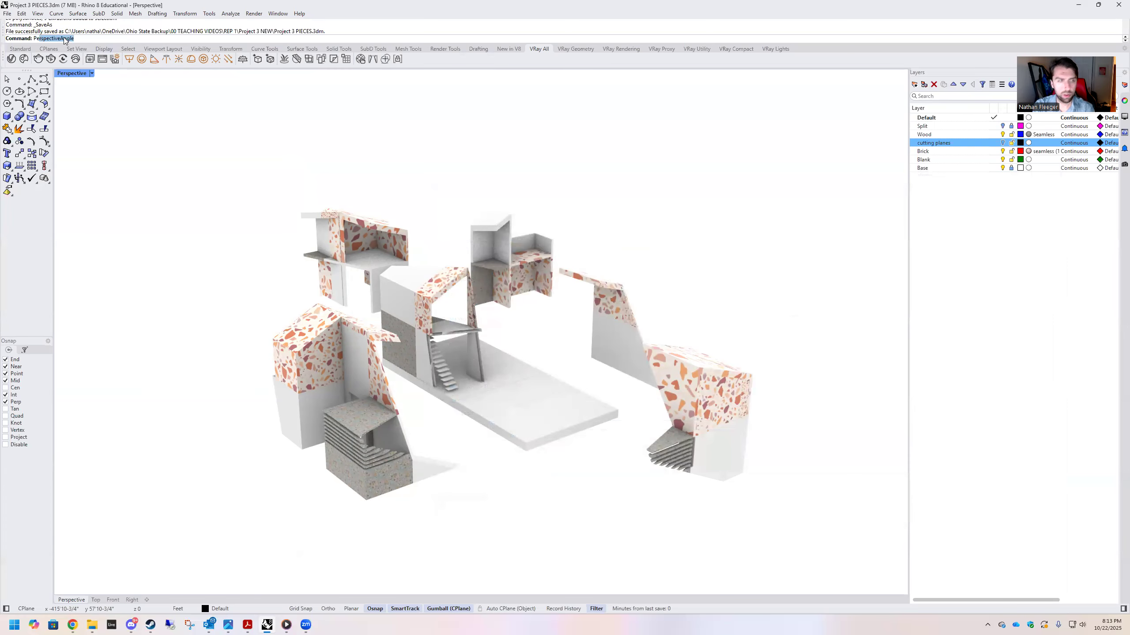
pyautogui.write('Pel')
pyautogui.press('BackSpace')
pyautogui.press('BackSpace')
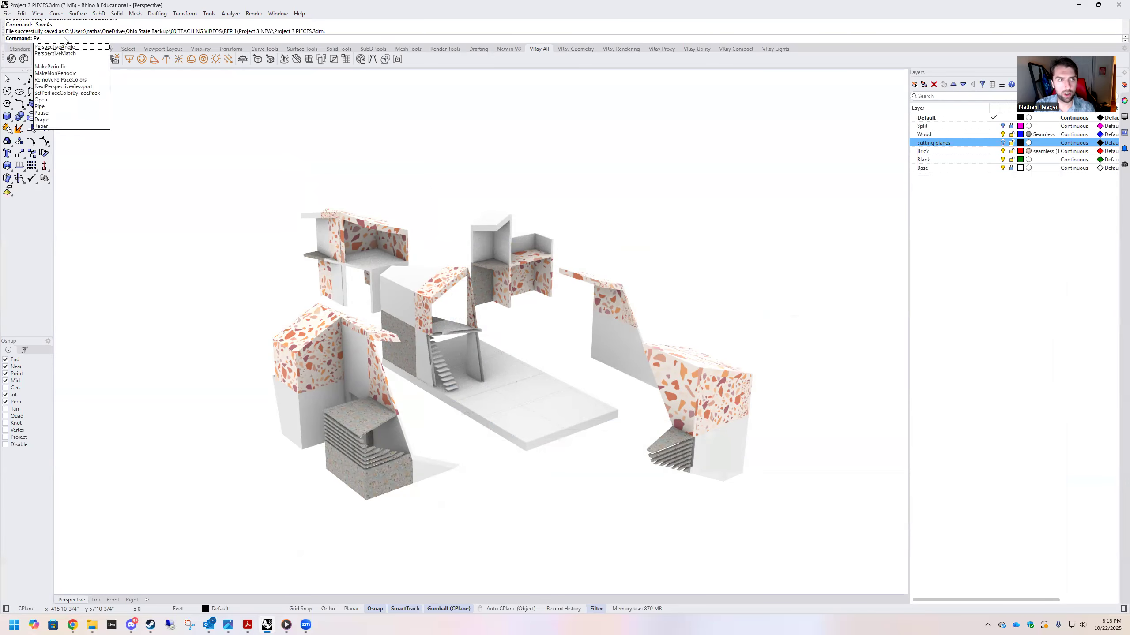
pyautogui.write('iECE')
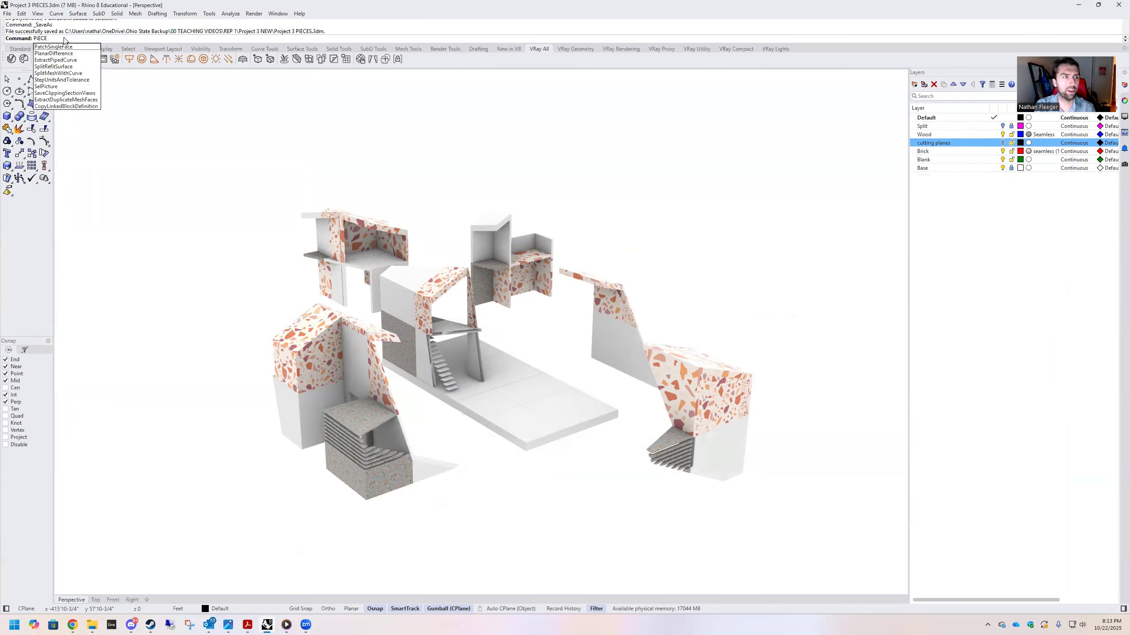
pyautogui.press('Escape')
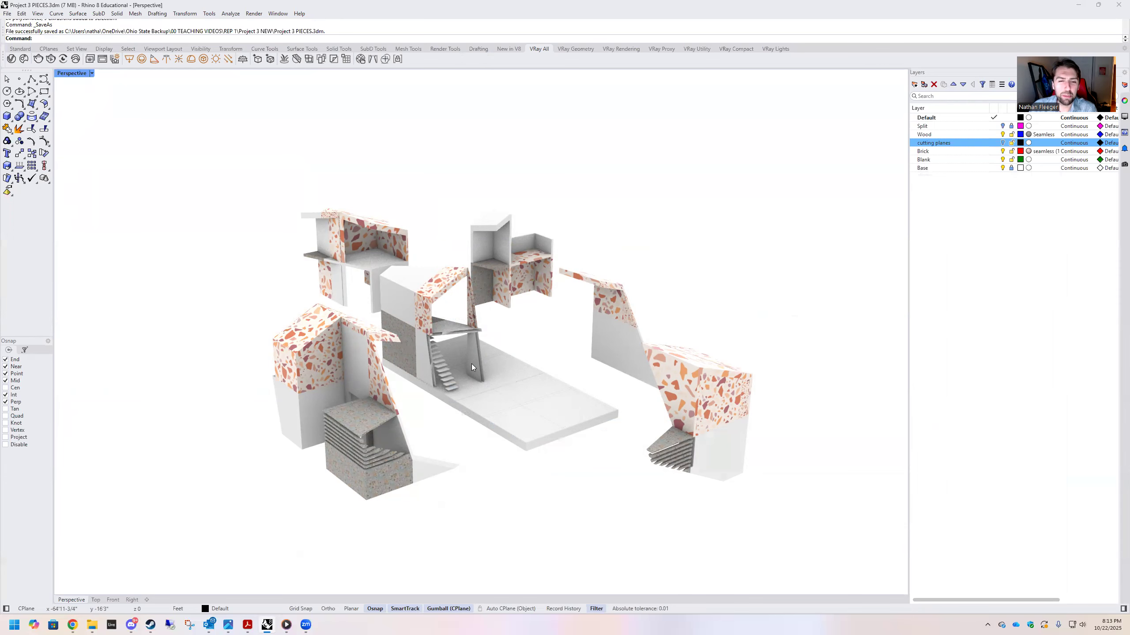
pyautogui.scroll(3, 471, 364)
pyautogui.scroll(-4, 511, 356)
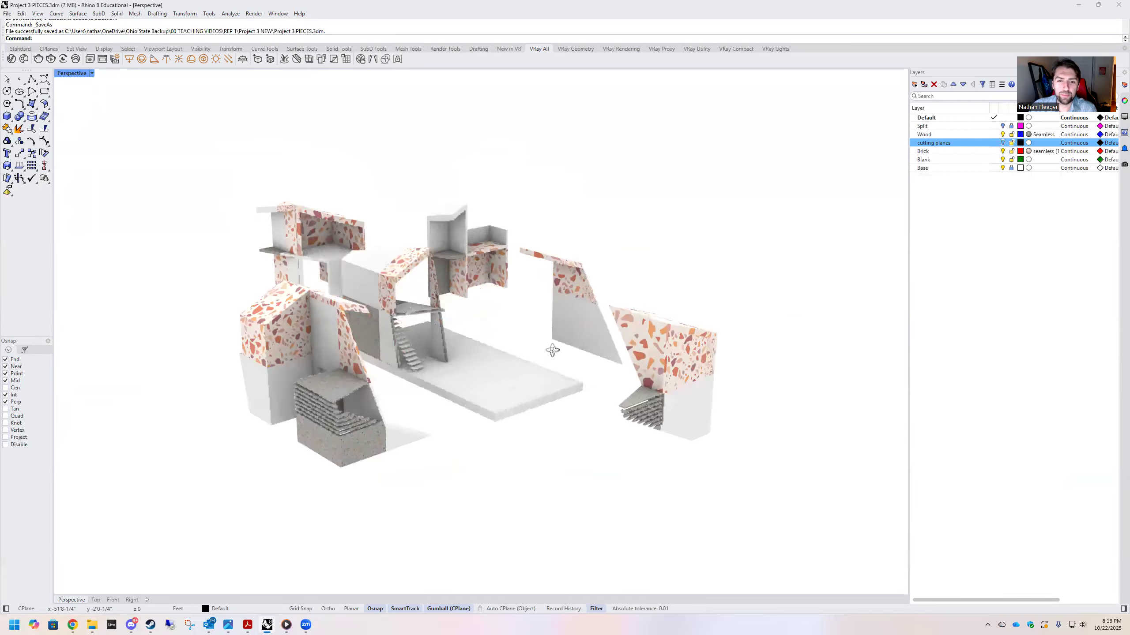
# Select the brick-textured roof and wall piece of the fragment standing on the base and ungroup it
pyautogui.scroll(-1, 603, 411)
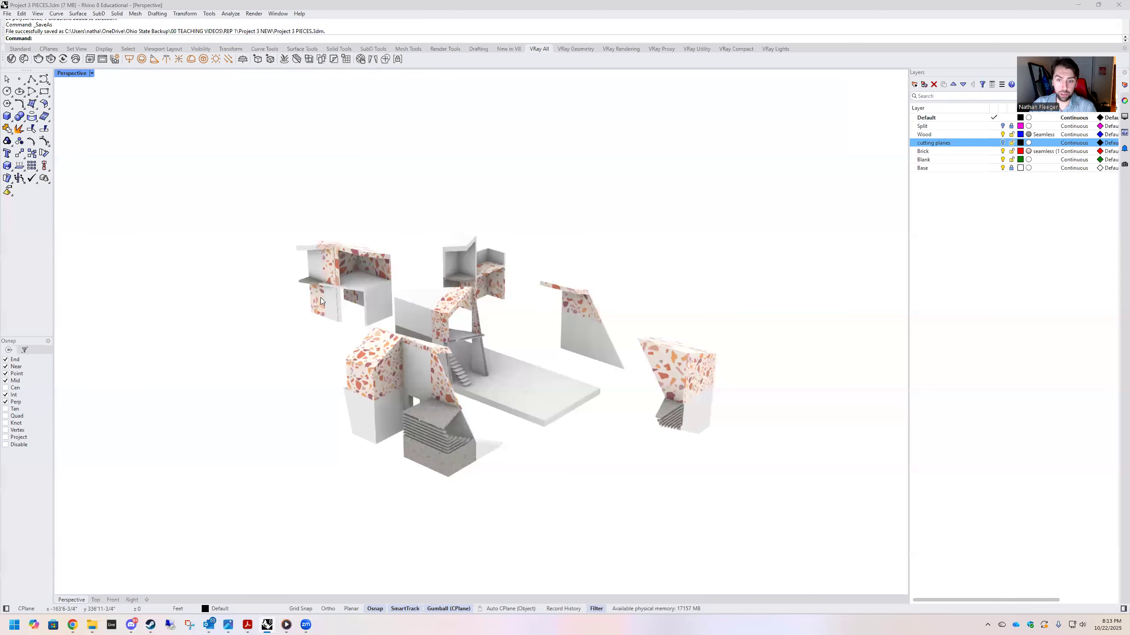
pyautogui.moveTo(323, 301); pyautogui.dragTo(530, 383, button='right')
pyautogui.moveTo(412, 361); pyautogui.dragTo(304, 303, button='right')
pyautogui.scroll(3, 529, 387)
pyautogui.click(304, 304)
pyautogui.click(304, 337)
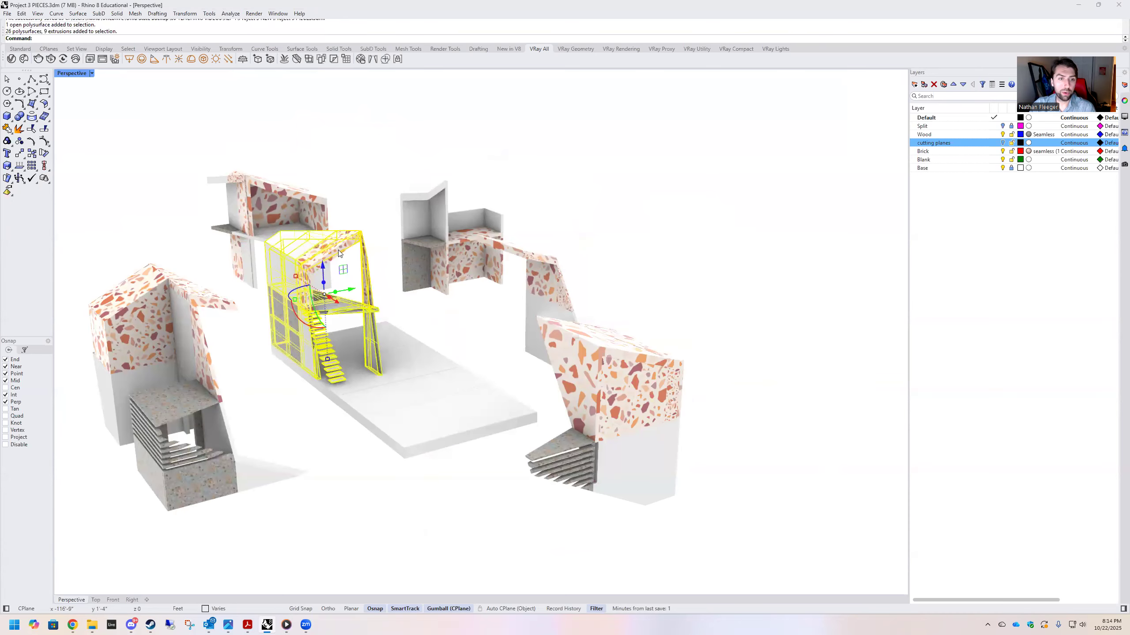
pyautogui.scroll(2, 312, 250)
pyautogui.scroll(2, 329, 258)
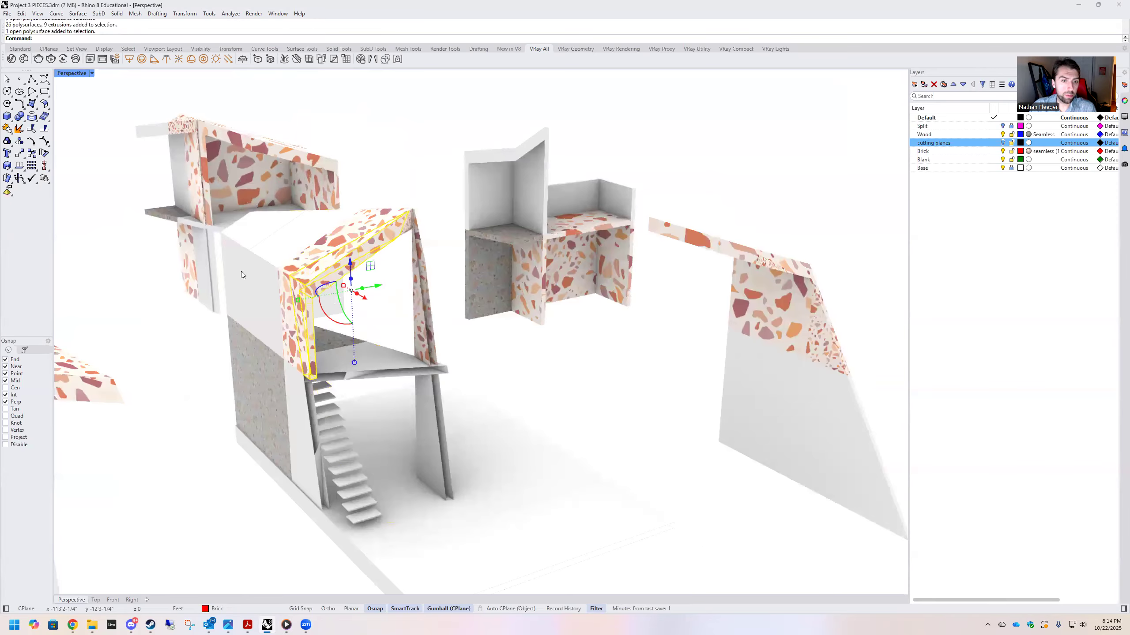
pyautogui.write('Ungroup')
pyautogui.press('Return')
# Select all parts of the fragment on the base, including the stairs and stone walls, and group them together
pyautogui.moveTo(161, 396); pyautogui.dragTo(401, 493, button='right')
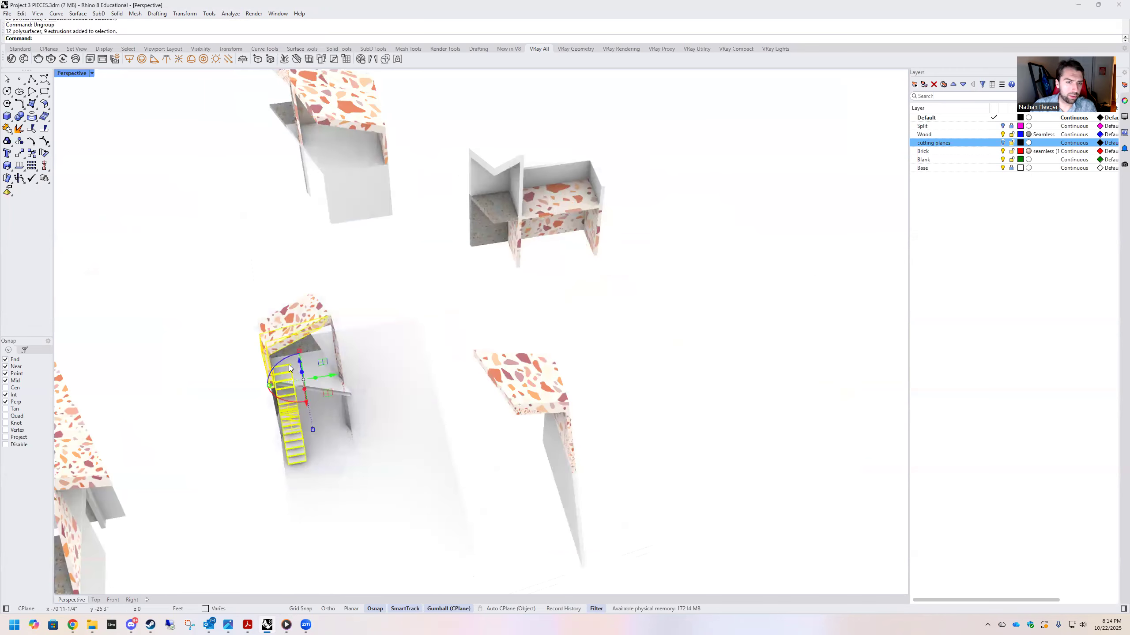
pyautogui.scroll(3, 293, 356)
pyautogui.moveTo(146, 182); pyautogui.dragTo(167, 243)
pyautogui.moveTo(167, 243); pyautogui.dragTo(295, 336, button='right')
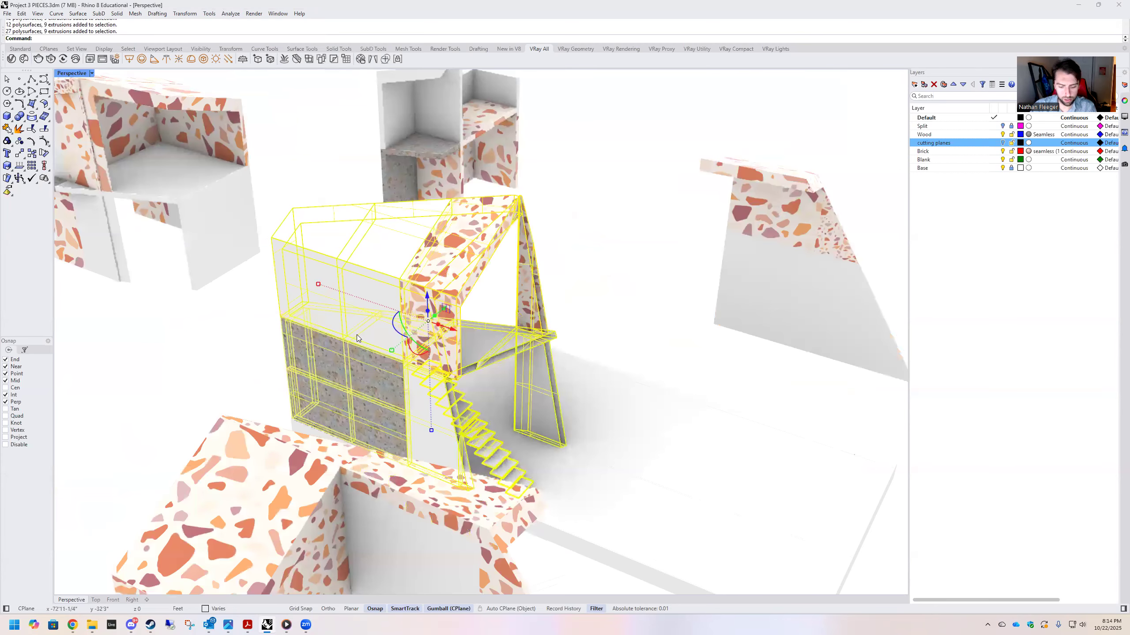
pyautogui.write('Gr')
pyautogui.press('Return')
pyautogui.moveTo(505, 302); pyautogui.dragTo(372, 305, button='right')
# Start a Shear on the grouped fragment, with the origin at its bottom outer corner and the reference point straight above on that edge
pyautogui.write('Shear')
pyautogui.press('Return')
pyautogui.moveTo(343, 340); pyautogui.dragTo(466, 429, button='right')
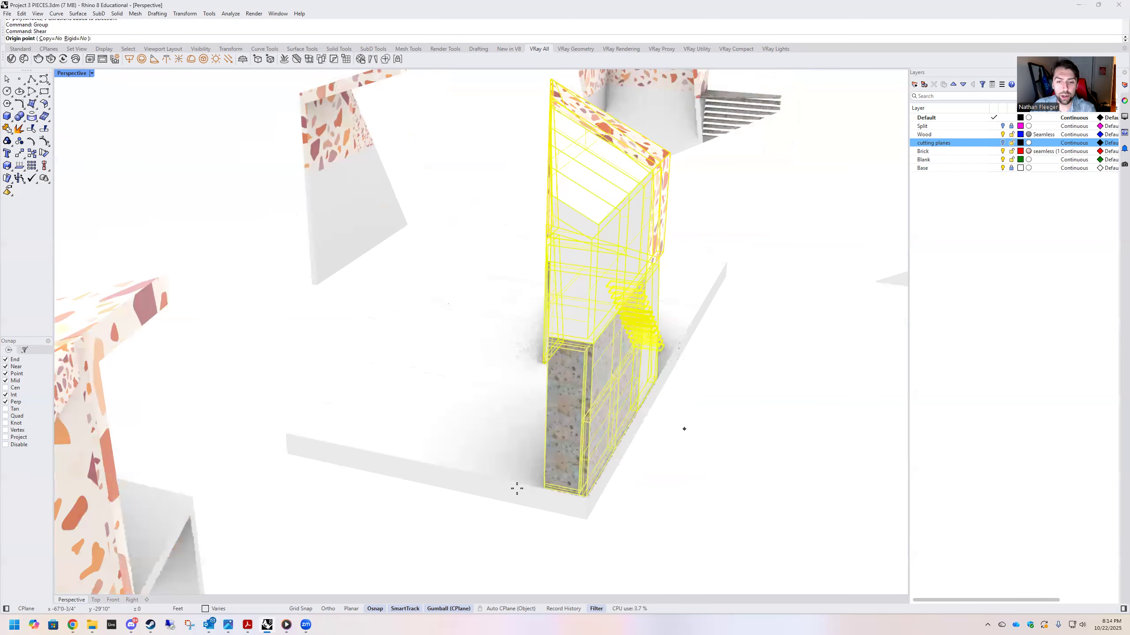
pyautogui.moveTo(517, 489); pyautogui.dragTo(527, 510, button='right')
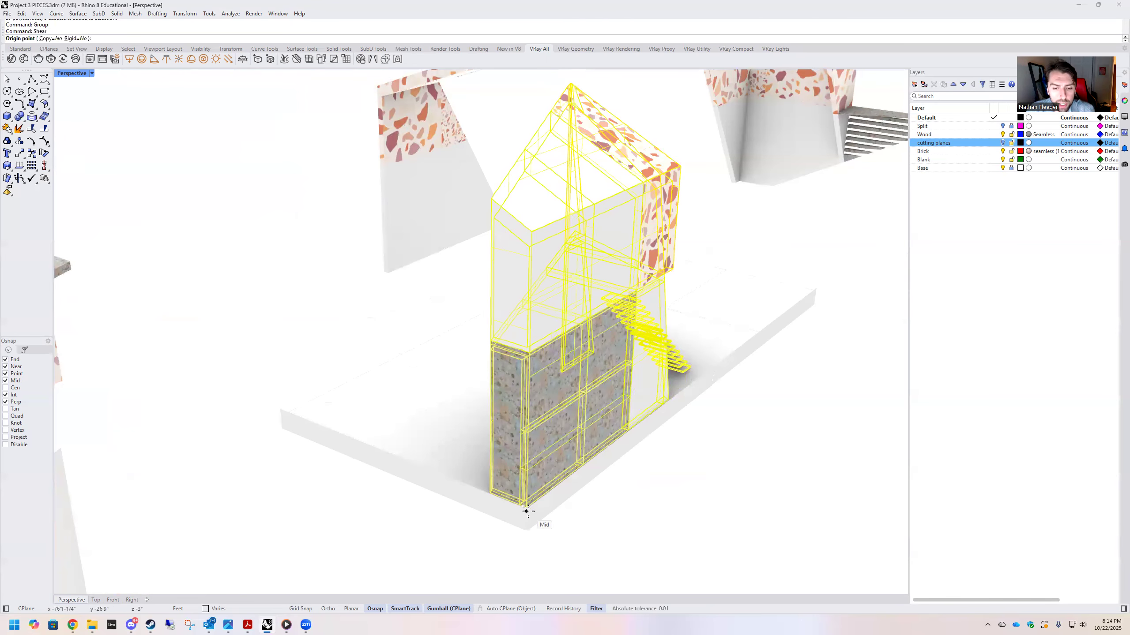
pyautogui.scroll(1, 524, 505)
pyautogui.scroll(3, 527, 498)
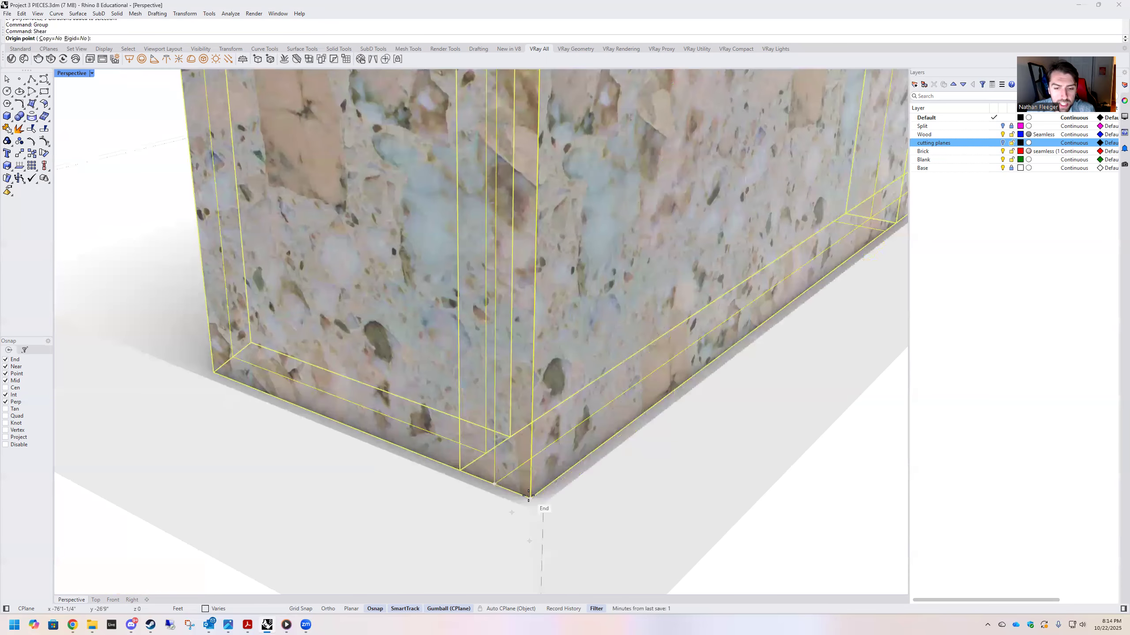
pyautogui.click(529, 493)
pyautogui.scroll(-4, 528, 493)
pyautogui.scroll(-3, 534, 254)
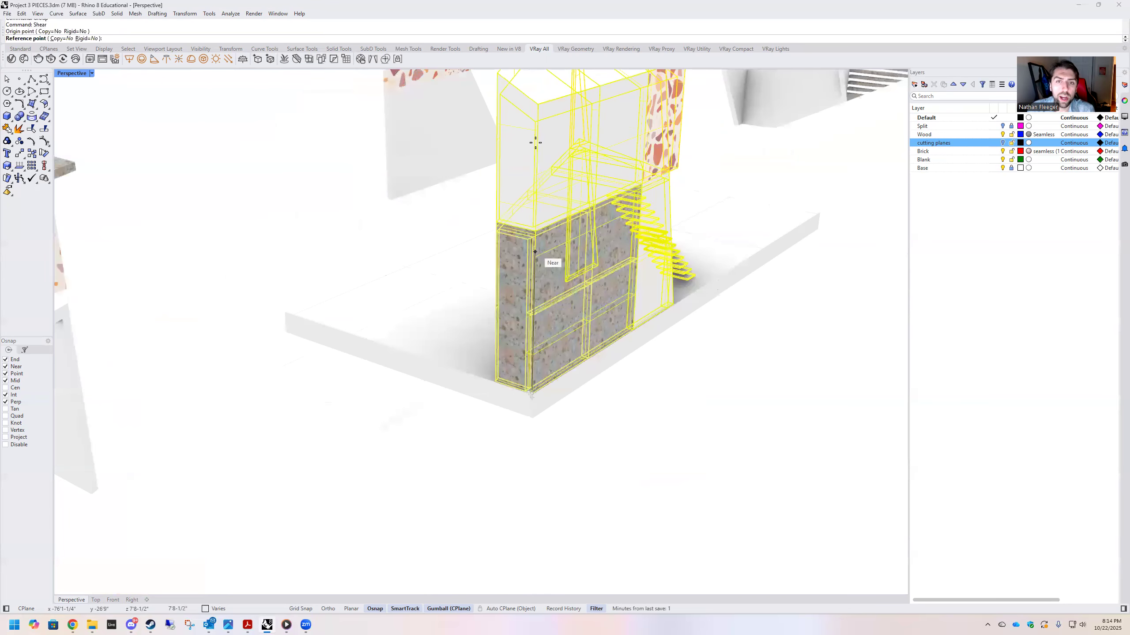
pyautogui.click(535, 139)
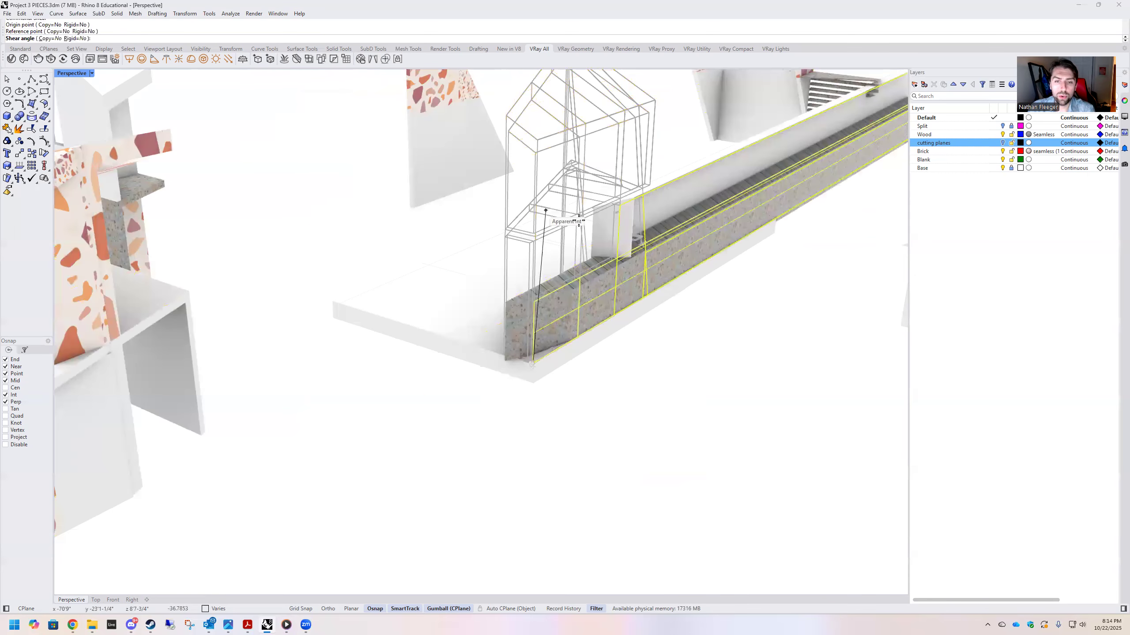
# Try a shear angle of 60 on the fragment, inspect it, and undo the shear
pyautogui.scroll(-2, 579, 233)
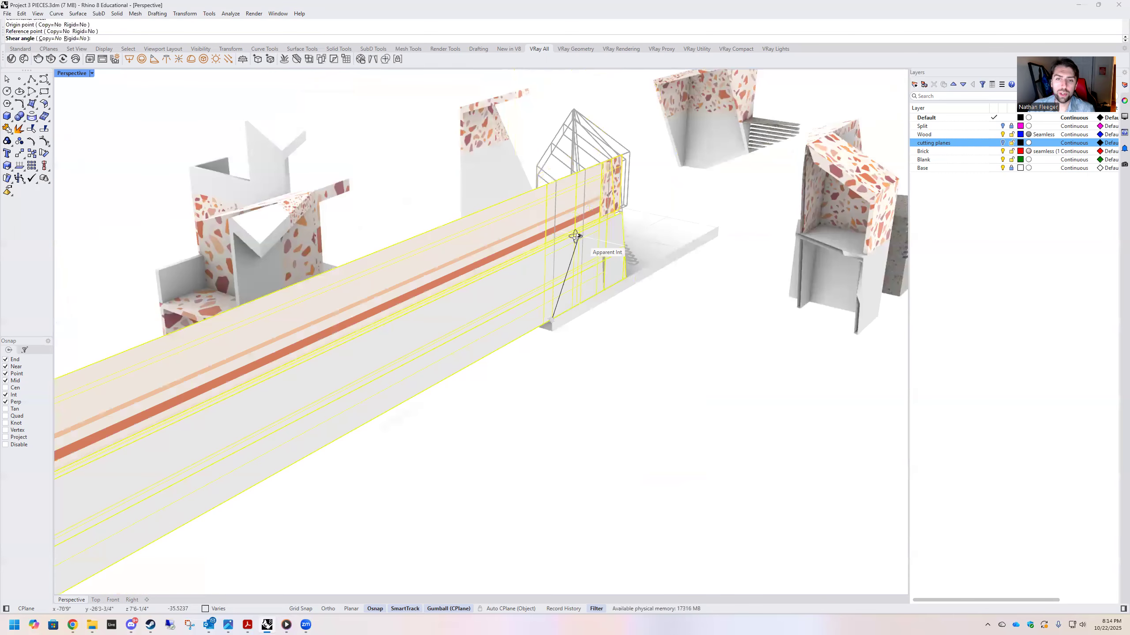
pyautogui.moveTo(606, 308); pyautogui.dragTo(647, 277, button='right')
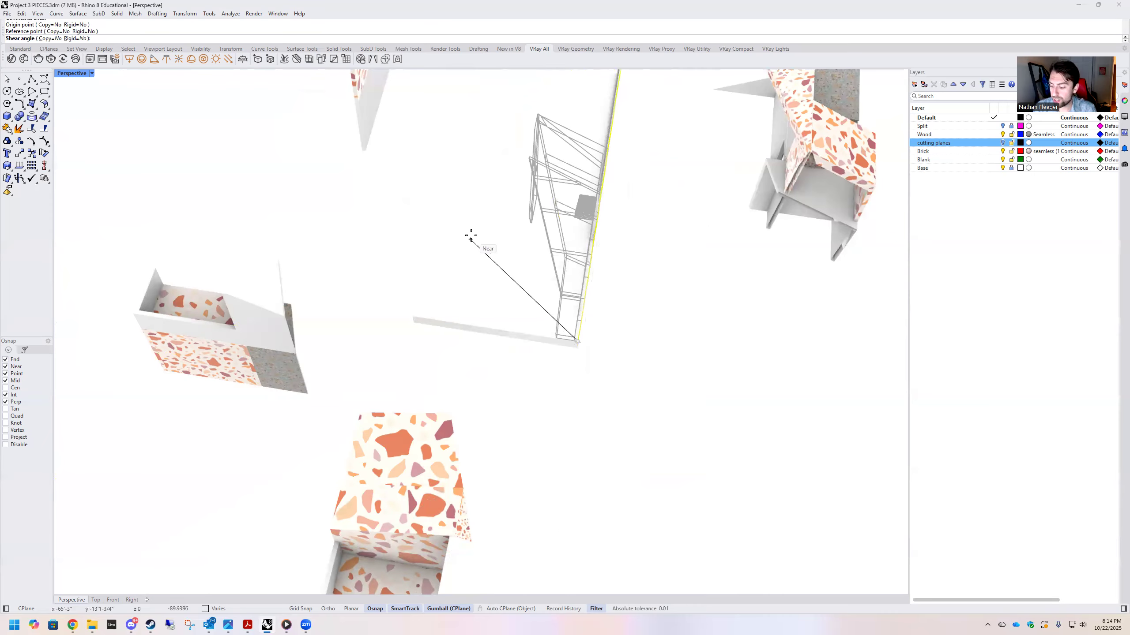
pyautogui.write('60')
pyautogui.press('Return')
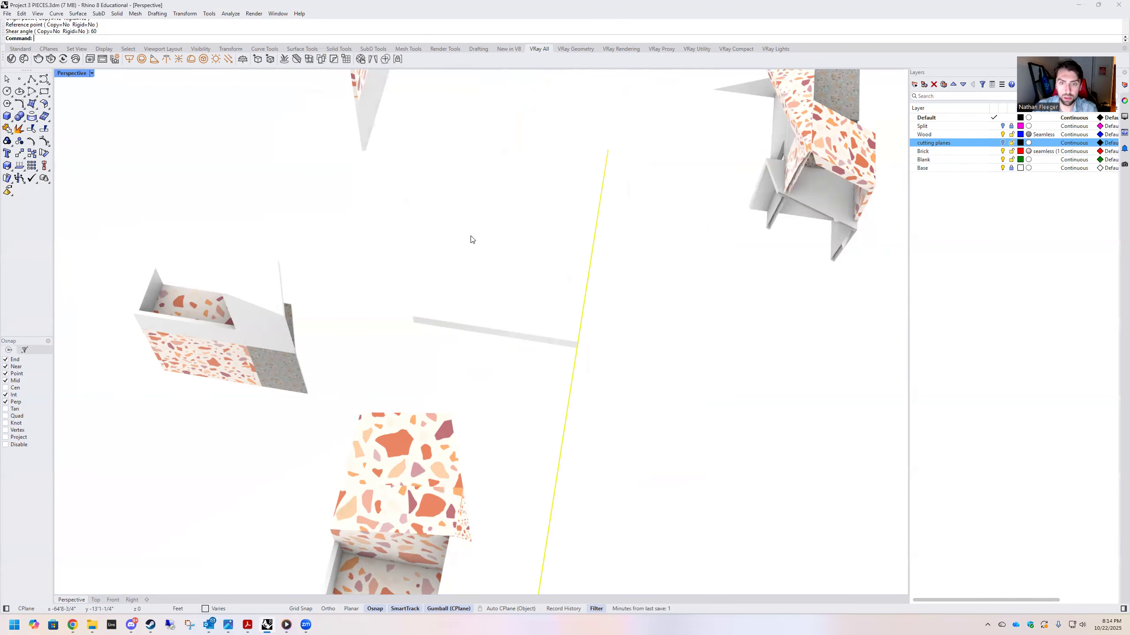
pyautogui.moveTo(630, 396); pyautogui.dragTo(557, 306, button='right')
pyautogui.hotkey('ctrl', 'z')
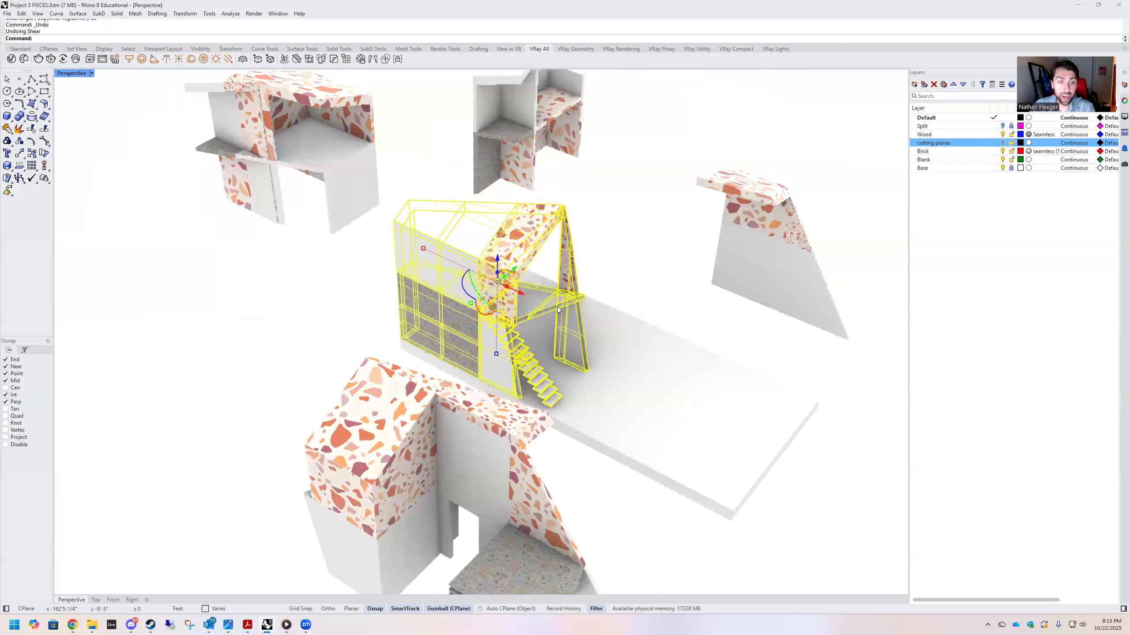
# Shear the fragment horizontally, with origin and reference points on the bottom edge of its narrow end wall and a freely picked angle
pyautogui.press('Home')
pyautogui.press('Return')
pyautogui.scroll(4, 585, 369)
pyautogui.moveTo(586, 372); pyautogui.dragTo(628, 372, button='right')
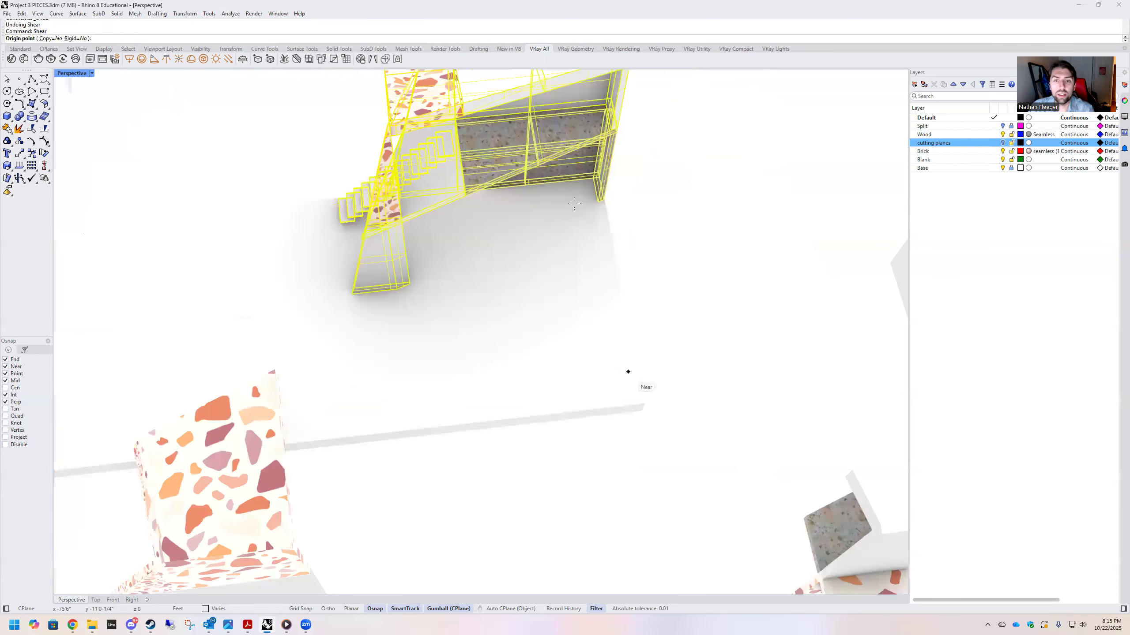
pyautogui.click(585, 195)
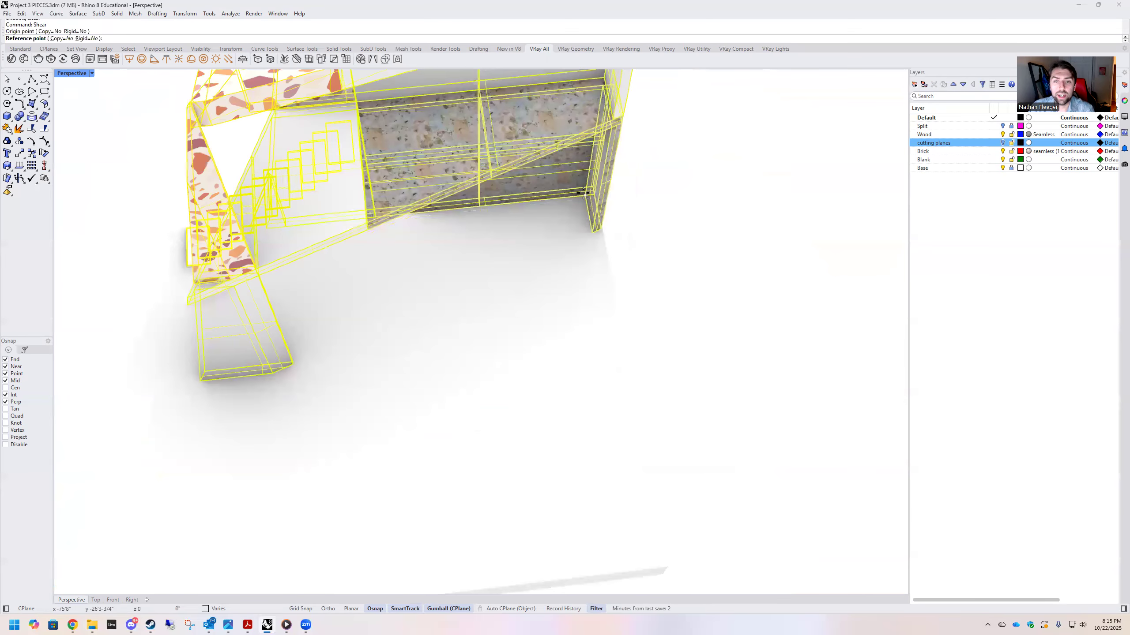
pyautogui.click(595, 231)
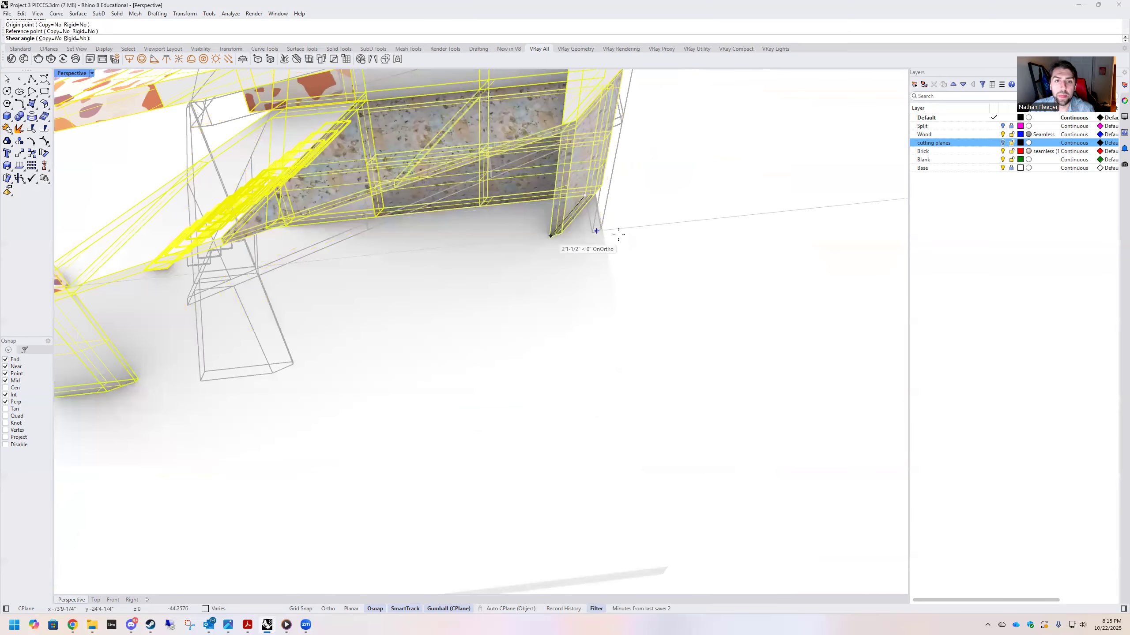
pyautogui.scroll(2, 596, 247)
pyautogui.moveTo(588, 247); pyautogui.dragTo(550, 225, button='right')
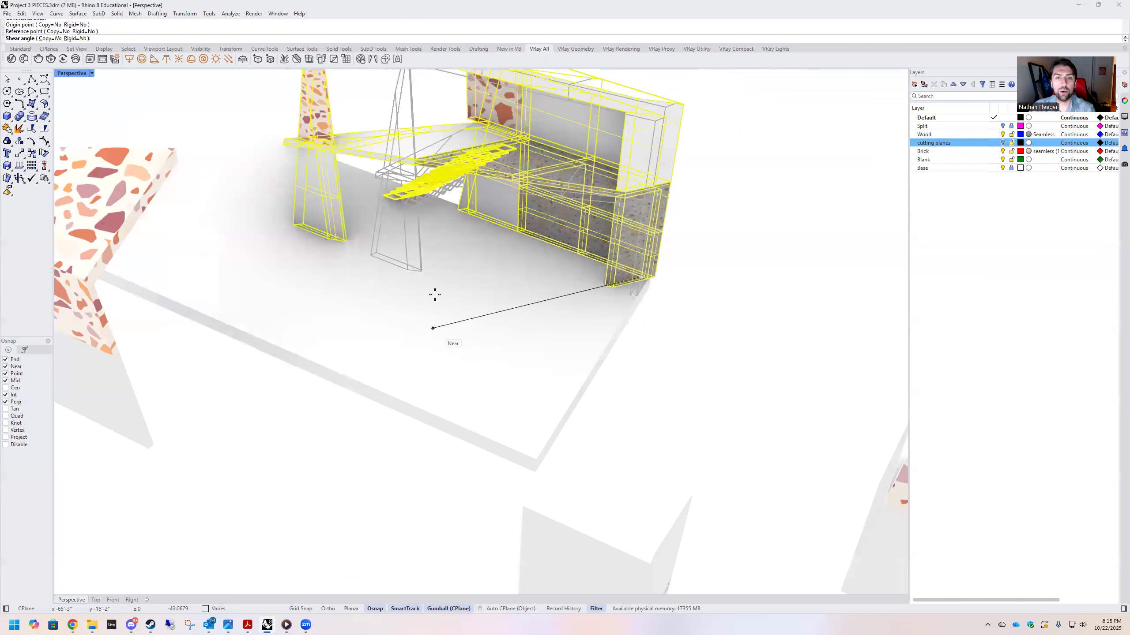
pyautogui.moveTo(412, 336); pyautogui.dragTo(580, 271, button='right')
pyautogui.moveTo(558, 144); pyautogui.dragTo(662, 334, button='right')
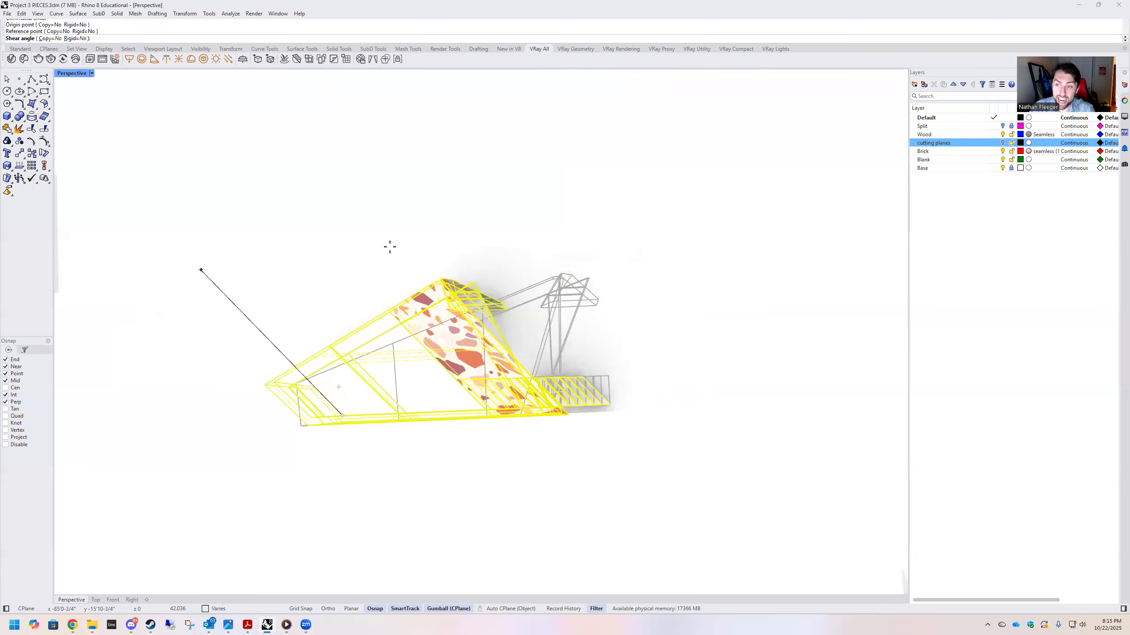
pyautogui.moveTo(404, 310)
pyautogui.mouseDown(button='right')
pyautogui.moveTo(491, 254)
pyautogui.moveTo(384, 318)
pyautogui.mouseUp(button='right')
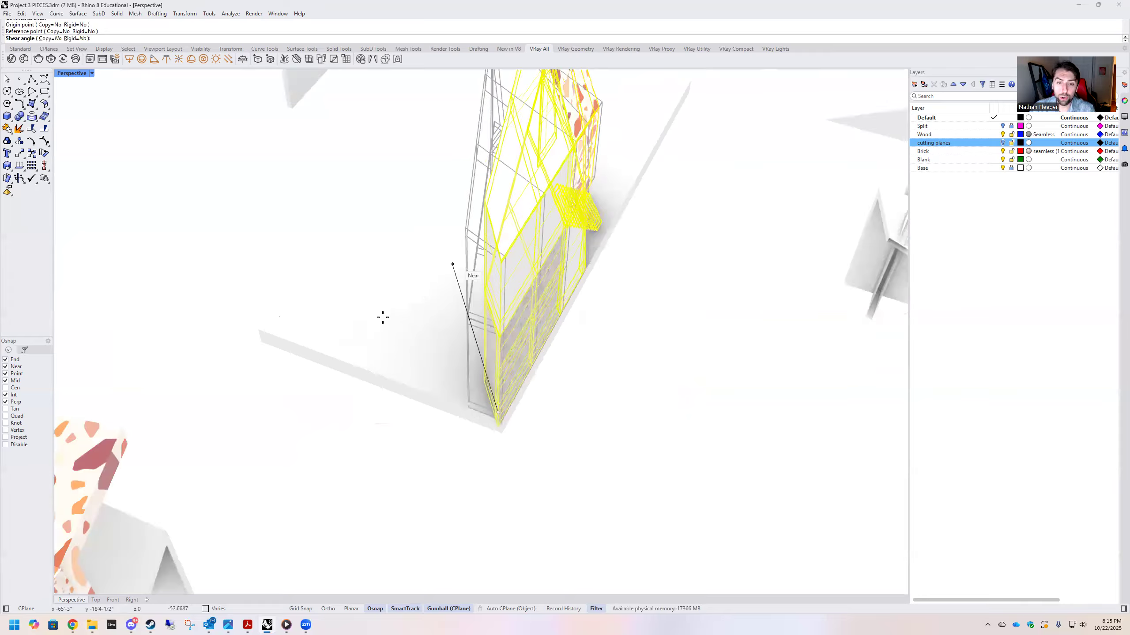
pyautogui.click(336, 365)
# Try another Shear from the bottom joint between the stone and white wall panels, with the reference point straight above
pyautogui.press('Return')
pyautogui.scroll(5, 535, 328)
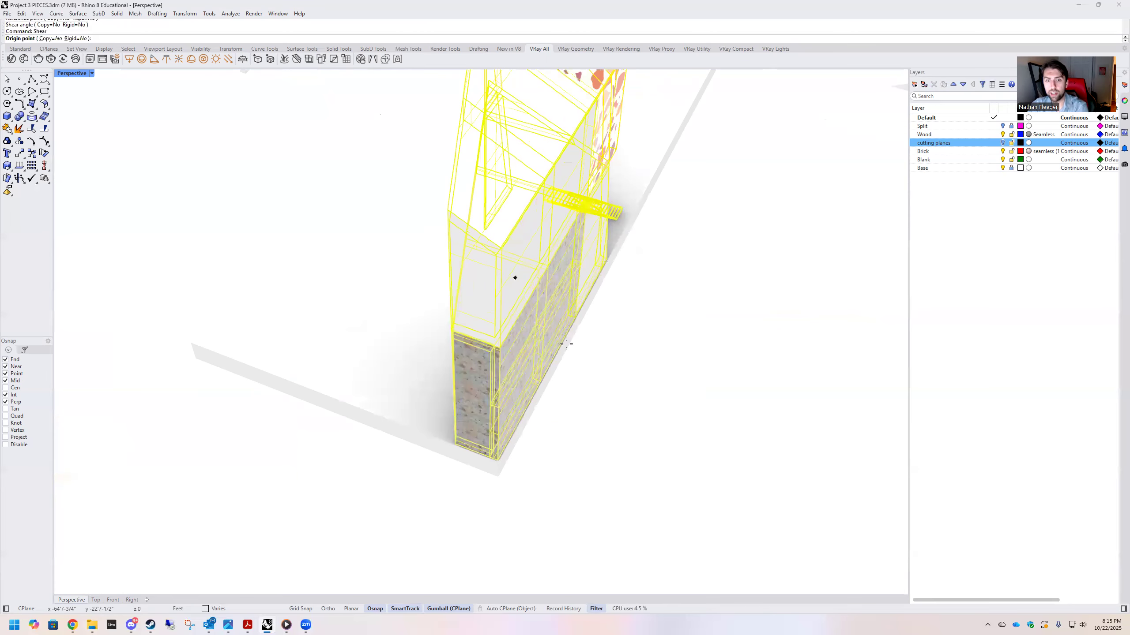
pyautogui.moveTo(489, 350); pyautogui.dragTo(435, 345, button='right')
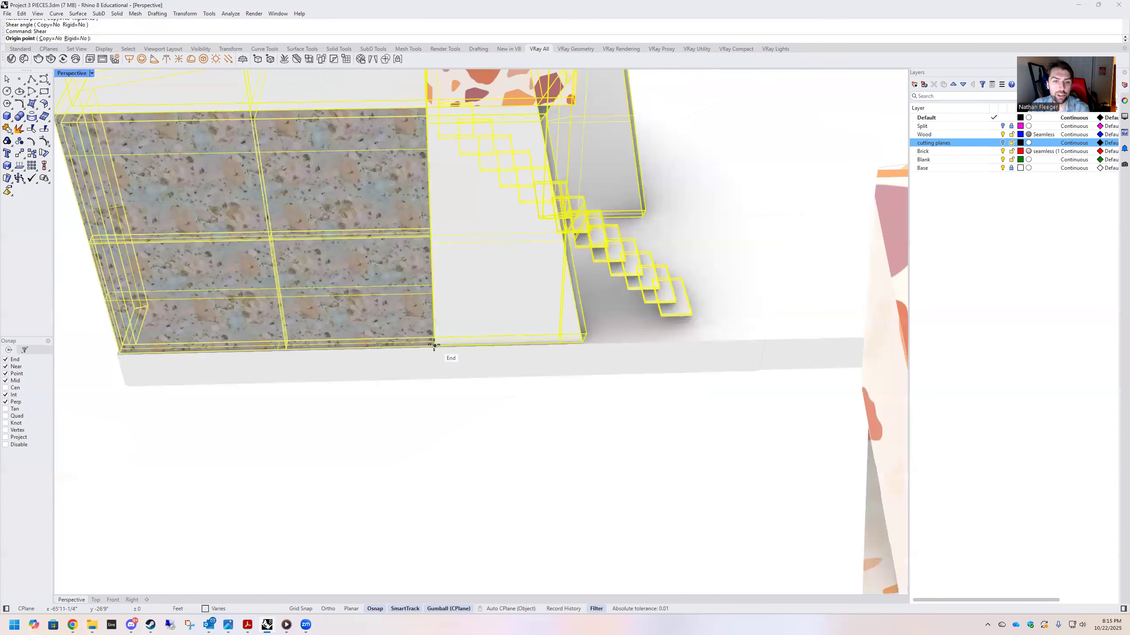
pyautogui.click(434, 345)
pyautogui.scroll(4, 433, 346)
pyautogui.scroll(-3, 431, 347)
pyautogui.scroll(-5, 416, 141)
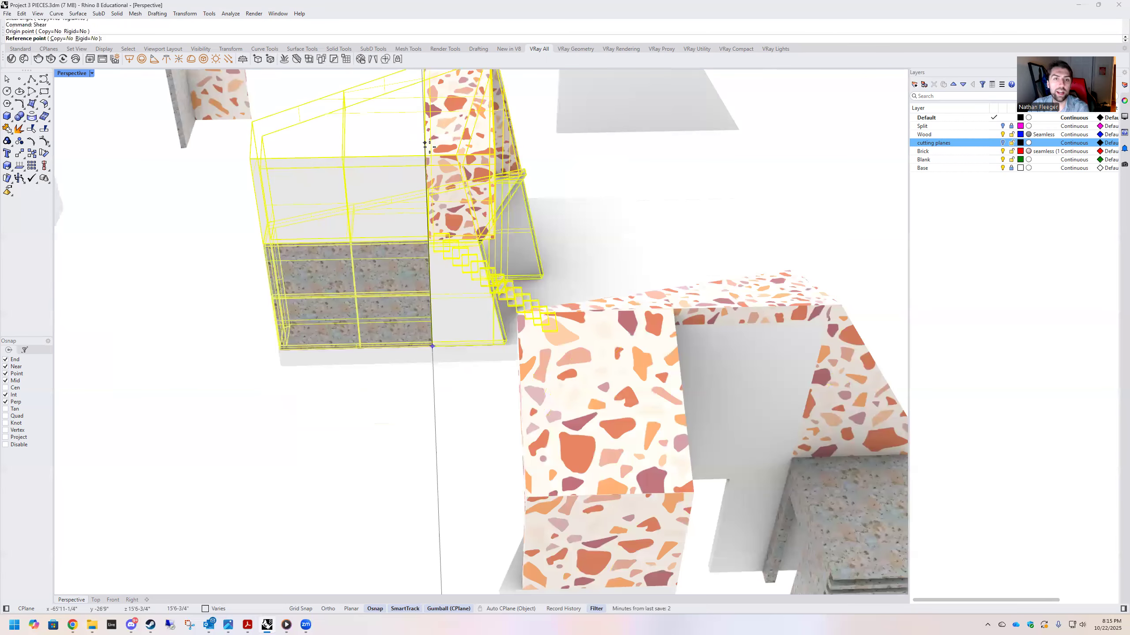
pyautogui.click(425, 160)
pyautogui.scroll(3, 428, 161)
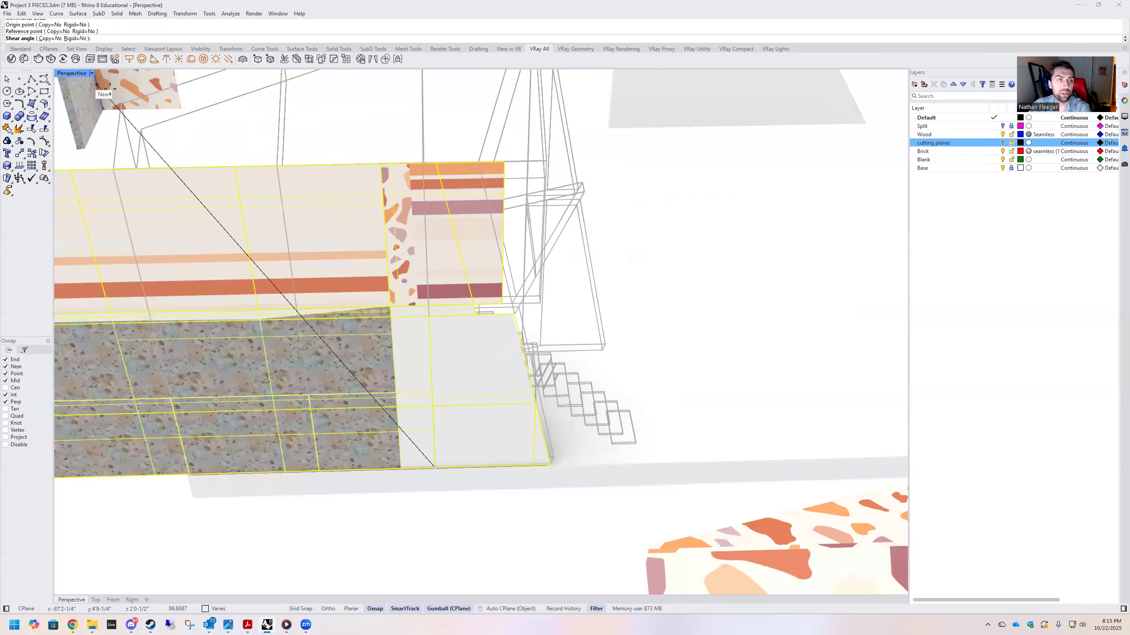
# Switch to the four-viewport layout, test the shear angle in the Right and Front views, and cancel the shear
pyautogui.doubleClick(78, 75)
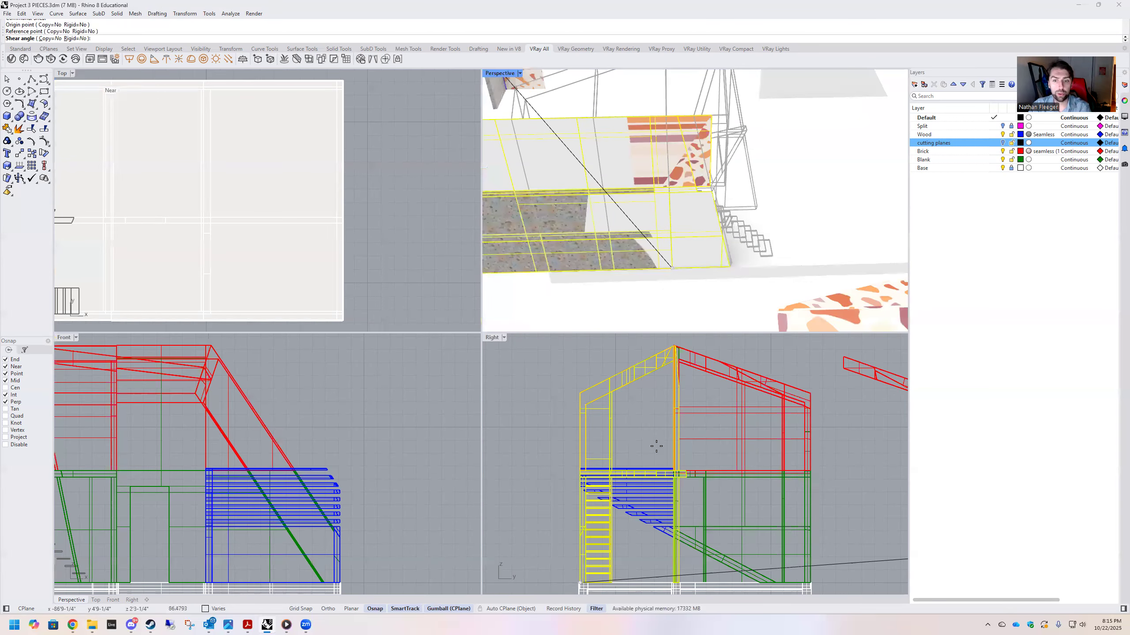
pyautogui.scroll(-6, 631, 427)
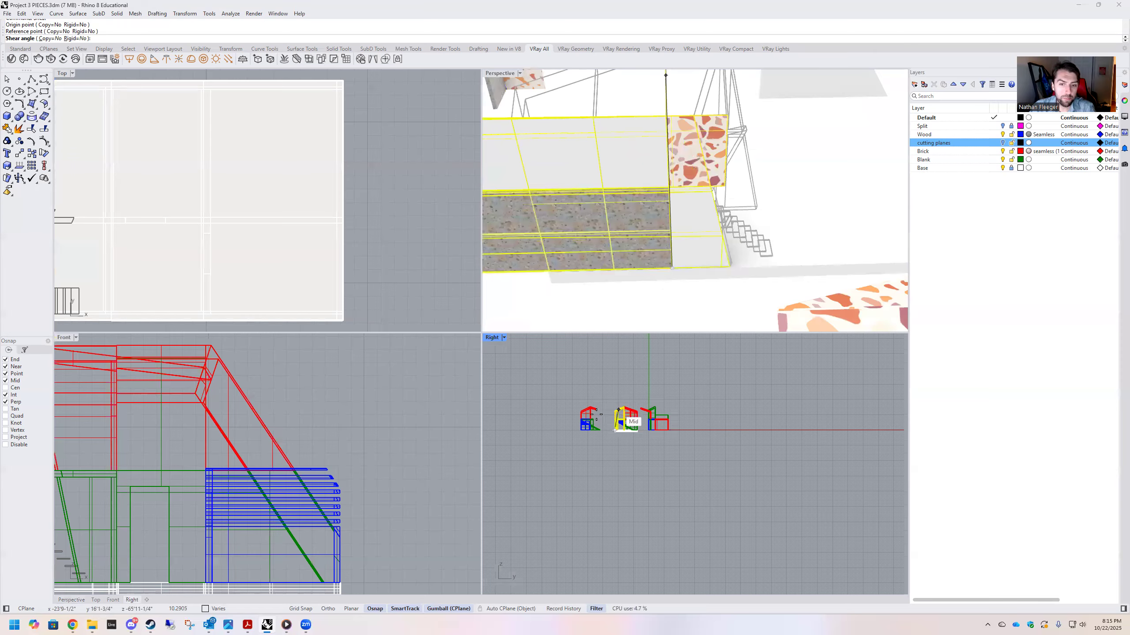
pyautogui.scroll(-4, 320, 412)
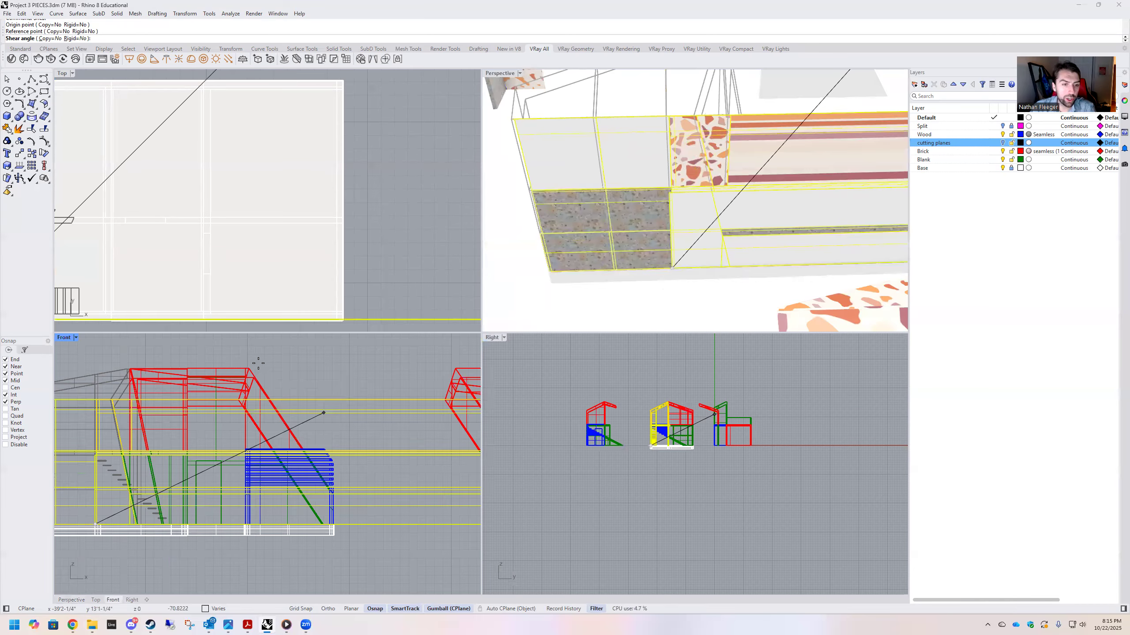
pyautogui.scroll(-4, 258, 363)
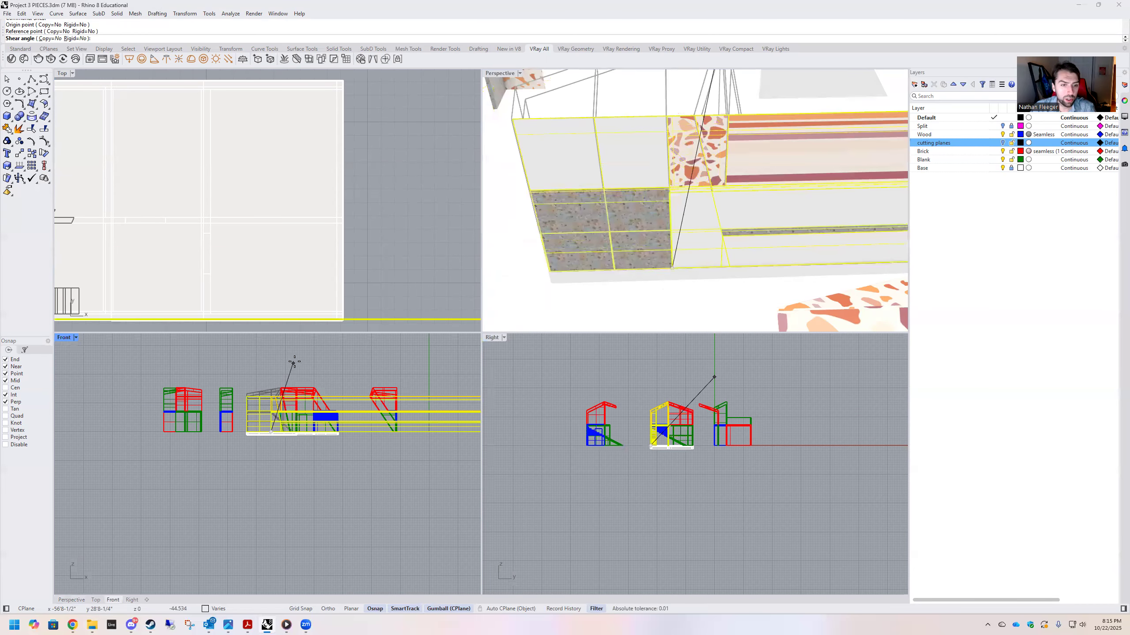
pyautogui.scroll(-3, 284, 361)
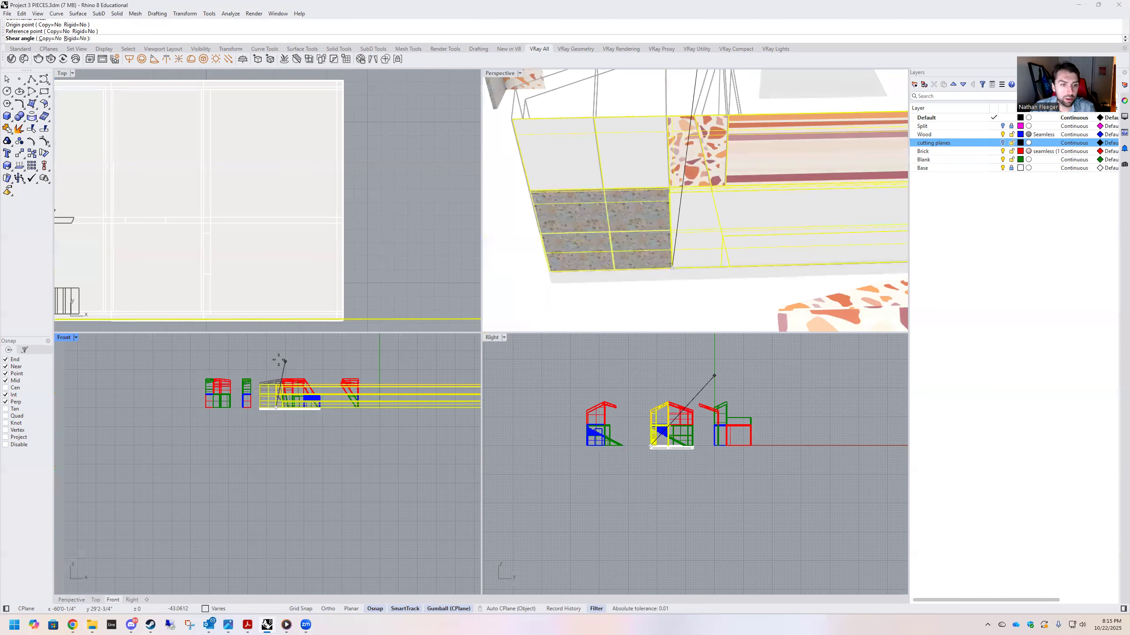
pyautogui.scroll(-2, 272, 358)
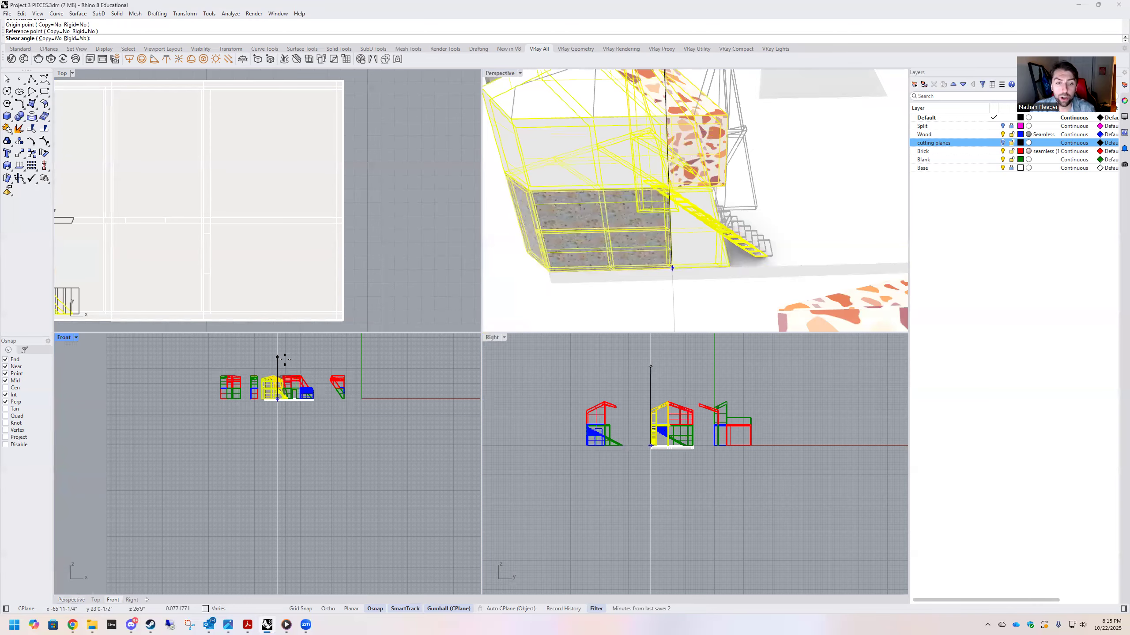
pyautogui.press('Escape')
# Shear the fragment in the Right view from its bottom outer corner, with the reference at the top of that wall, leaning it inward over the base
pyautogui.scroll(4, 321, 386)
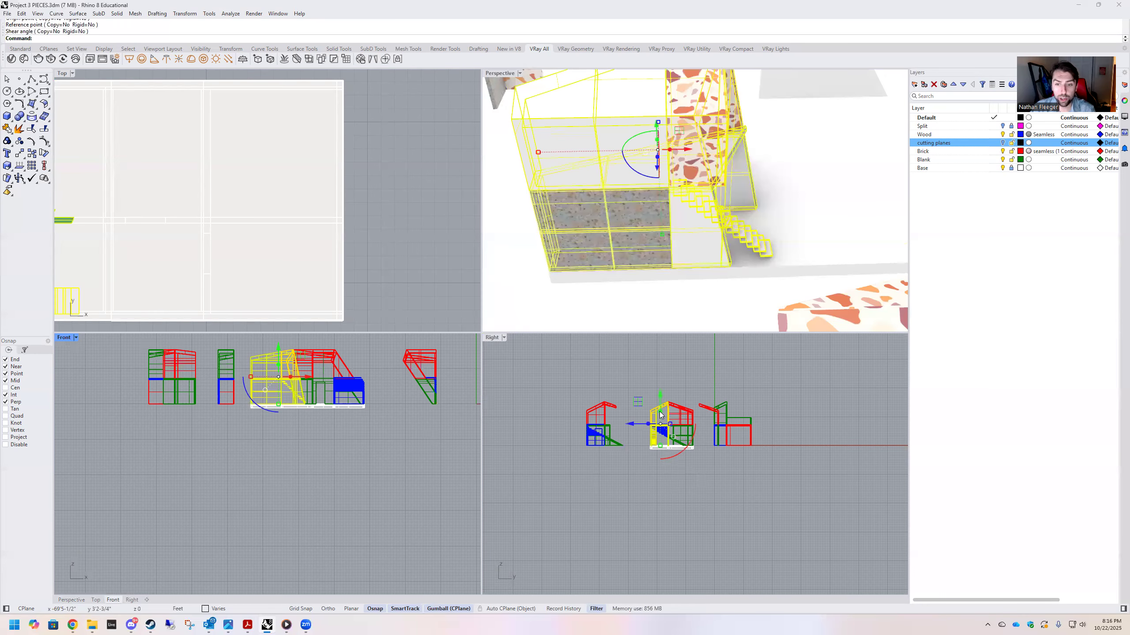
pyautogui.scroll(7, 667, 422)
pyautogui.scroll(-3, 668, 422)
pyautogui.rightClick(625, 462)
pyautogui.scroll(2, 624, 463)
pyautogui.scroll(5, 622, 476)
pyautogui.click(610, 488)
pyautogui.scroll(-3, 610, 489)
pyautogui.scroll(-7, 612, 436)
pyautogui.scroll(10, 608, 395)
pyautogui.click(618, 401)
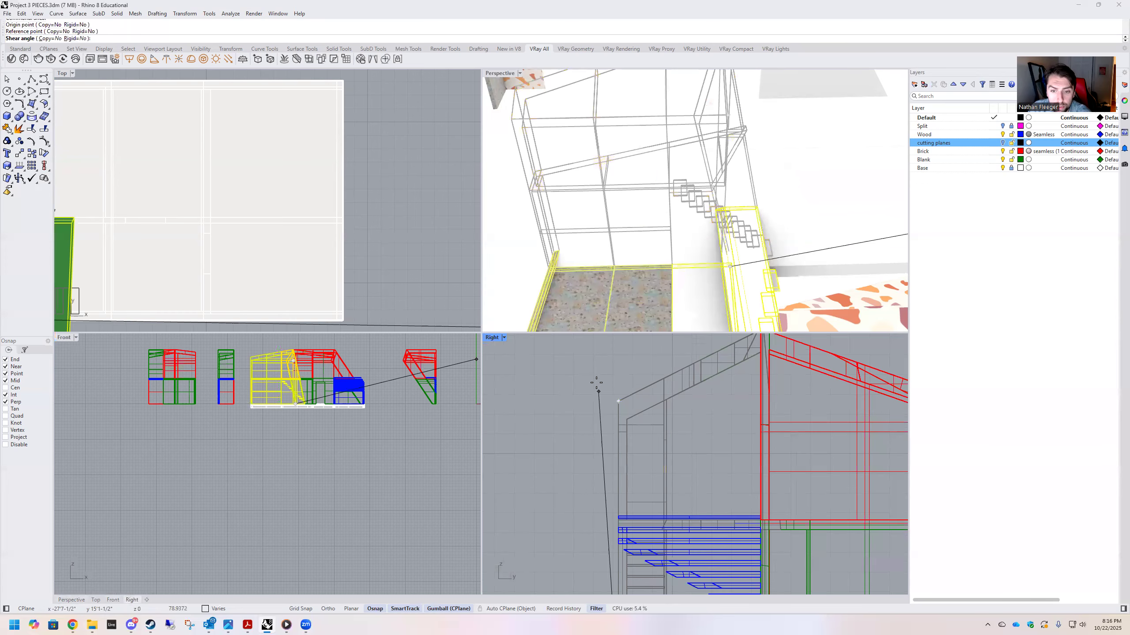
pyautogui.scroll(-5, 597, 383)
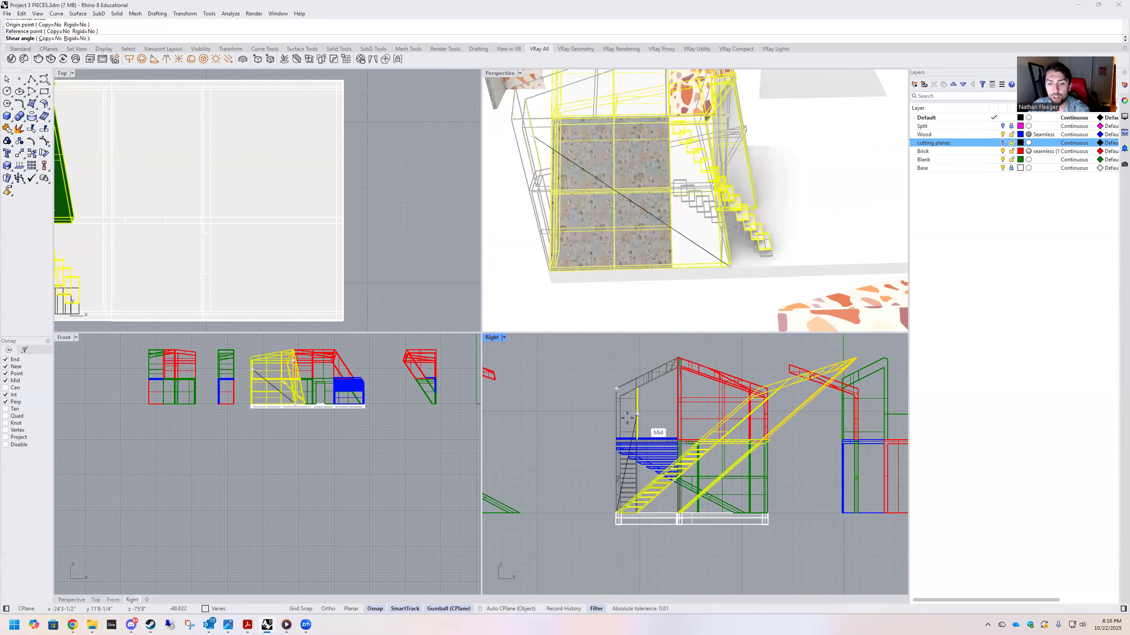
pyautogui.scroll(1, 628, 417)
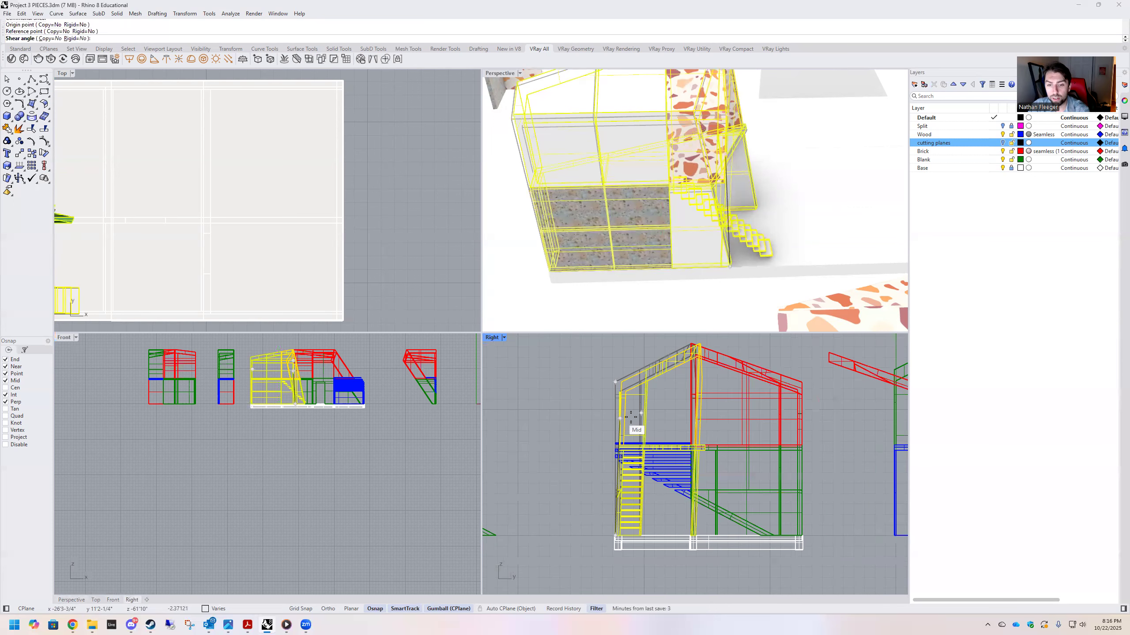
pyautogui.scroll(3, 632, 416)
pyautogui.press('Escape')
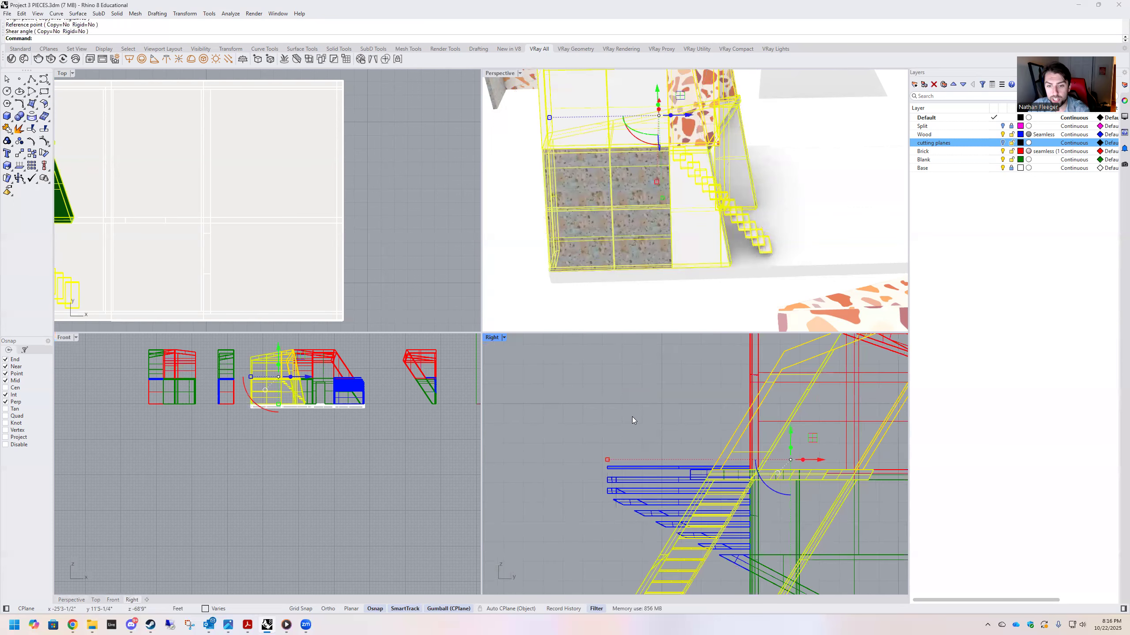
# Return to a single Perspective view, deselect the sheared fragment, and examine its leaning walls and stair from several sides
pyautogui.scroll(-5, 630, 411)
pyautogui.moveTo(669, 281); pyautogui.dragTo(687, 201, button='right')
pyautogui.doubleClick(499, 73)
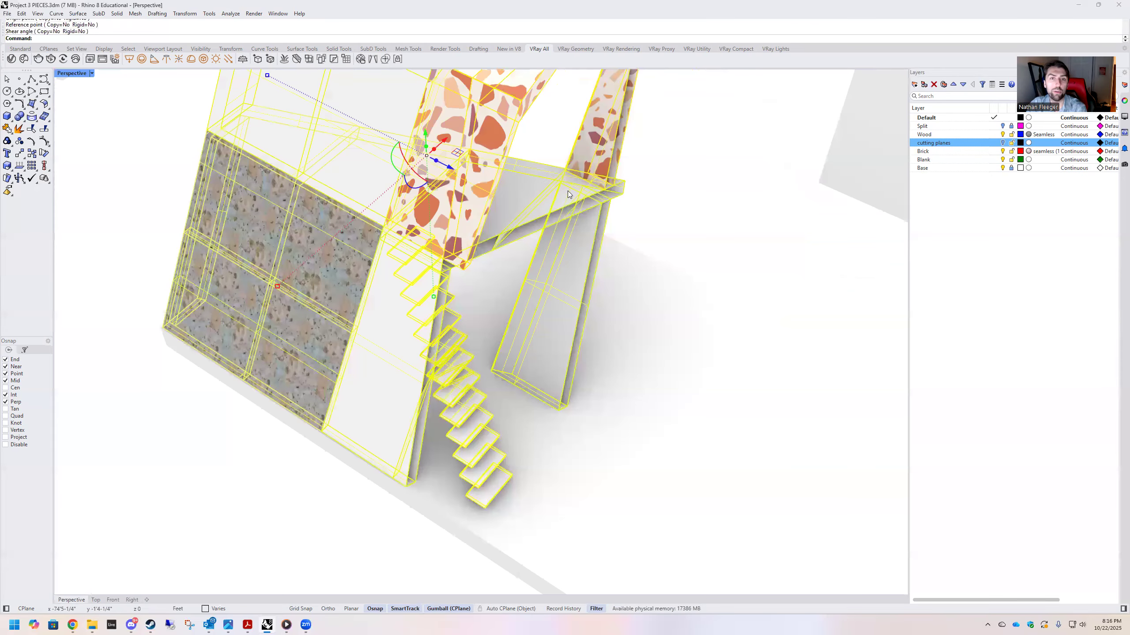
pyautogui.moveTo(564, 294); pyautogui.dragTo(638, 254, button='right')
pyautogui.press('Escape')
pyautogui.scroll(-5, 536, 233)
pyautogui.scroll(5, 507, 400)
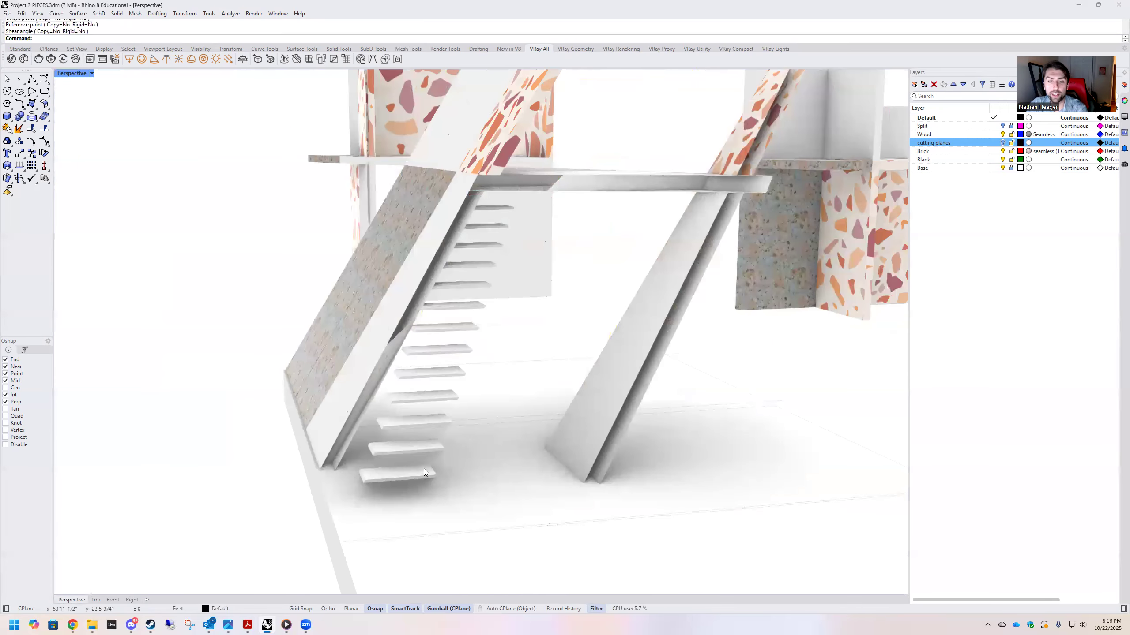
pyautogui.moveTo(575, 297); pyautogui.dragTo(437, 321, button='right')
pyautogui.scroll(-5, 526, 350)
pyautogui.moveTo(527, 350); pyautogui.dragTo(534, 423, button='right')
# Scale the grouped fragment with the stone-clad stair base and terrazzo tower vertically by a factor of 2
pyautogui.click(490, 443)
pyautogui.scroll(5, 454, 414)
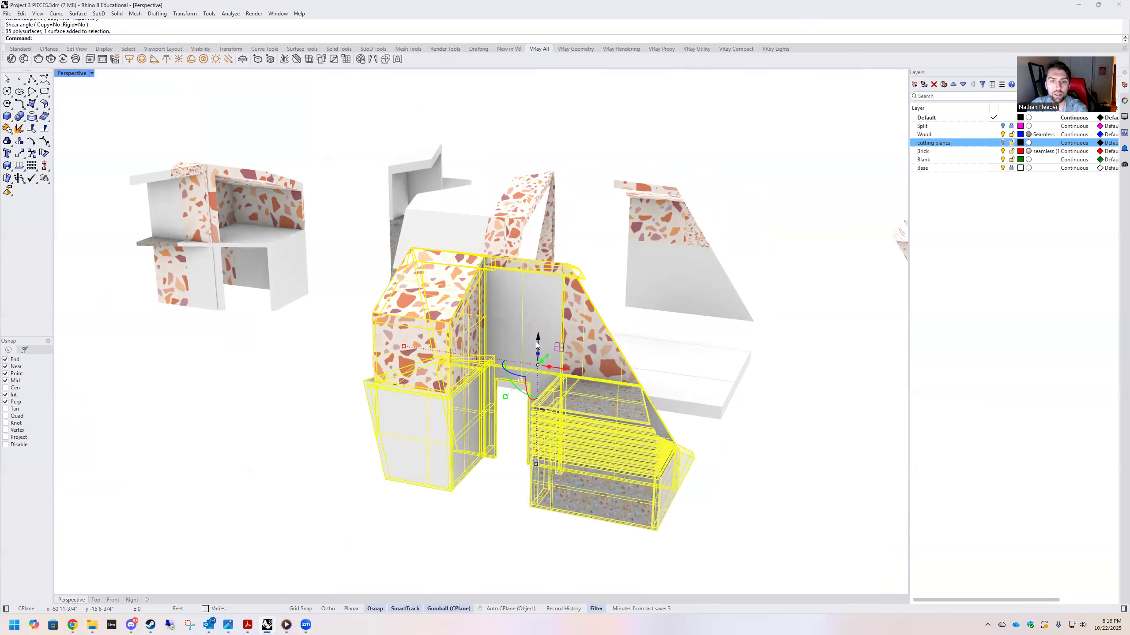
pyautogui.click(535, 464)
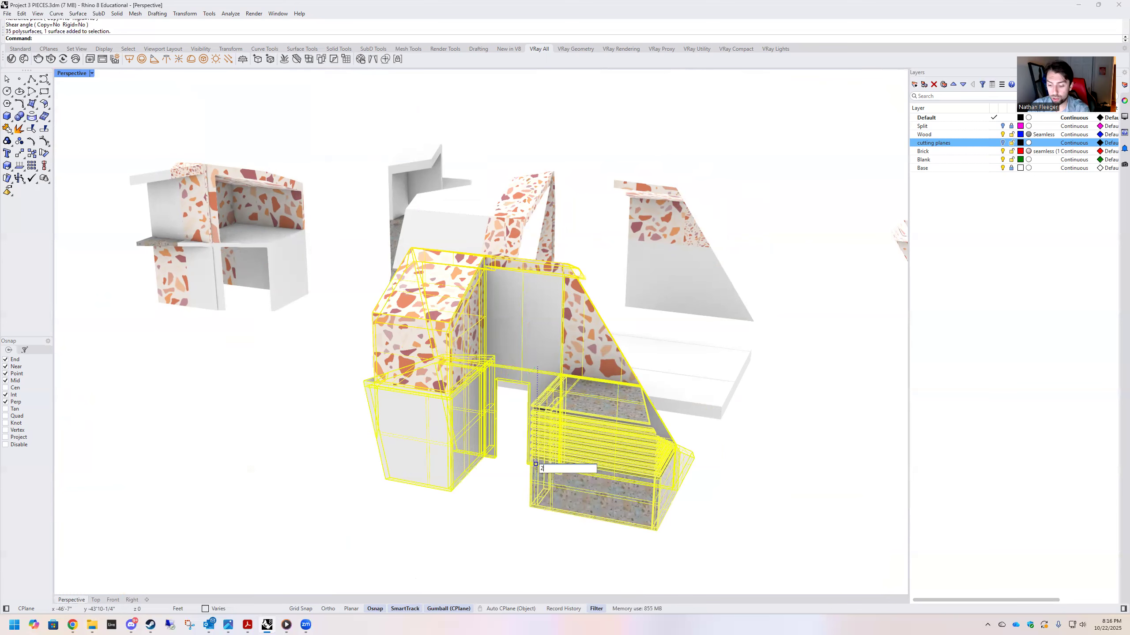
pyautogui.write('2')
pyautogui.press('Return')
pyautogui.moveTo(584, 463); pyautogui.dragTo(524, 470, button='right')
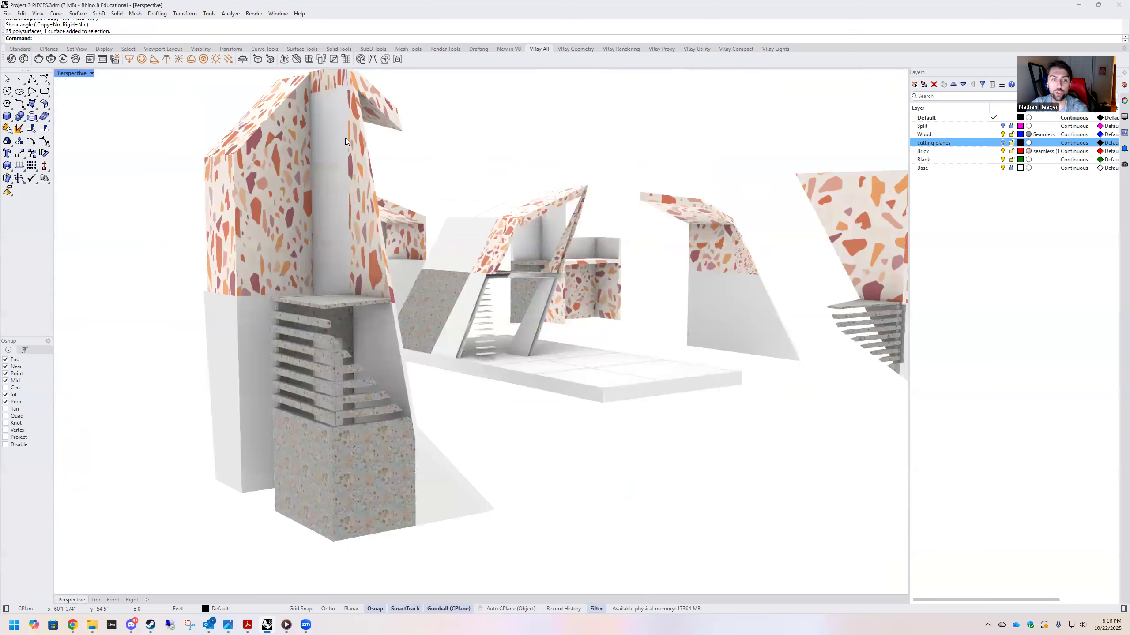
# Scale the heightened tower fragment along its depth, the Y axis, by a factor of 2
pyautogui.moveTo(486, 404); pyautogui.dragTo(529, 411, button='right')
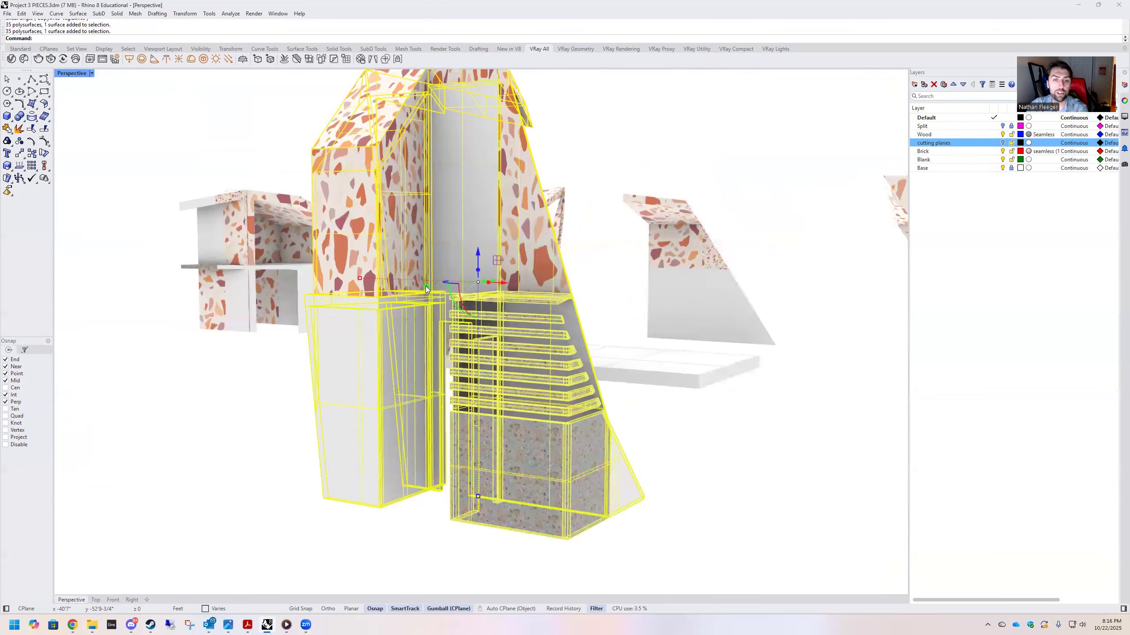
pyautogui.click(426, 287)
pyautogui.write('2')
pyautogui.press('Return')
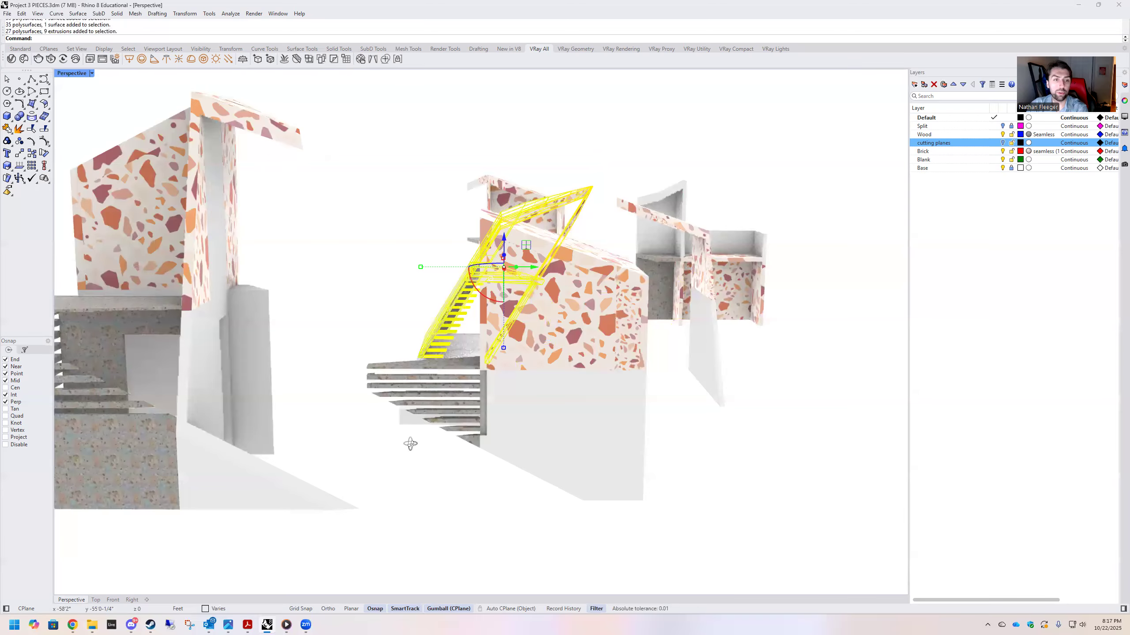
# Move the enlarged tower fragment by the bottom outer corner of its stone-clad wall onto the corner of the white base slab
pyautogui.moveTo(410, 444); pyautogui.dragTo(496, 406, button='right')
pyautogui.click(170, 539)
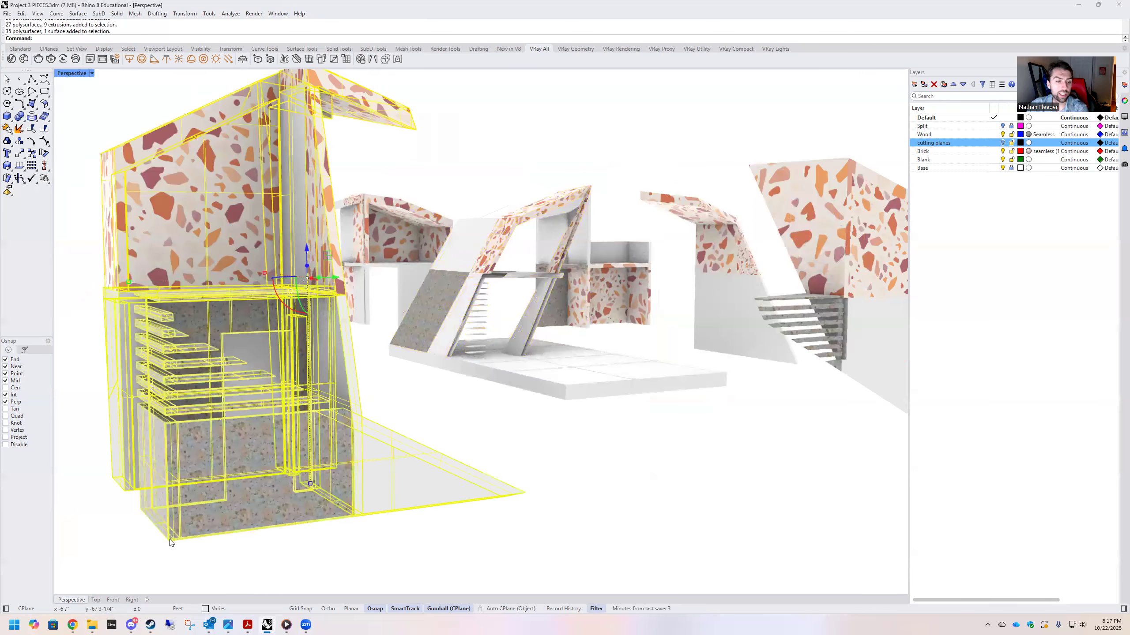
pyautogui.moveTo(170, 539); pyautogui.dragTo(179, 539)
pyautogui.moveTo(493, 409); pyautogui.dragTo(566, 392)
pyautogui.click(429, 402)
pyautogui.moveTo(432, 403); pyautogui.dragTo(666, 326, button='right')
pyautogui.click(593, 385)
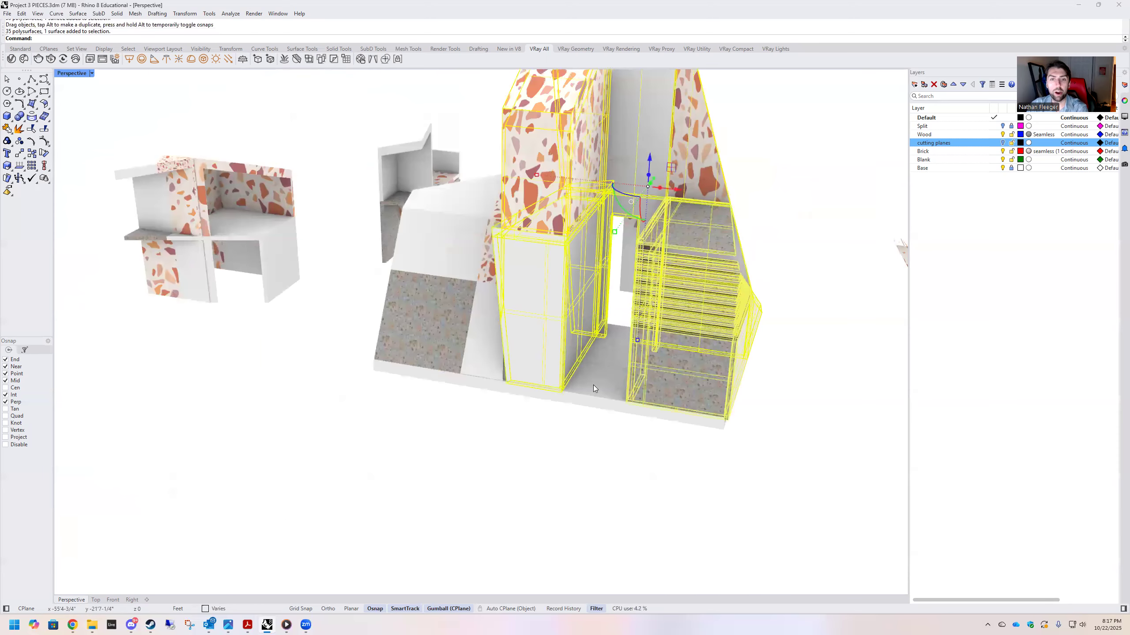
# Rotate the enlarged fragment about a horizontal axis so that it lies on its side above the base slab
pyautogui.moveTo(641, 270); pyautogui.dragTo(646, 236, button='right')
pyautogui.click(641, 240)
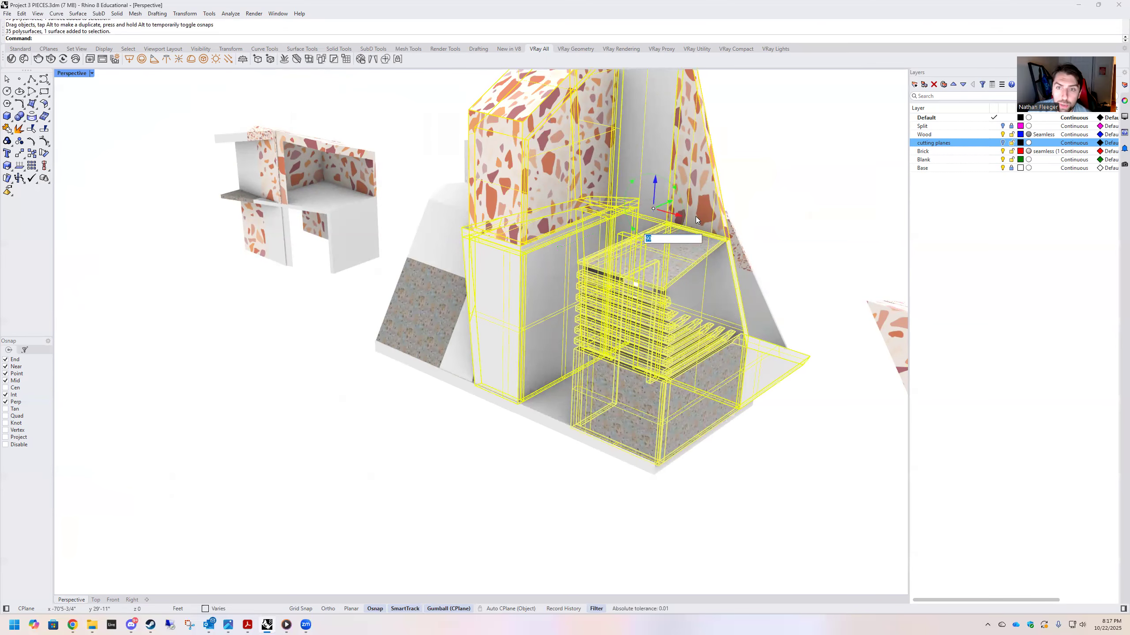
pyautogui.press('Return')
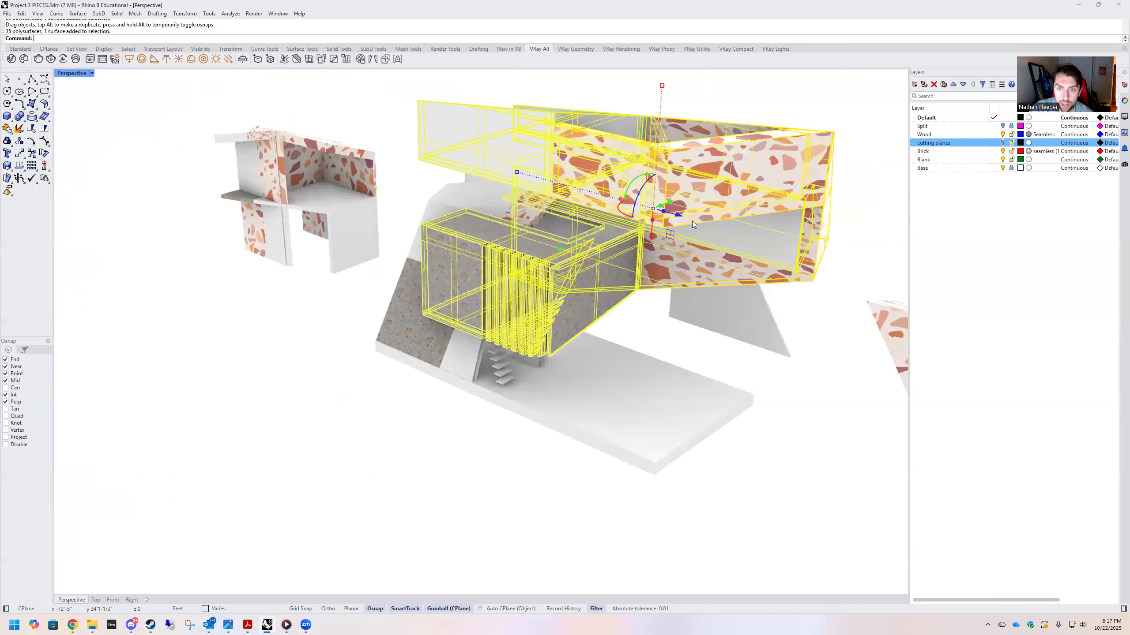
# Move the overturned fragment down by a point on its lower edge, snapping it to a midpoint on the base slab
pyautogui.moveTo(692, 221); pyautogui.dragTo(616, 336, button='right')
pyautogui.moveTo(694, 325); pyautogui.dragTo(599, 312, button='right')
pyautogui.moveTo(683, 174); pyautogui.dragTo(721, 183, button='right')
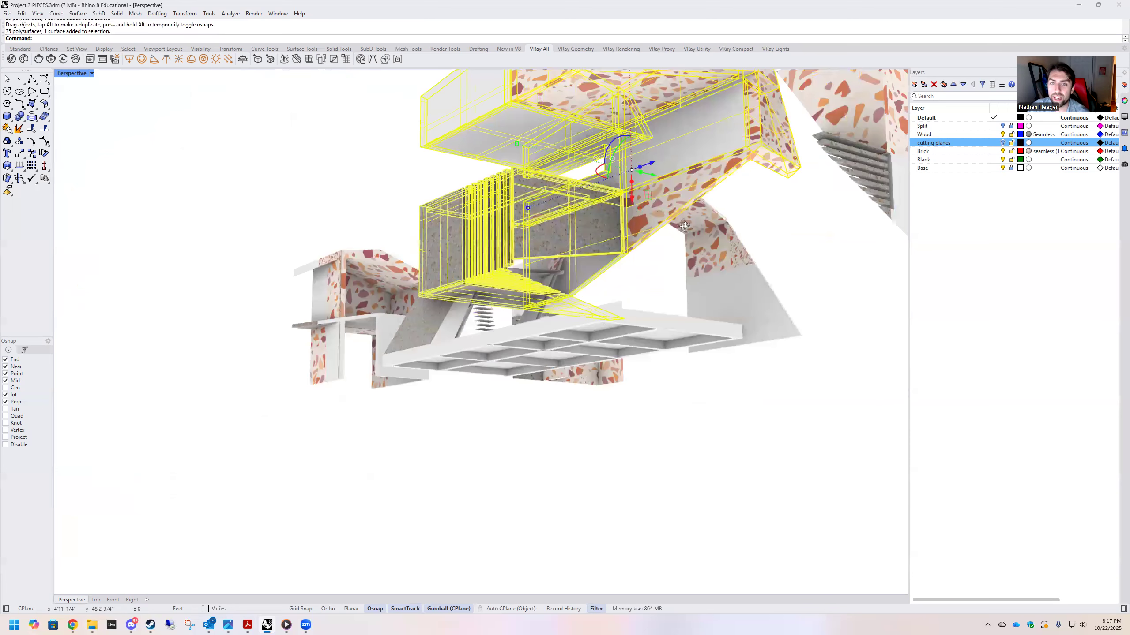
pyautogui.moveTo(684, 226); pyautogui.dragTo(671, 237, button='right')
pyautogui.scroll(5, 582, 312)
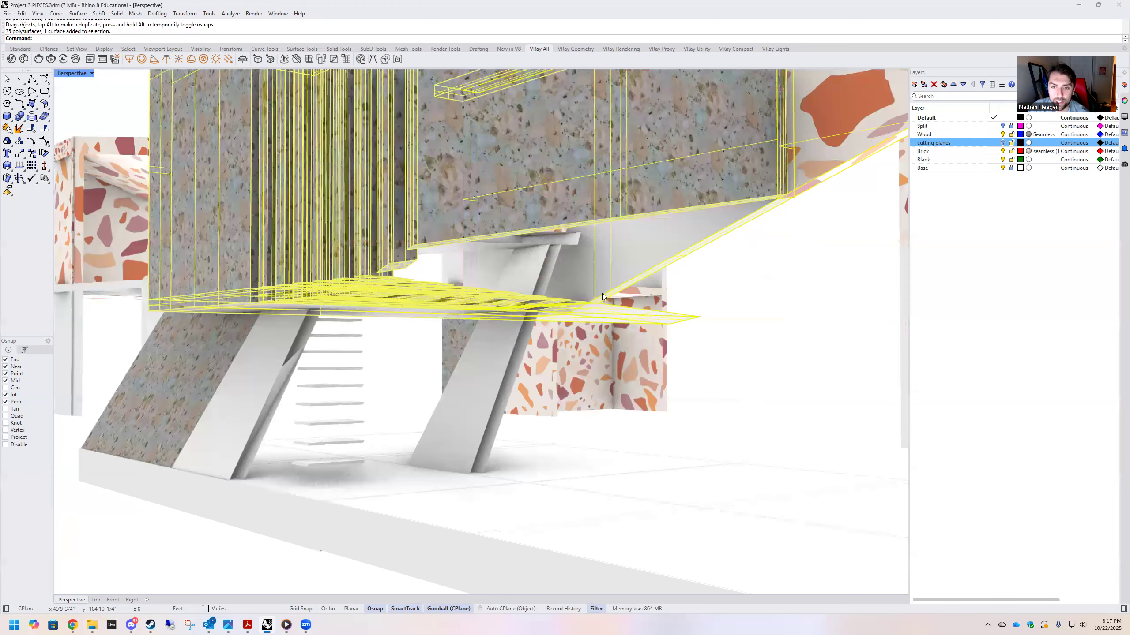
pyautogui.scroll(4, 602, 293)
pyautogui.moveTo(602, 294); pyautogui.dragTo(632, 375)
pyautogui.scroll(-8, 604, 291)
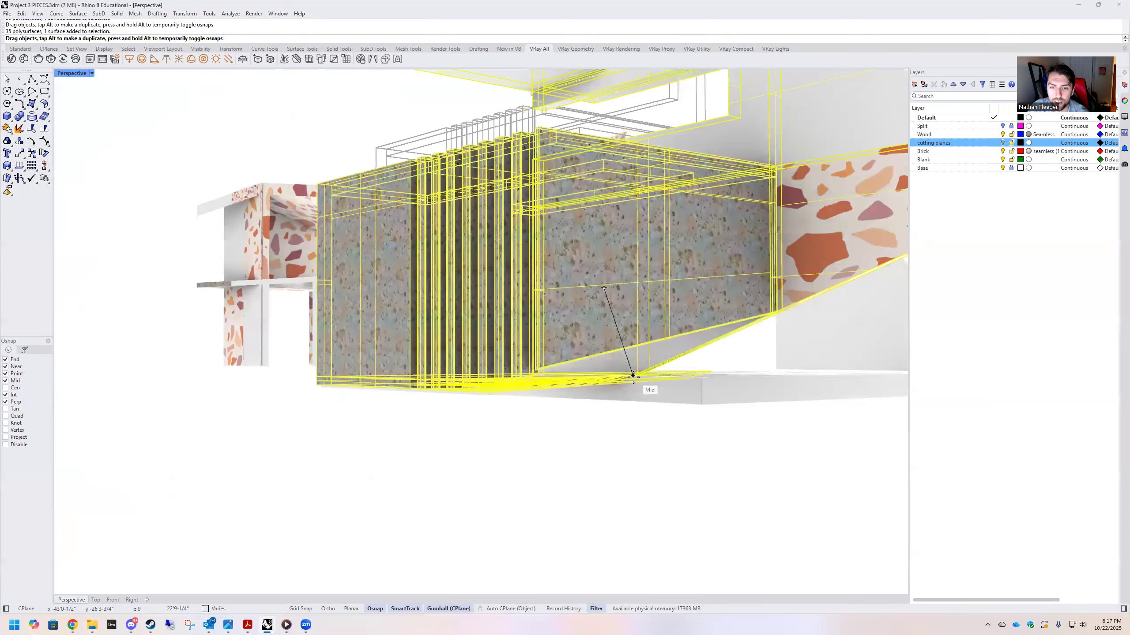
pyautogui.scroll(2, 634, 378)
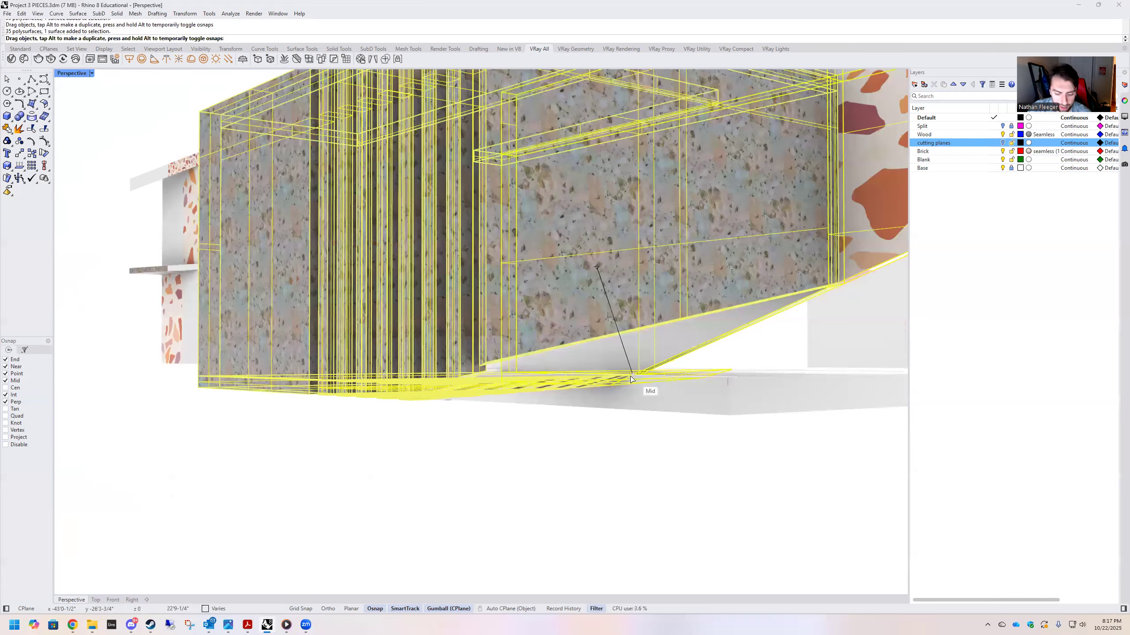
pyautogui.moveTo(631, 376); pyautogui.dragTo(630, 376)
pyautogui.write('Rot')
pyautogui.press('Down')
pyautogui.press('Return')
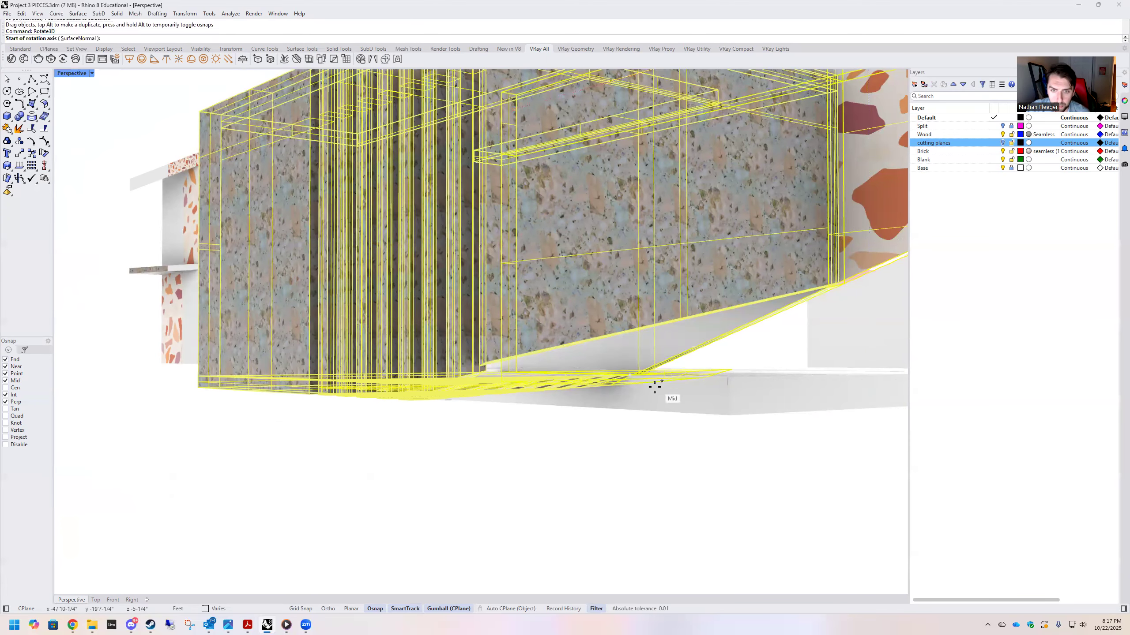
pyautogui.scroll(2, 655, 386)
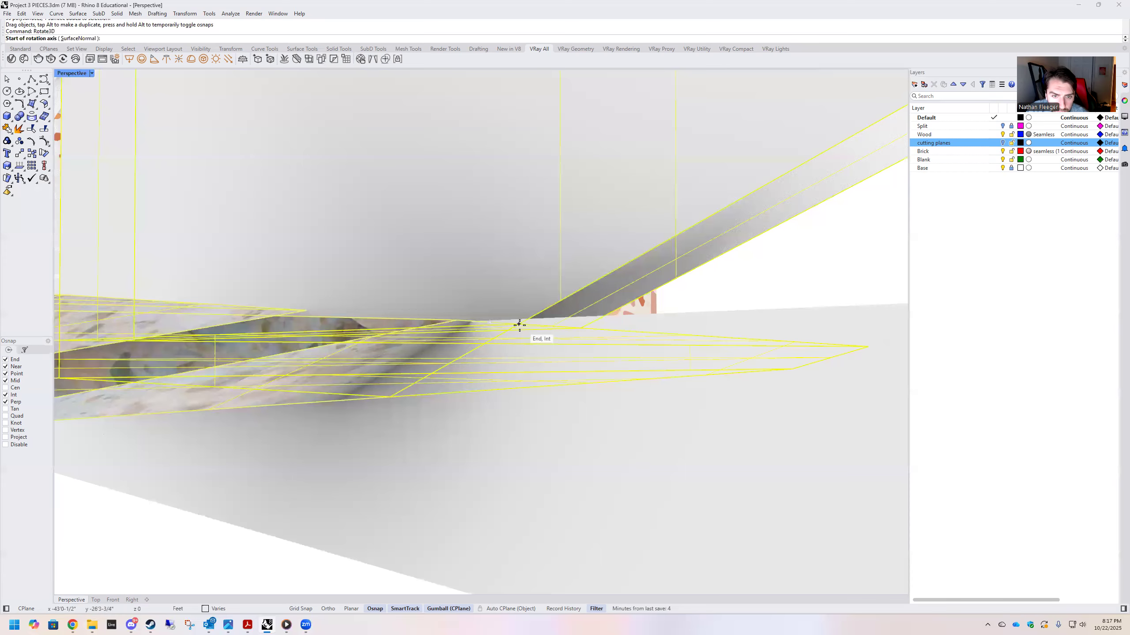
pyautogui.click(518, 324)
pyautogui.click(584, 330)
pyautogui.moveTo(585, 330); pyautogui.dragTo(849, 196, button='right')
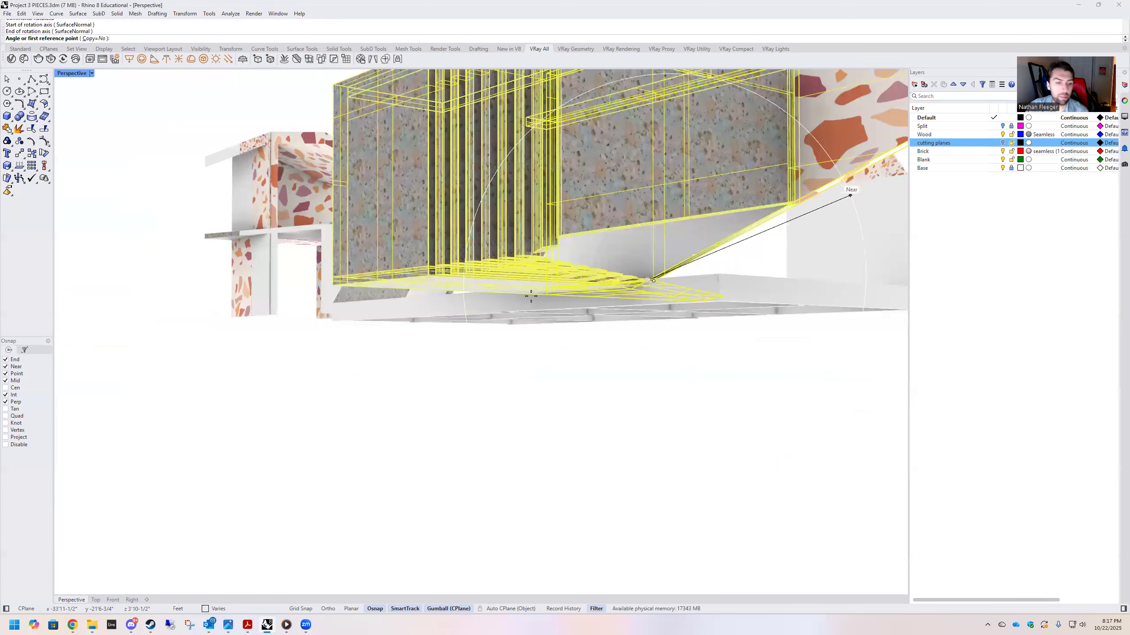
pyautogui.moveTo(239, 599); pyautogui.dragTo(356, 380, button='right')
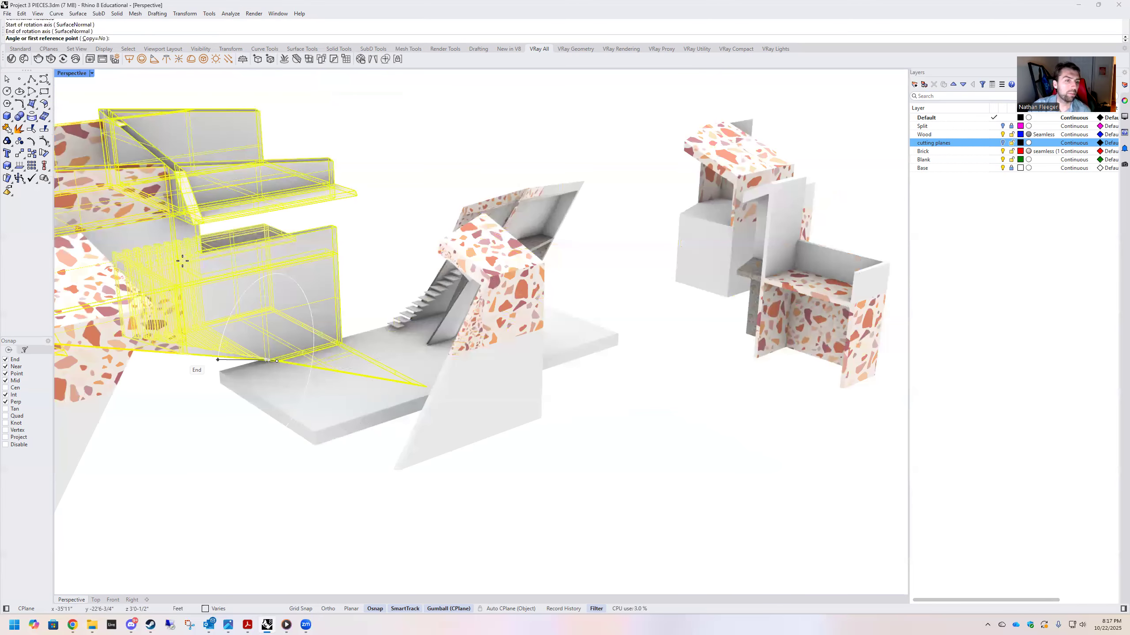
pyautogui.moveTo(182, 261); pyautogui.dragTo(151, 341, button='right')
pyautogui.scroll(5, 103, 305)
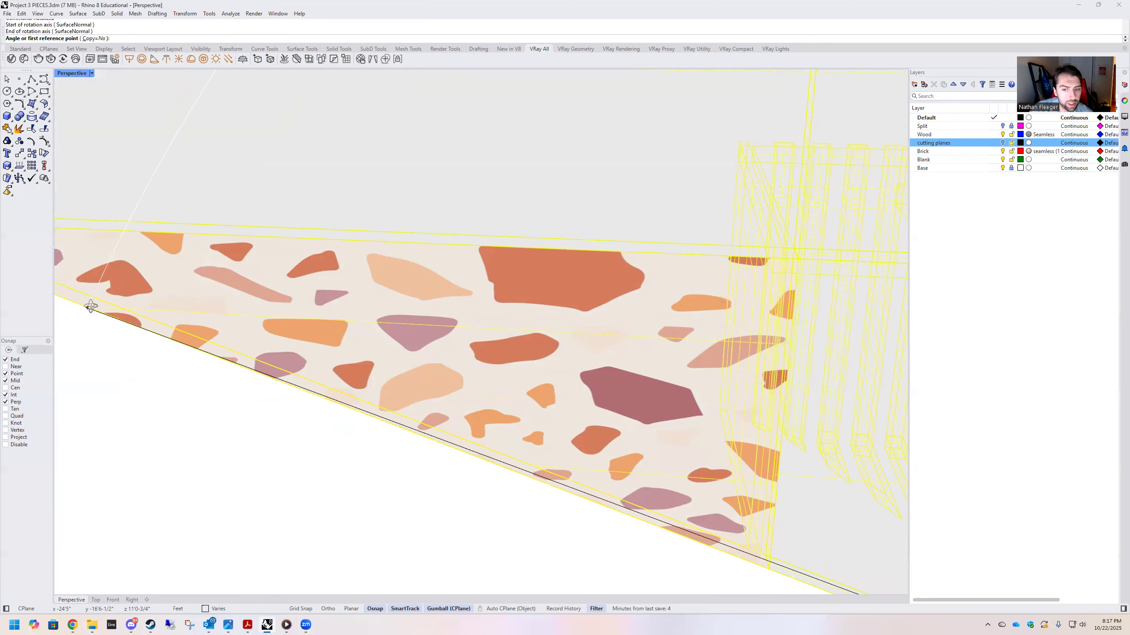
pyautogui.scroll(1, 89, 304)
pyautogui.scroll(5, 244, 295)
pyautogui.moveTo(210, 311); pyautogui.dragTo(278, 347, button='right')
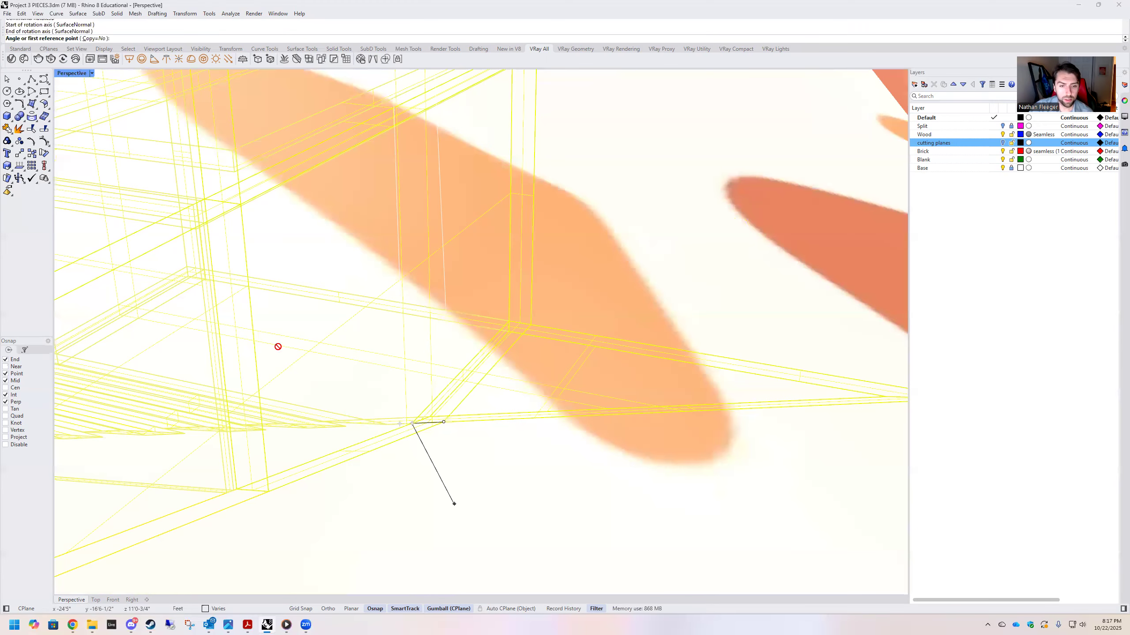
pyautogui.moveTo(320, 378); pyautogui.dragTo(335, 395, button='right')
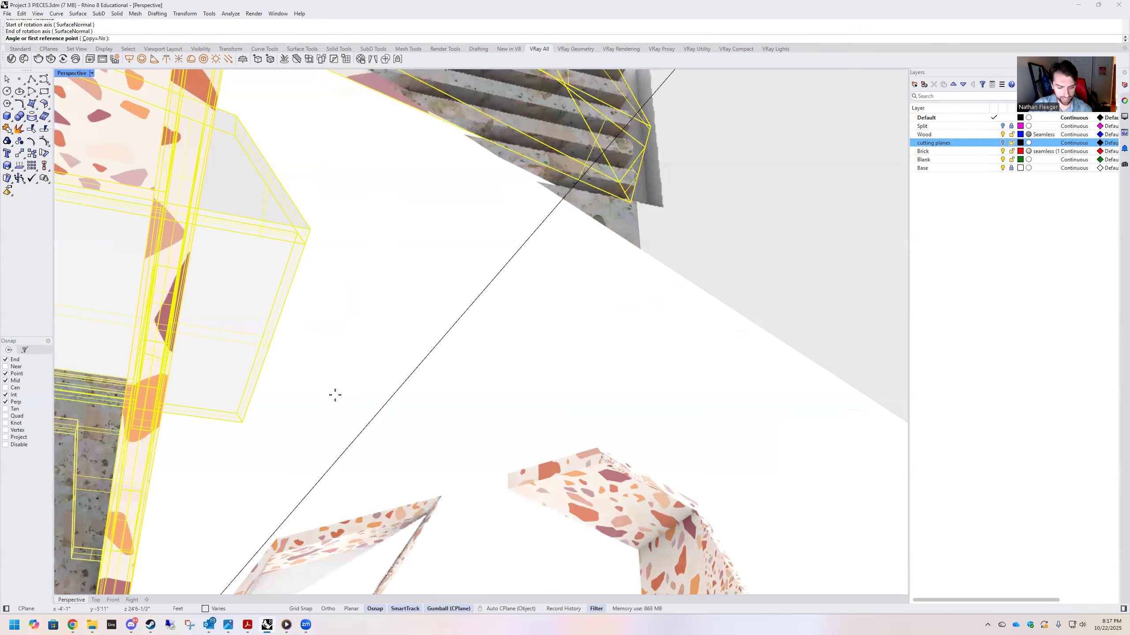
pyautogui.scroll(-6, 427, 383)
pyautogui.press('Escape')
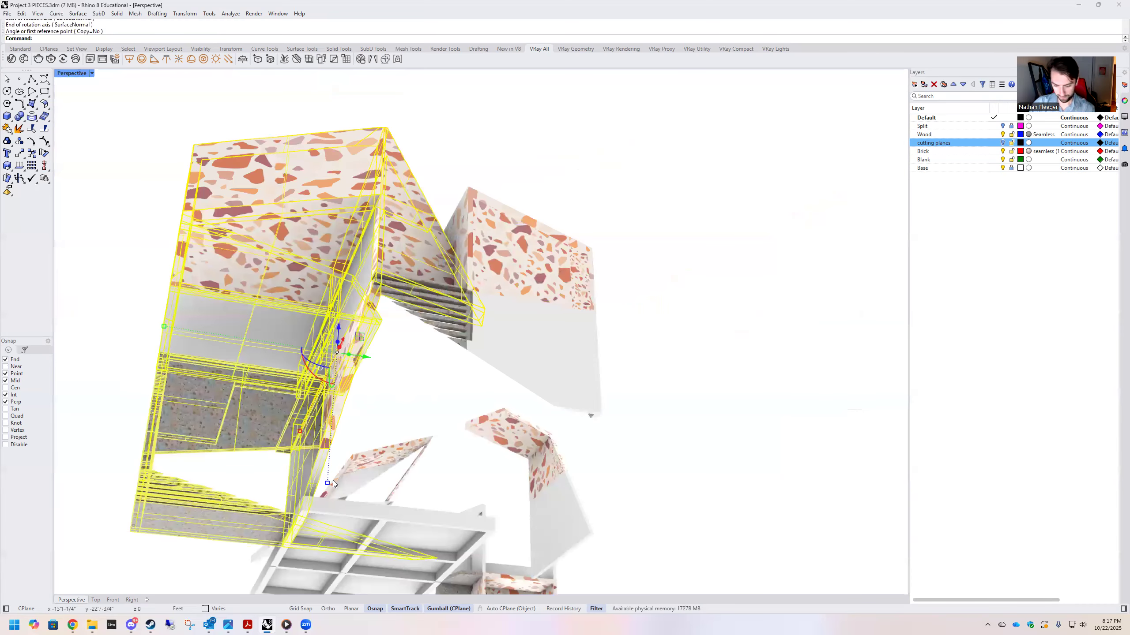
# Rotate3D the overturned fragment about an axis across its white wall's edge, swinging that sloping edge down to nearly level
pyautogui.press('Return')
pyautogui.scroll(3, 338, 551)
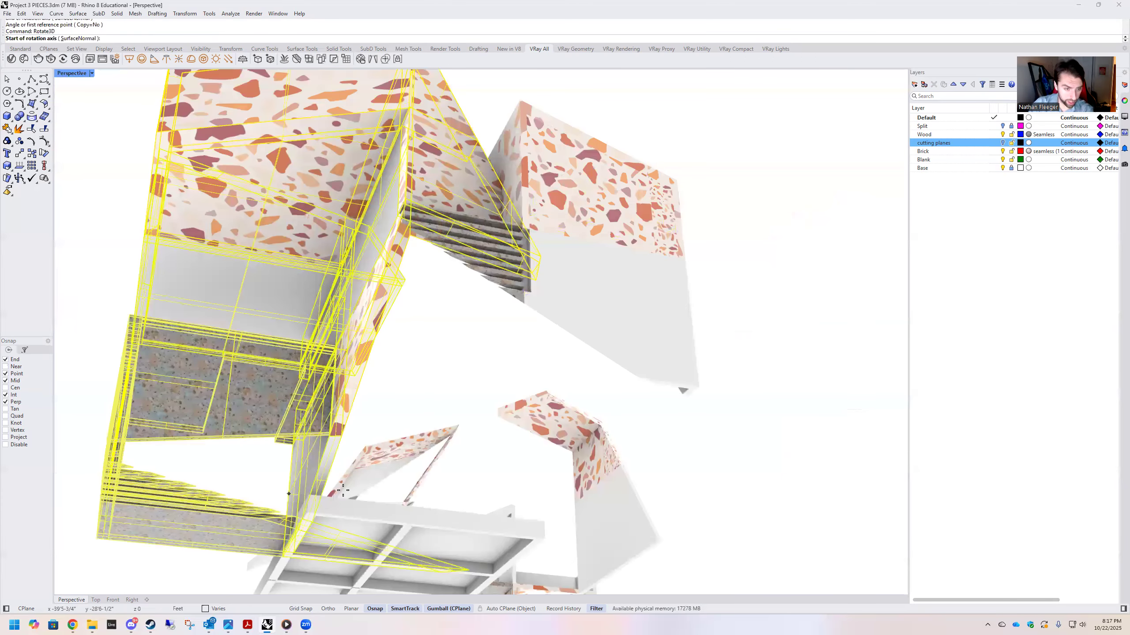
pyautogui.scroll(4, 343, 490)
pyautogui.keyDown('shift'); pyautogui.moveTo(359, 267); pyautogui.dragTo(340, 346, button='right'); pyautogui.keyUp('shift')
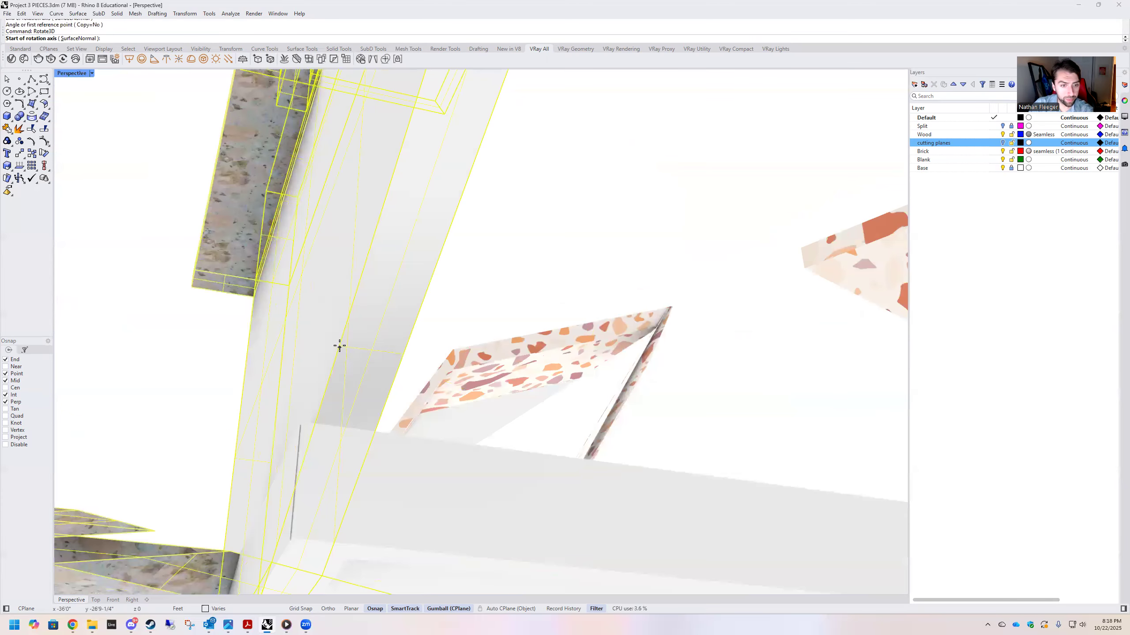
pyautogui.click(339, 347)
pyautogui.scroll(1, 404, 348)
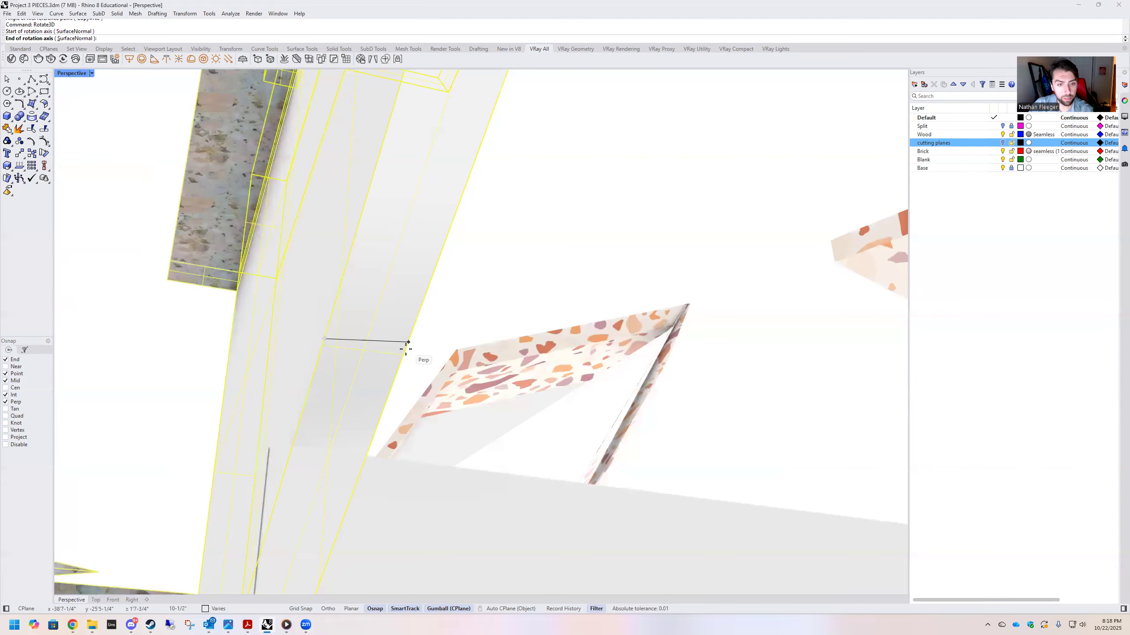
pyautogui.click(405, 349)
pyautogui.scroll(-1, 405, 349)
pyautogui.moveTo(445, 232); pyautogui.dragTo(420, 212, button='right')
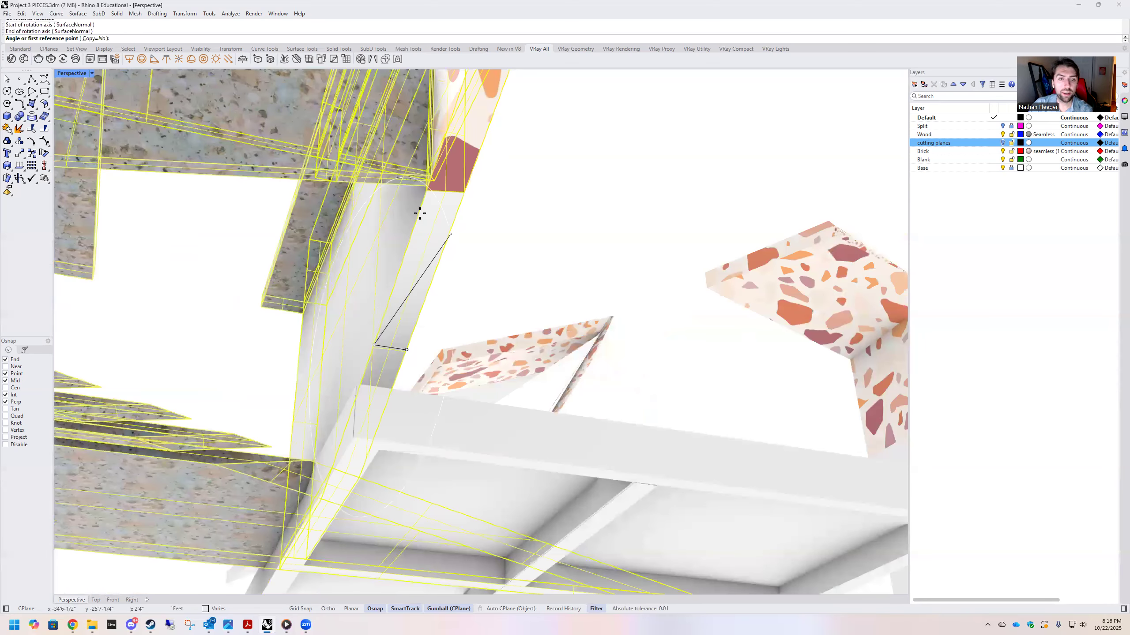
pyautogui.click(454, 250)
pyautogui.scroll(3, 529, 280)
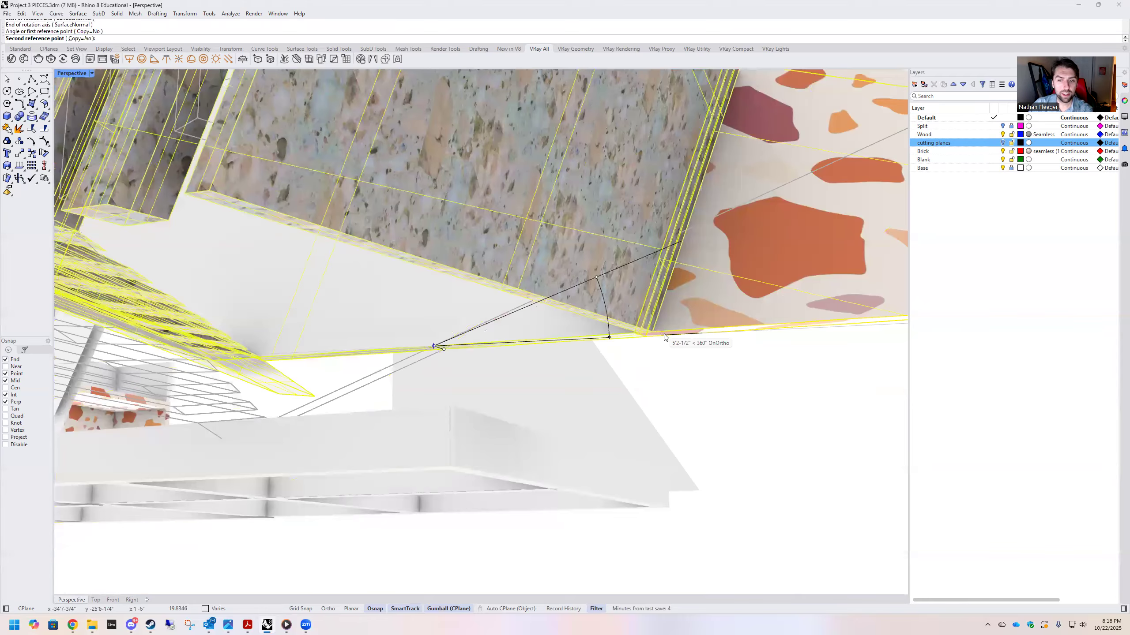
pyautogui.click(561, 349)
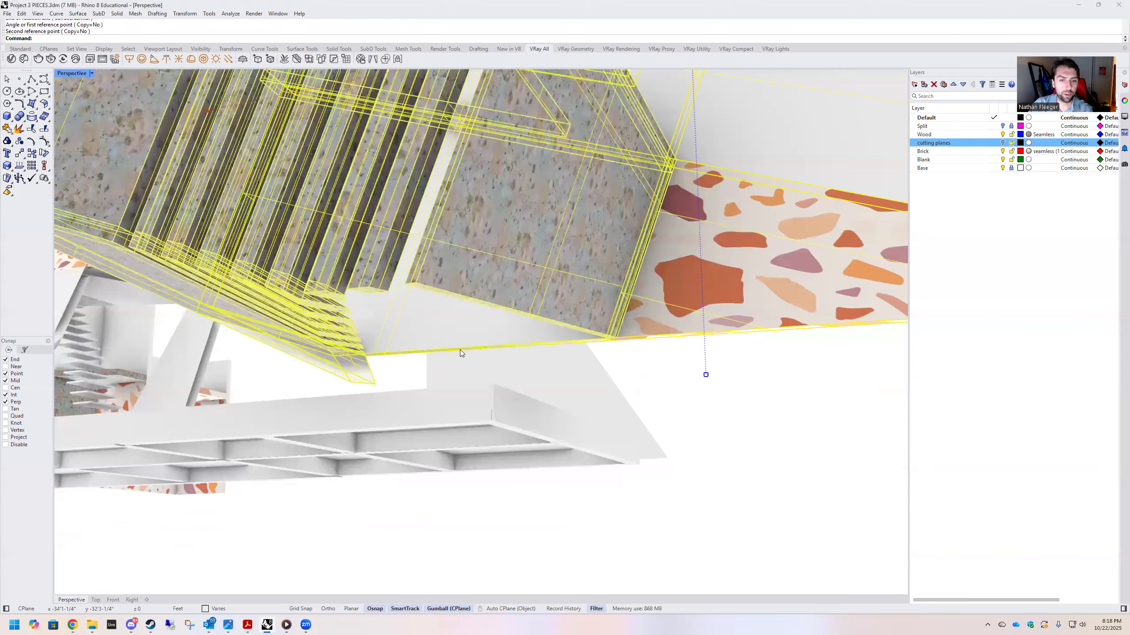
# Move the rotated fragment down and across so it rests on the base slab, toggling the Near snap for the final placement
pyautogui.scroll(4, 460, 350)
pyautogui.moveTo(459, 350); pyautogui.dragTo(442, 418)
pyautogui.moveTo(436, 459); pyautogui.dragTo(429, 498)
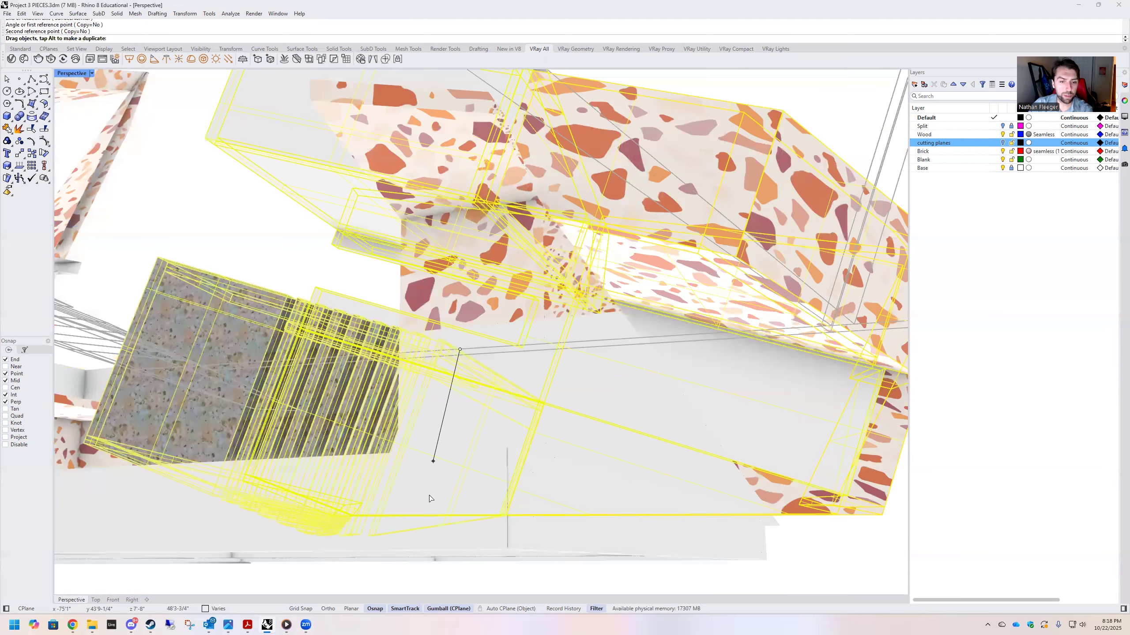
pyautogui.moveTo(526, 341); pyautogui.dragTo(465, 346)
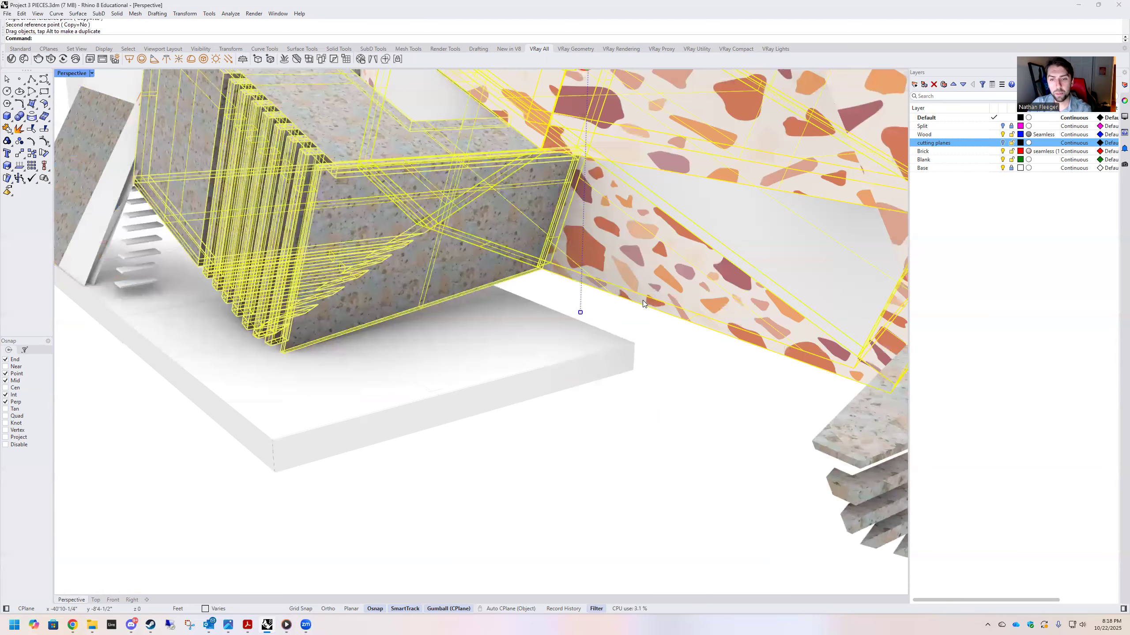
pyautogui.scroll(2, 643, 303)
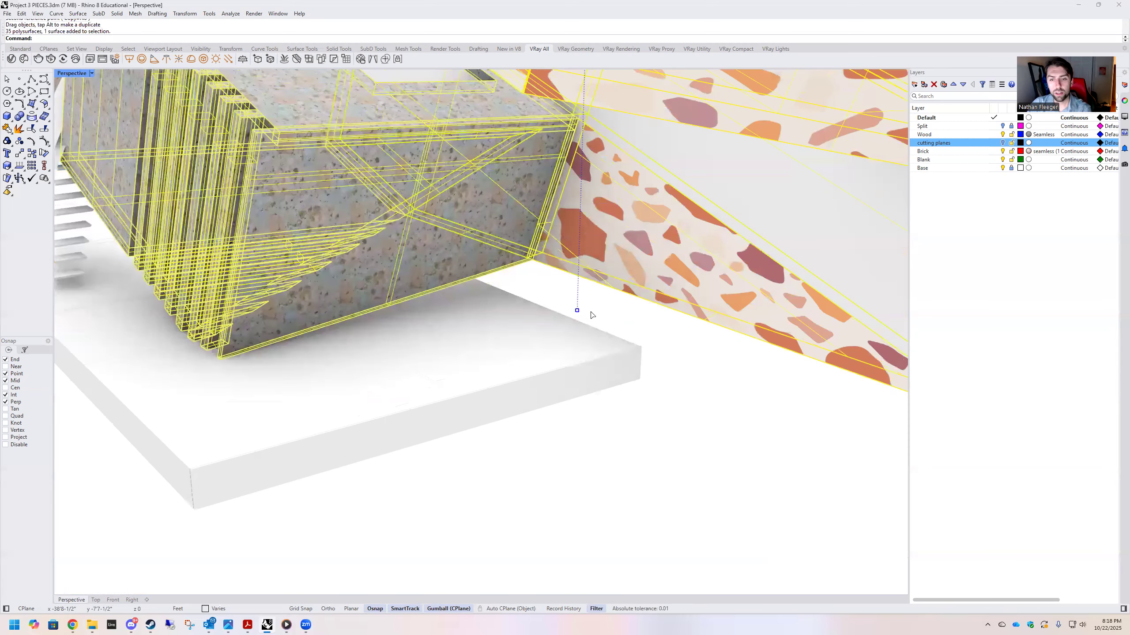
pyautogui.moveTo(516, 320); pyautogui.dragTo(429, 332)
pyautogui.click(6, 368)
pyautogui.moveTo(681, 363); pyautogui.dragTo(540, 361)
# Slide the fragment freely over the base slab to adjust its position beside the sheared piece, and clear the selection
pyautogui.scroll(-5, 540, 361)
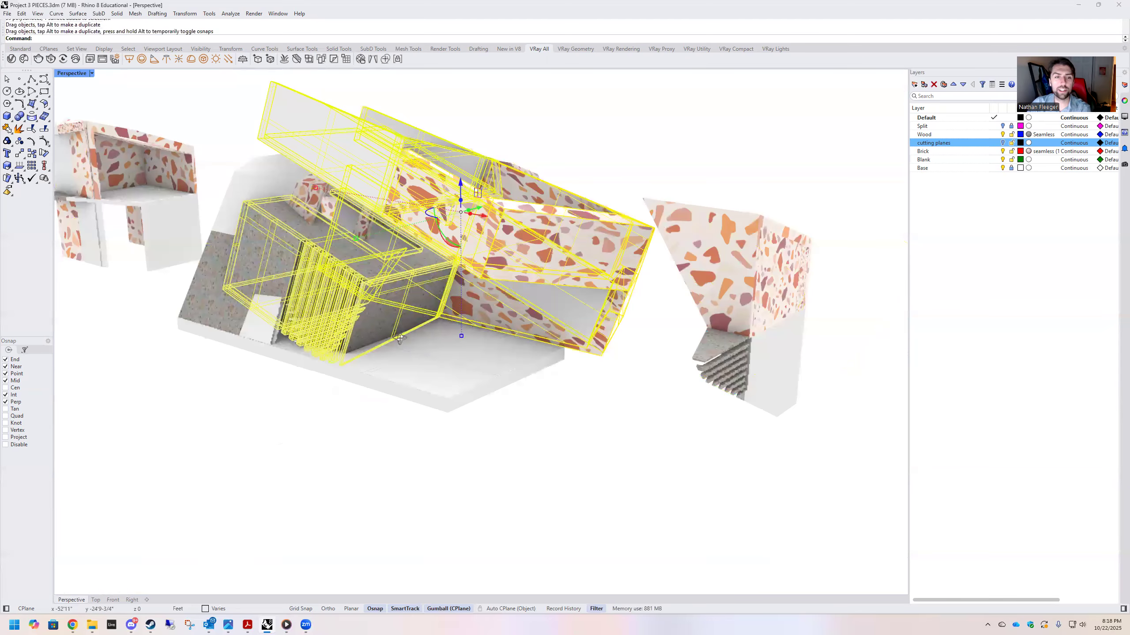
pyautogui.scroll(-2, 576, 369)
pyautogui.scroll(6, 337, 447)
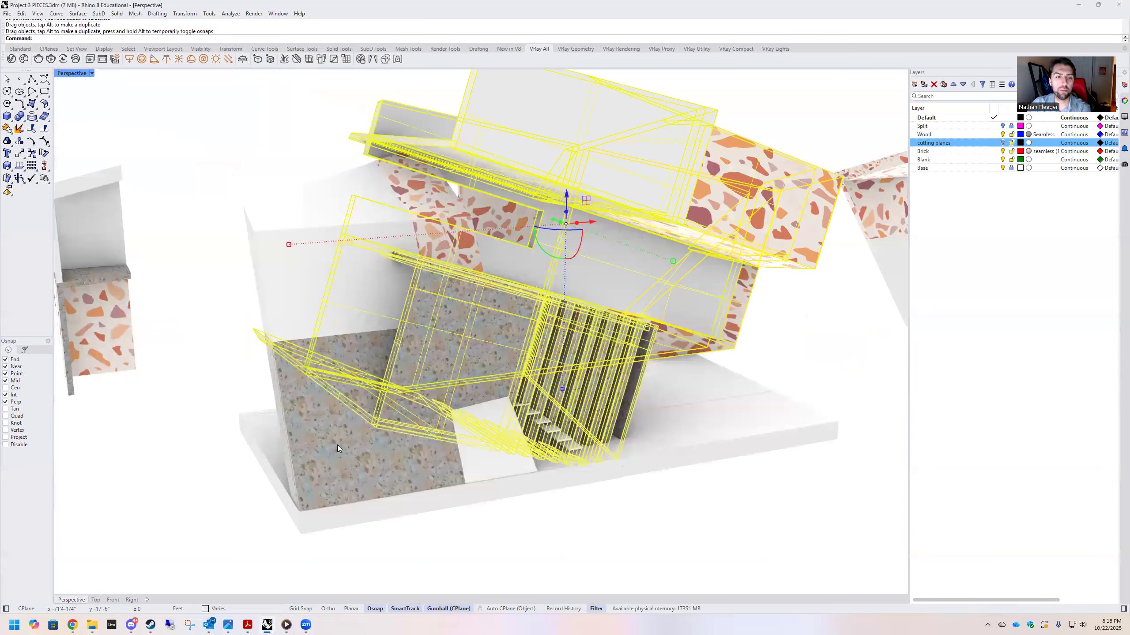
pyautogui.scroll(-5, 405, 347)
pyautogui.moveTo(405, 347); pyautogui.dragTo(544, 343)
pyautogui.press('Escape')
# Move the detached terrazzo box fragment with the slats in several directions to bring it towards the main composition
pyautogui.moveTo(591, 366); pyautogui.dragTo(393, 424, button='right')
pyautogui.click(394, 424)
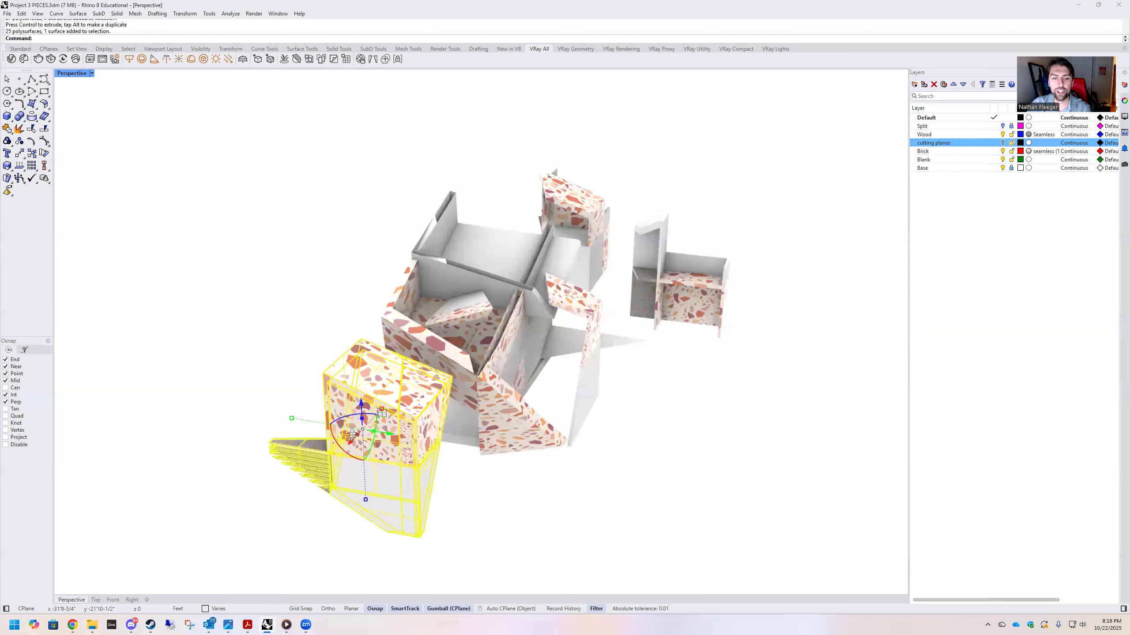
pyautogui.moveTo(451, 446); pyautogui.dragTo(534, 400, button='right')
pyautogui.moveTo(533, 397); pyautogui.dragTo(540, 340)
pyautogui.moveTo(586, 439); pyautogui.dragTo(627, 384, button='right')
pyautogui.moveTo(630, 392); pyautogui.dragTo(628, 473)
pyautogui.moveTo(606, 379); pyautogui.dragTo(561, 244)
# Slide the box fragment across onto the upper edge of the large central fragment, placing it with the Near snap
pyautogui.moveTo(649, 317); pyautogui.dragTo(690, 271, button='right')
pyautogui.moveTo(687, 225); pyautogui.dragTo(568, 250)
pyautogui.moveTo(569, 250); pyautogui.dragTo(635, 300, button='right')
pyautogui.moveTo(537, 319); pyautogui.dragTo(383, 232)
pyautogui.scroll(6, 454, 229)
pyautogui.scroll(2, 460, 228)
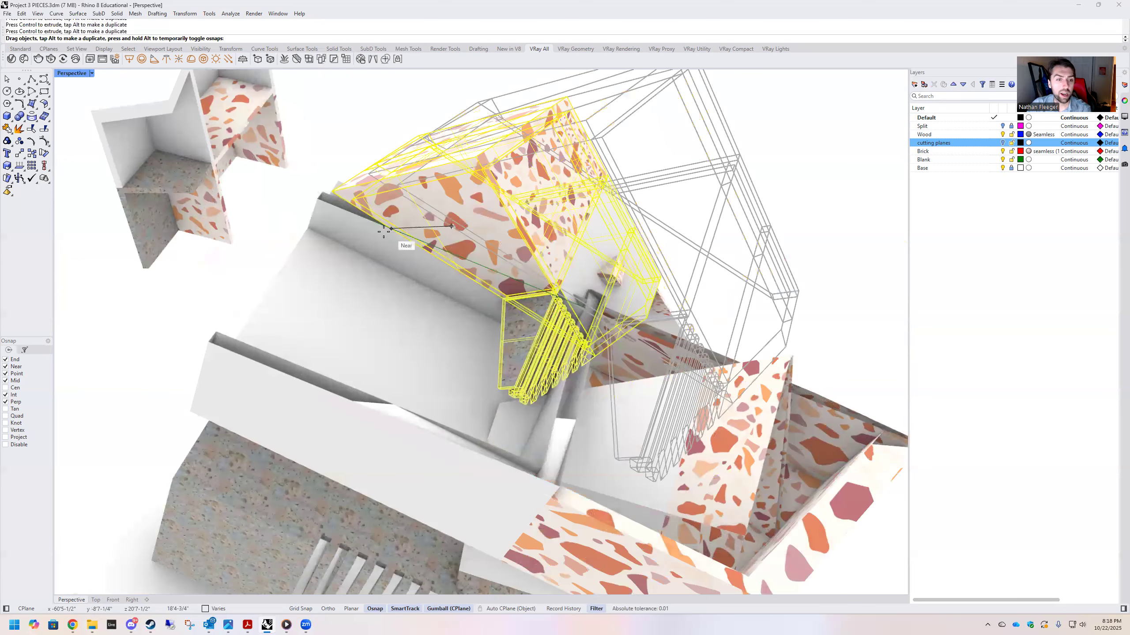
# Shift the box fragment inward and lower it between the upper walls of the large central fragment
pyautogui.click(326, 386)
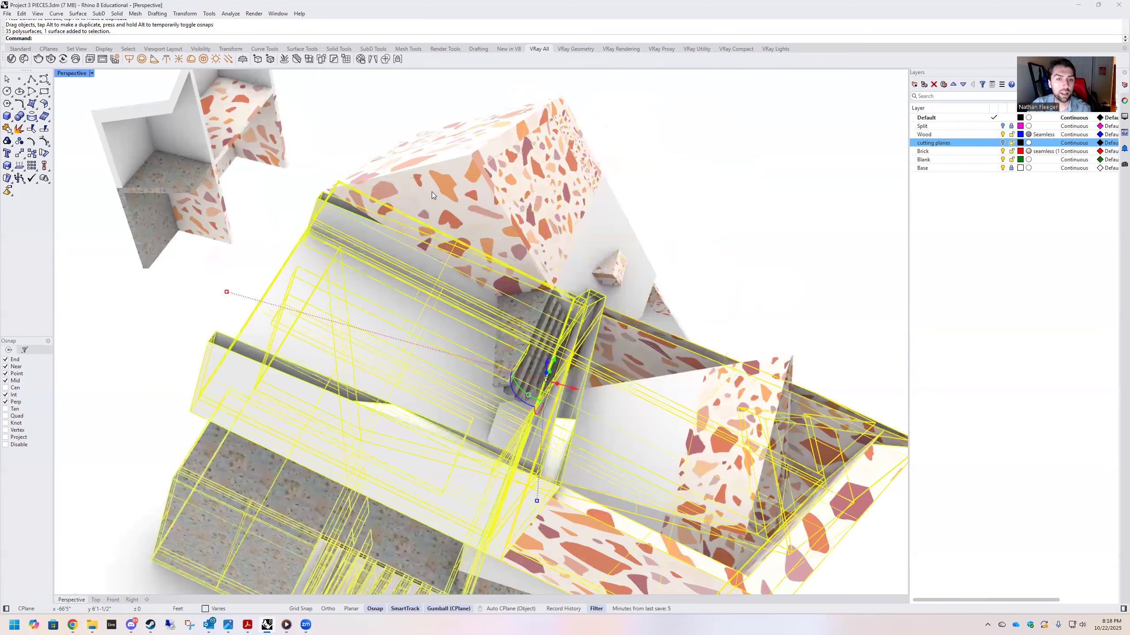
pyautogui.moveTo(497, 229); pyautogui.dragTo(401, 358)
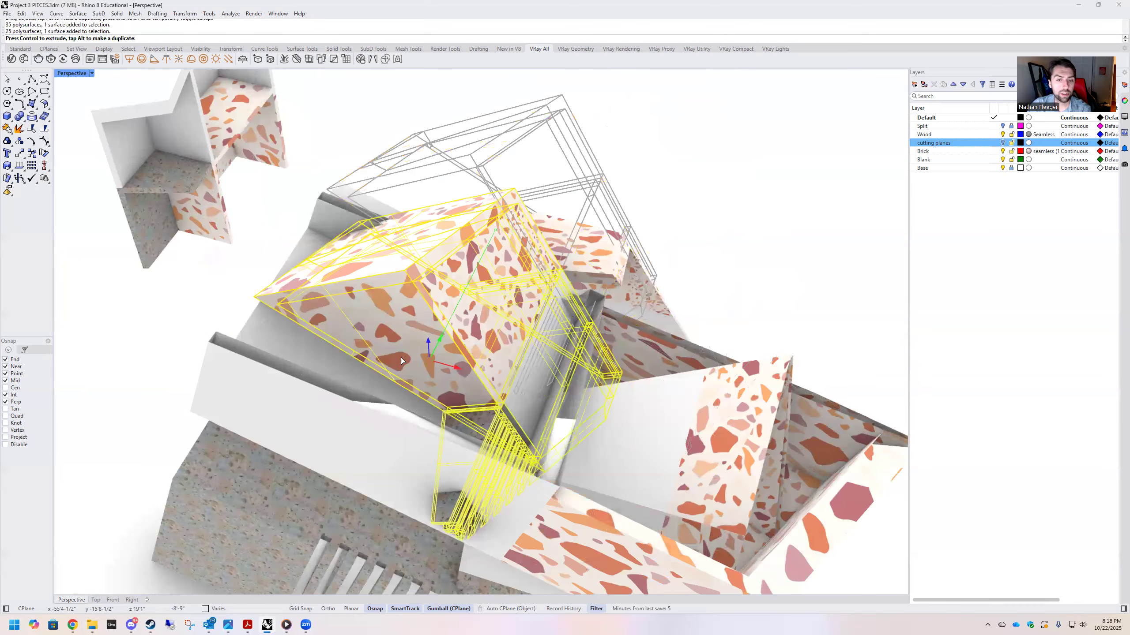
pyautogui.moveTo(442, 285); pyautogui.dragTo(495, 409)
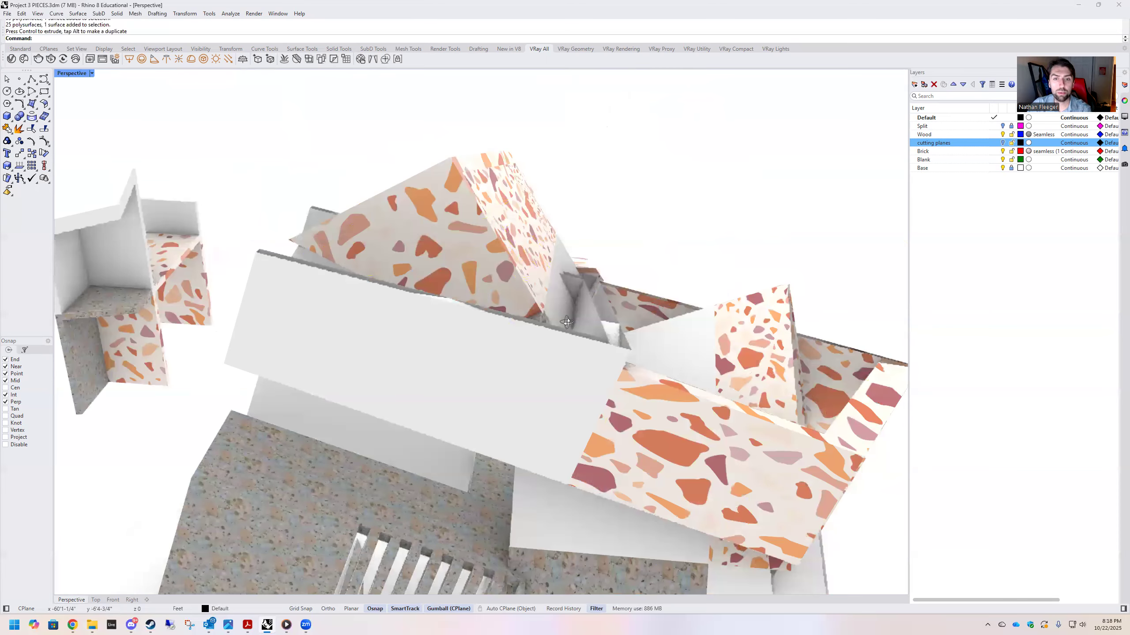
# Examine the nested box fragment, the open wall ends of the central fragment and the fragments still detached from the base
pyautogui.moveTo(550, 352); pyautogui.dragTo(451, 359, button='right')
pyautogui.scroll(-5, 606, 284)
pyautogui.moveTo(605, 283); pyautogui.dragTo(535, 345, button='right')
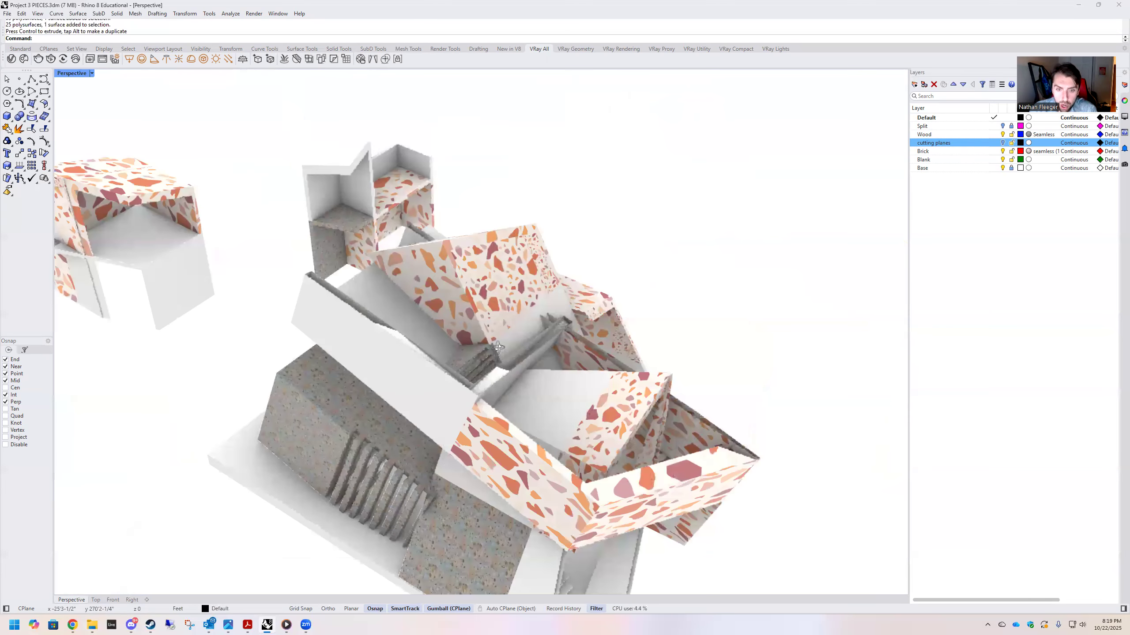
pyautogui.scroll(3, 497, 350)
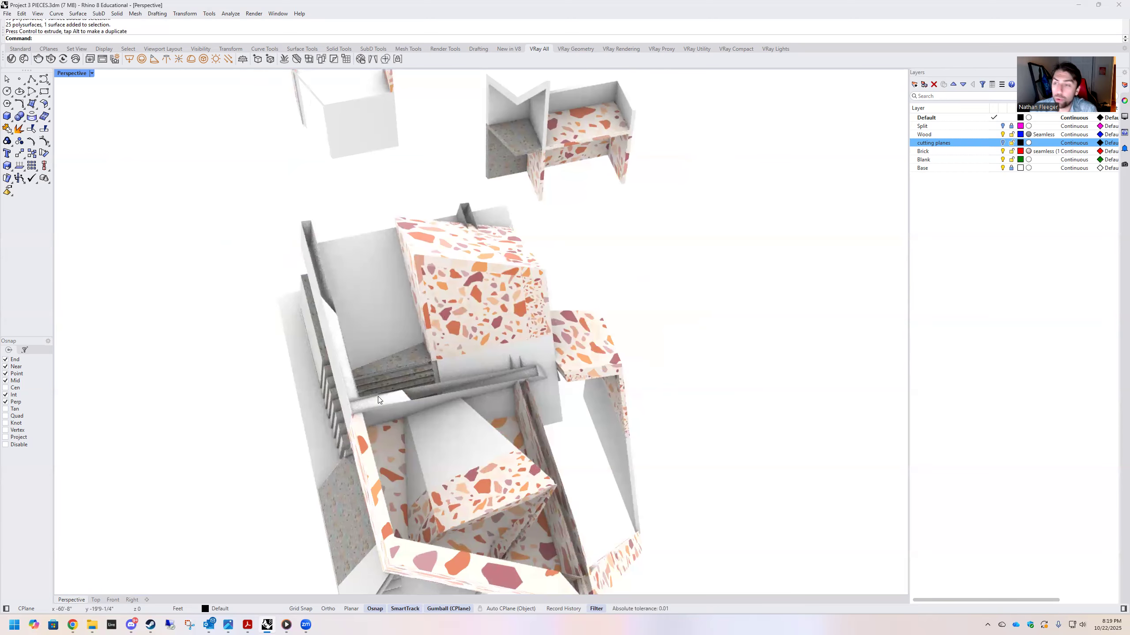
pyautogui.scroll(4, 324, 324)
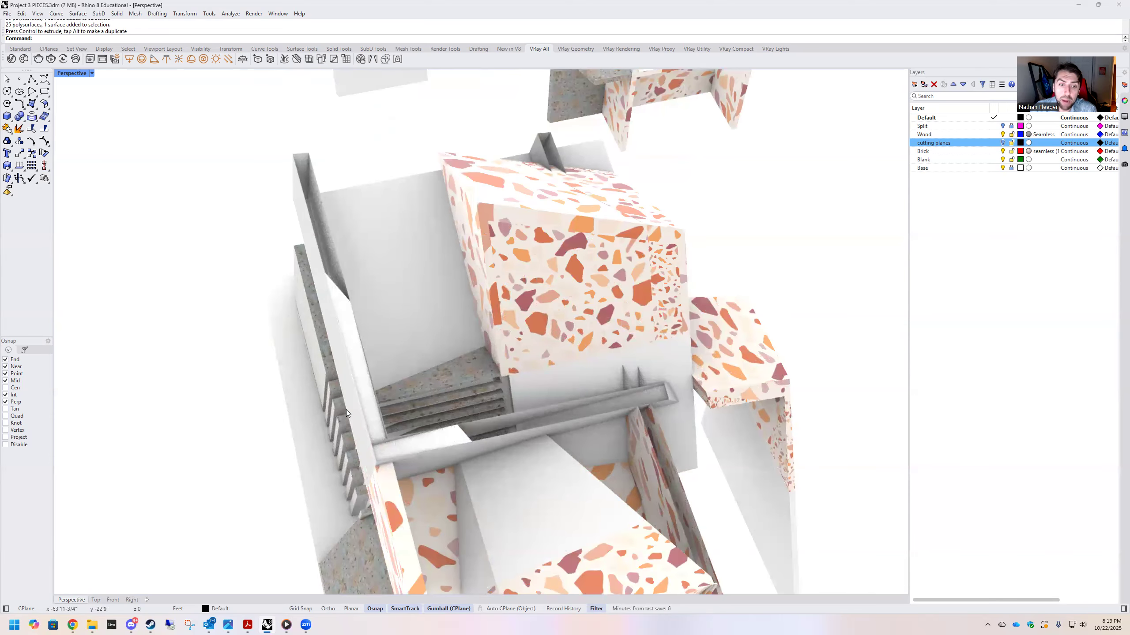
pyautogui.scroll(-6, 483, 309)
pyautogui.scroll(8, 498, 249)
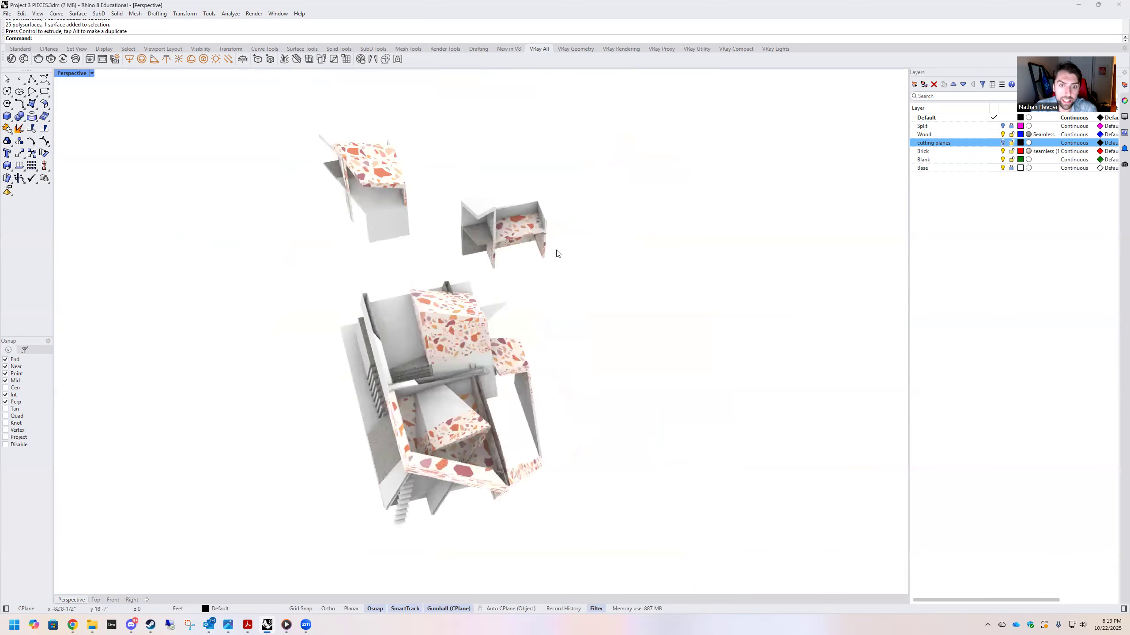
pyautogui.scroll(-6, 592, 289)
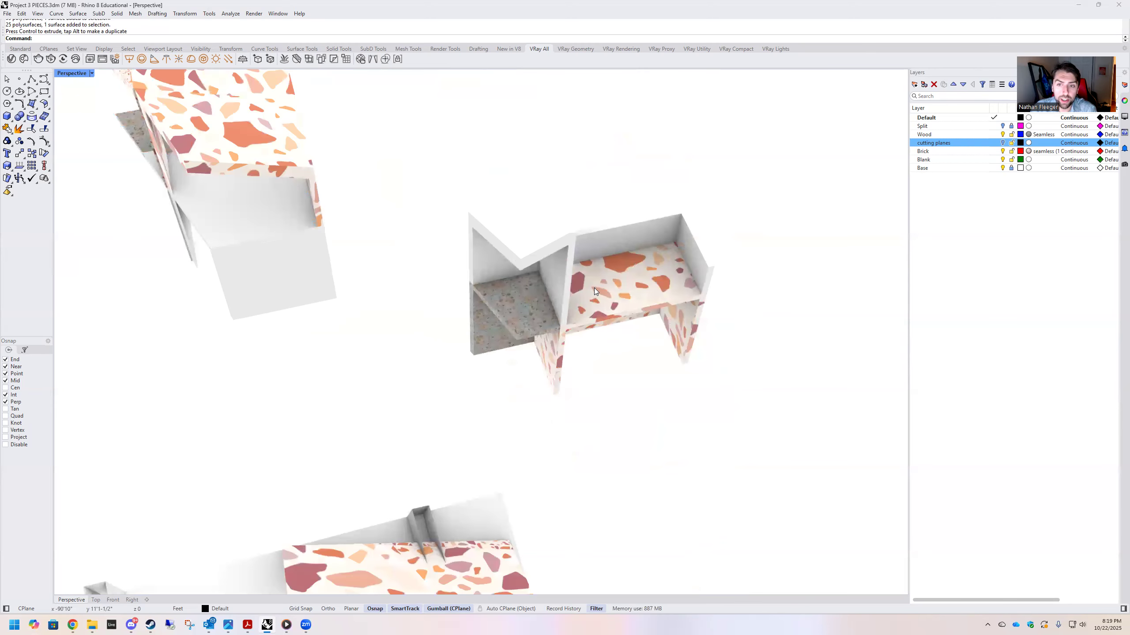
pyautogui.scroll(3, 465, 238)
pyautogui.scroll(-6, 465, 239)
pyautogui.scroll(8, 473, 331)
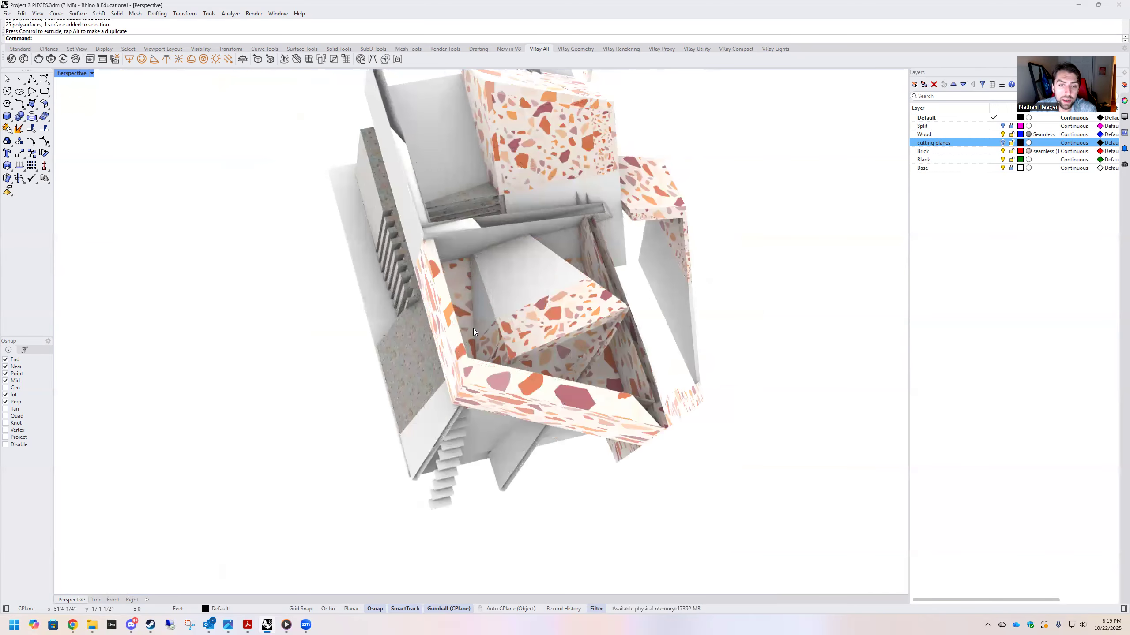
pyautogui.scroll(1, 436, 338)
# Cap the open faces of the large central fragment's walls and select it again to check the closed surfaces
pyautogui.click(435, 338)
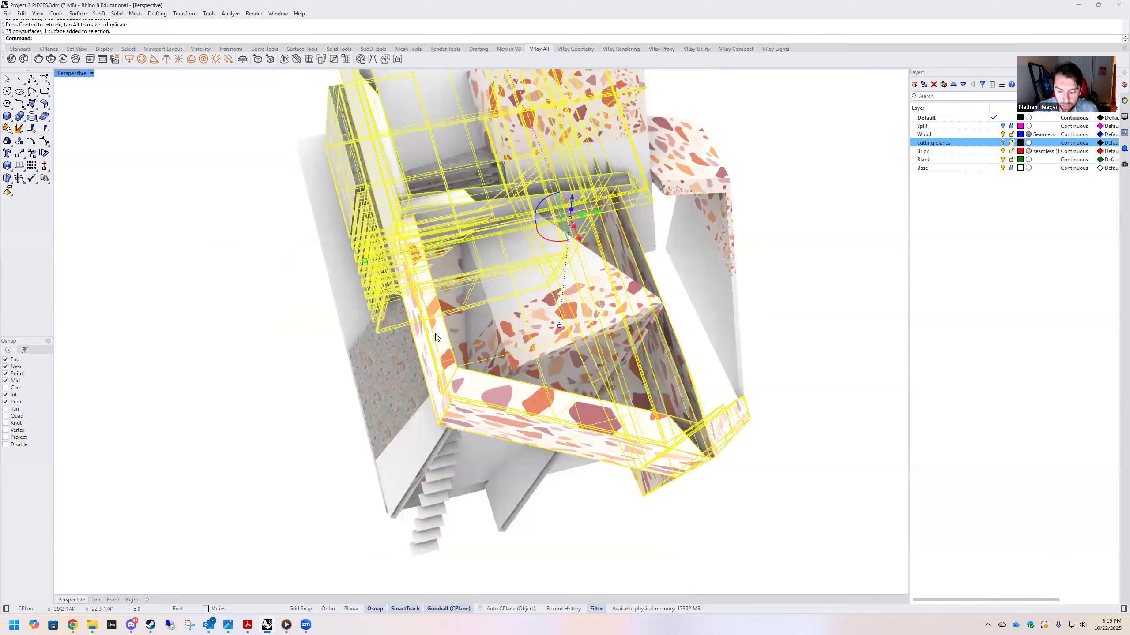
pyautogui.rightClick(435, 333)
pyautogui.scroll(-6, 569, 261)
pyautogui.click(741, 274)
pyautogui.scroll(6, 605, 242)
pyautogui.moveTo(452, 265); pyautogui.dragTo(540, 232, button='right')
pyautogui.moveTo(472, 235); pyautogui.dragTo(468, 260, button='right')
pyautogui.click(412, 222)
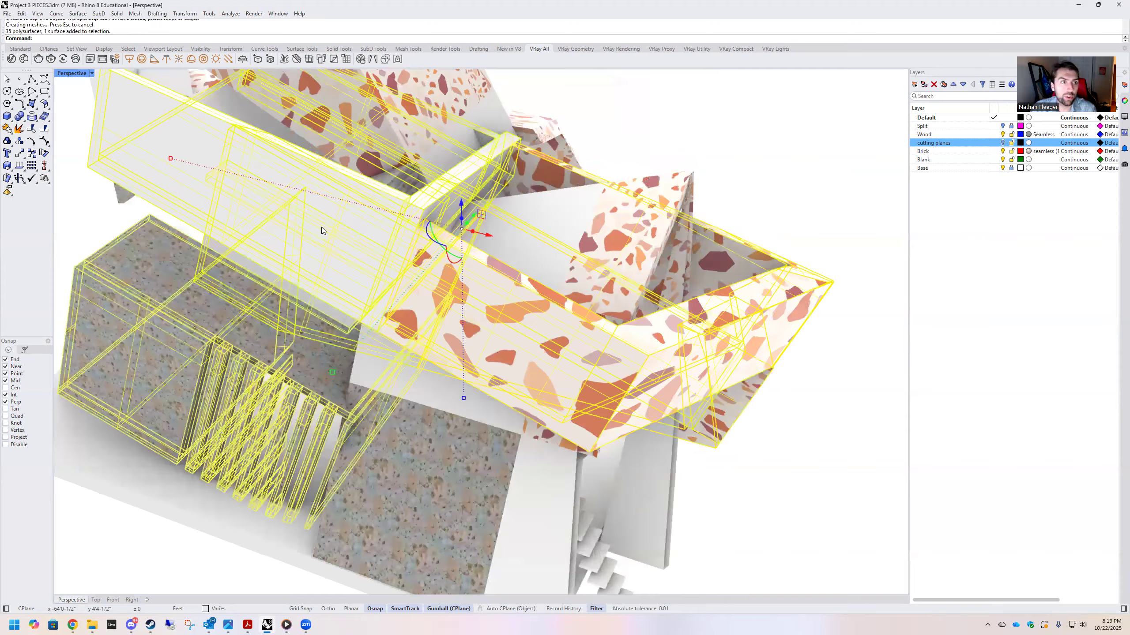
pyautogui.moveTo(352, 188); pyautogui.dragTo(407, 191, button='right')
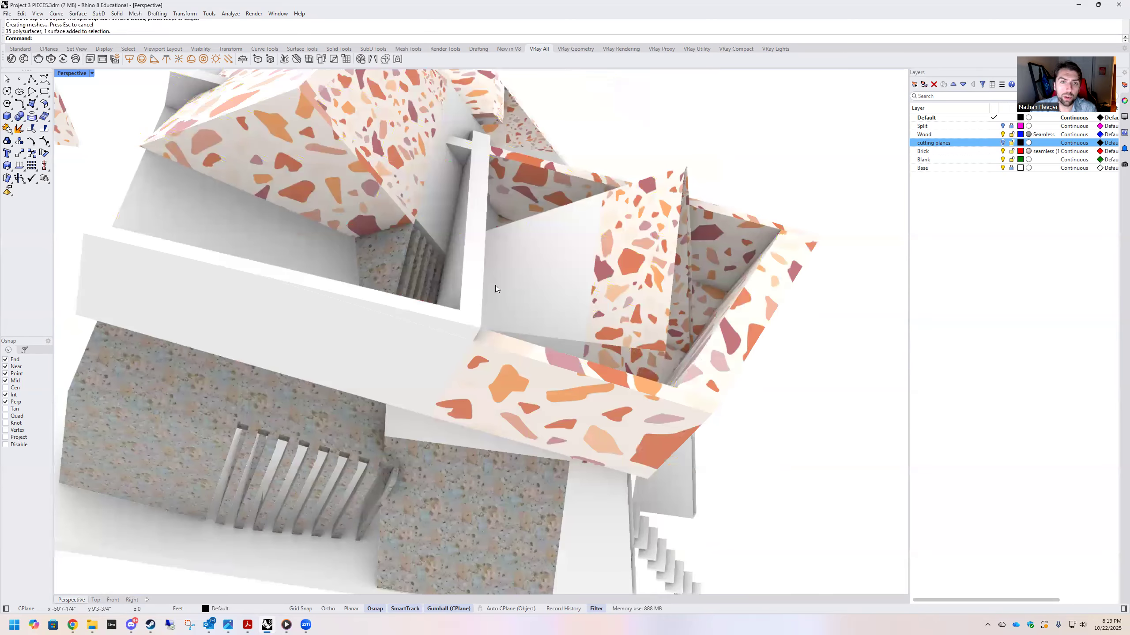
# Move the small detached fragment with the V-notched wall onto the free end of the base slab
pyautogui.scroll(3, 520, 285)
pyautogui.scroll(-5, 305, 244)
pyautogui.click(164, 390)
pyautogui.moveTo(165, 389); pyautogui.dragTo(348, 457)
pyautogui.click(348, 456)
pyautogui.moveTo(347, 457); pyautogui.dragTo(489, 463, button='right')
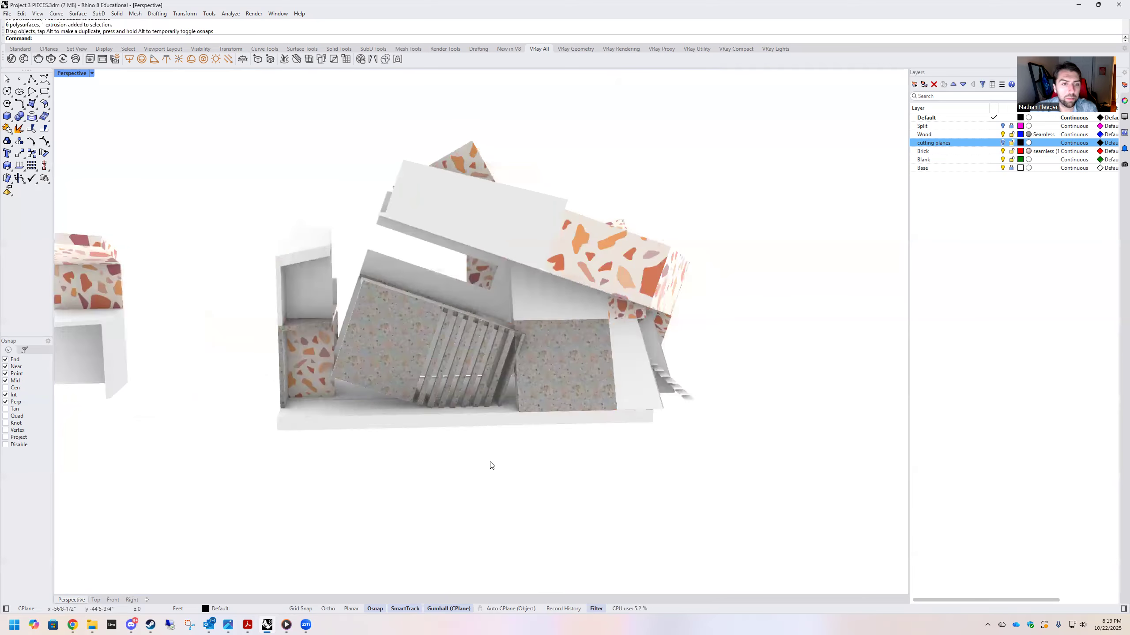
# Scale up the remaining detached terrazzo fragment
pyautogui.scroll(-5, 489, 463)
pyautogui.click(369, 478)
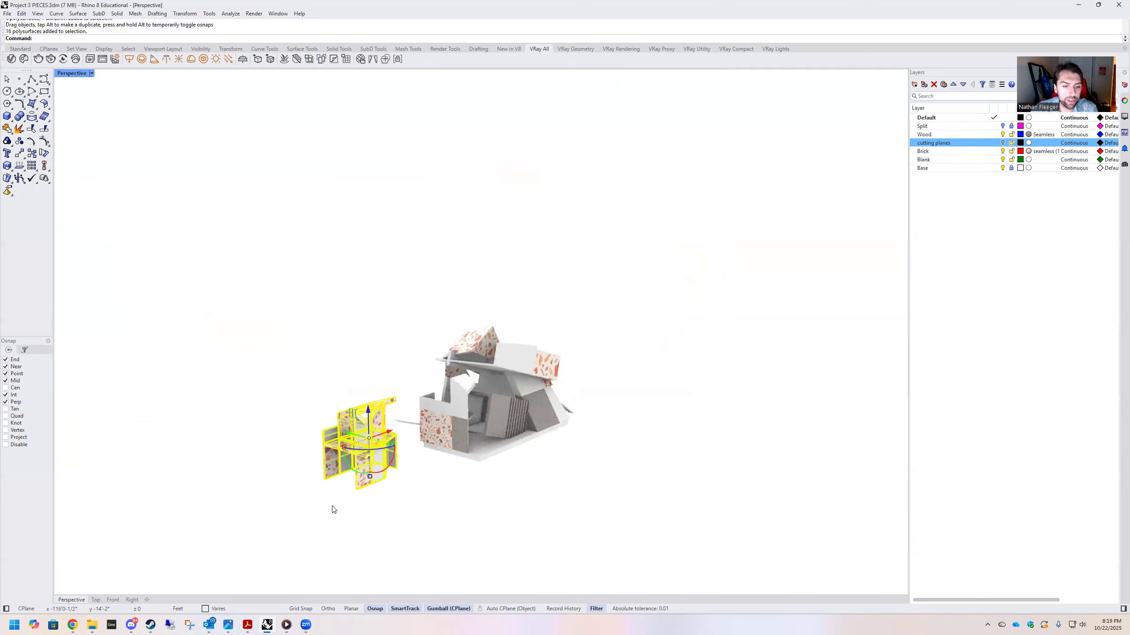
pyautogui.moveTo(370, 476)
pyautogui.mouseDown()
pyautogui.moveTo(376, 551)
pyautogui.moveTo(373, 481)
pyautogui.mouseUp()
pyautogui.scroll(6, 348, 425)
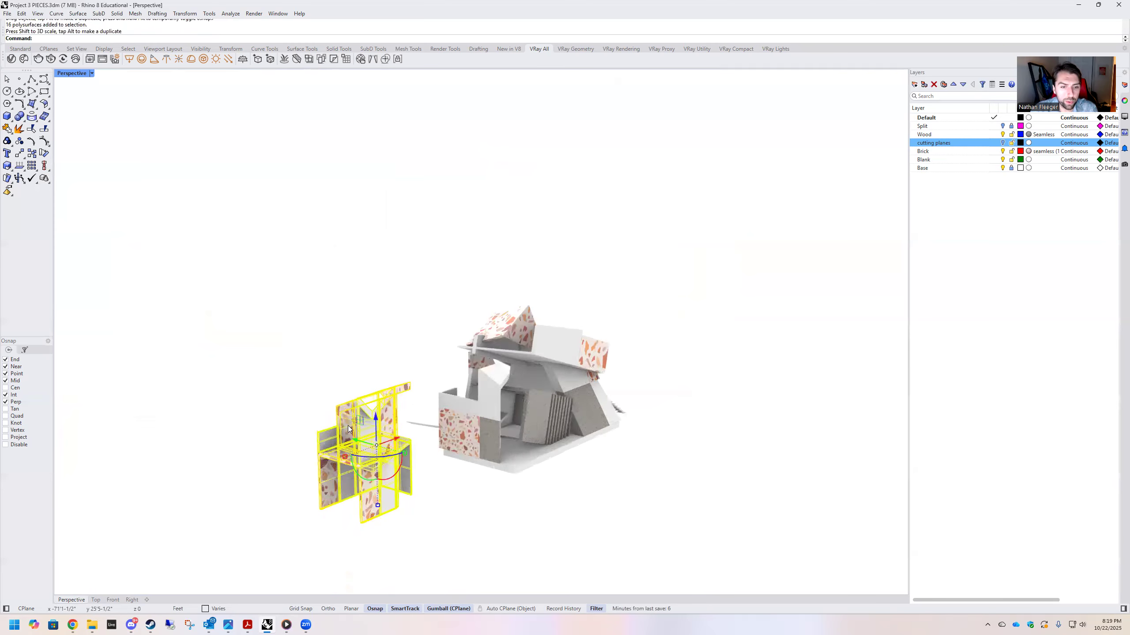
# Copy and paste the enlarged fragment in place, and move the duplicate sideways and up so it overlaps the original
pyautogui.hotkey('ctrl', 'c')
pyautogui.hotkey('ctrl', 'v')
pyautogui.moveTo(301, 435); pyautogui.dragTo(405, 301, button='right')
pyautogui.keyDown('shift'); pyautogui.moveTo(400, 574); pyautogui.dragTo(310, 418, button='right'); pyautogui.keyUp('shift')
pyautogui.moveTo(349, 445); pyautogui.dragTo(307, 434)
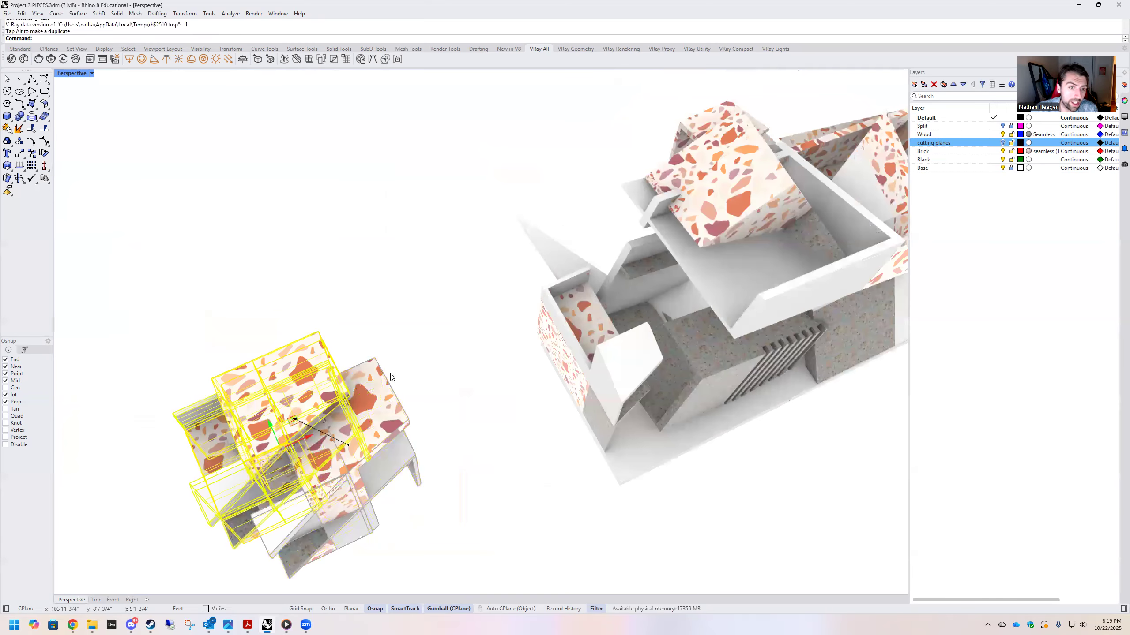
pyautogui.moveTo(390, 373); pyautogui.dragTo(547, 333, button='right')
pyautogui.moveTo(340, 300); pyautogui.dragTo(338, 247)
pyautogui.press('Escape')
# Rotate the duplicated fragment 180 degrees so it stands upside down beside the original
pyautogui.moveTo(548, 335); pyautogui.dragTo(471, 279, button='right')
pyautogui.click(471, 279)
pyautogui.click(481, 243)
pyautogui.write('180')
pyautogui.press('Return')
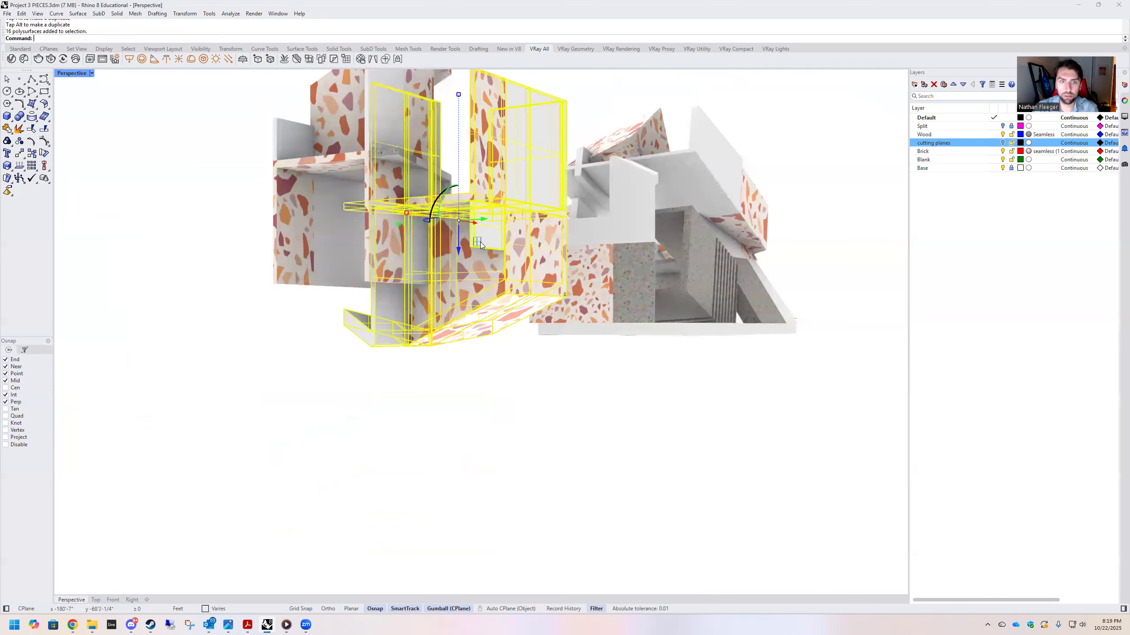
# Try a Boolean union of the original fragment and its flipped copy, and undo it
pyautogui.moveTo(441, 205); pyautogui.dragTo(469, 325, button='right')
pyautogui.moveTo(453, 248); pyautogui.dragTo(489, 327, button='right')
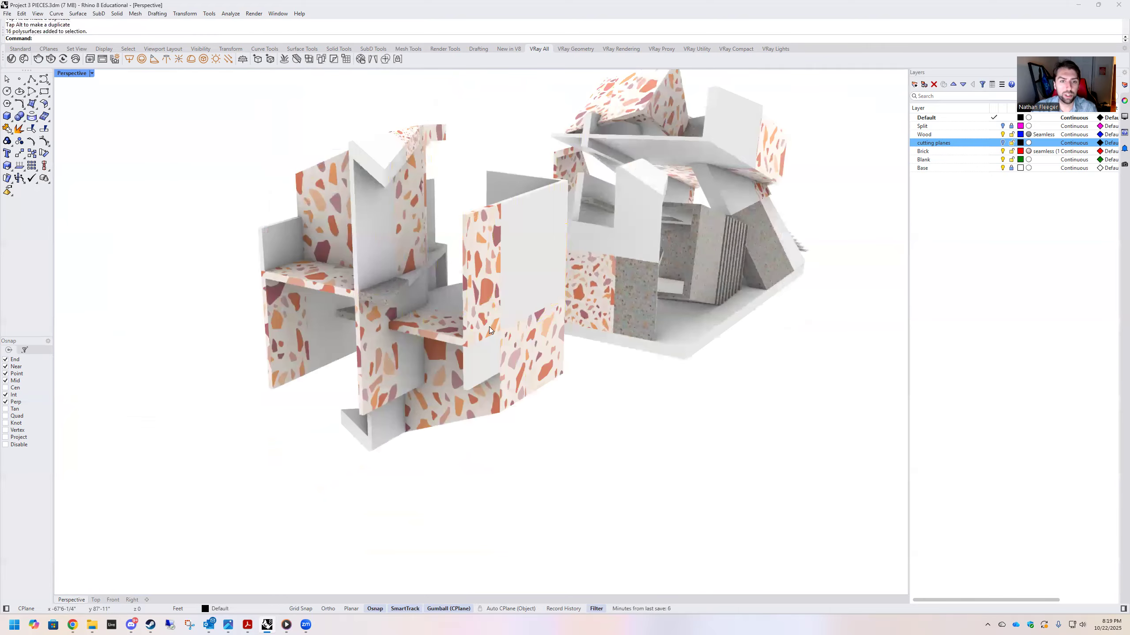
pyautogui.click(19, 116)
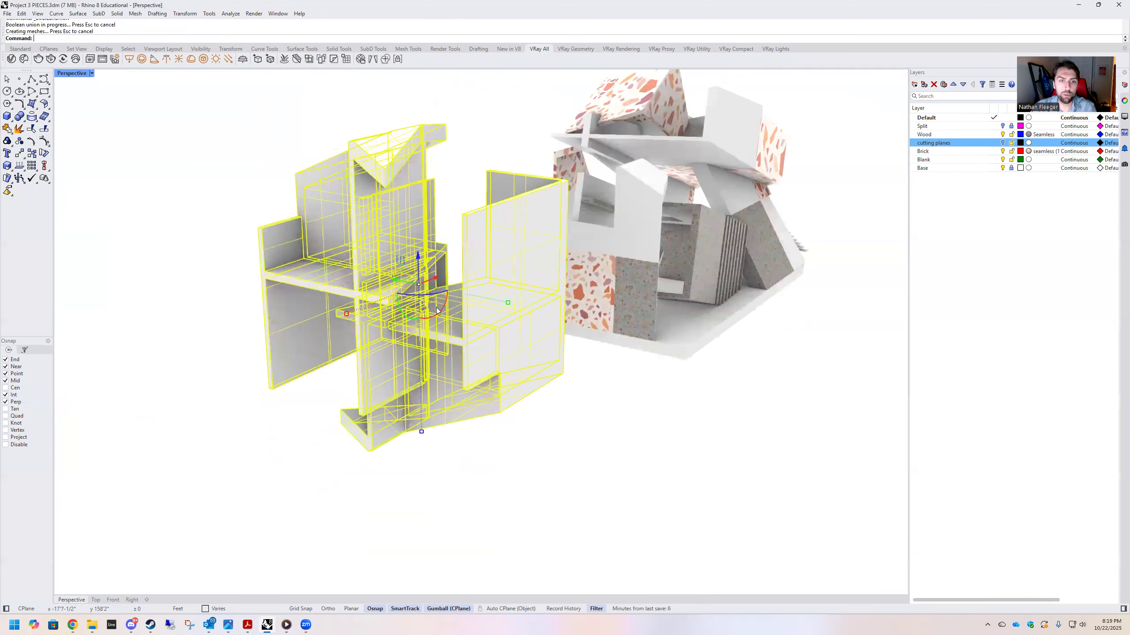
pyautogui.scroll(2, 368, 253)
pyautogui.click(368, 253)
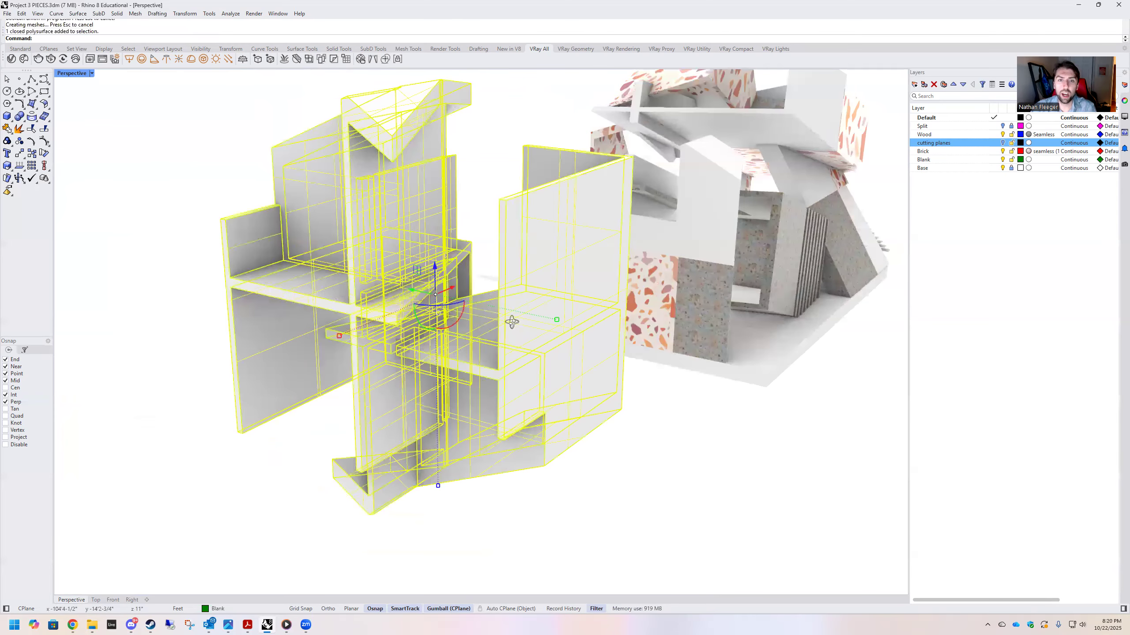
pyautogui.moveTo(525, 357); pyautogui.dragTo(442, 211, button='right')
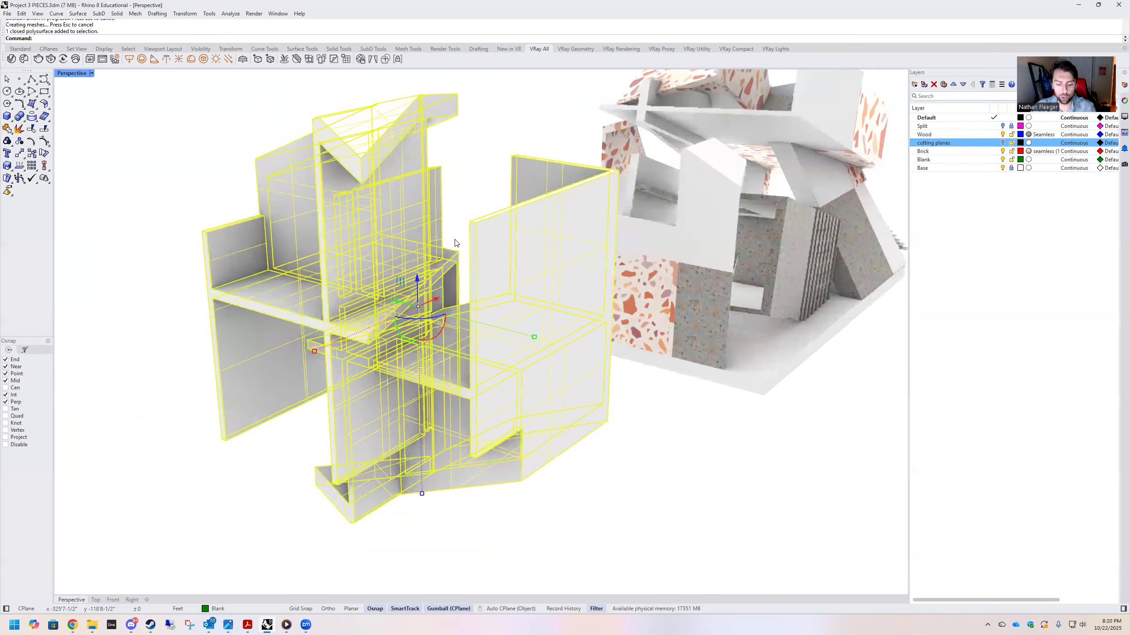
pyautogui.hotkey('ctrl', 'z')
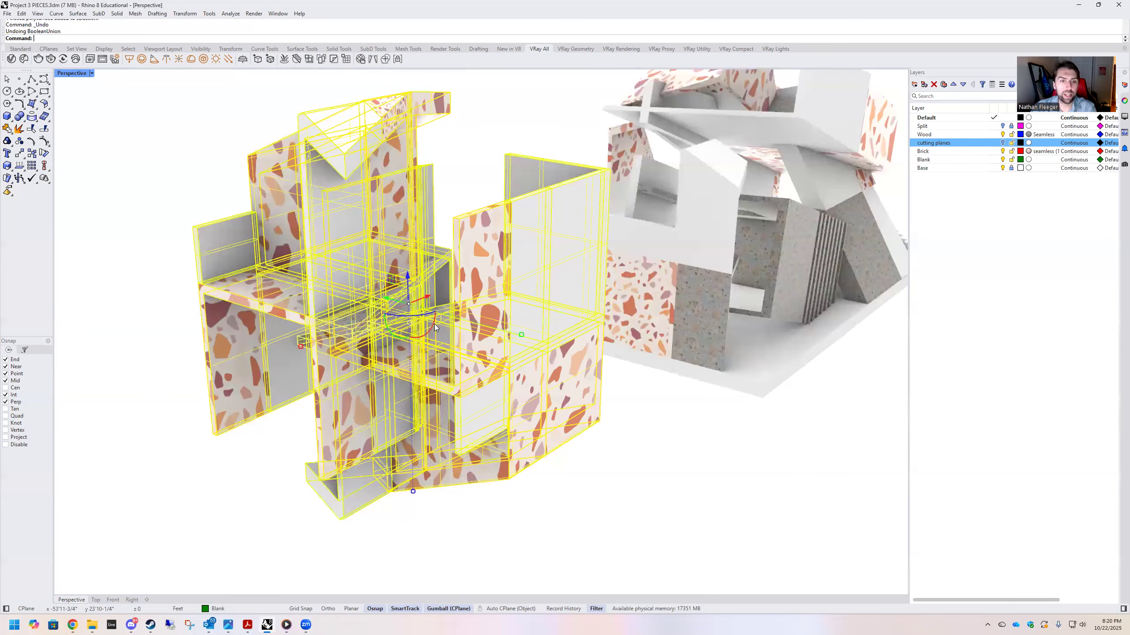
# Group the original fragment with its flipped copy and move the pair against the composition's end on the base slab
pyautogui.press('Return')
pyautogui.press('Escape')
pyautogui.scroll(-3, 610, 250)
pyautogui.moveTo(610, 250); pyautogui.dragTo(411, 402, button='right')
pyautogui.click(475, 310)
pyautogui.moveTo(630, 231); pyautogui.dragTo(593, 223)
pyautogui.press('Escape')
pyautogui.moveTo(667, 284); pyautogui.dragTo(634, 251, button='right')
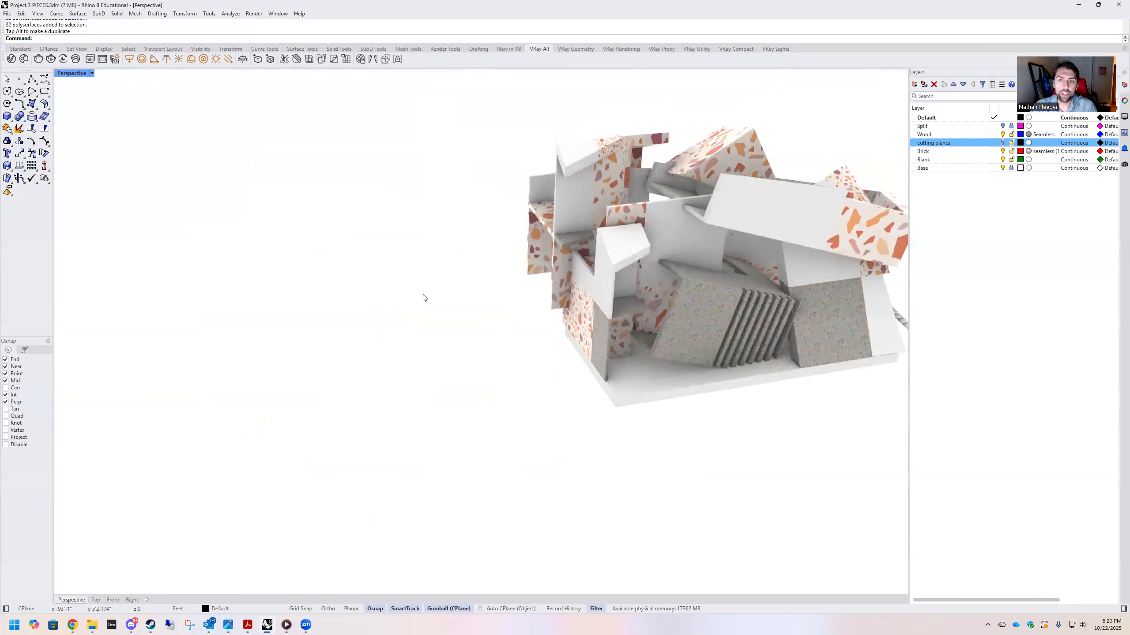
# Switch to the Project 3 Transform brief in Google Docs, review the Step 4 transformation options, and return to Rhino
pyautogui.click(287, 625)
pyautogui.click(287, 624)
pyautogui.moveTo(73, 625)
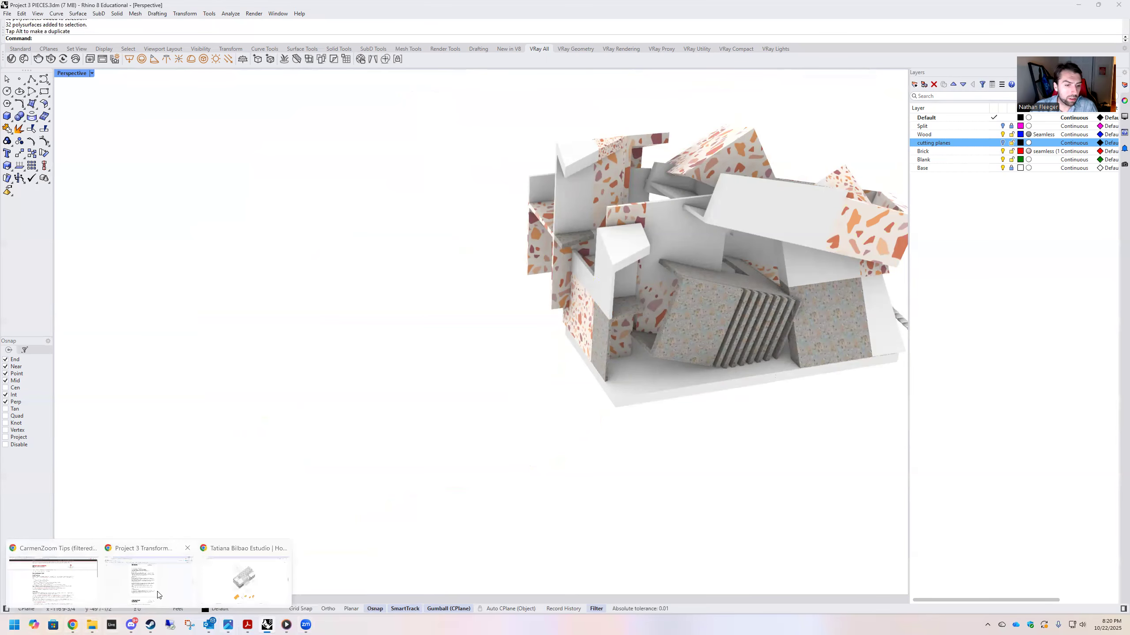
pyautogui.click(141, 579)
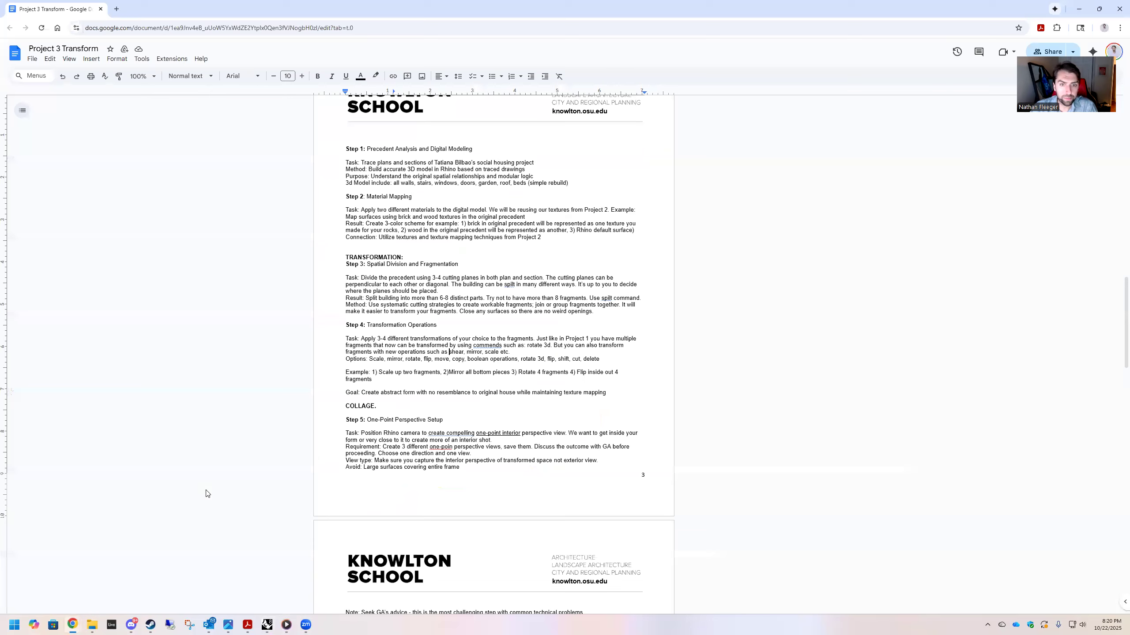
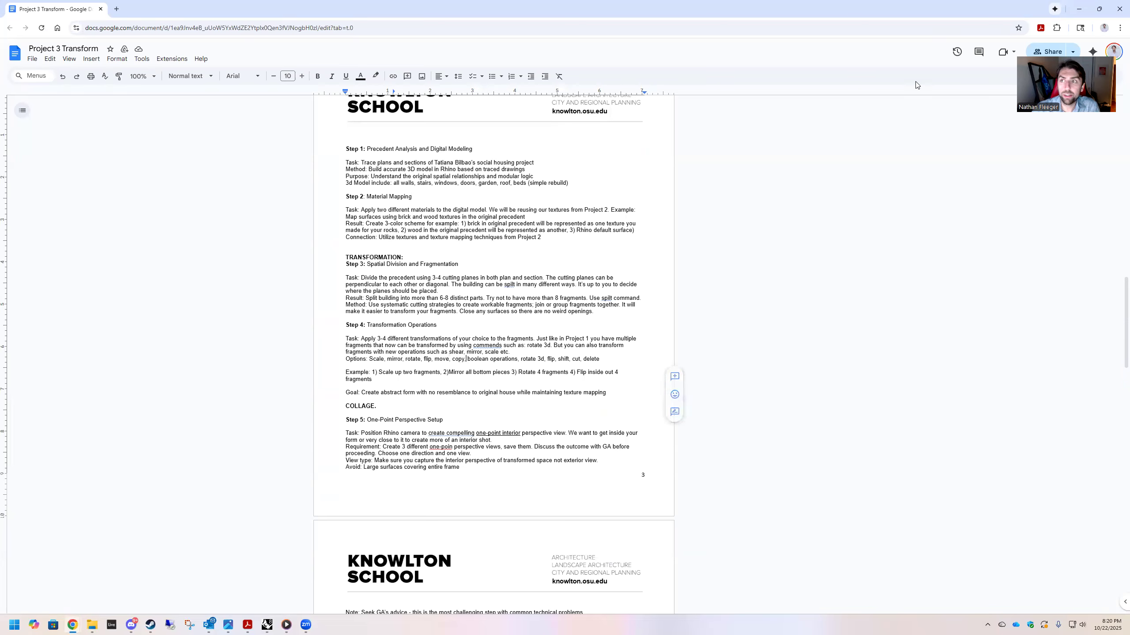
pyautogui.click(1081, 10)
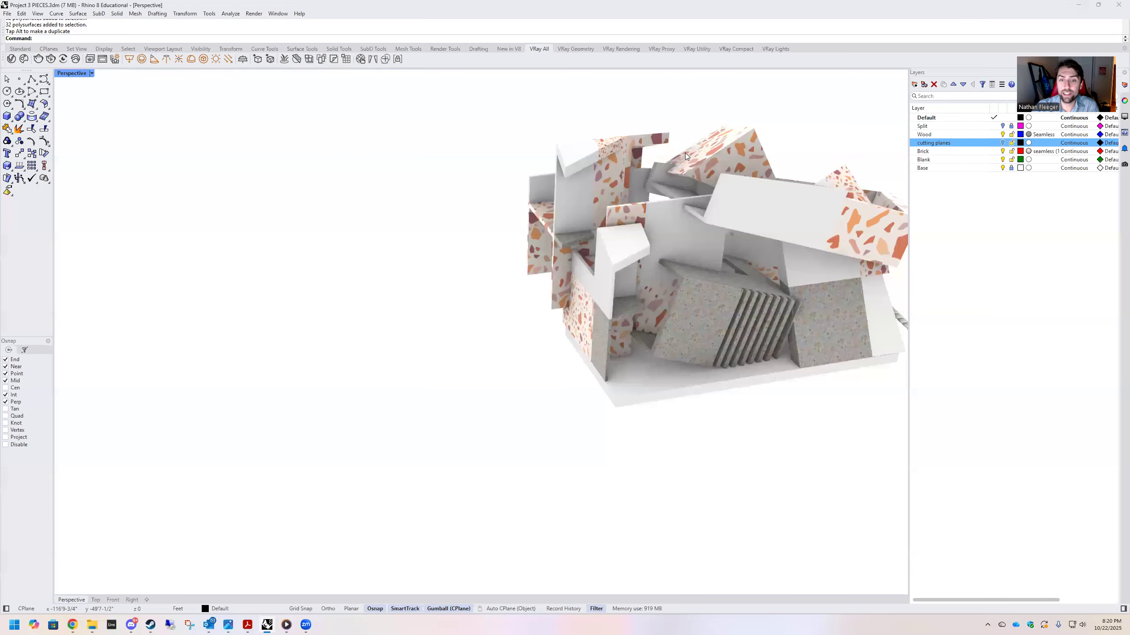
pyautogui.moveTo(634, 143); pyautogui.dragTo(620, 239, button='right')
pyautogui.scroll(-5, 577, 269)
pyautogui.moveTo(577, 269); pyautogui.dragTo(550, 225, button='right')
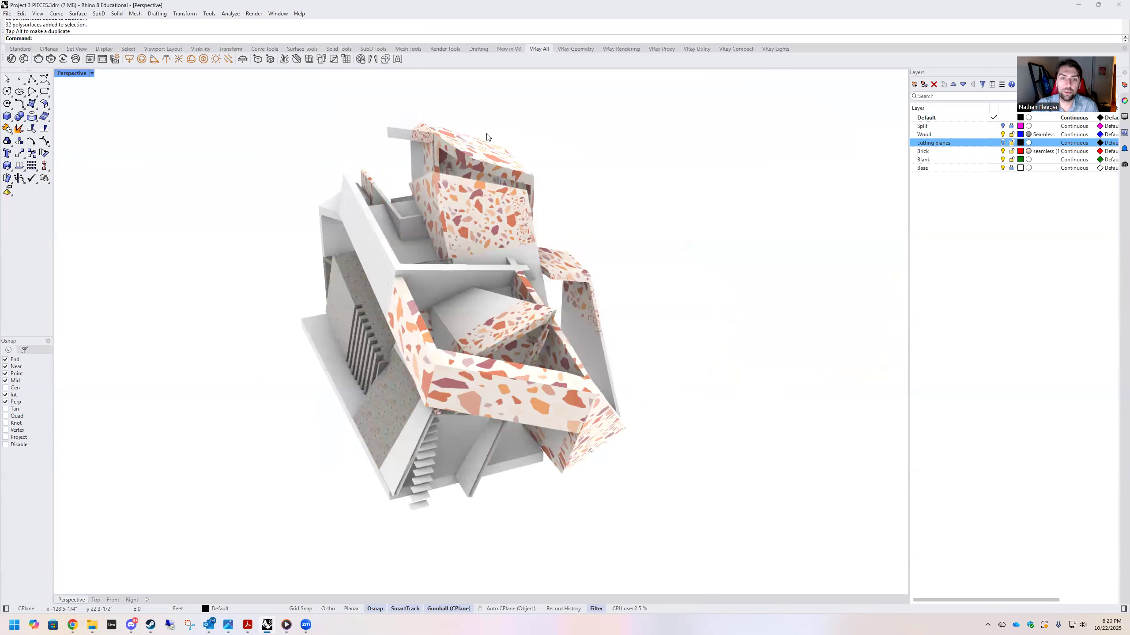
pyautogui.click(450, 378)
pyautogui.moveTo(300, 339); pyautogui.dragTo(375, 303, button='right')
pyautogui.moveTo(428, 316); pyautogui.dragTo(434, 217, button='right')
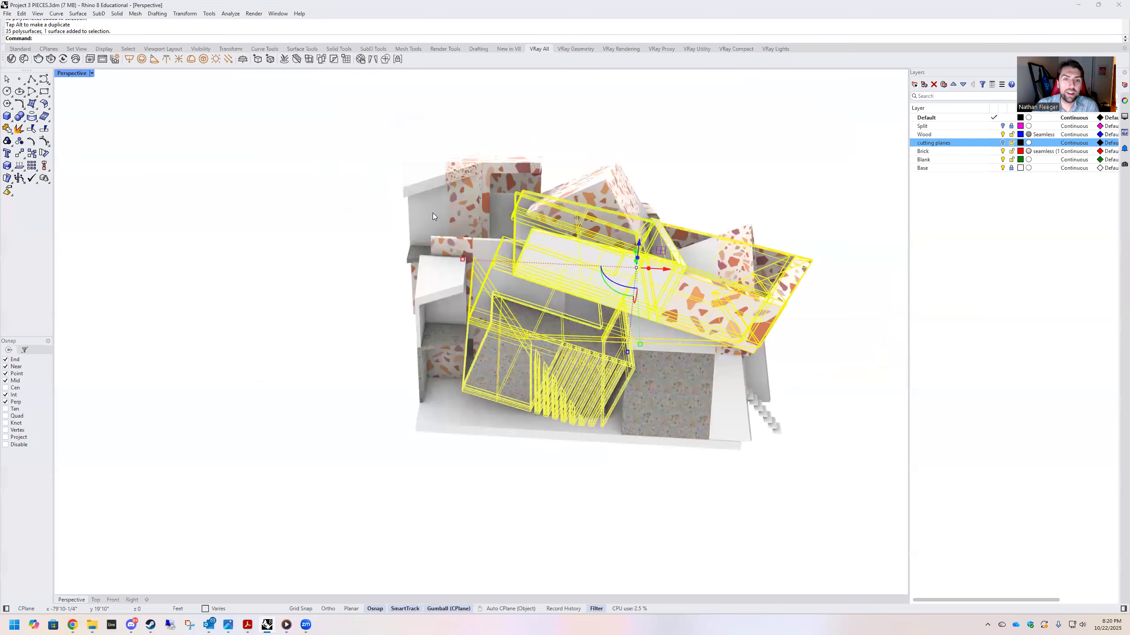
# Rescale the grouped pair of fragments along its length and flatten its height with separate scaling operations
pyautogui.moveTo(428, 288); pyautogui.dragTo(542, 284, button='right')
pyautogui.moveTo(542, 285); pyautogui.dragTo(592, 274)
pyautogui.moveTo(591, 274); pyautogui.dragTo(538, 279, button='right')
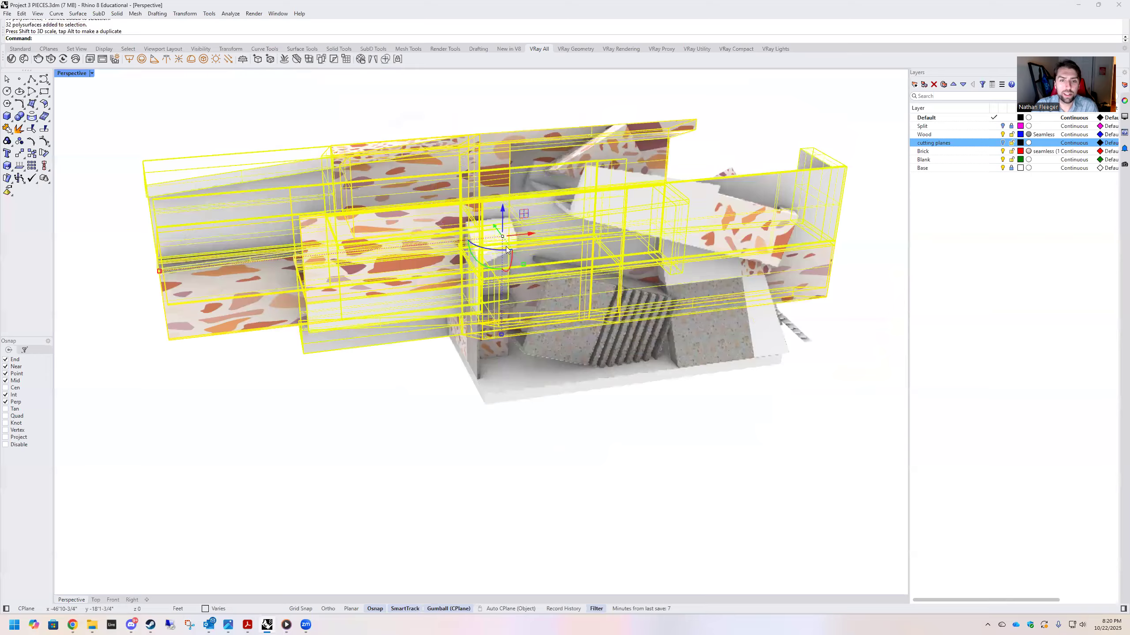
pyautogui.moveTo(459, 277); pyautogui.dragTo(426, 297, button='right')
pyautogui.moveTo(373, 319); pyautogui.dragTo(609, 268)
pyautogui.moveTo(626, 339); pyautogui.dragTo(652, 292)
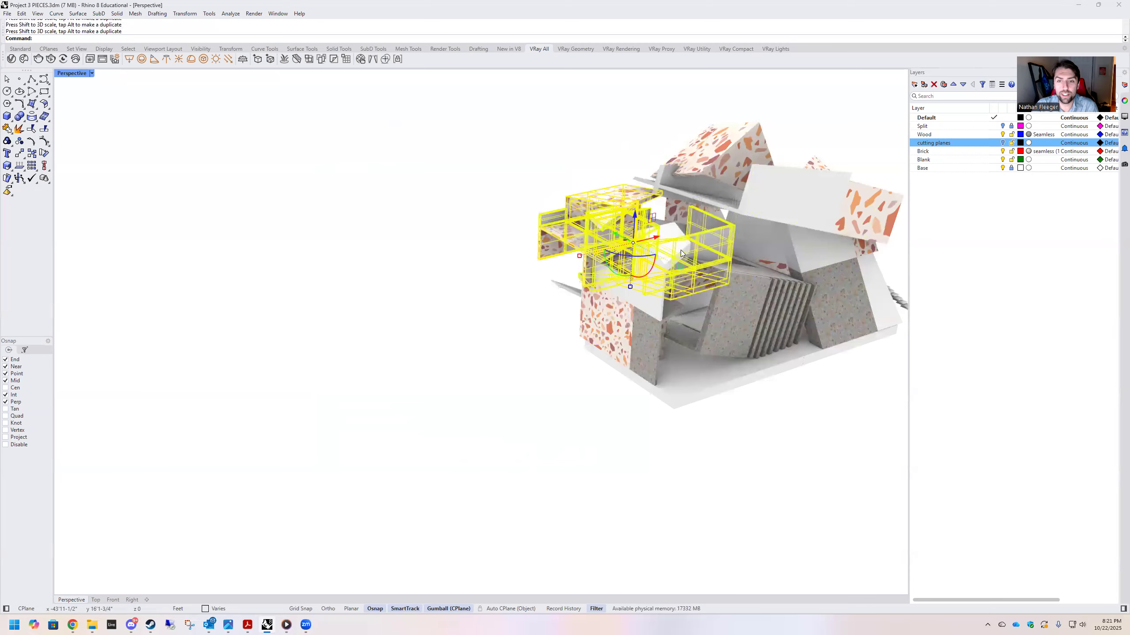
# Rotate the flattened pair of fragments 90 degrees, move it up onto the composition, and clear the selection
pyautogui.click(645, 276)
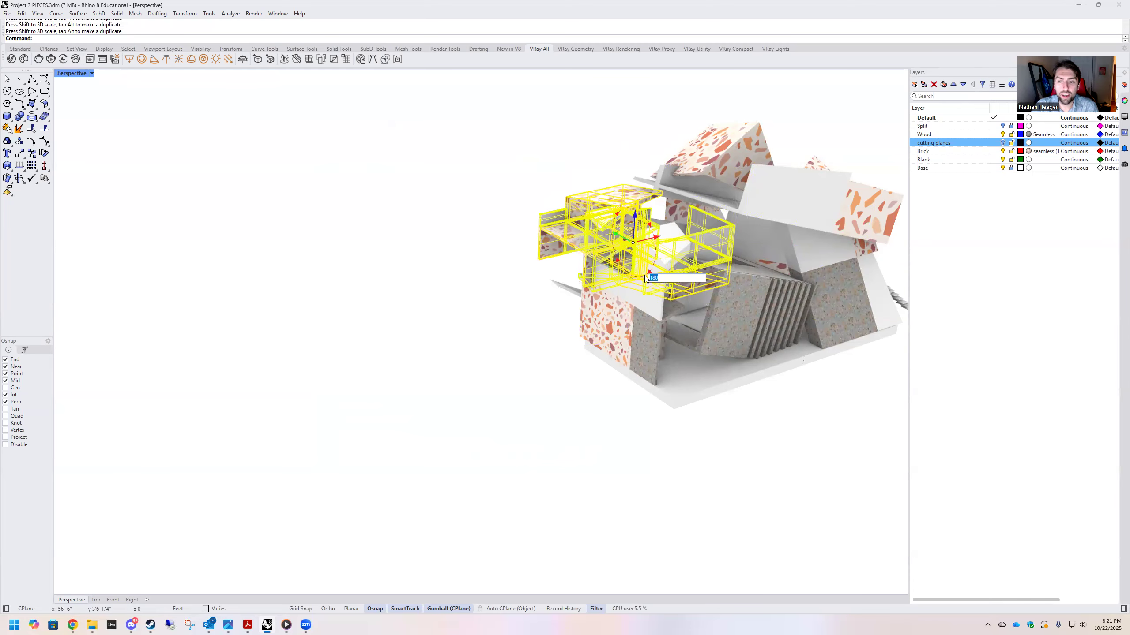
pyautogui.write('90')
pyautogui.press('Return')
pyautogui.moveTo(670, 254); pyautogui.dragTo(707, 195)
pyautogui.moveTo(795, 362); pyautogui.dragTo(770, 358, button='right')
pyautogui.click(756, 355)
pyautogui.press('Escape')
# Move the thin angled fragment at the composition's side inward against the large central fragment
pyautogui.moveTo(734, 395); pyautogui.dragTo(606, 342, button='right')
pyautogui.click(494, 358)
pyautogui.moveTo(367, 359); pyautogui.dragTo(401, 354)
pyautogui.moveTo(394, 294); pyautogui.dragTo(275, 257)
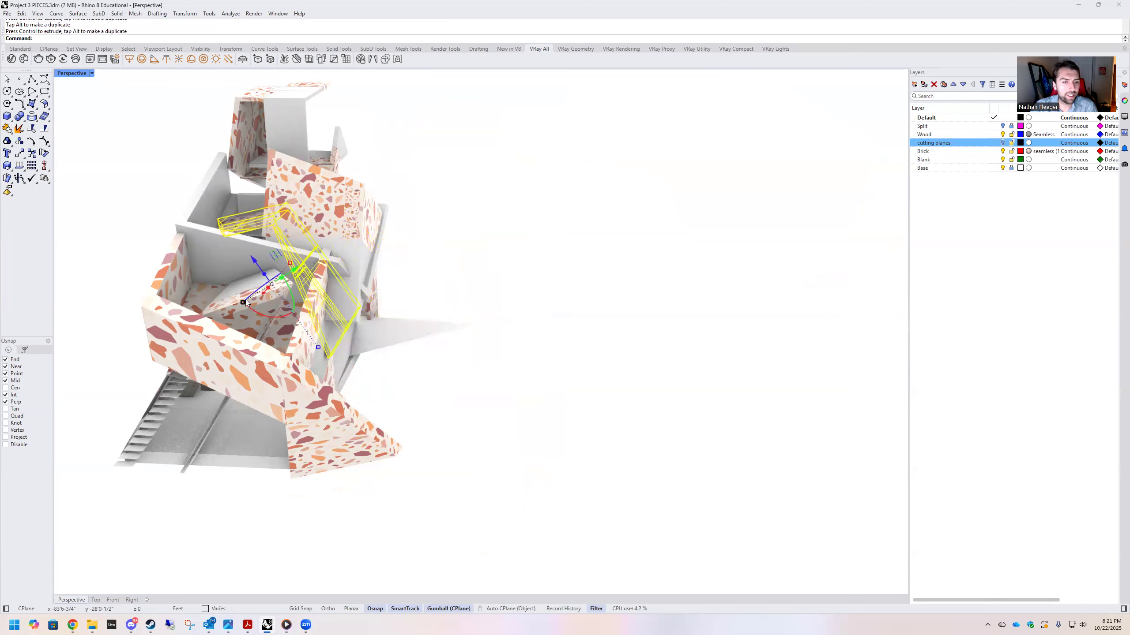
# Enlarge the selected thin angled fragment, move it higher onto the composition, and clear the selection
pyautogui.moveTo(243, 302); pyautogui.dragTo(171, 342)
pyautogui.moveTo(294, 301); pyautogui.dragTo(443, 328, button='right')
pyautogui.moveTo(384, 363); pyautogui.dragTo(513, 316, button='right')
pyautogui.moveTo(453, 341); pyautogui.dragTo(287, 282, button='right')
pyautogui.moveTo(281, 285); pyautogui.dragTo(272, 260)
pyautogui.click(418, 270)
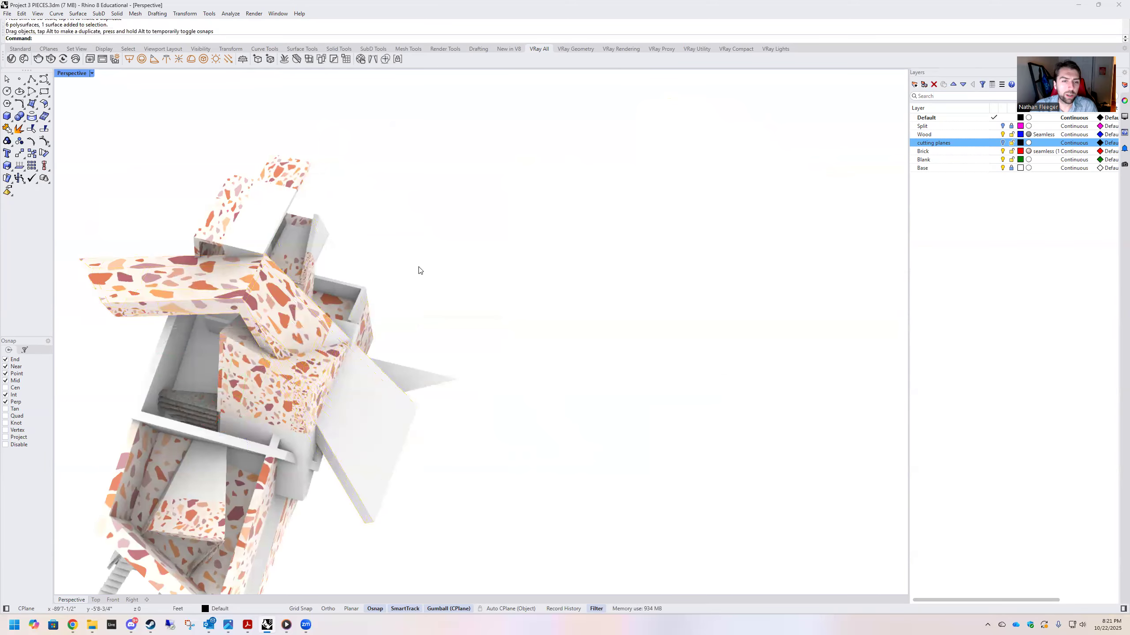
# Rotate the enlarged angled fragment with the white slab to a new orientation over the upper composition, and deselect it
pyautogui.moveTo(417, 270); pyautogui.dragTo(484, 308, button='right')
pyautogui.moveTo(534, 280); pyautogui.dragTo(395, 272, button='right')
pyautogui.click(348, 297)
pyautogui.moveTo(324, 221); pyautogui.dragTo(376, 274, button='right')
pyautogui.moveTo(376, 274); pyautogui.dragTo(486, 242)
pyautogui.moveTo(486, 242); pyautogui.dragTo(401, 361, button='right')
pyautogui.click(315, 348)
pyautogui.click(371, 396)
# Try a 90-degree rotation of the large slatted fragment and undo it
pyautogui.moveTo(370, 395); pyautogui.dragTo(490, 349, button='right')
pyautogui.scroll(3, 495, 359)
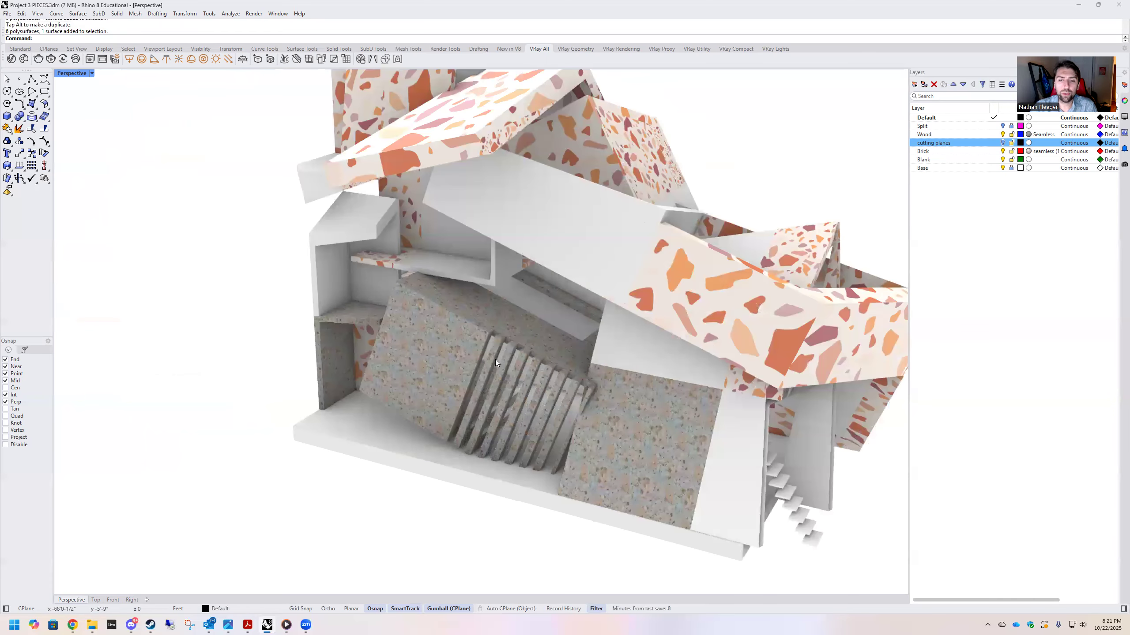
pyautogui.click(498, 337)
pyautogui.click(650, 306)
pyautogui.write('90')
pyautogui.press('Return')
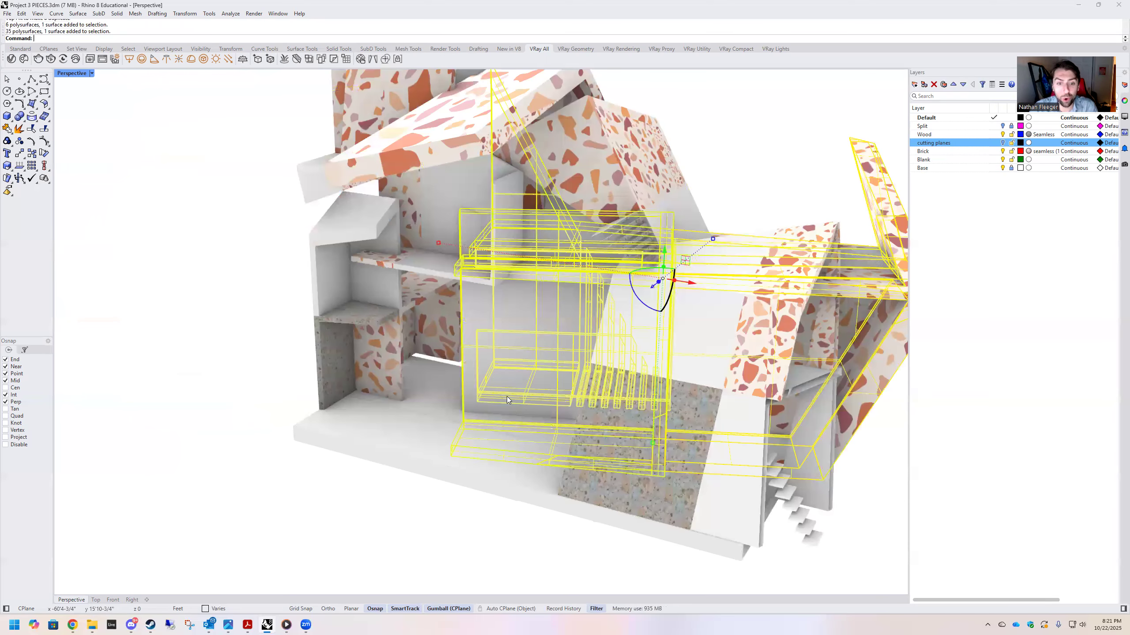
pyautogui.moveTo(659, 354); pyautogui.dragTo(506, 370, button='right')
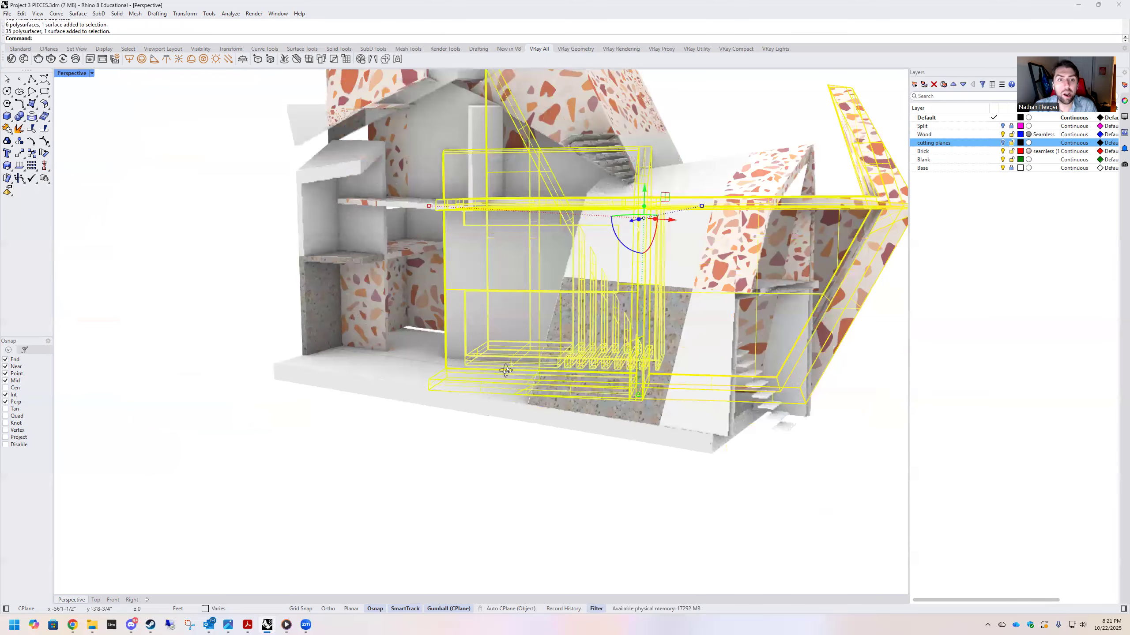
pyautogui.press('Escape')
pyautogui.moveTo(573, 276); pyautogui.dragTo(519, 259, button='right')
pyautogui.scroll(-4, 581, 375)
pyautogui.scroll(7, 403, 280)
pyautogui.moveTo(481, 305); pyautogui.dragTo(582, 343, button='right')
pyautogui.hotkey('ctrl', 'z')
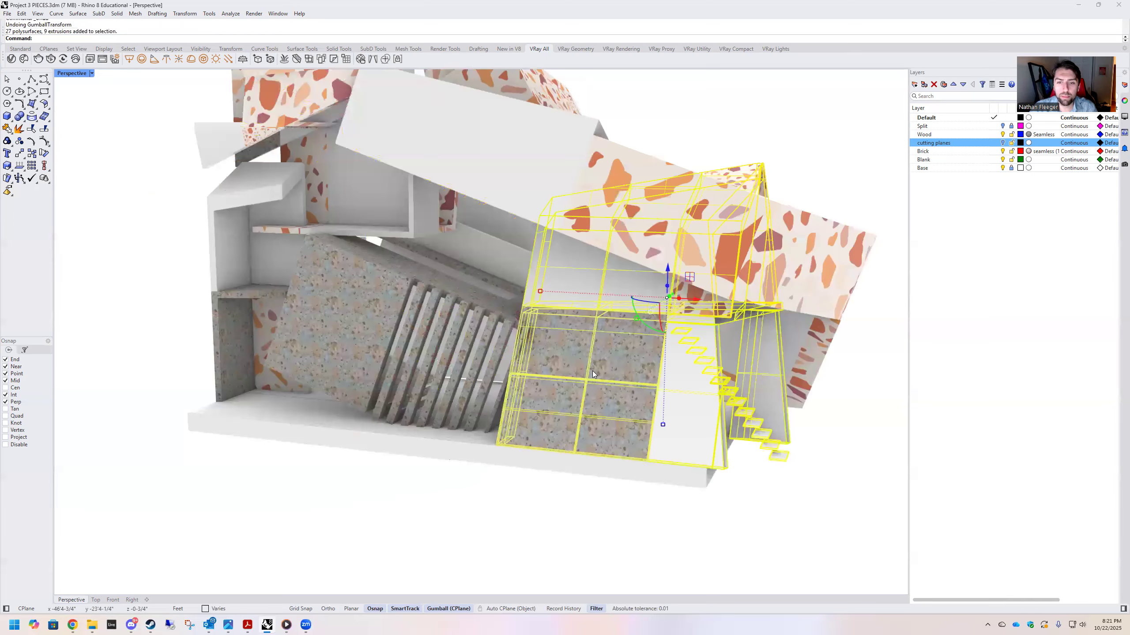
# Examine the stair fragment and the large slatted fragment from several angles to judge how they sit on the base
pyautogui.moveTo(552, 365); pyautogui.dragTo(572, 330, button='right')
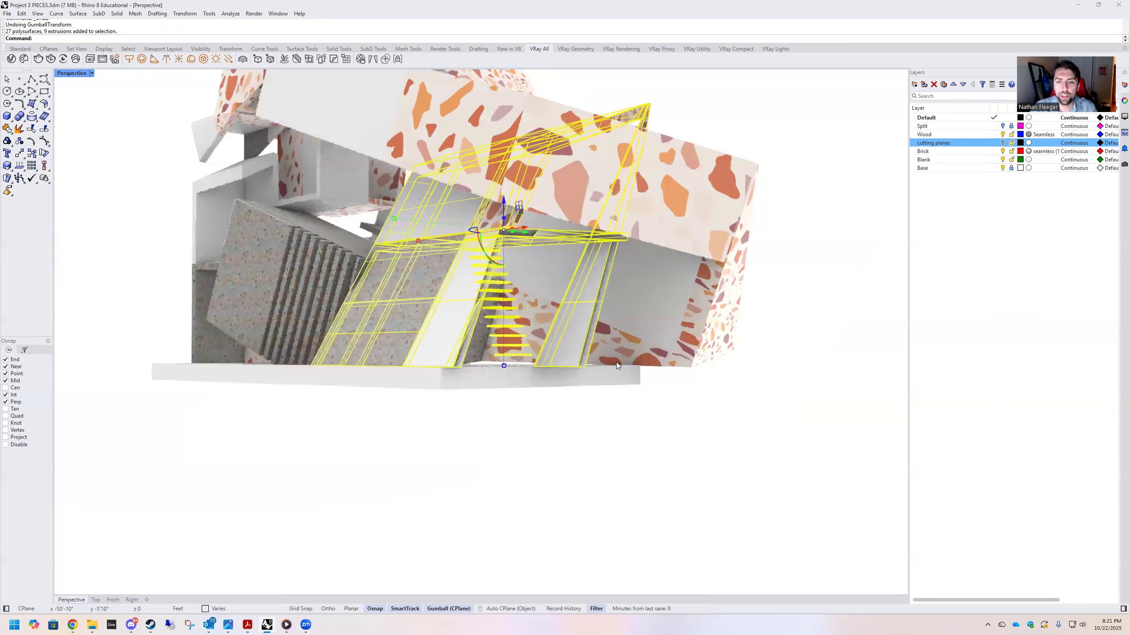
pyautogui.moveTo(616, 365); pyautogui.dragTo(564, 370, button='right')
pyautogui.moveTo(312, 348); pyautogui.dragTo(276, 335, button='right')
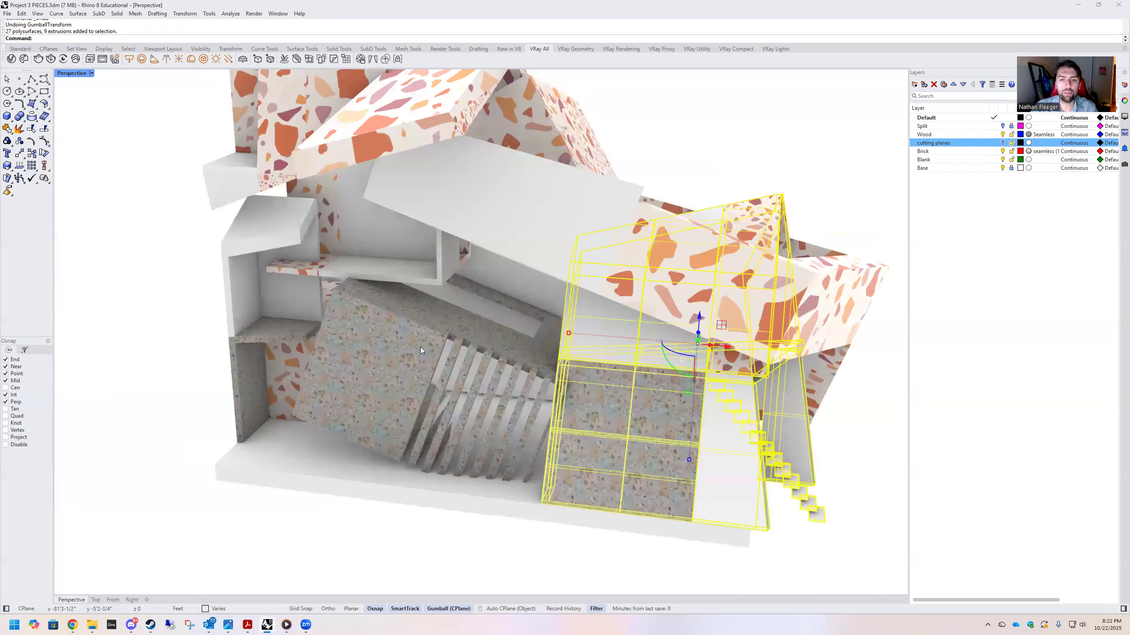
pyautogui.press('Escape')
pyautogui.moveTo(340, 384); pyautogui.dragTo(457, 314, button='right')
pyautogui.click(504, 298)
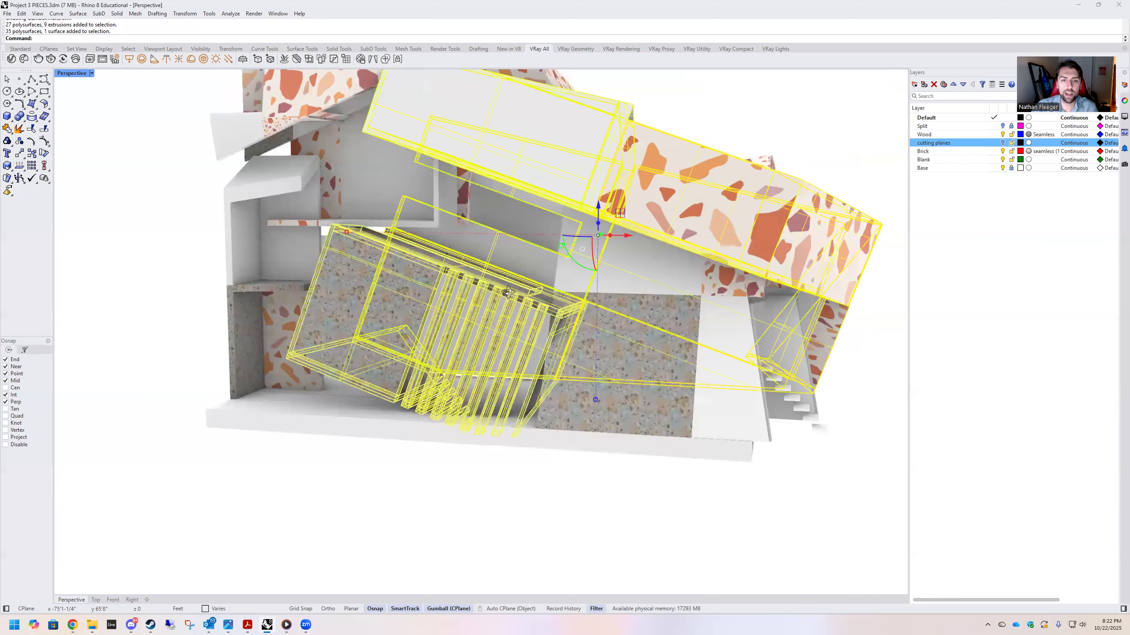
pyautogui.press('Escape')
# Reposition the enlarged terrazzo fragment with the white slab so it stands upright at the front of the composition
pyautogui.moveTo(369, 387); pyautogui.dragTo(540, 379, button='right')
pyautogui.scroll(-6, 523, 332)
pyautogui.click(649, 383)
pyautogui.moveTo(656, 330); pyautogui.dragTo(572, 330)
pyautogui.click(694, 230)
pyautogui.moveTo(694, 240); pyautogui.dragTo(547, 307, button='right')
pyautogui.click(533, 289)
pyautogui.moveTo(470, 375); pyautogui.dragTo(508, 358)
pyautogui.moveTo(458, 373); pyautogui.dragTo(556, 350, button='right')
pyautogui.moveTo(567, 306); pyautogui.dragTo(603, 349)
pyautogui.scroll(5, 526, 365)
pyautogui.moveTo(545, 430); pyautogui.dragTo(589, 380, button='right')
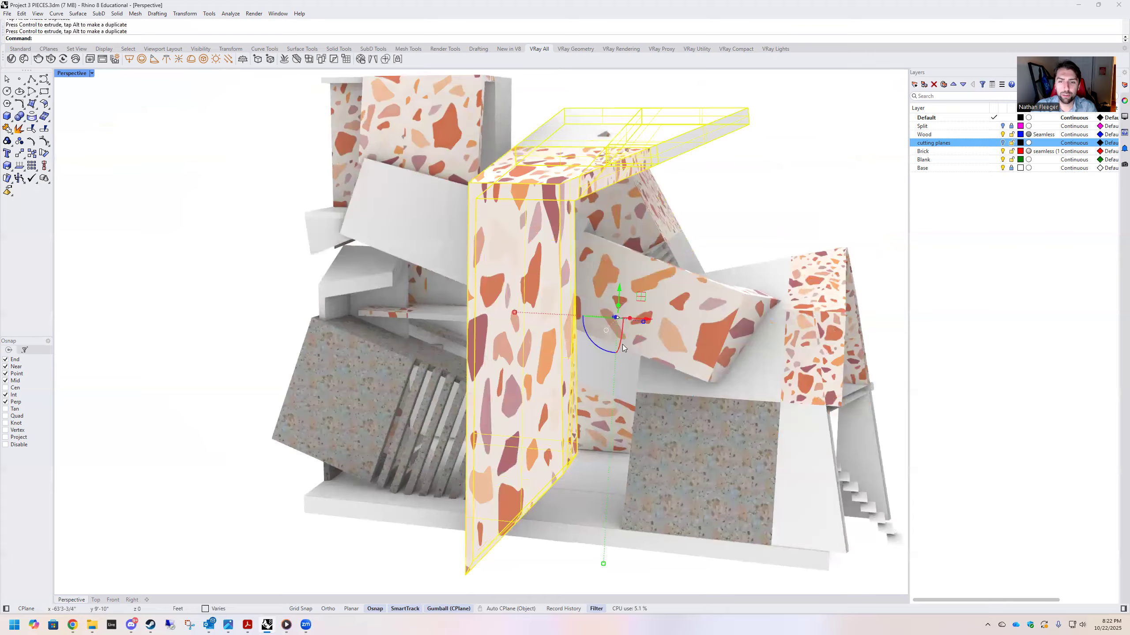
# Tilt the upright terrazzo fragment diagonally, move it lower against the front of the composition, and deselect it
pyautogui.moveTo(622, 348); pyautogui.dragTo(607, 354)
pyautogui.moveTo(448, 450); pyautogui.dragTo(515, 439)
pyautogui.moveTo(695, 247); pyautogui.dragTo(693, 297)
pyautogui.click(733, 111)
pyautogui.moveTo(552, 401); pyautogui.dragTo(647, 321, button='right')
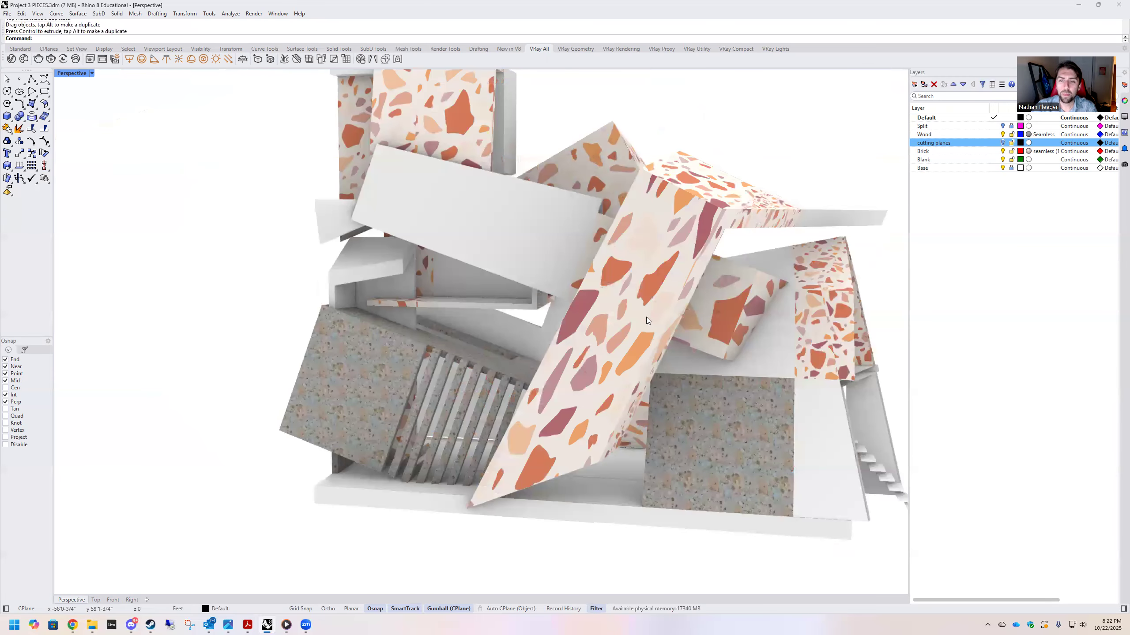
# Move the tilted terrazzo fragment so its lowest corner sits on the front edge of the base
pyautogui.click(609, 336)
pyautogui.click(469, 532)
pyautogui.scroll(6, 469, 525)
pyautogui.moveTo(457, 490); pyautogui.dragTo(310, 347, button='right')
pyautogui.click(220, 323)
pyautogui.moveTo(221, 323); pyautogui.dragTo(263, 287)
pyautogui.scroll(-5, 248, 312)
# Use Rotate3D to swing the terrazzo fragment about the short edge at its lowest corner until its bottom edge follows the base
pyautogui.moveTo(294, 245); pyautogui.dragTo(320, 264, button='right')
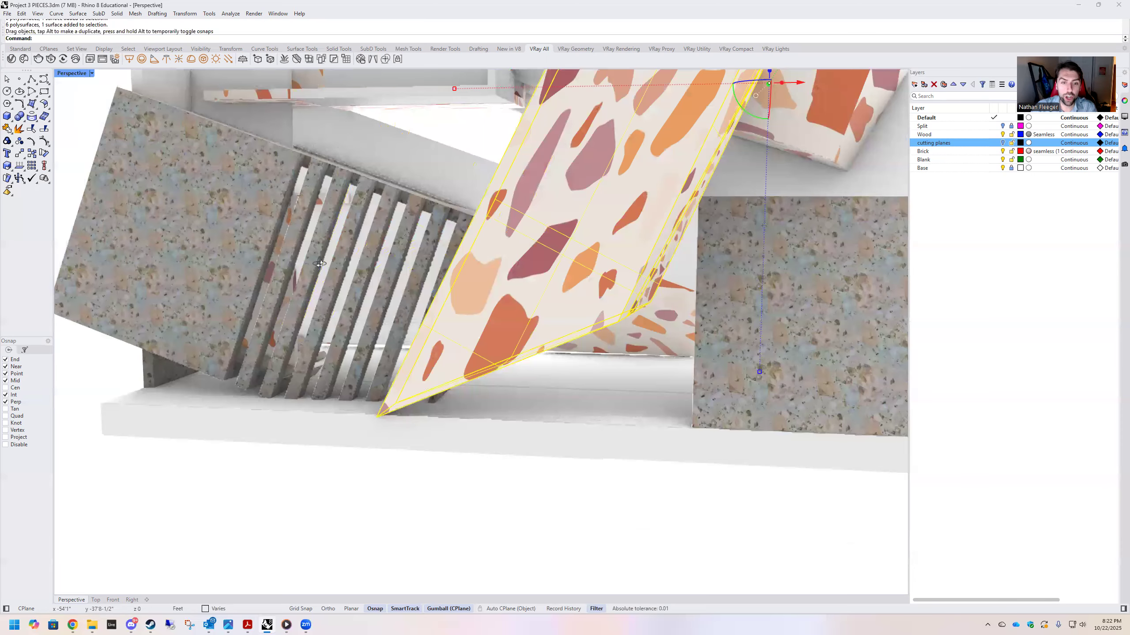
pyautogui.write('ro')
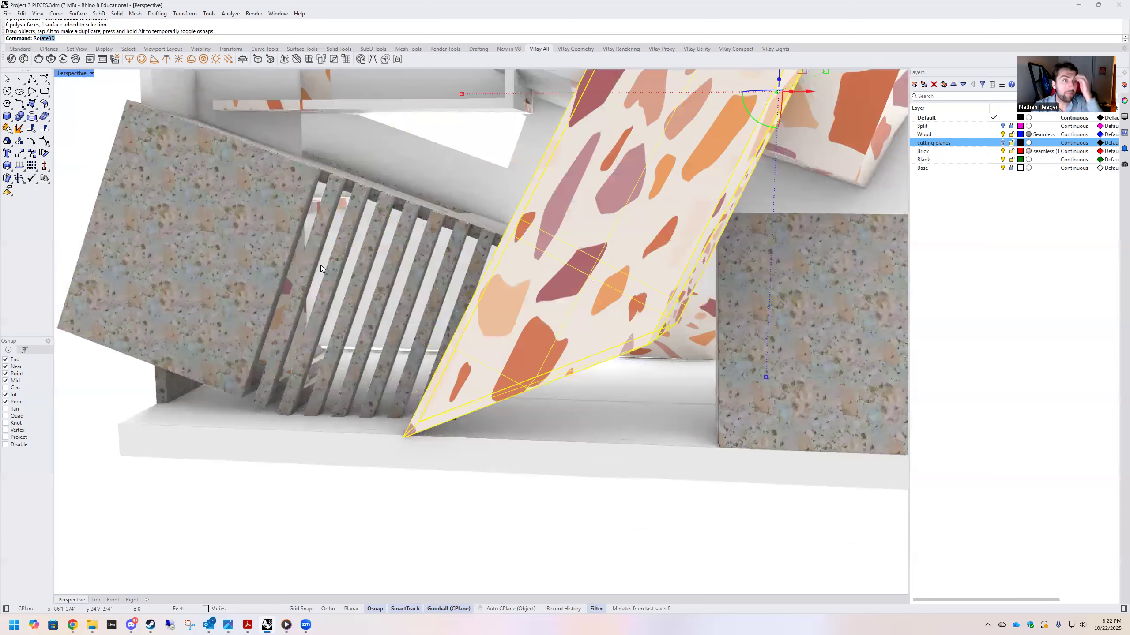
pyautogui.press('Return')
pyautogui.scroll(2, 411, 430)
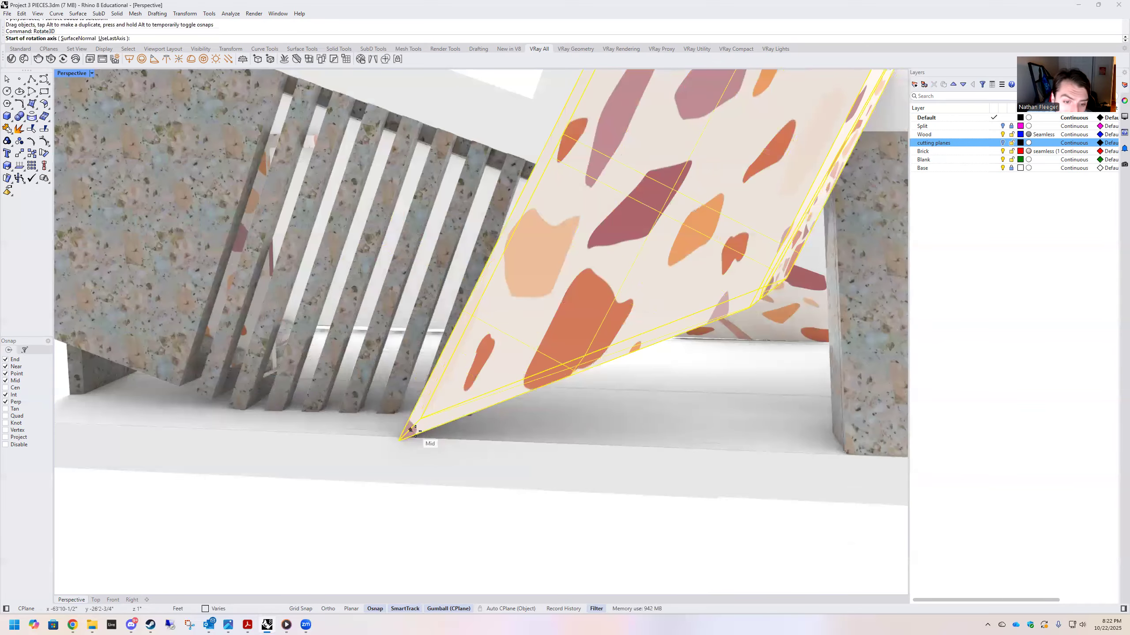
pyautogui.scroll(5, 414, 426)
pyautogui.click(427, 401)
pyautogui.click(379, 455)
pyautogui.moveTo(379, 455); pyautogui.dragTo(444, 434, button='right')
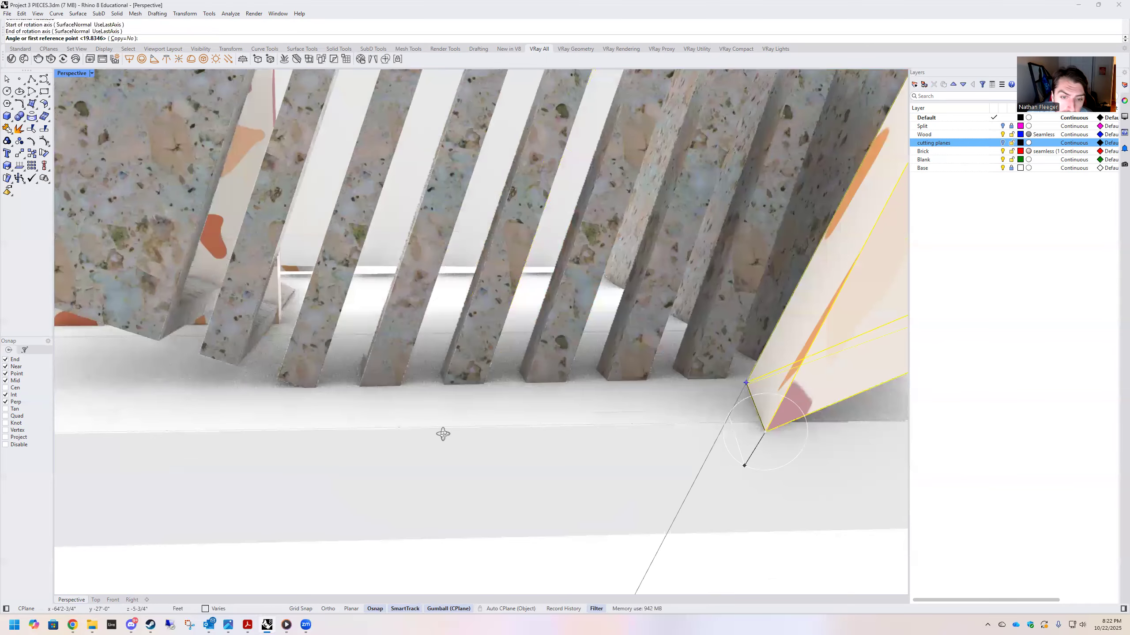
pyautogui.scroll(-5, 419, 432)
pyautogui.moveTo(682, 366); pyautogui.dragTo(711, 356, button='right')
pyautogui.scroll(4, 740, 322)
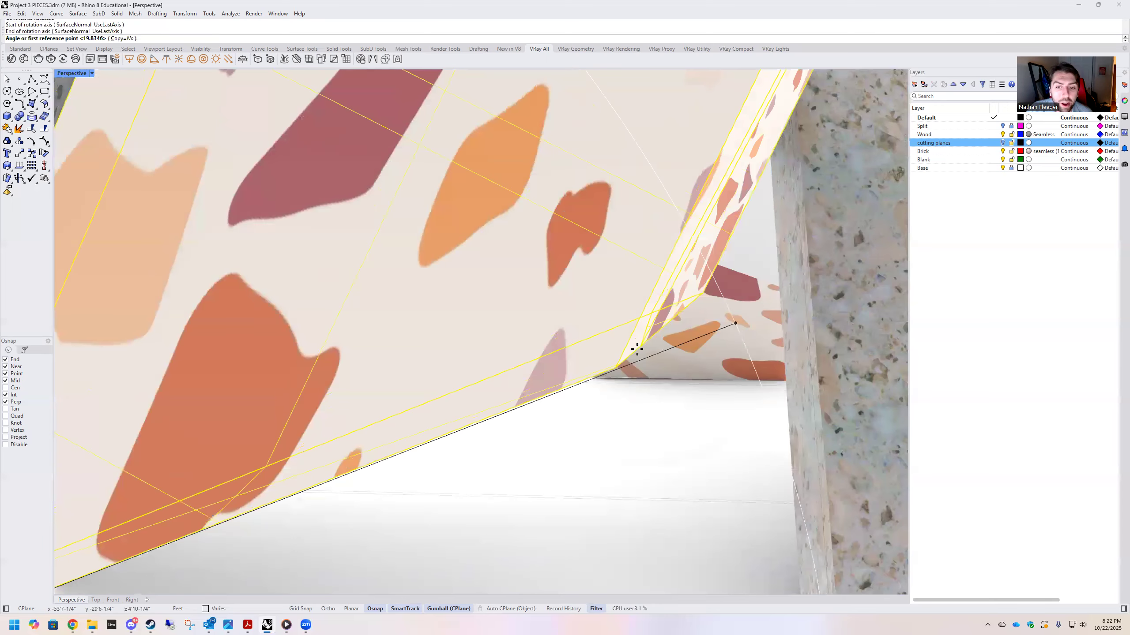
pyautogui.click(701, 292)
pyautogui.moveTo(703, 289); pyautogui.dragTo(707, 284, button='right')
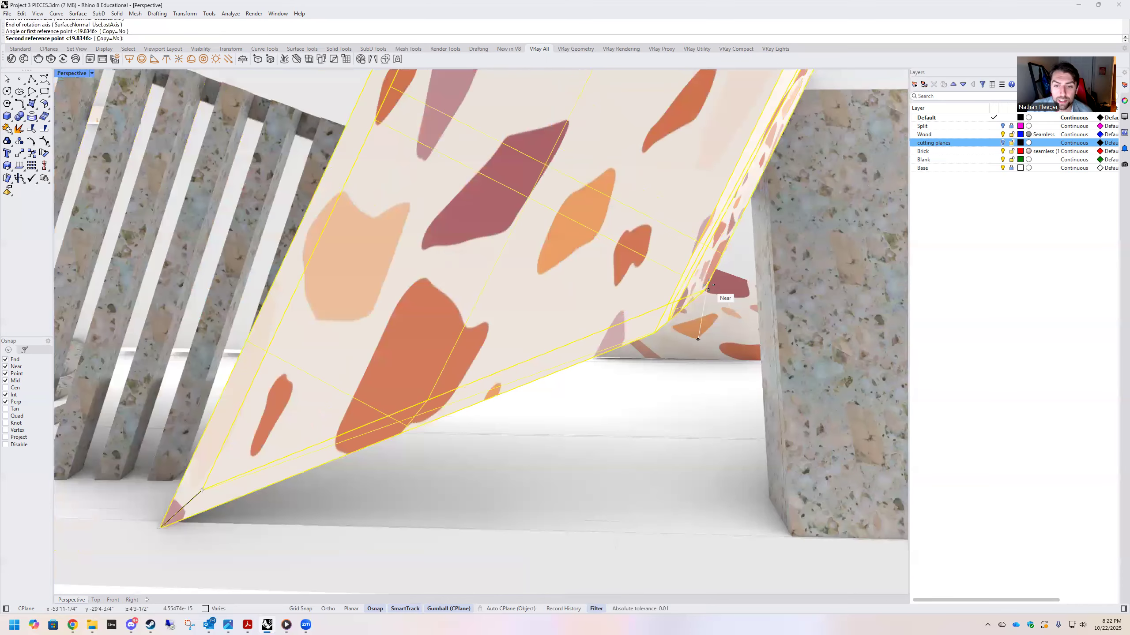
pyautogui.moveTo(671, 389); pyautogui.dragTo(684, 430, button='right')
pyautogui.click(623, 361)
pyautogui.scroll(-6, 622, 360)
pyautogui.moveTo(622, 361); pyautogui.dragTo(636, 338, button='right')
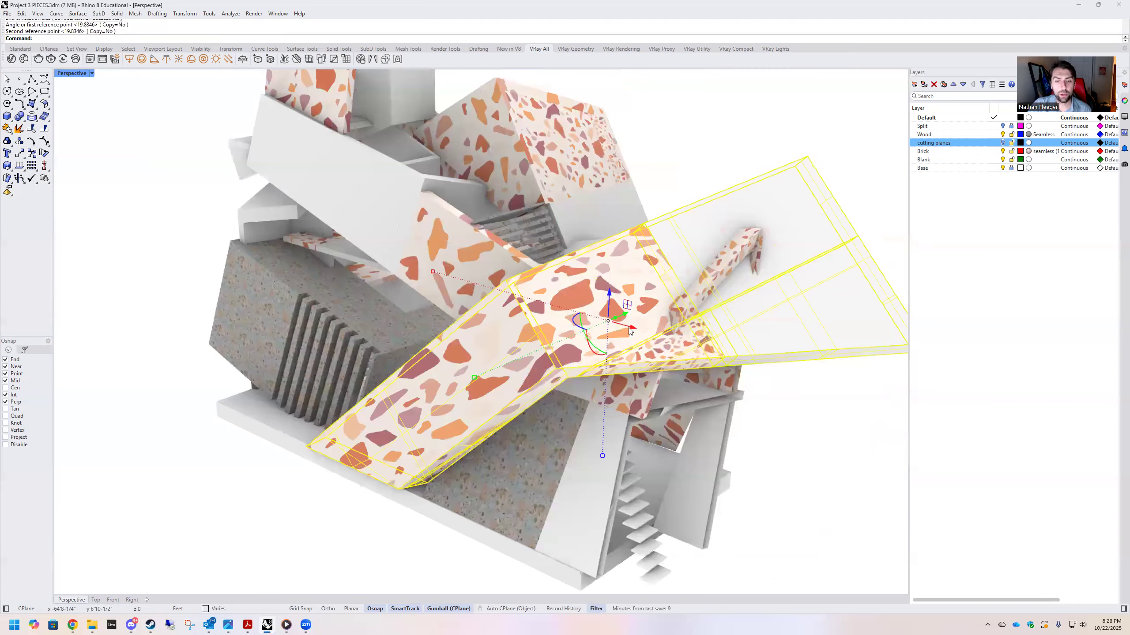
# Shift the rotated terrazzo fragment inward, adjust its height, and seat its lower end on the base's front edge
pyautogui.moveTo(622, 324); pyautogui.dragTo(578, 312)
pyautogui.moveTo(561, 443); pyautogui.dragTo(565, 283)
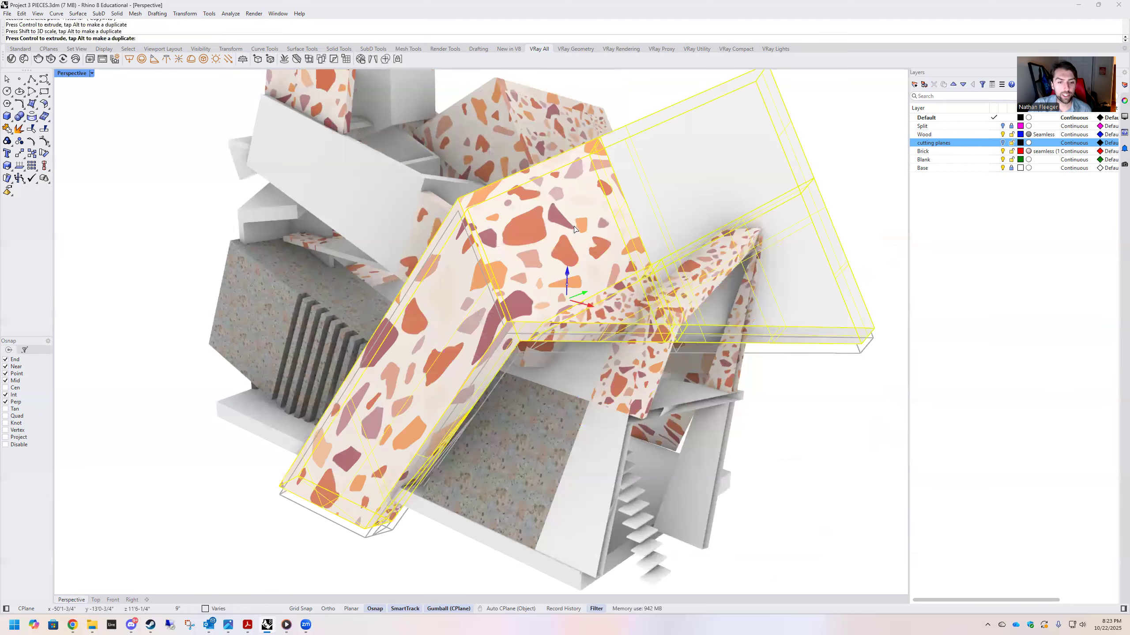
pyautogui.moveTo(517, 324); pyautogui.dragTo(501, 262, button='right')
pyautogui.press('Escape')
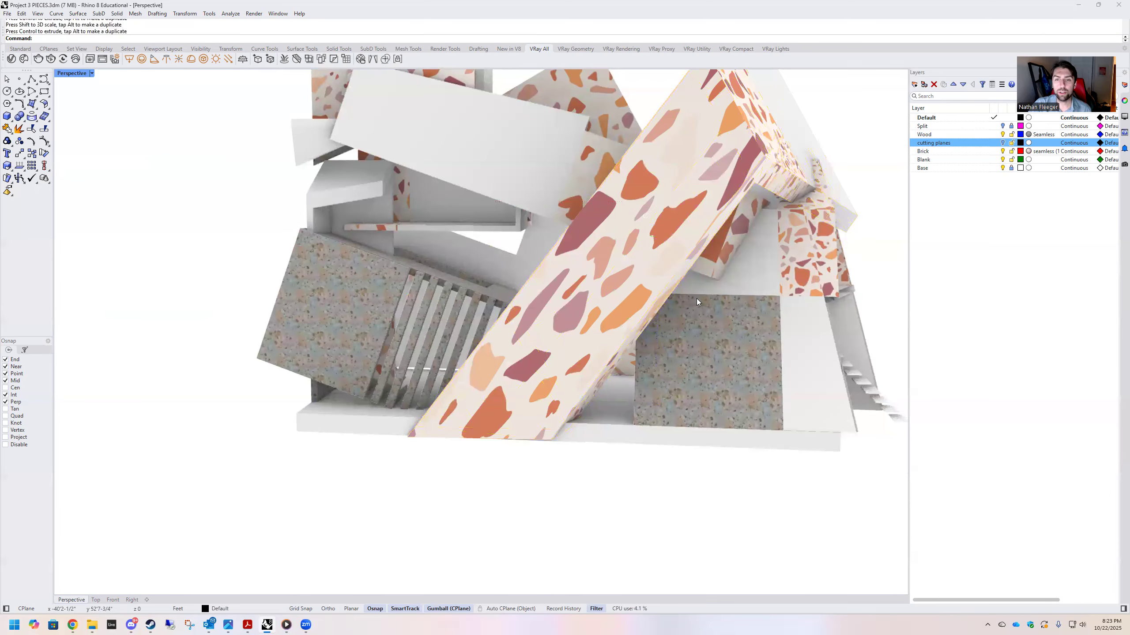
pyautogui.click(510, 410)
pyautogui.scroll(3, 564, 434)
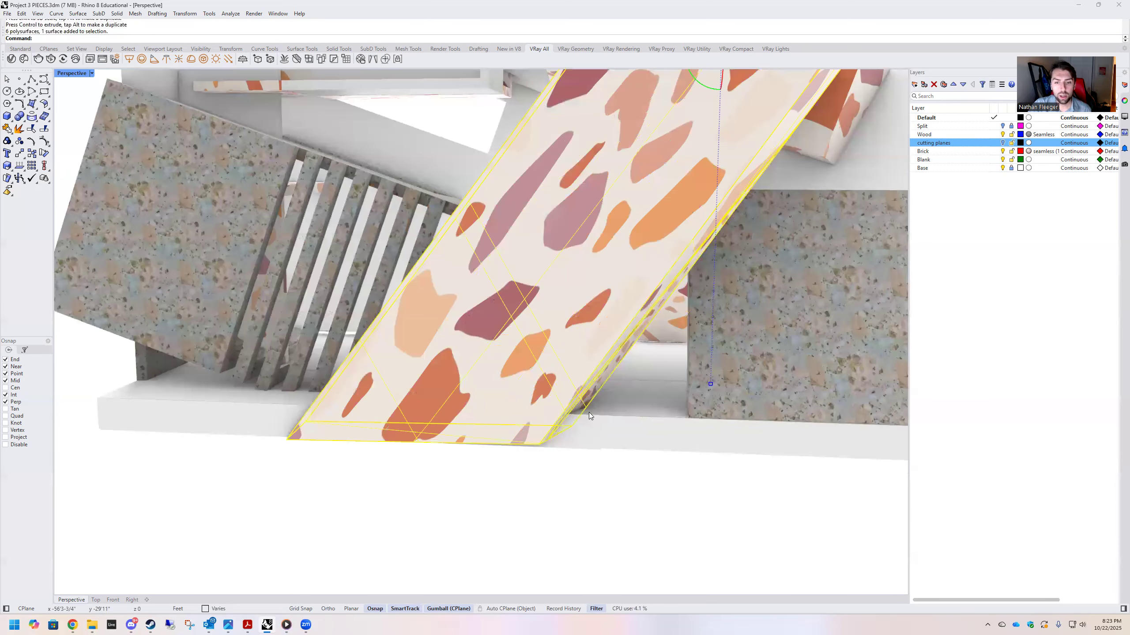
pyautogui.scroll(5, 589, 412)
pyautogui.scroll(-8, 589, 408)
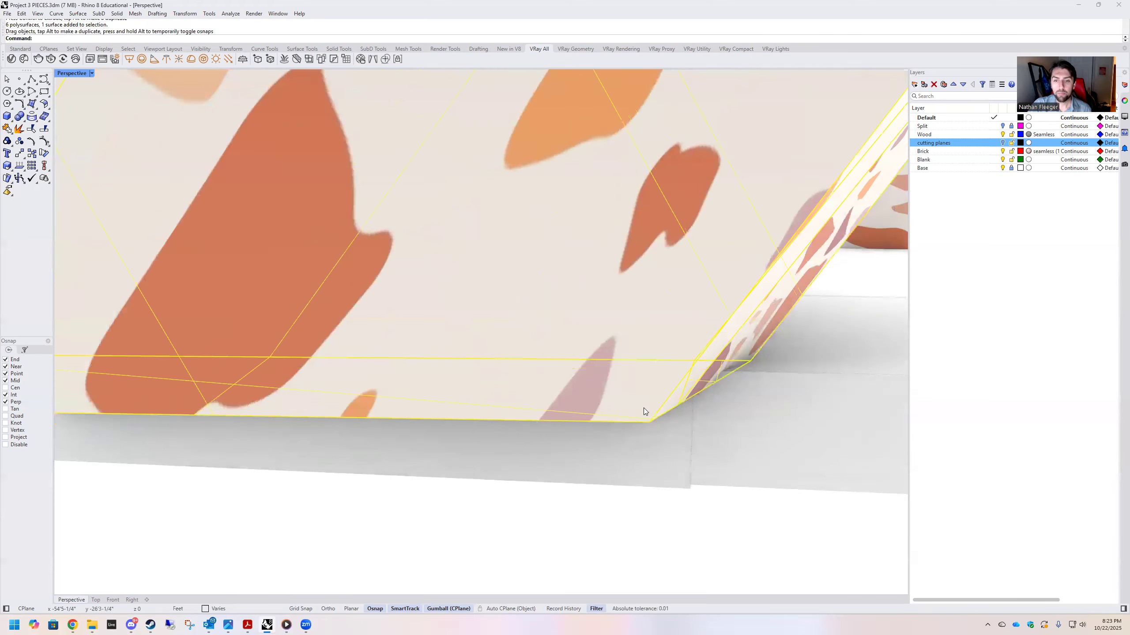
pyautogui.scroll(-10, 638, 413)
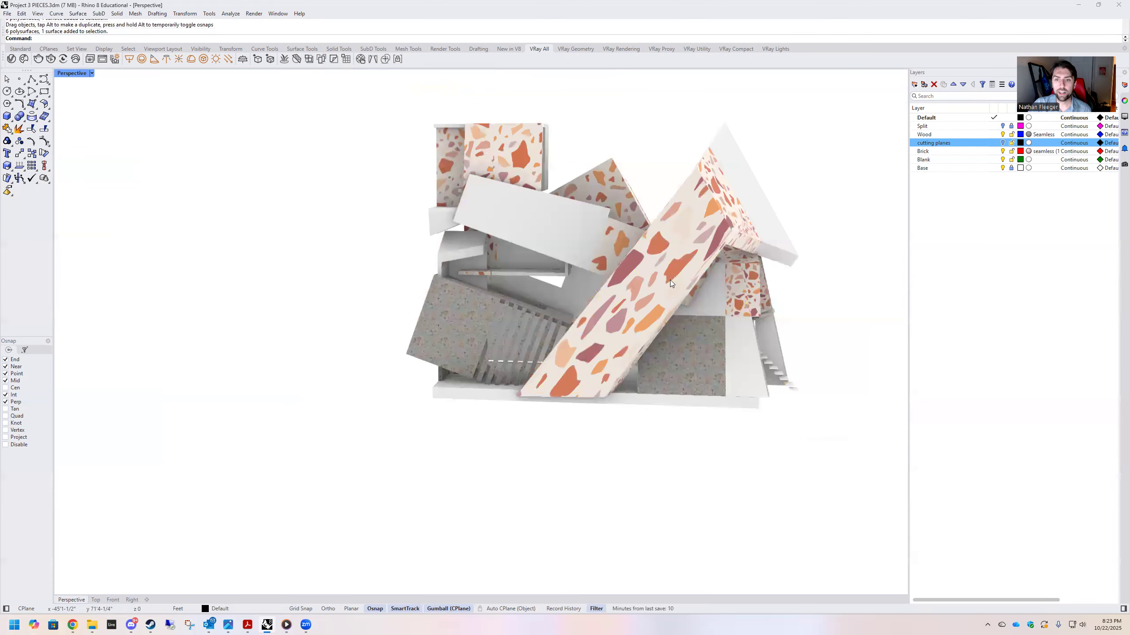
# Stretch the low corner fragment at the composition's end into a tall piece and move it back onto the base
pyautogui.moveTo(418, 326); pyautogui.dragTo(578, 345, button='right')
pyautogui.click(500, 331)
pyautogui.moveTo(458, 328); pyautogui.dragTo(560, 300, button='right')
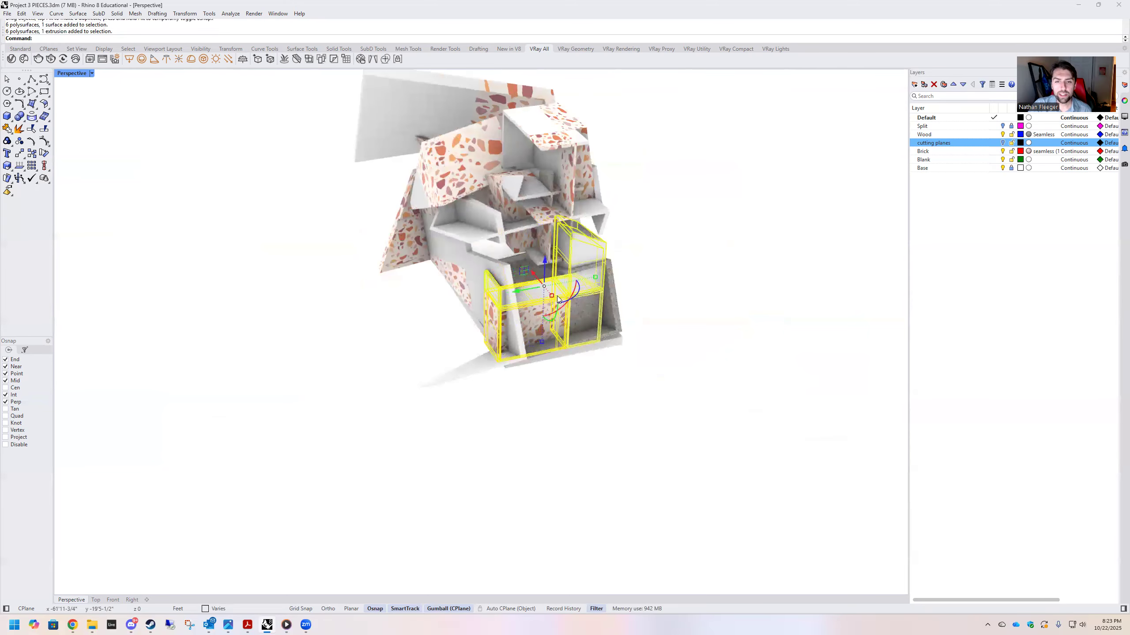
pyautogui.moveTo(542, 341); pyautogui.dragTo(597, 368)
pyautogui.moveTo(597, 369); pyautogui.dragTo(675, 561, button='right')
pyautogui.moveTo(687, 563); pyautogui.dragTo(521, 422)
pyautogui.click(433, 481)
pyautogui.moveTo(433, 481); pyautogui.dragTo(383, 491, button='right')
pyautogui.scroll(-4, 485, 449)
pyautogui.scroll(4, 440, 338)
pyautogui.moveTo(447, 407); pyautogui.dragTo(491, 352, button='right')
pyautogui.moveTo(508, 463)
pyautogui.mouseDown(button='right')
pyautogui.moveTo(526, 439)
pyautogui.moveTo(516, 474)
pyautogui.mouseUp(button='right')
# Turn the tall stretched fragment upside down with a 180-degree rotation
pyautogui.click(417, 295)
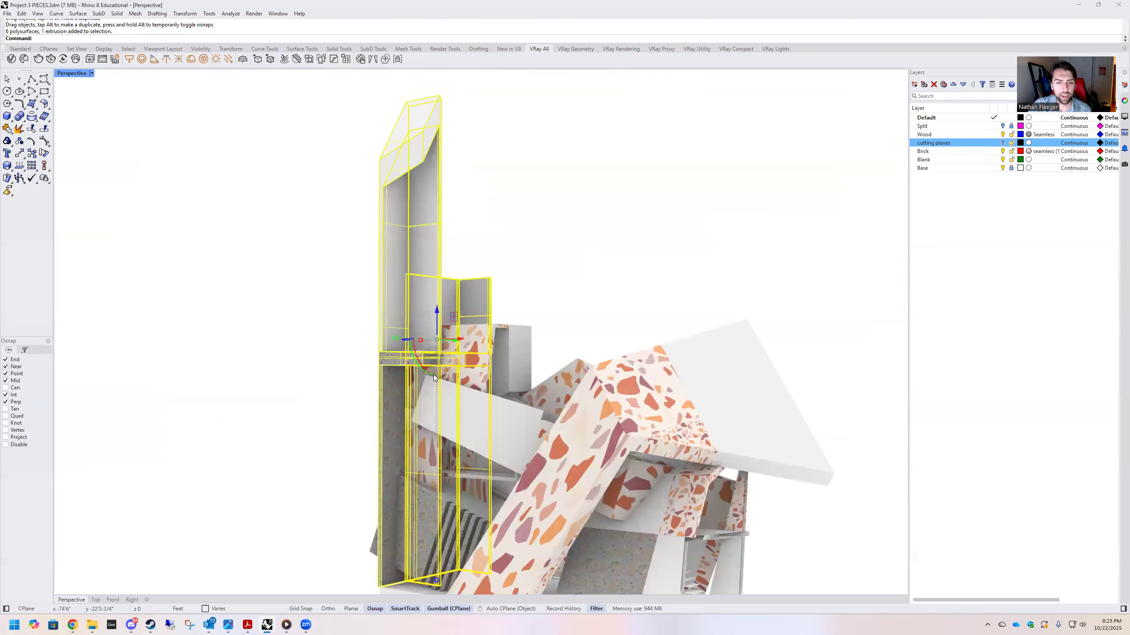
pyautogui.scroll(-4, 424, 307)
pyautogui.scroll(2, 430, 480)
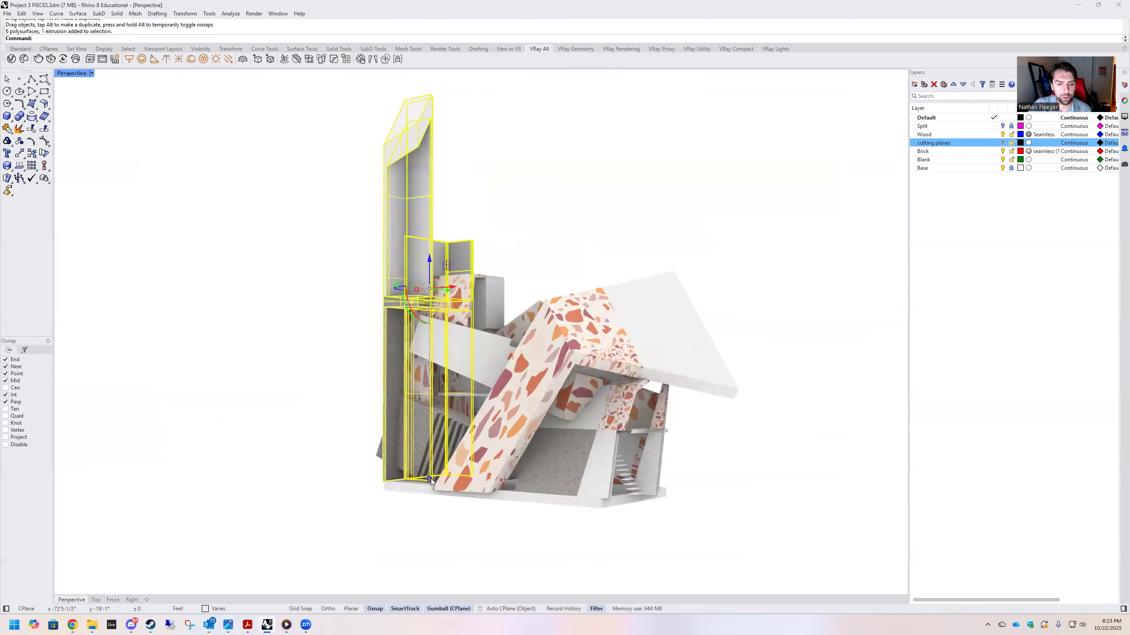
pyautogui.click(413, 311)
pyautogui.write('180')
pyautogui.press('Return')
pyautogui.click(370, 267)
# Rotate the inverted tall fragment 180 degrees about its vertical axis and clear the selection
pyautogui.moveTo(371, 267); pyautogui.dragTo(609, 319, button='right')
pyautogui.click(609, 318)
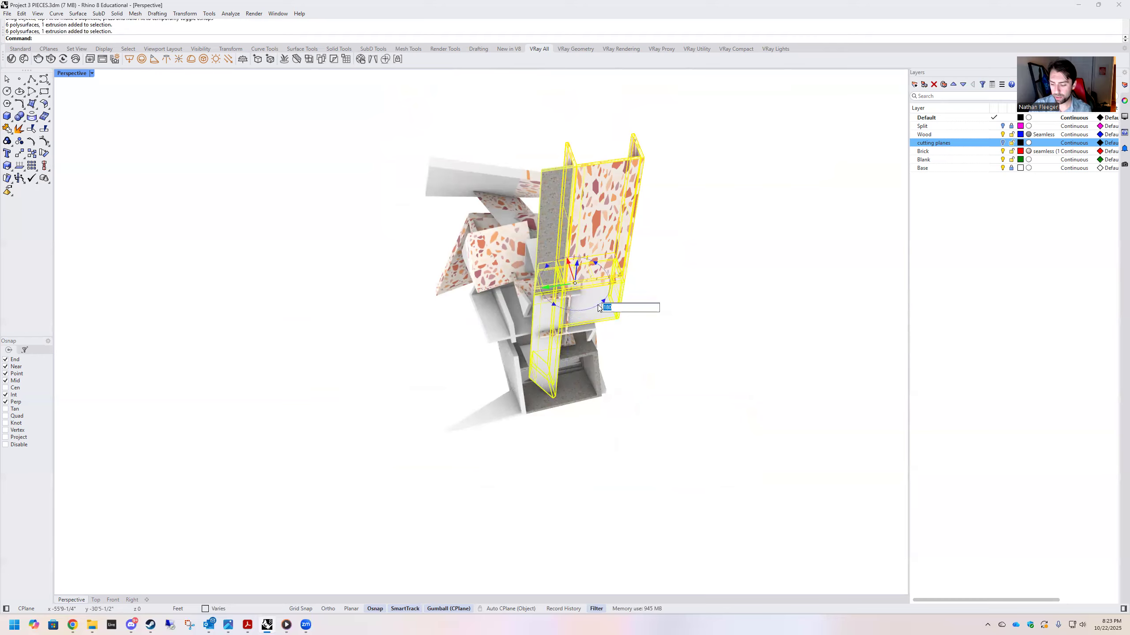
pyautogui.write('180')
pyautogui.press('Return')
pyautogui.click(713, 336)
# Tilt the inverted tall fragment so it leans diagonally over the composition
pyautogui.moveTo(713, 336); pyautogui.dragTo(566, 297, button='right')
pyautogui.click(500, 248)
pyautogui.moveTo(603, 355); pyautogui.dragTo(577, 308)
pyautogui.scroll(-3, 578, 335)
pyautogui.scroll(7, 589, 289)
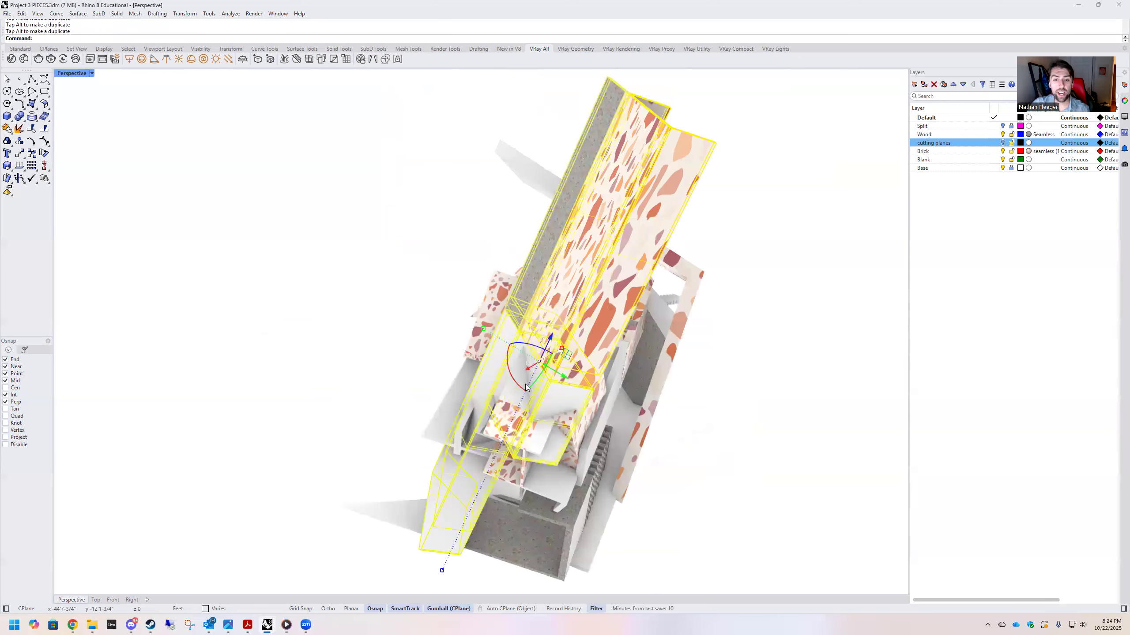
pyautogui.scroll(2, 516, 362)
# Shorten the leaning fragment along its length and move it onto the upper part of the composition
pyautogui.scroll(-5, 469, 468)
pyautogui.moveTo(463, 477); pyautogui.dragTo(484, 417)
pyautogui.moveTo(569, 396); pyautogui.dragTo(558, 290, button='right')
pyautogui.moveTo(558, 290)
pyautogui.mouseDown()
pyautogui.moveTo(622, 322)
pyautogui.moveTo(596, 264)
pyautogui.moveTo(558, 292)
pyautogui.moveTo(591, 307)
pyautogui.moveTo(575, 274)
pyautogui.moveTo(578, 289)
pyautogui.mouseUp()
pyautogui.moveTo(664, 349); pyautogui.dragTo(652, 348, button='right')
pyautogui.moveTo(502, 374); pyautogui.dragTo(437, 350, button='right')
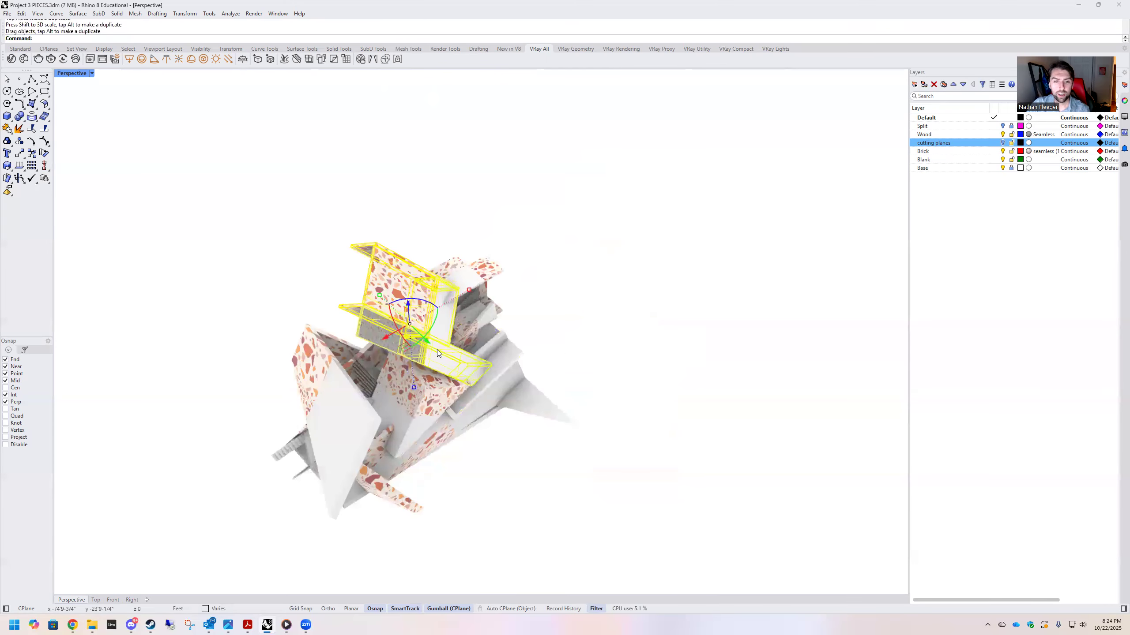
# Rotate the shortened fragment into the top of the composition between the neighbouring pieces, and deselect it
pyautogui.moveTo(411, 311); pyautogui.dragTo(427, 361)
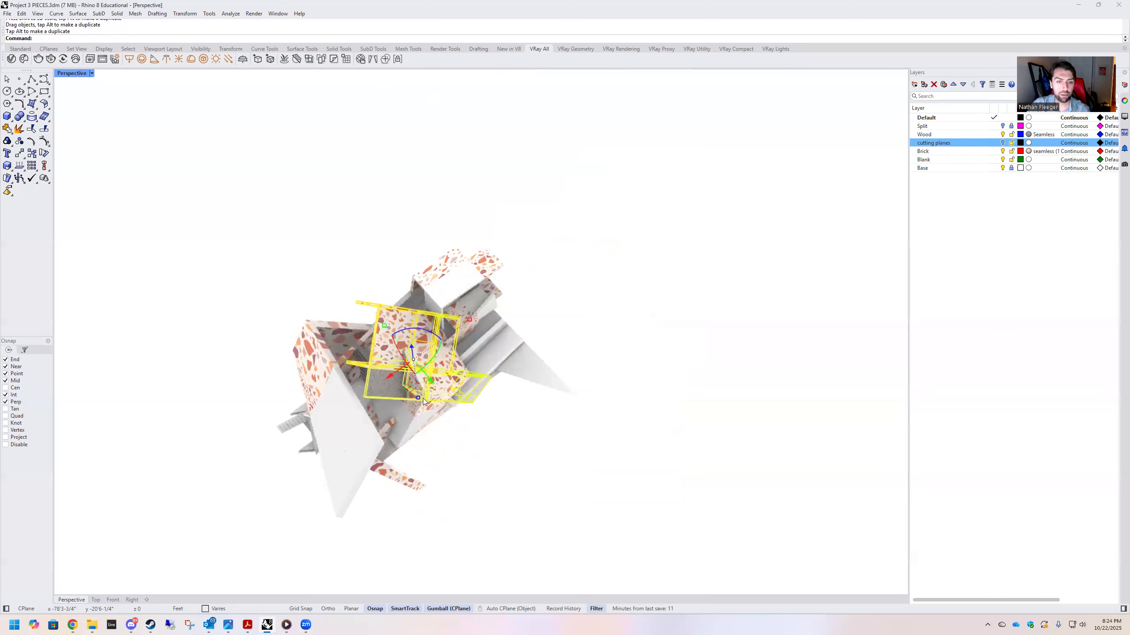
pyautogui.scroll(5, 422, 399)
pyautogui.moveTo(449, 354); pyautogui.dragTo(610, 335)
pyautogui.click(717, 255)
pyautogui.moveTo(716, 254); pyautogui.dragTo(555, 302, button='right')
pyautogui.scroll(-5, 568, 341)
pyautogui.moveTo(568, 342); pyautogui.dragTo(543, 343, button='right')
pyautogui.moveTo(588, 285); pyautogui.dragTo(531, 367, button='right')
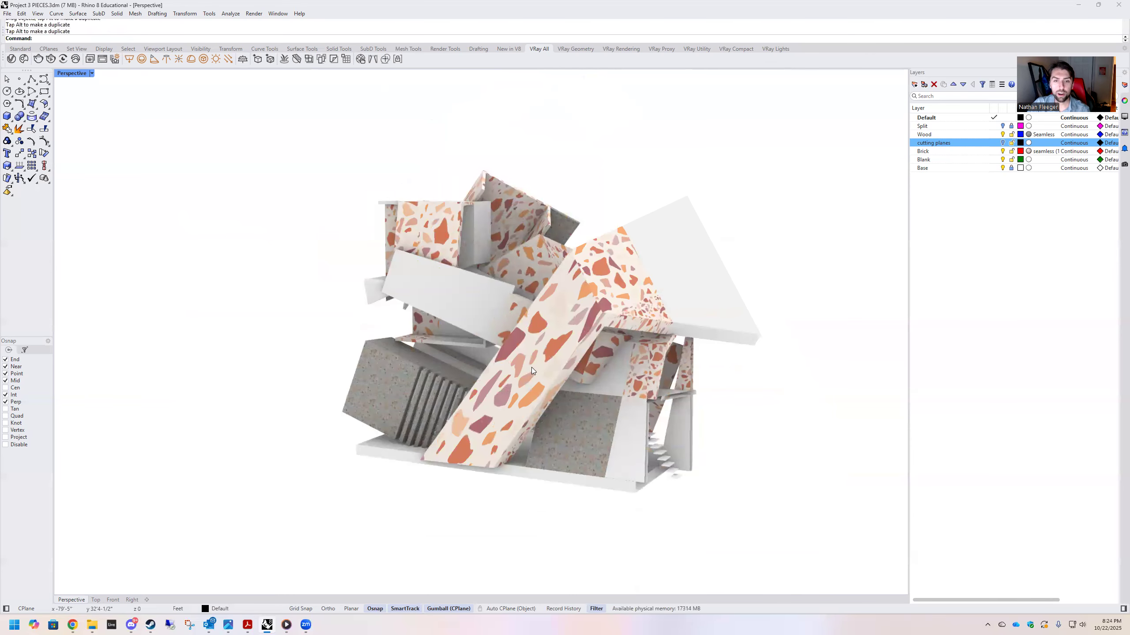
pyautogui.scroll(2, 602, 378)
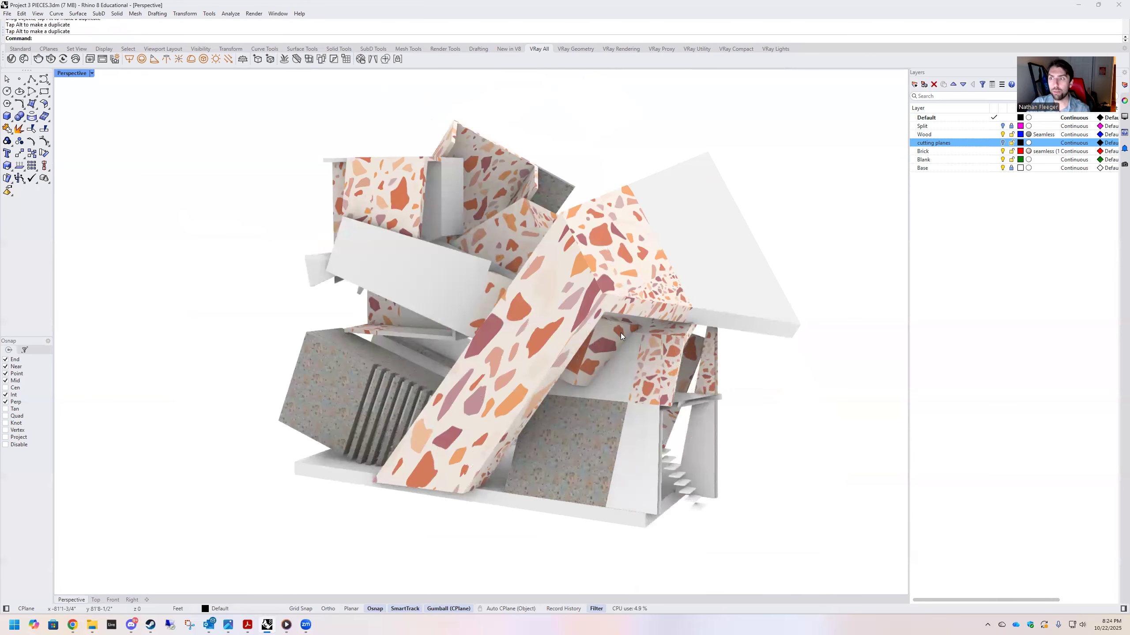